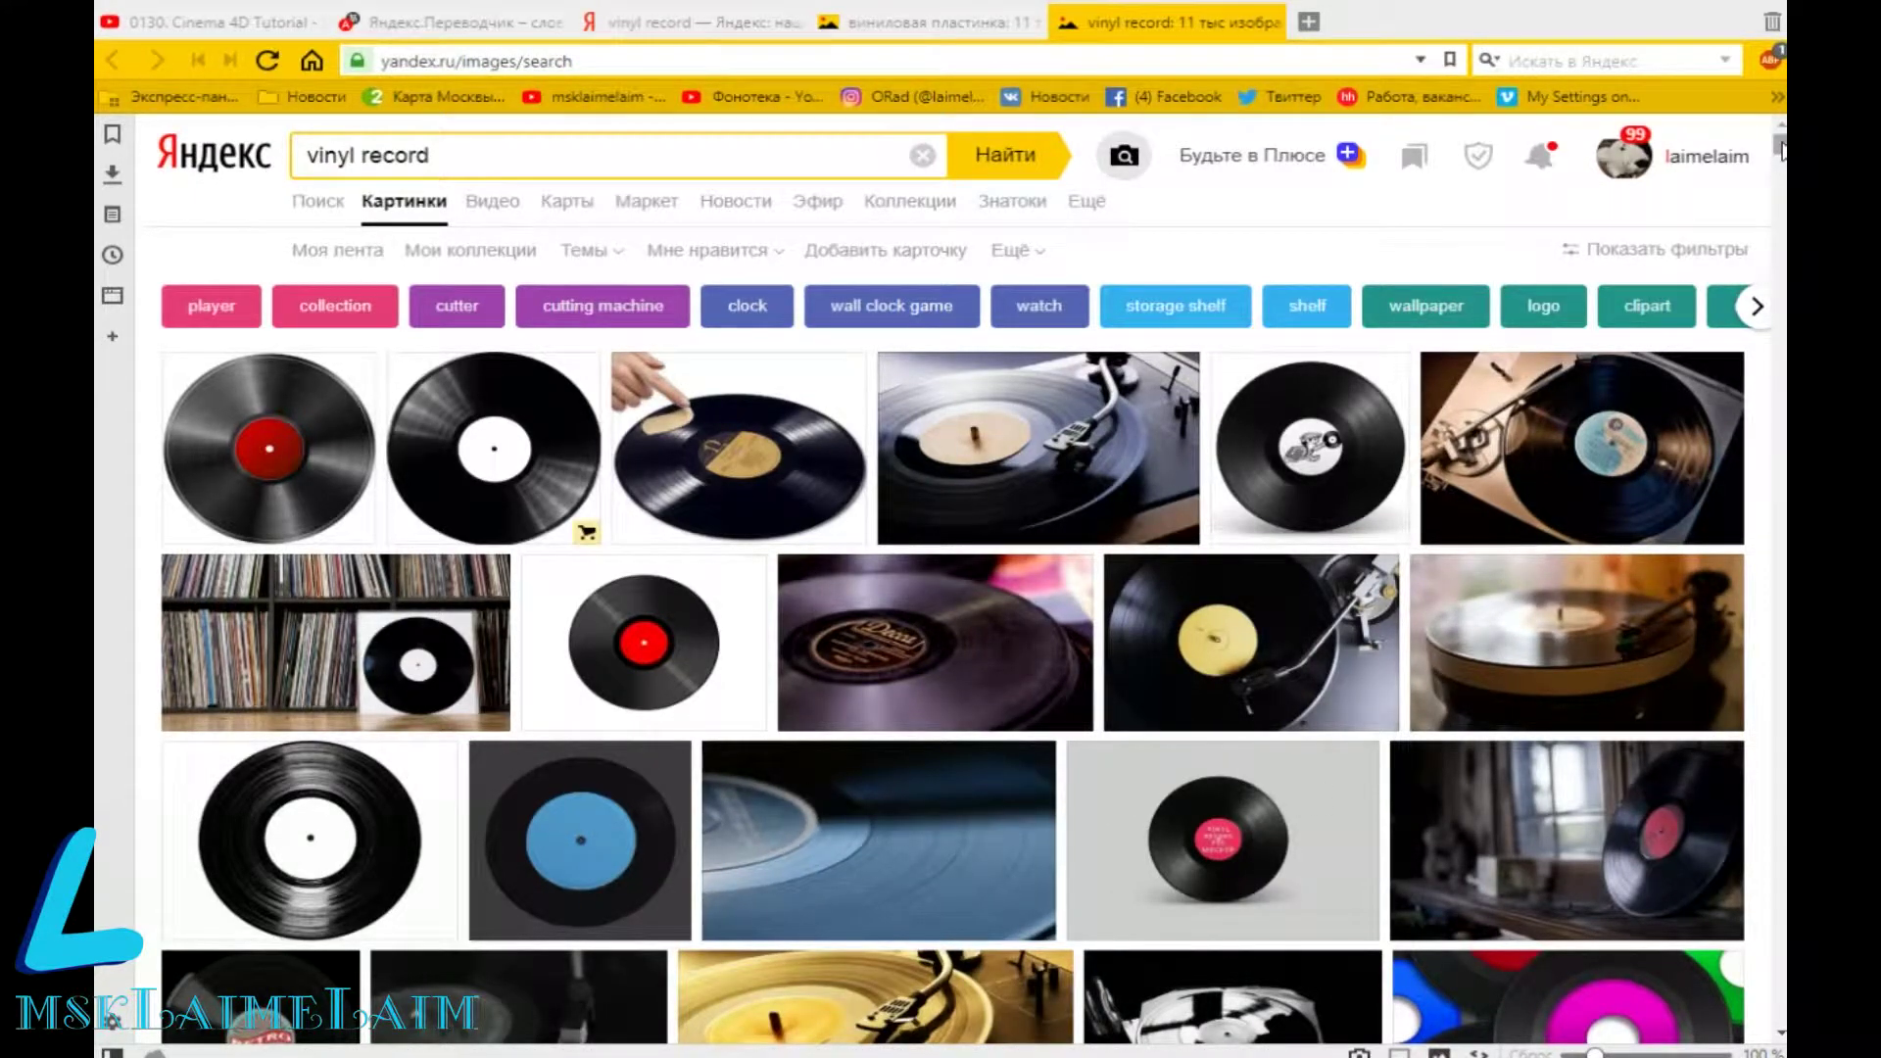
Step: Browse the Yandex vinyl record results and open the yellow-label record image
left_click_drag(1780, 147, 1780, 169)
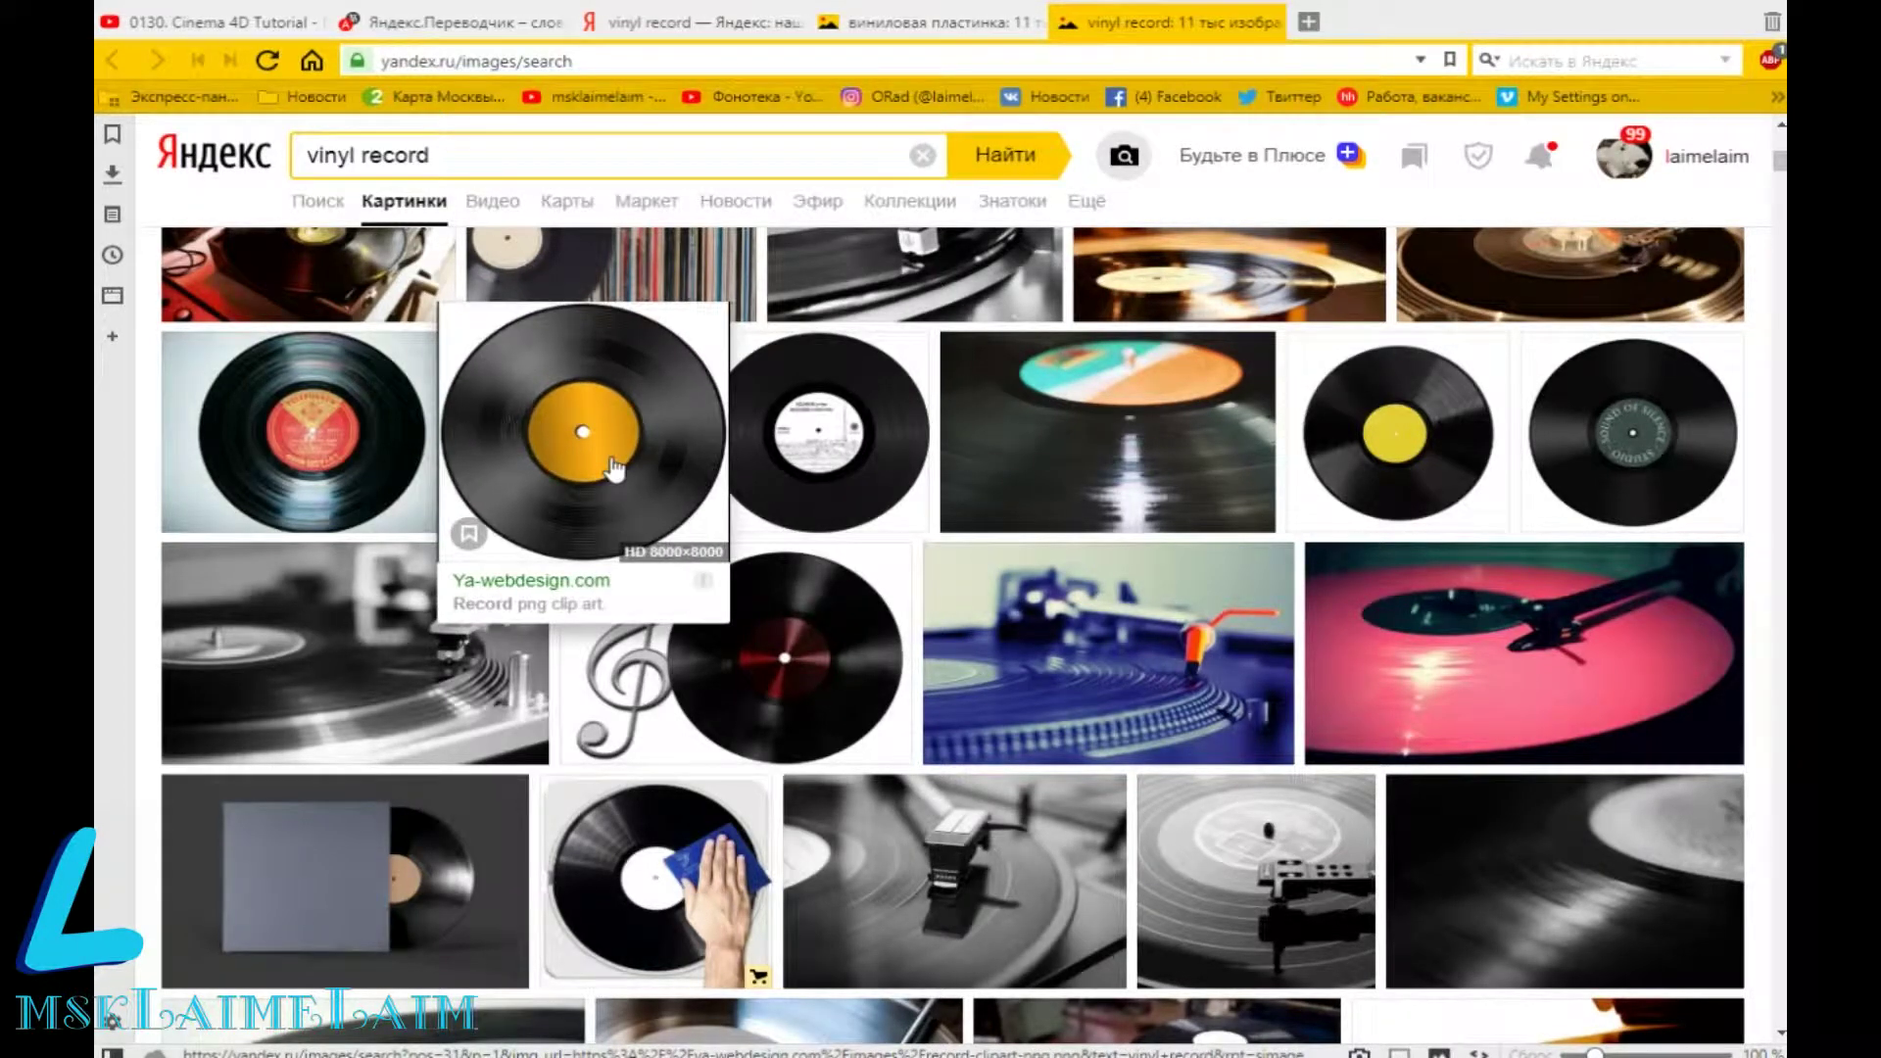
mouse_move(827, 432)
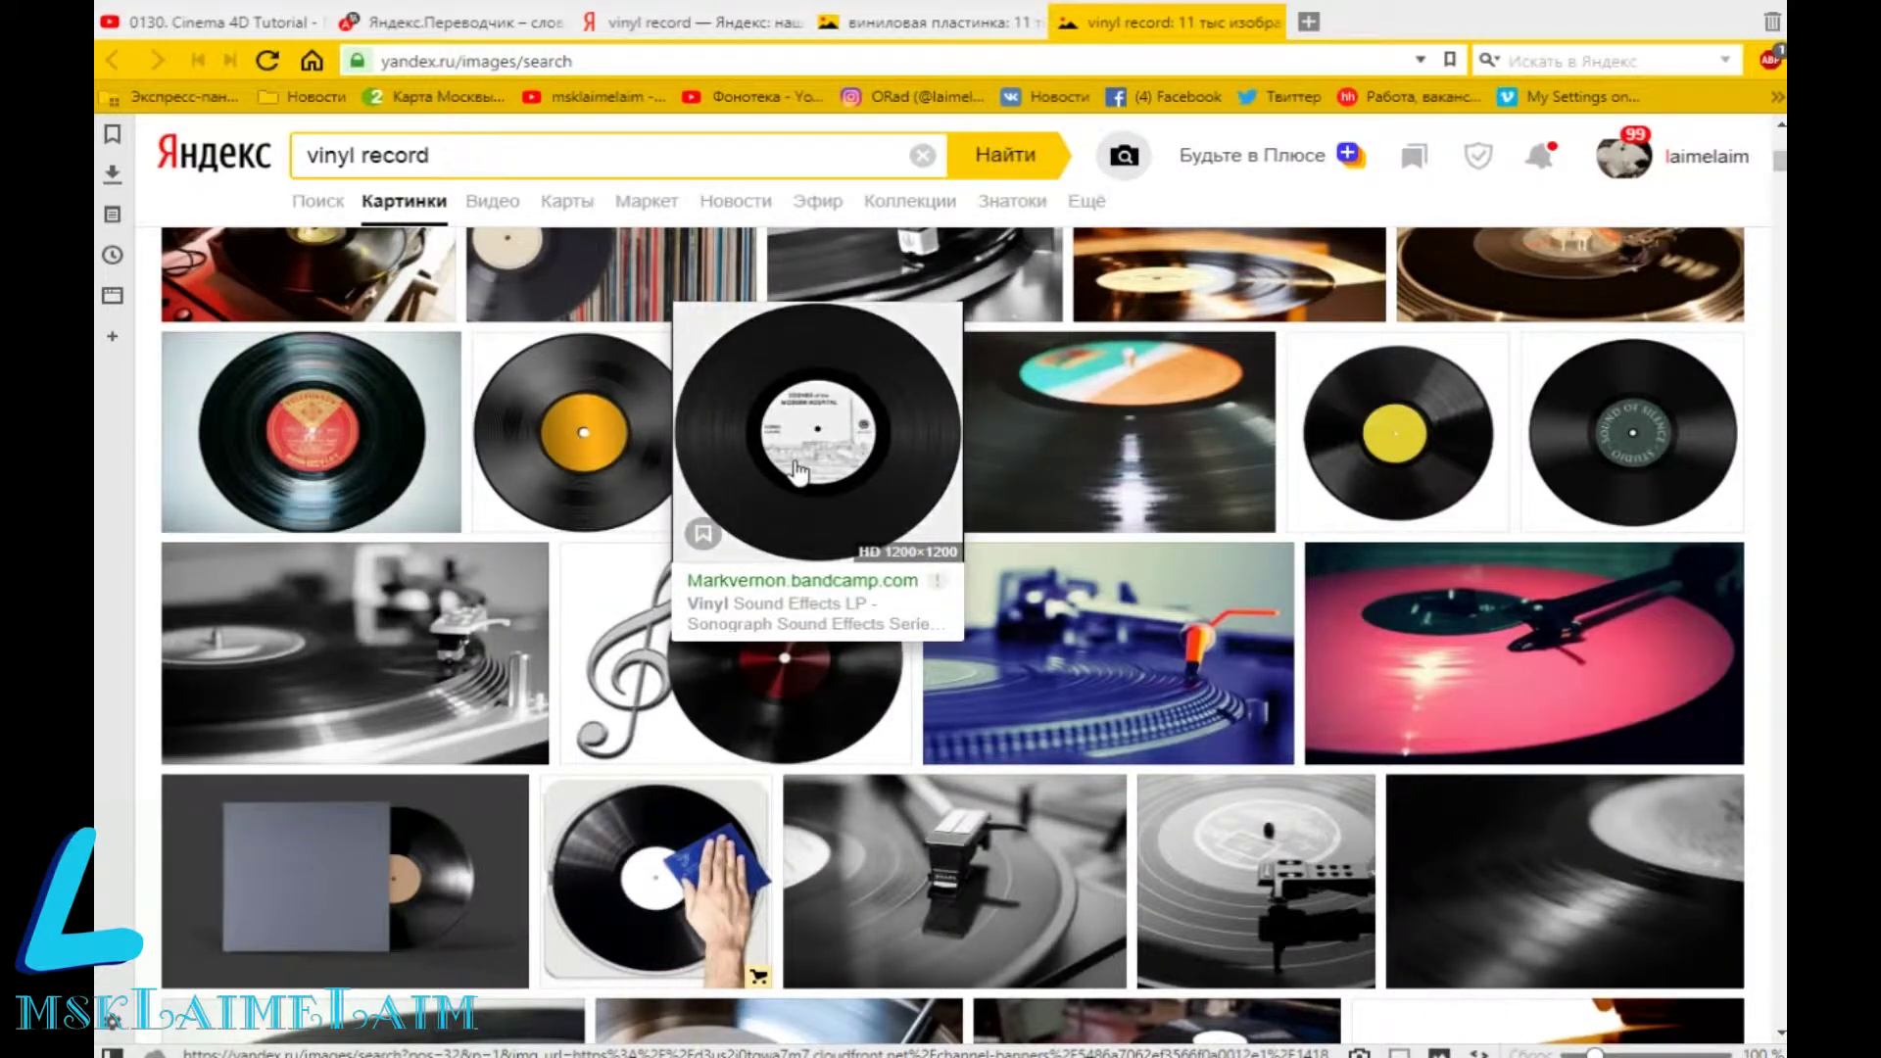
left_click(798, 472)
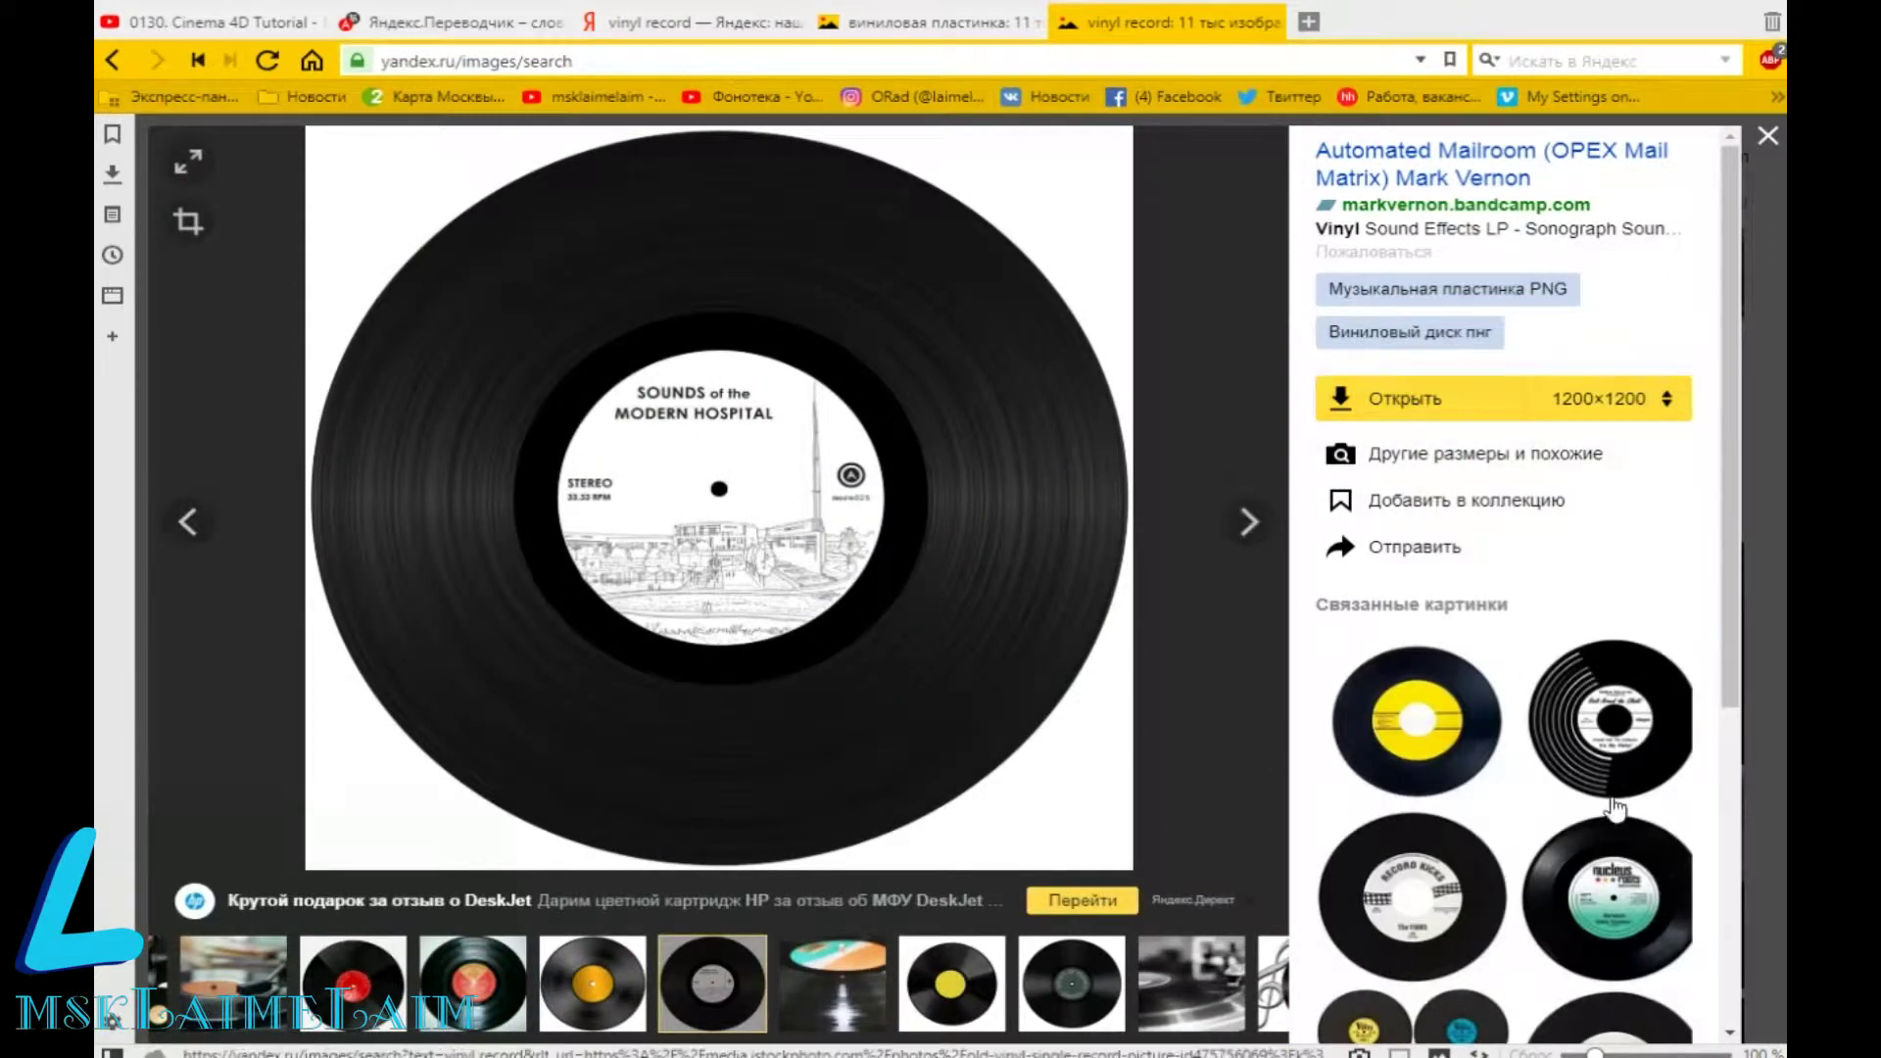
scroll(1556, 862, "down", 2)
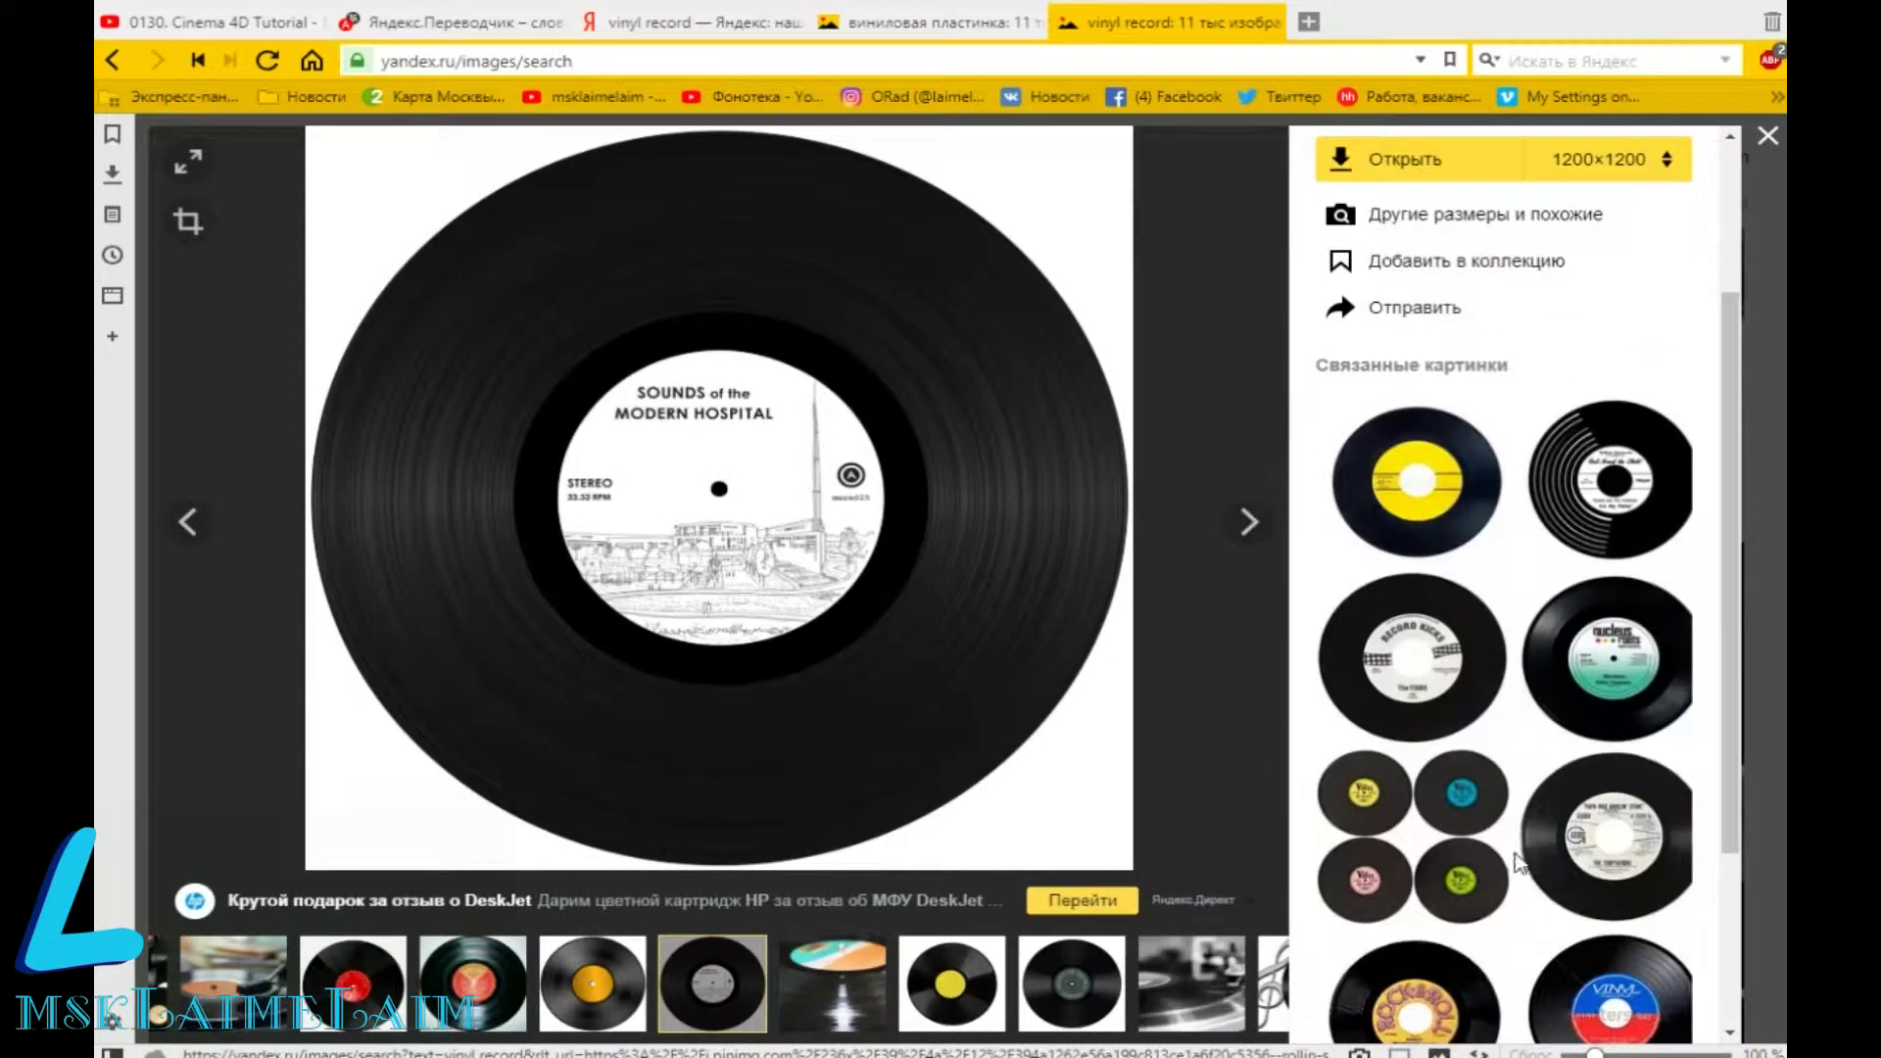
scroll(1519, 862, "down", 3)
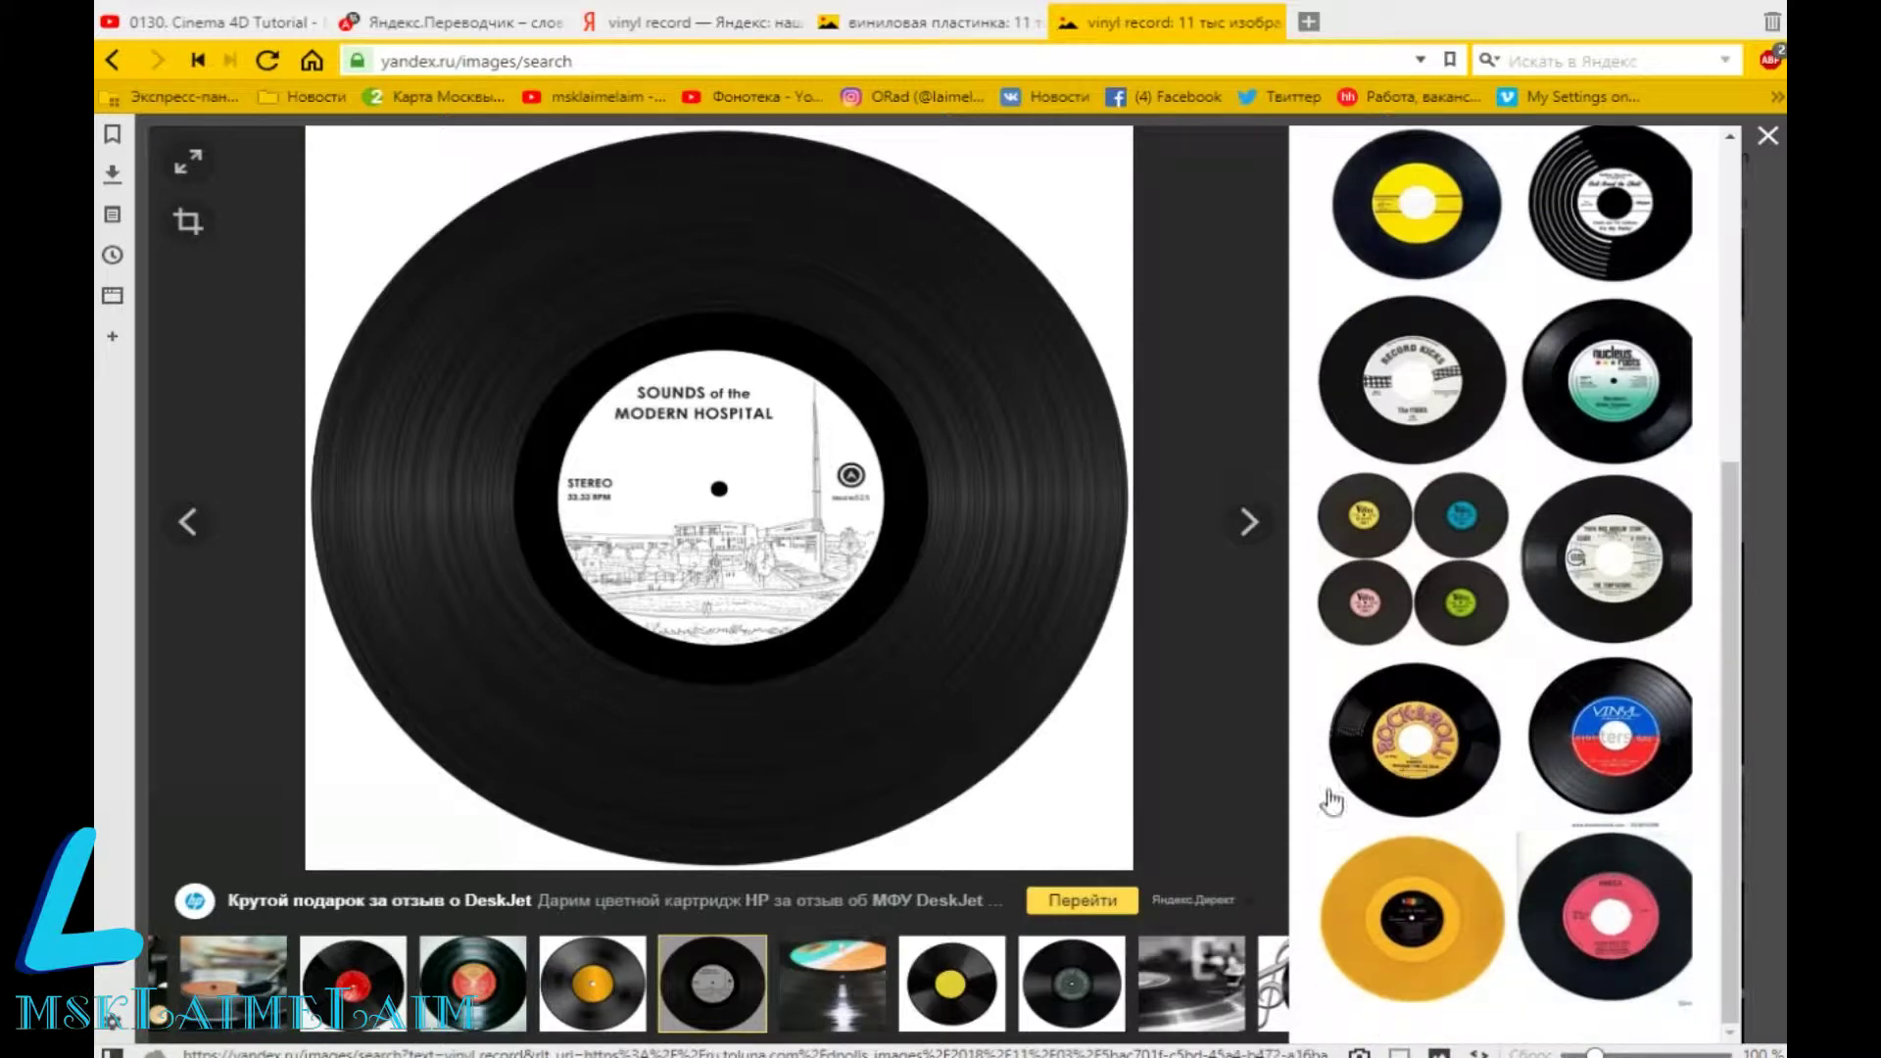
left_click(1070, 982)
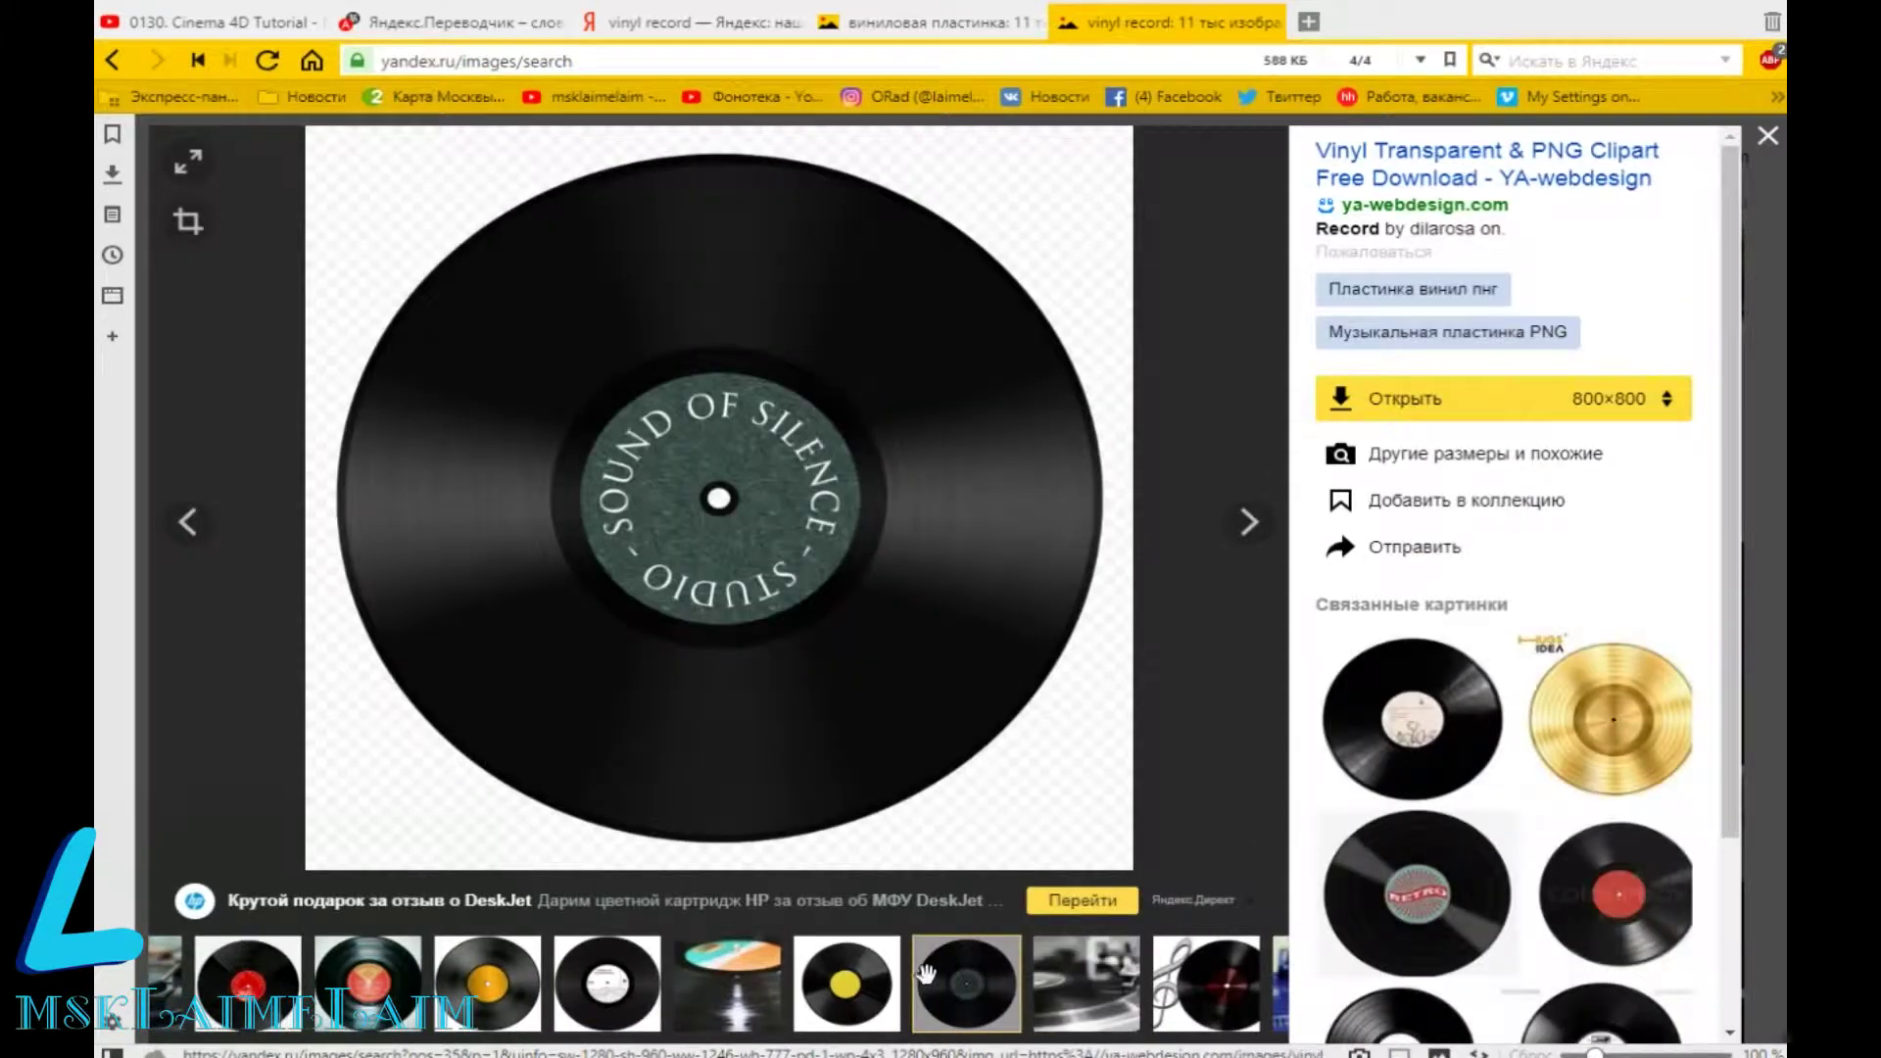
left_click(846, 982)
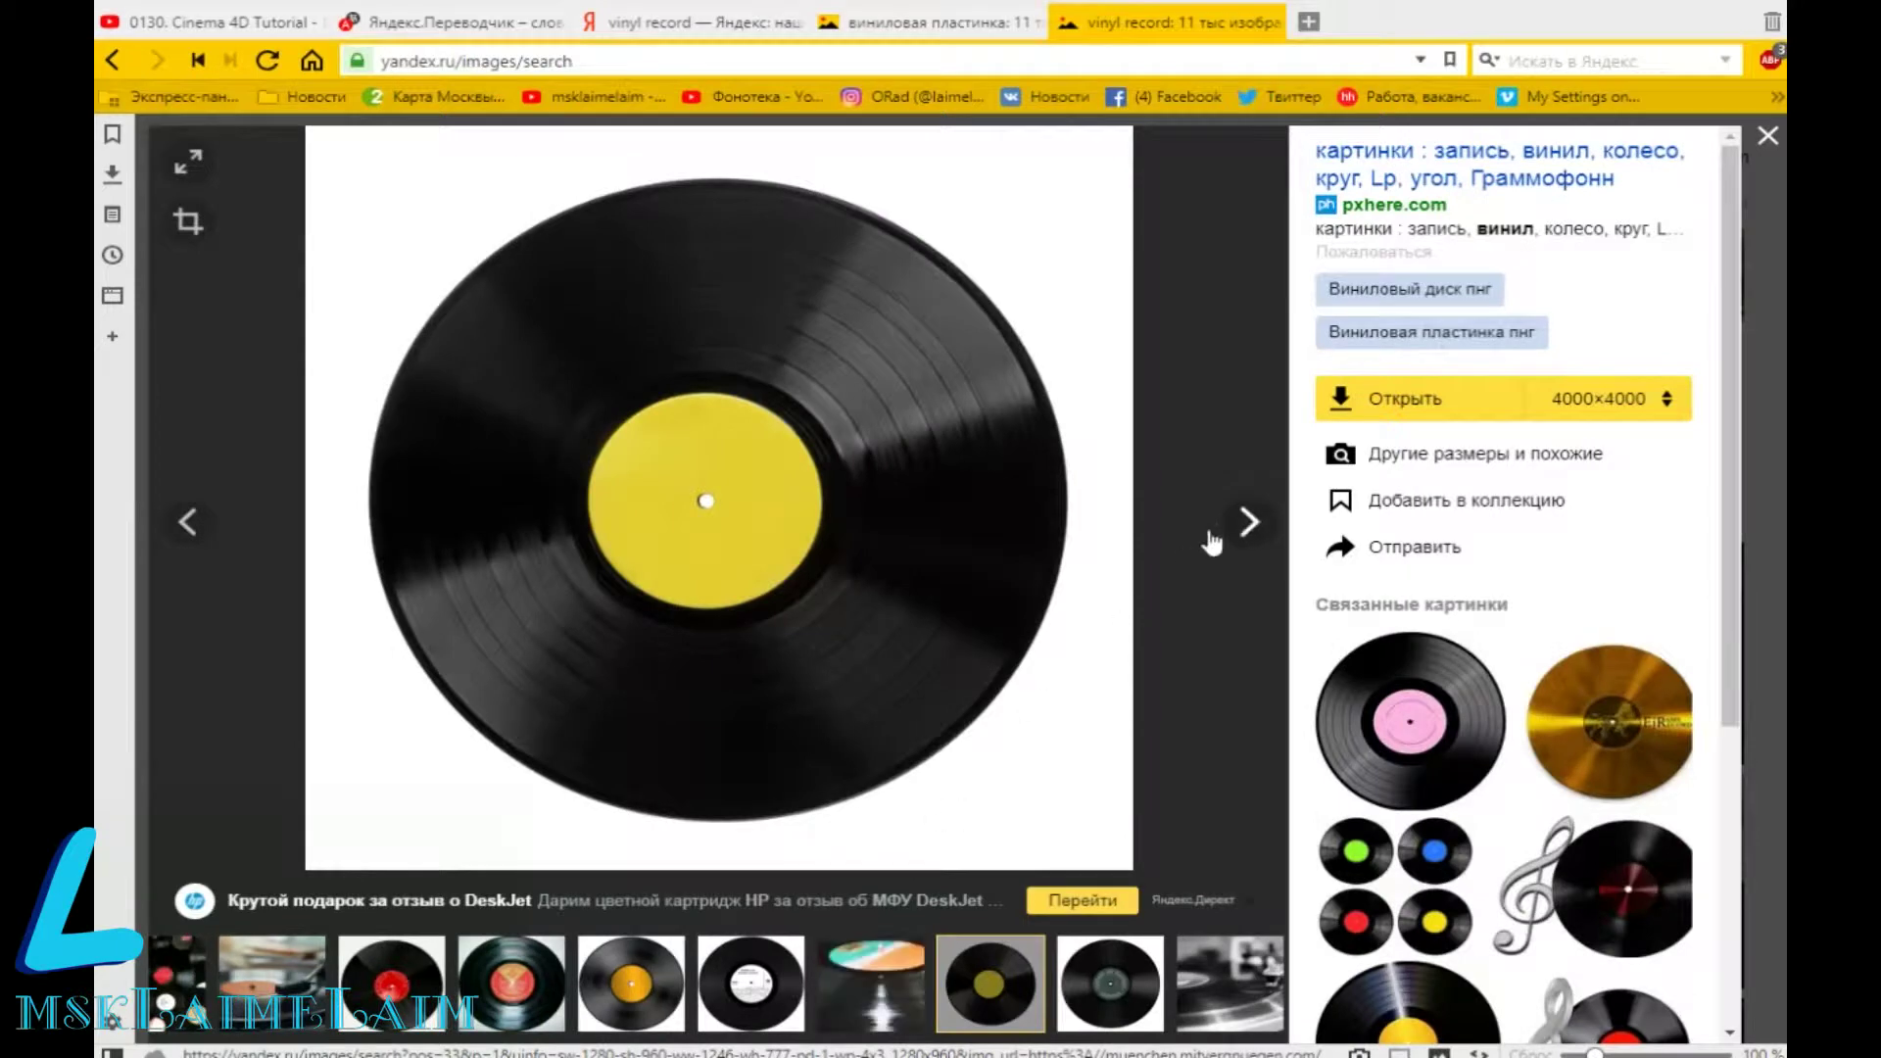
Step: Open the yellow-label record at full size and save the picture
left_click(1418, 408)
right_click(1072, 689)
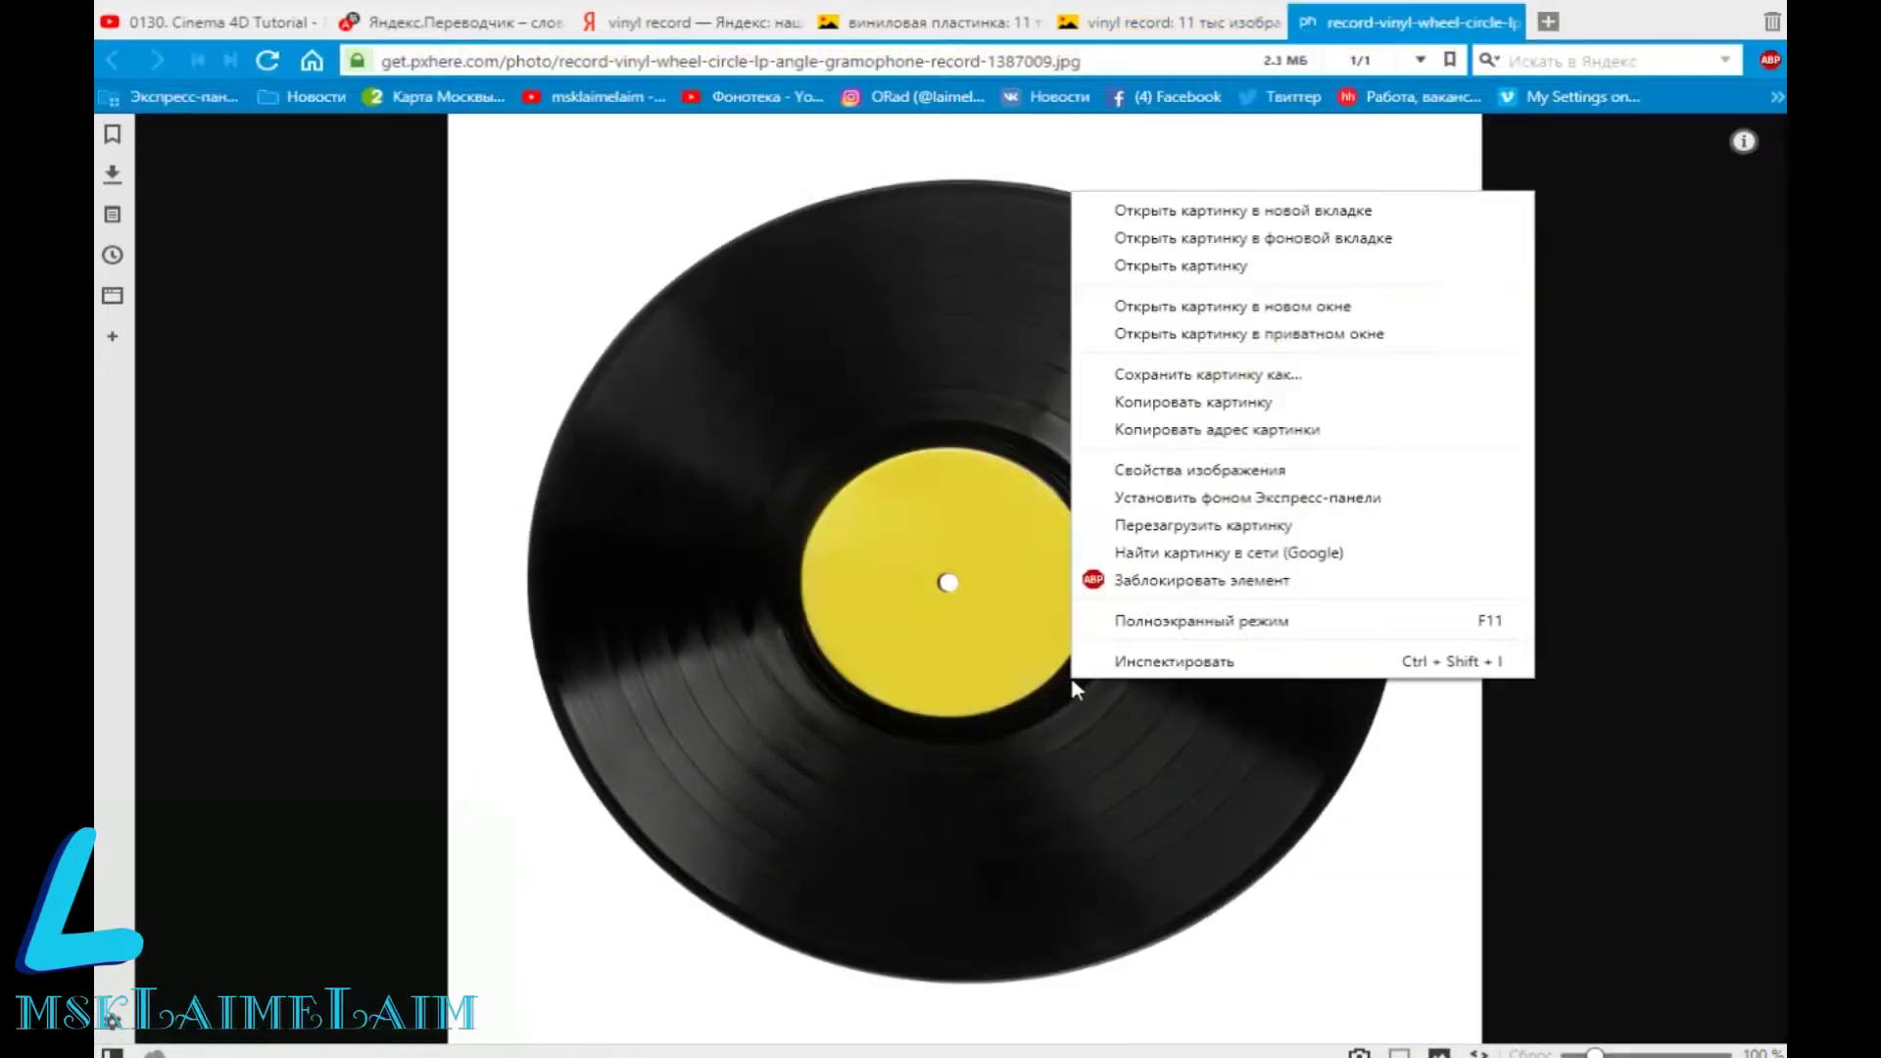
left_click(1282, 382)
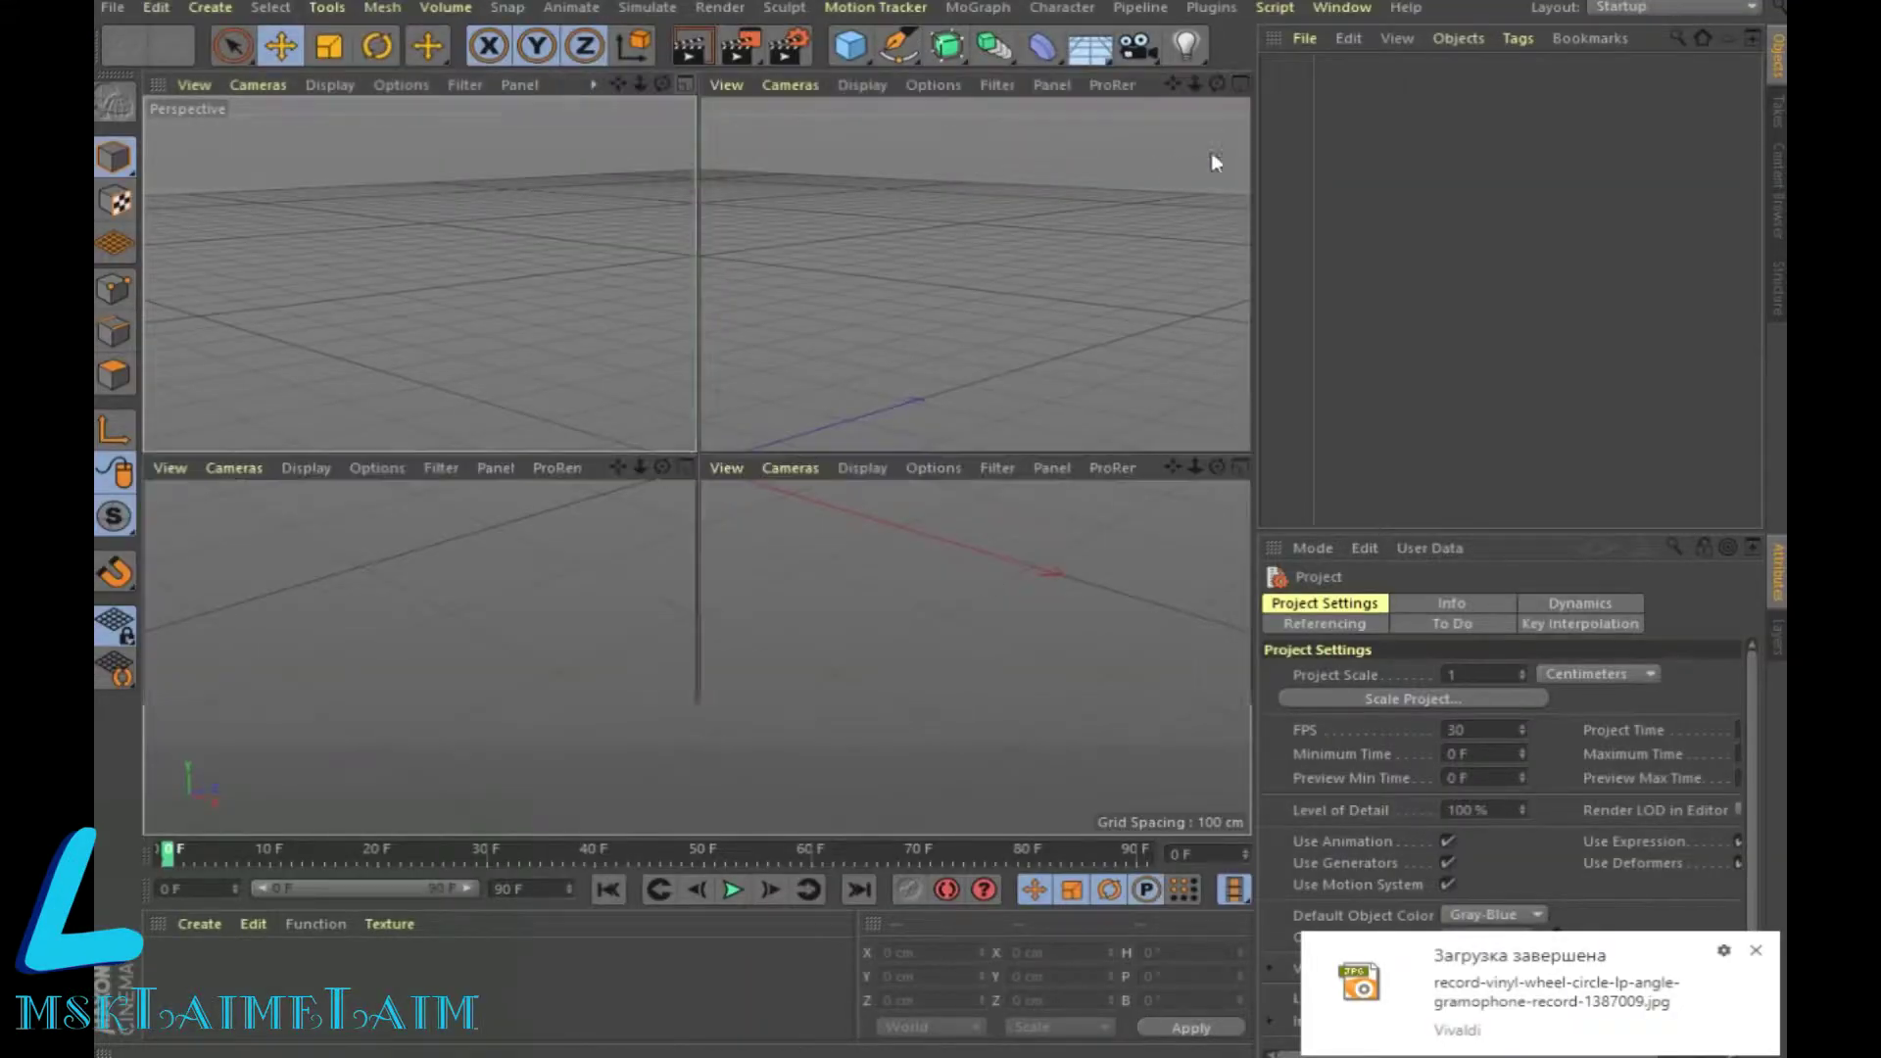
Step: Maximize the Top viewport and browse the Desktop for its Back background image
left_click(1239, 84)
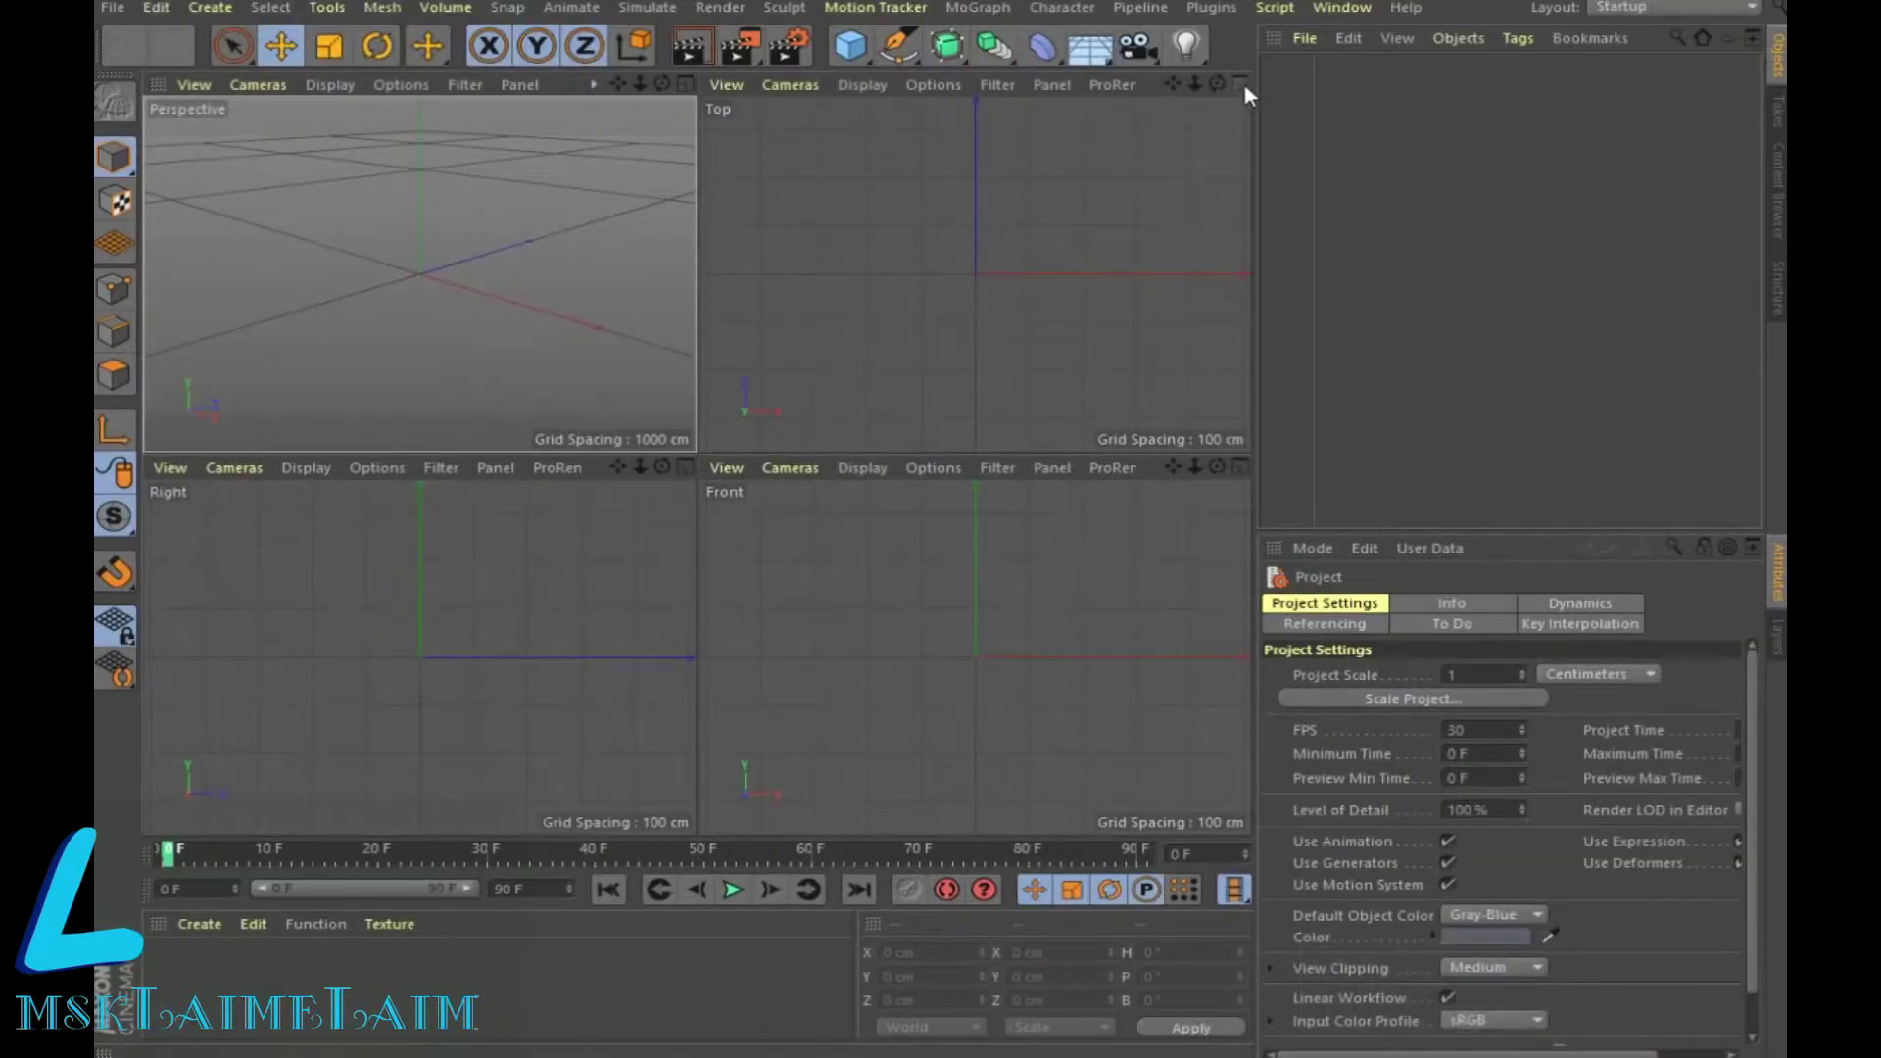
left_click(1239, 83)
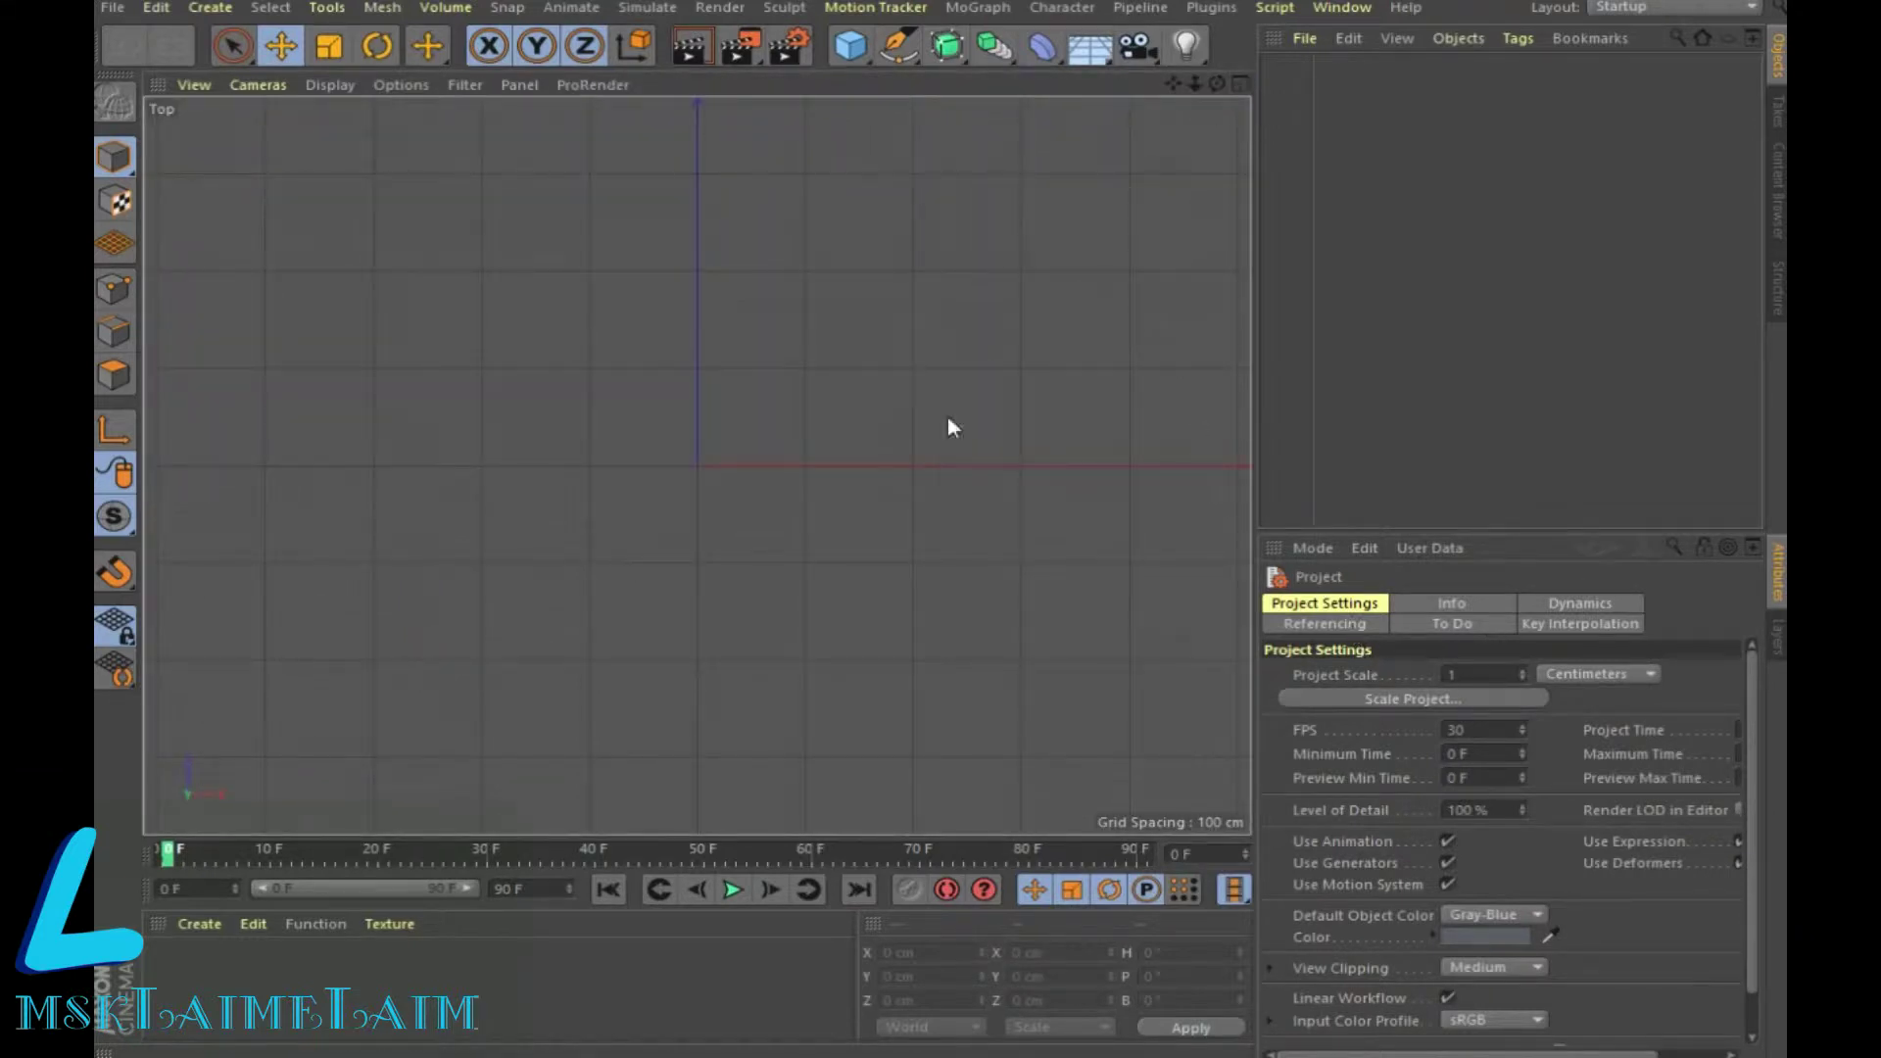
left_click(400, 84)
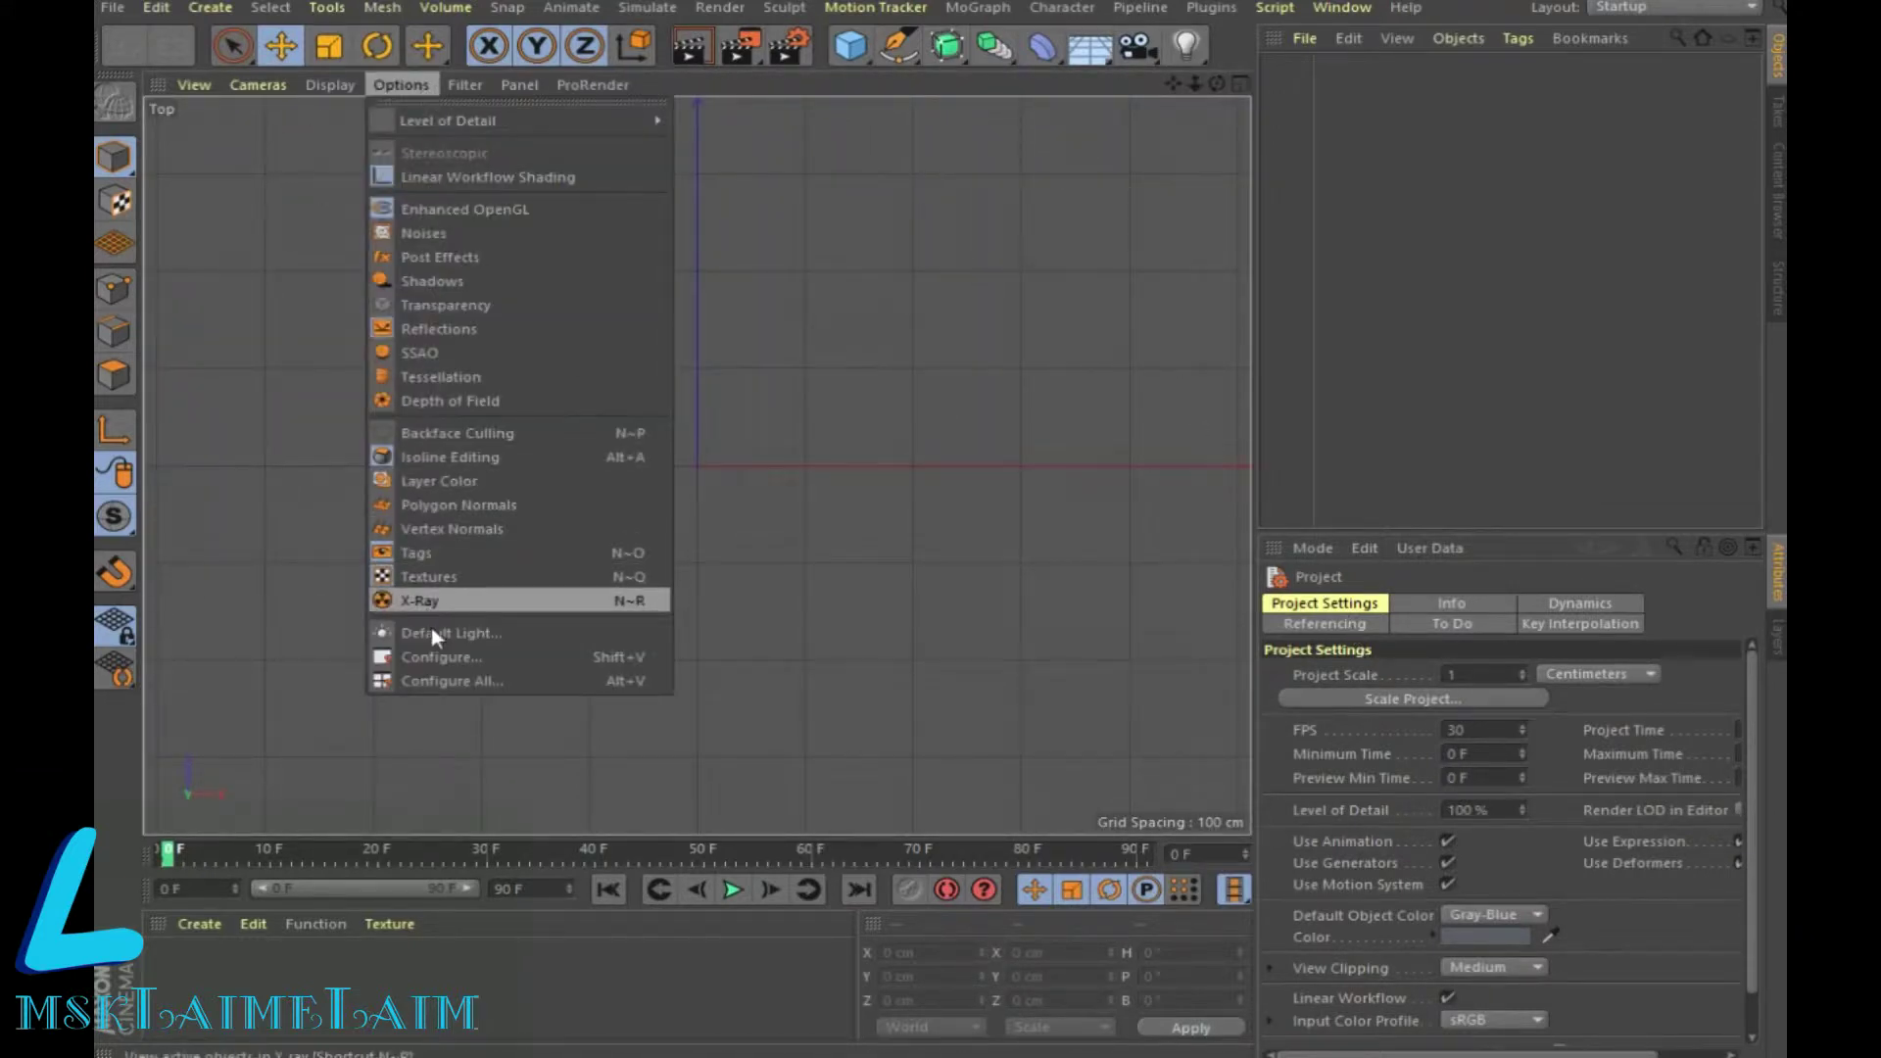
left_click(436, 656)
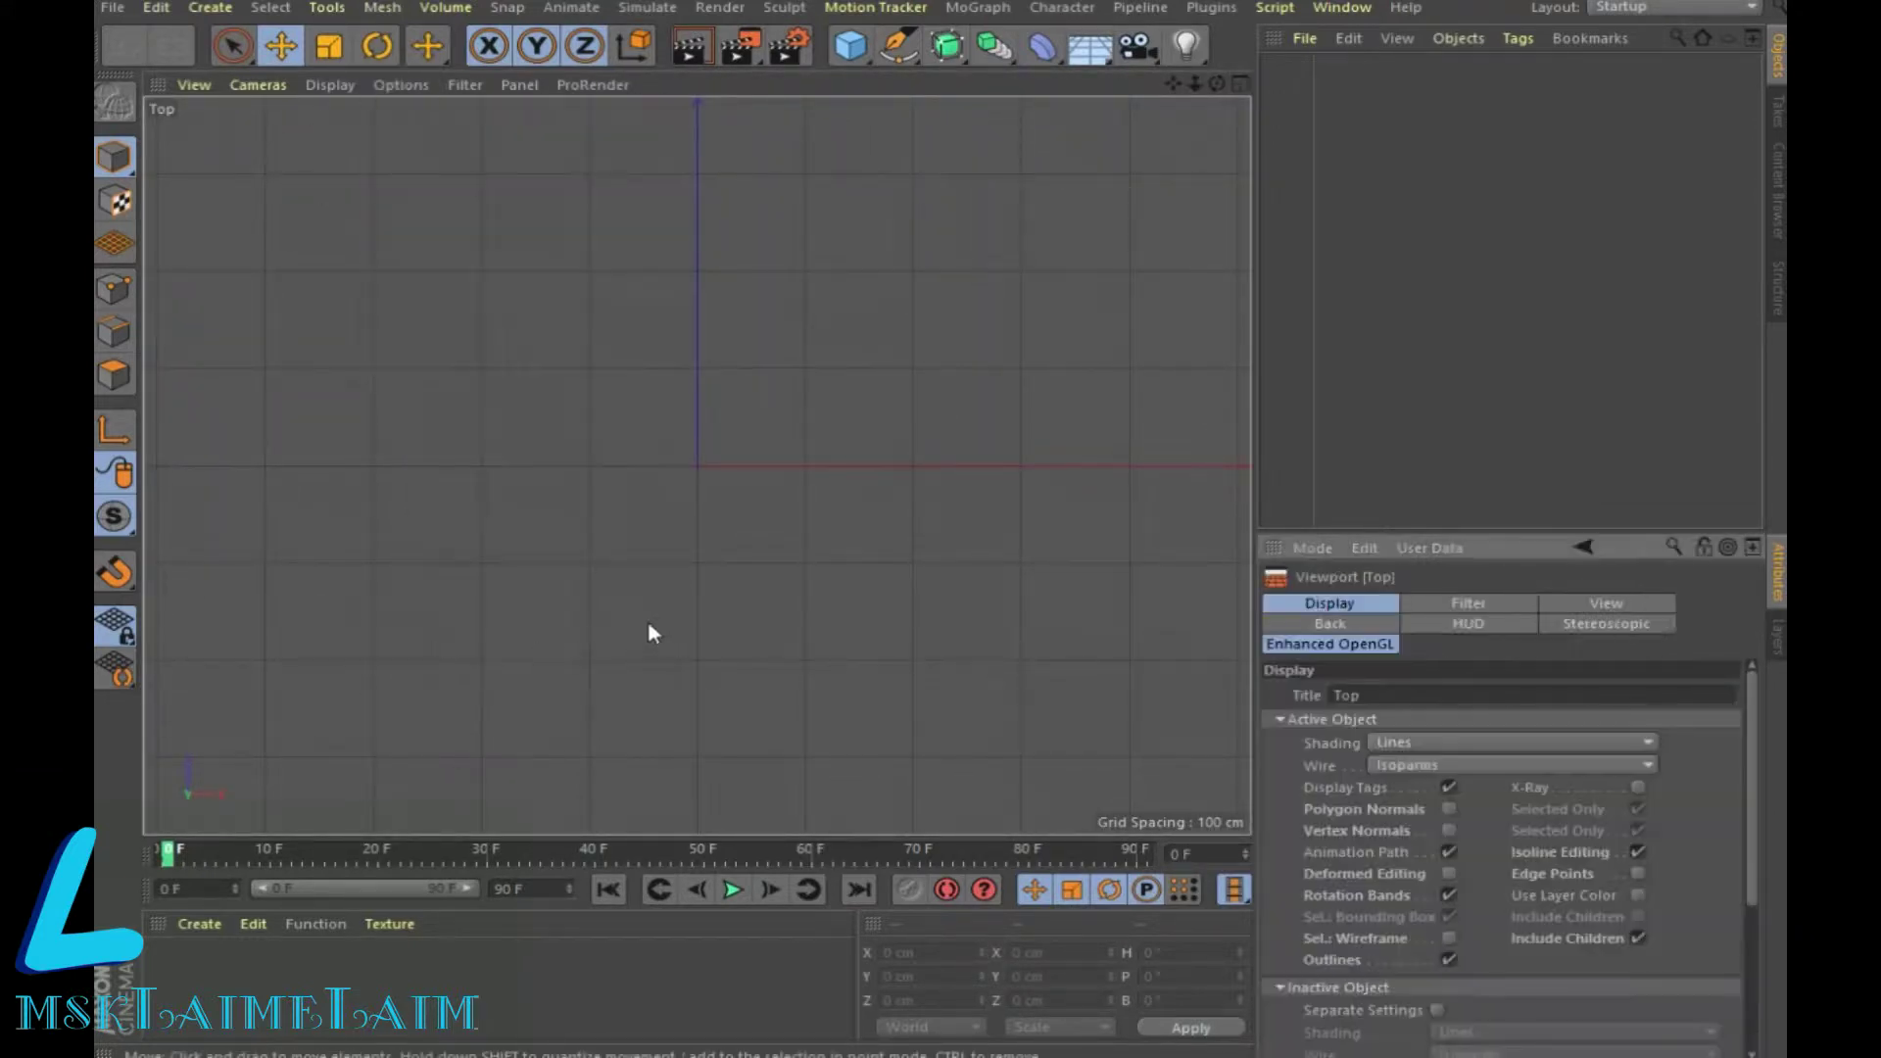
left_click(1337, 625)
left_click(1734, 723)
left_click(217, 211)
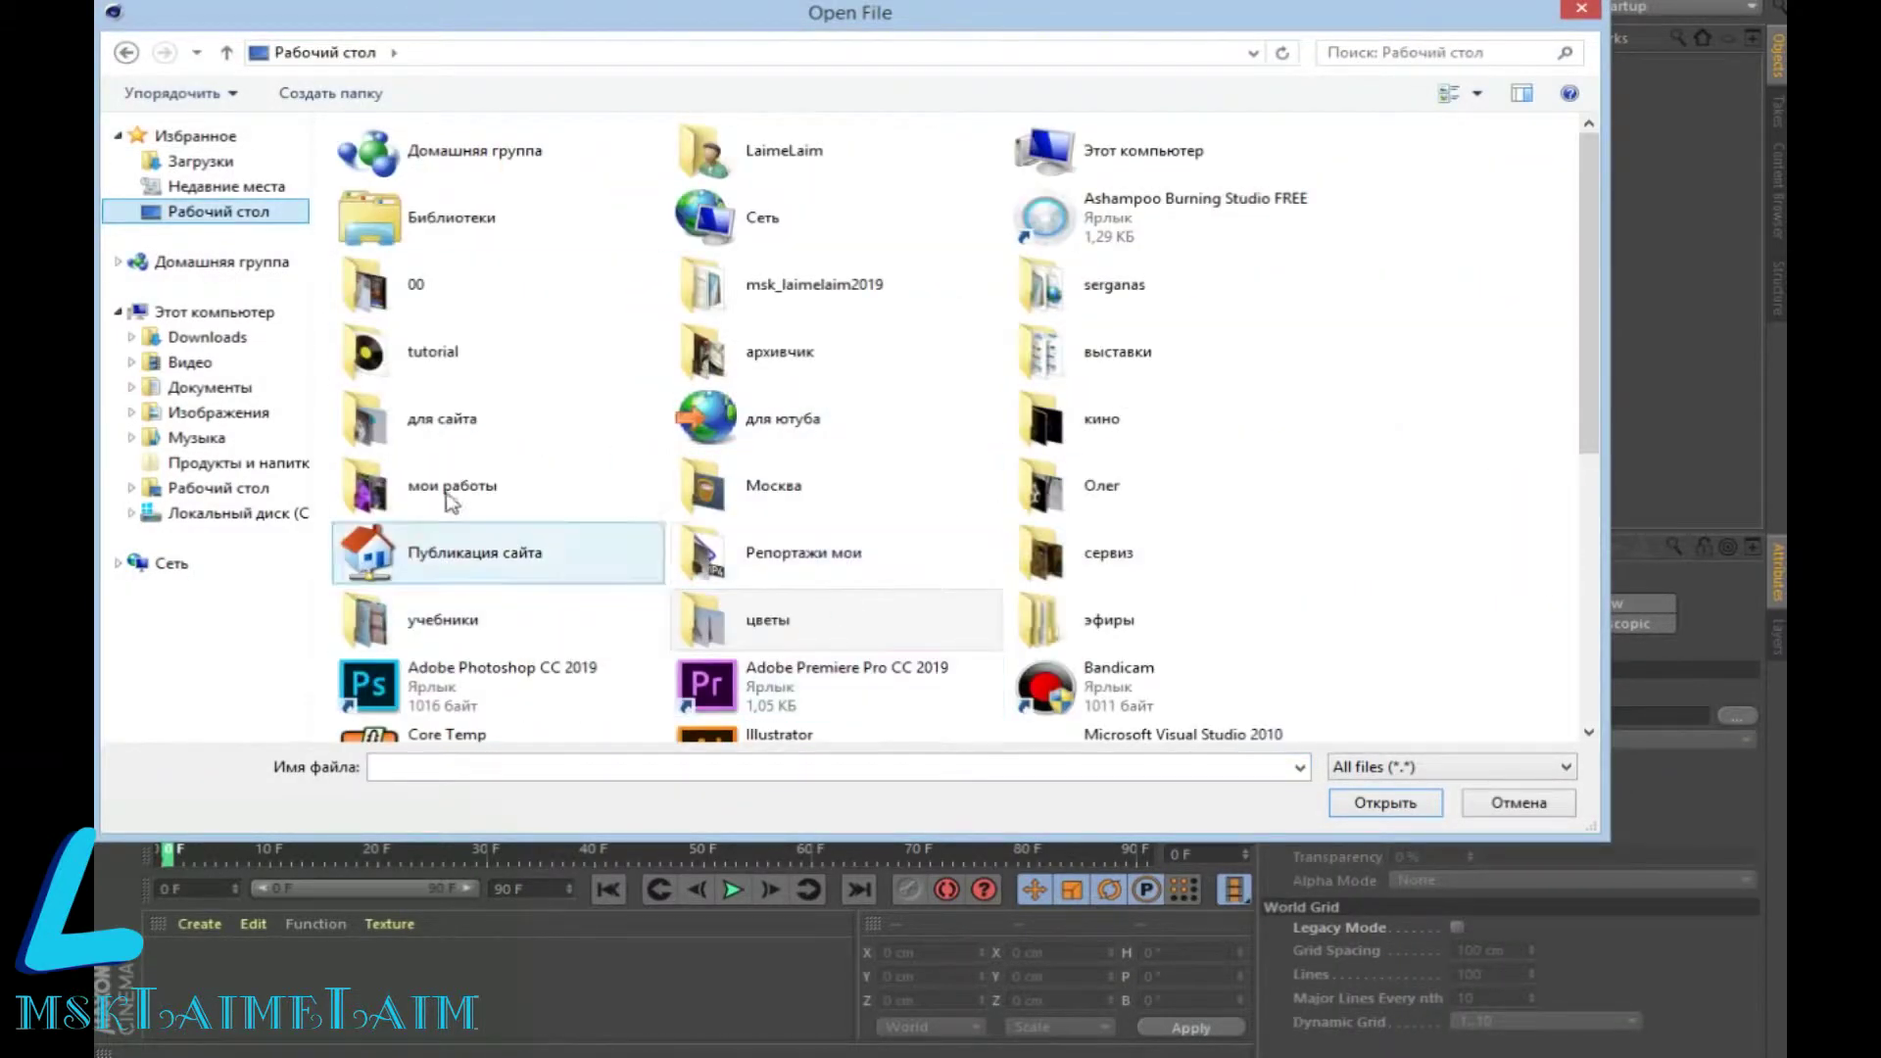
Step: Load the vinyl record jpg from Desktop > tutorial as the Top view background
left_click(456, 358)
double_click(455, 358)
left_click(460, 298)
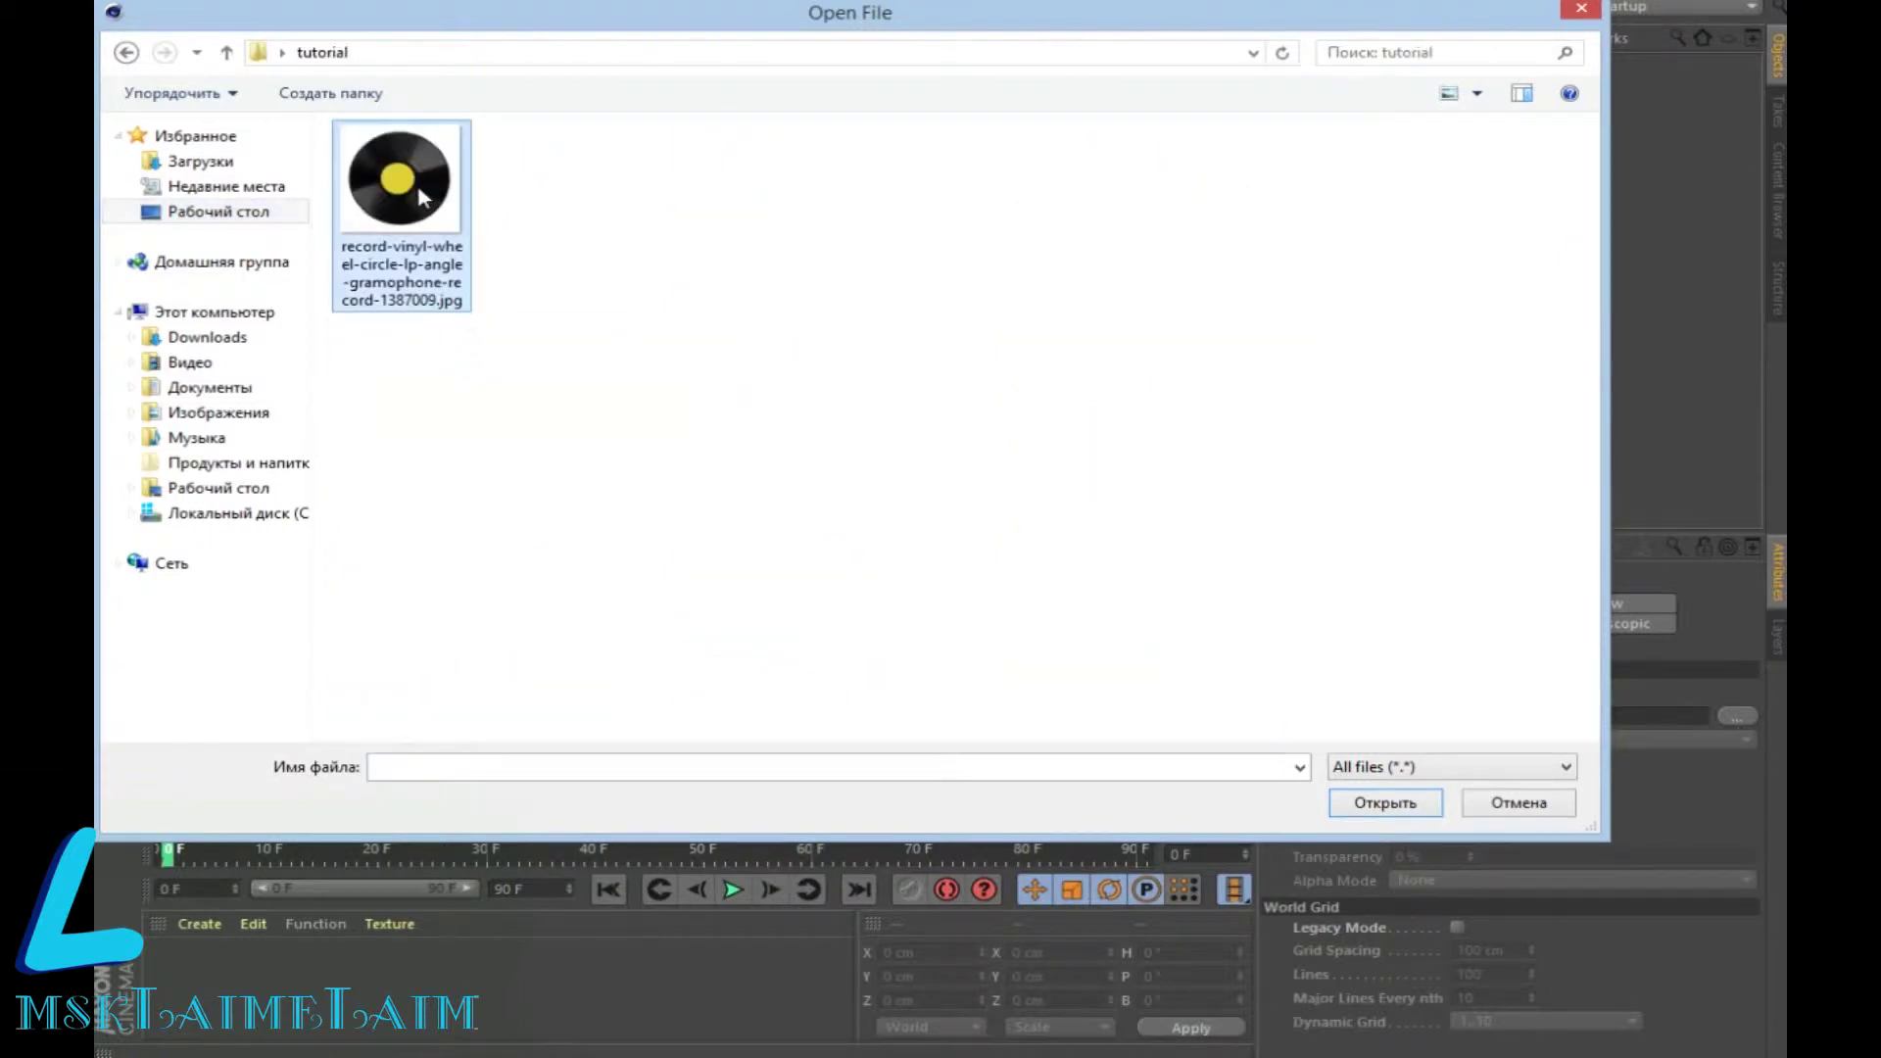
left_click(1394, 810)
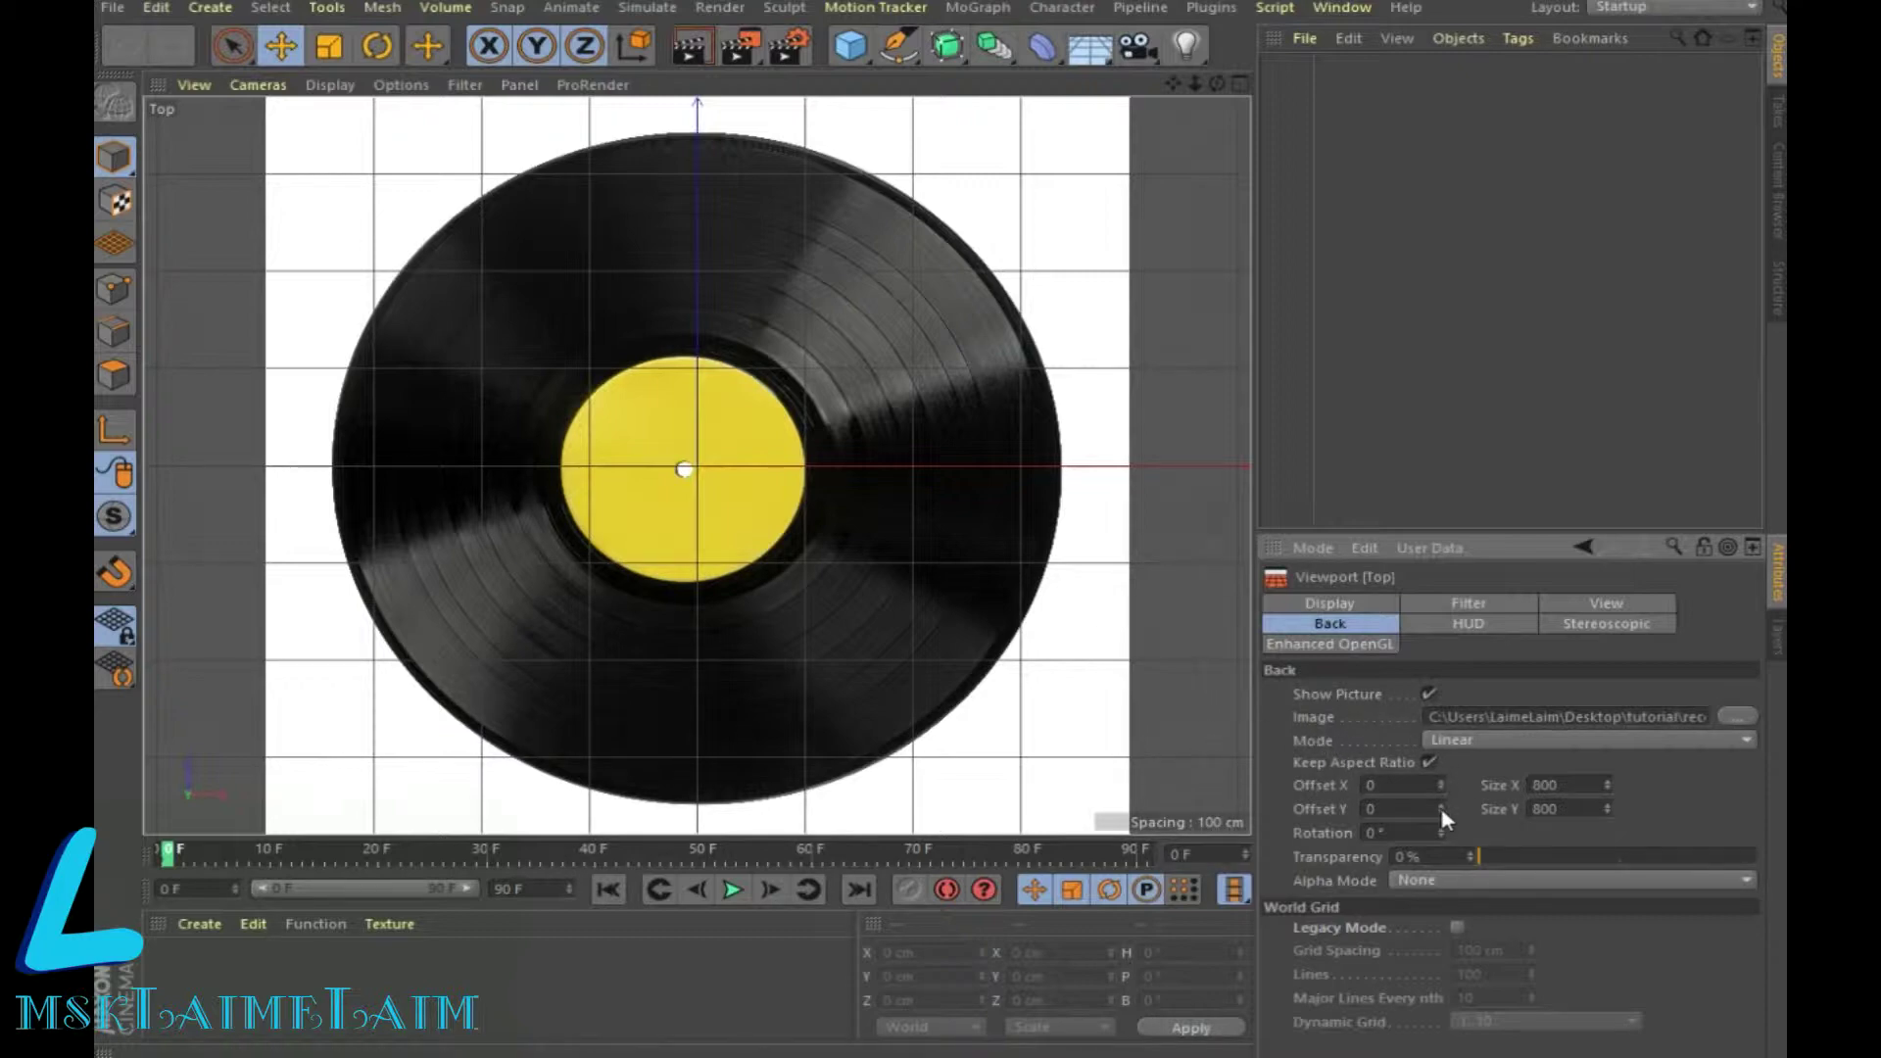
Step: Offset the background image to X 12 and Y 3 to center the record
left_click_drag(1442, 780, 1438, 774)
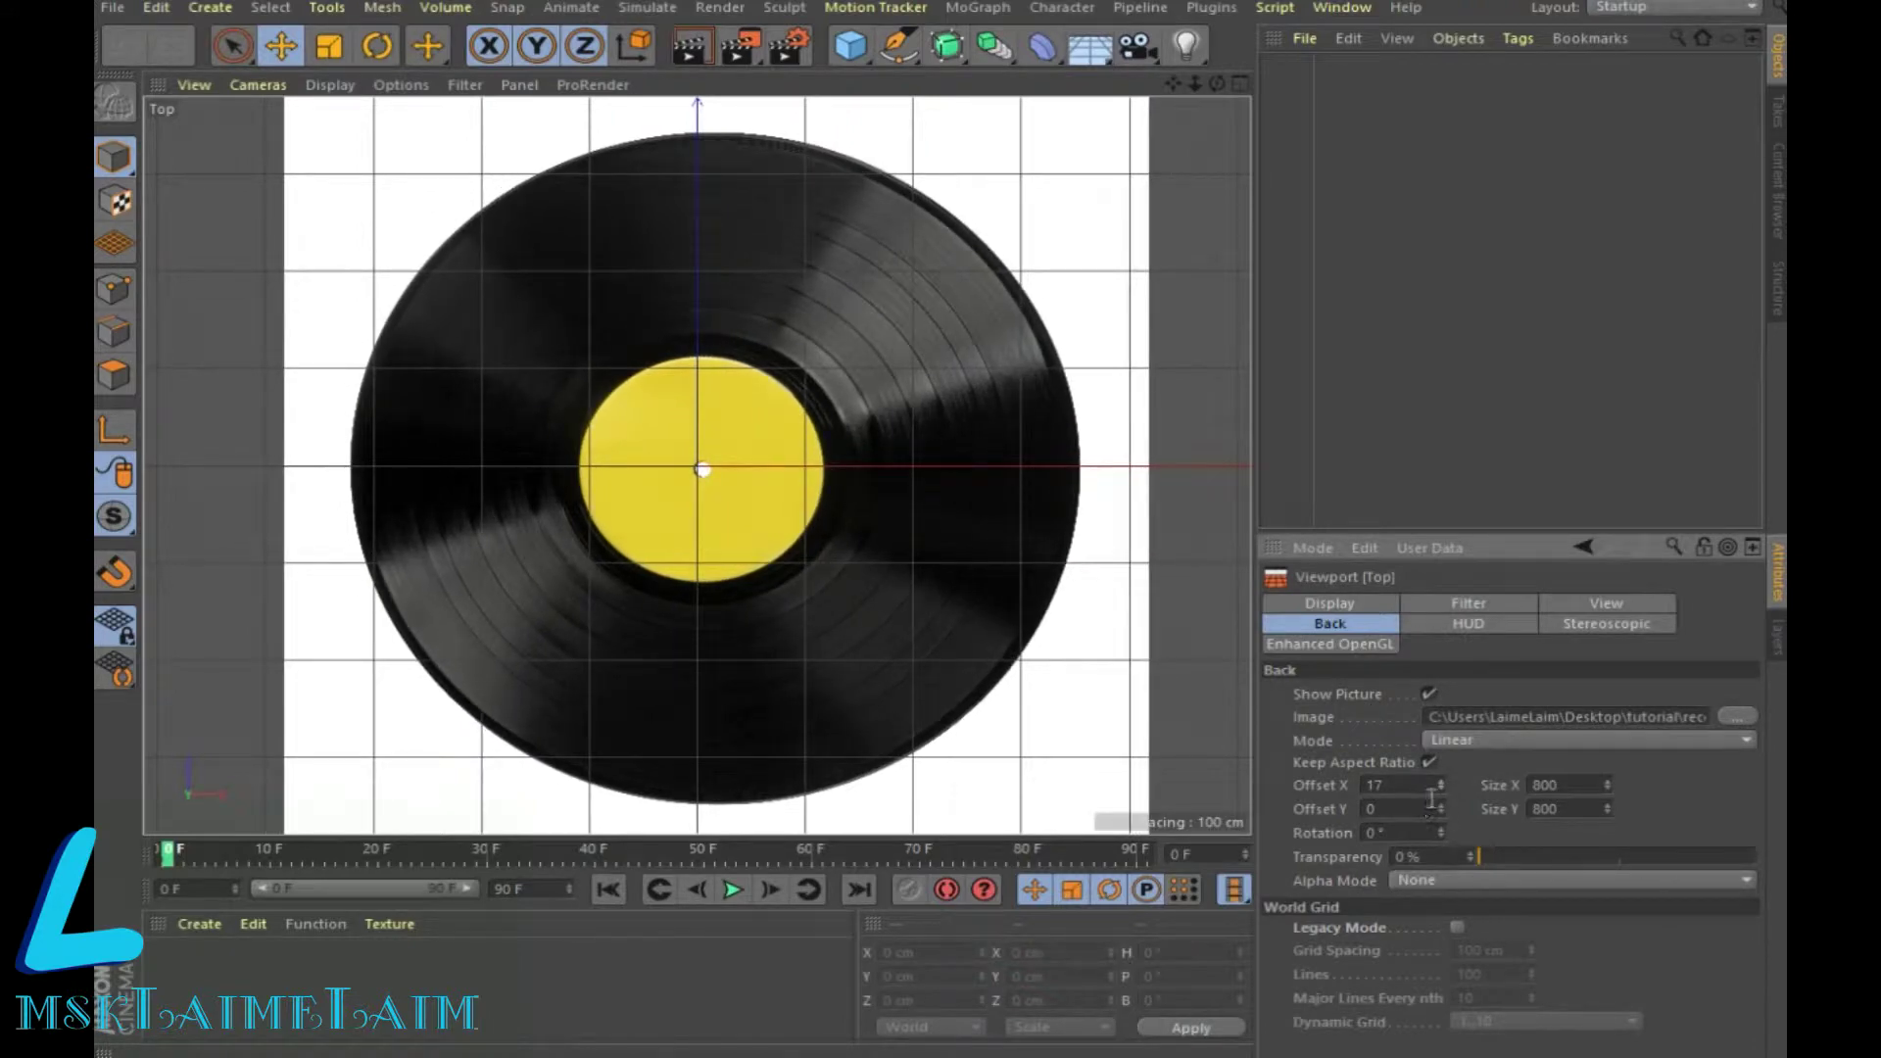
left_click_drag(1436, 785, 1438, 785)
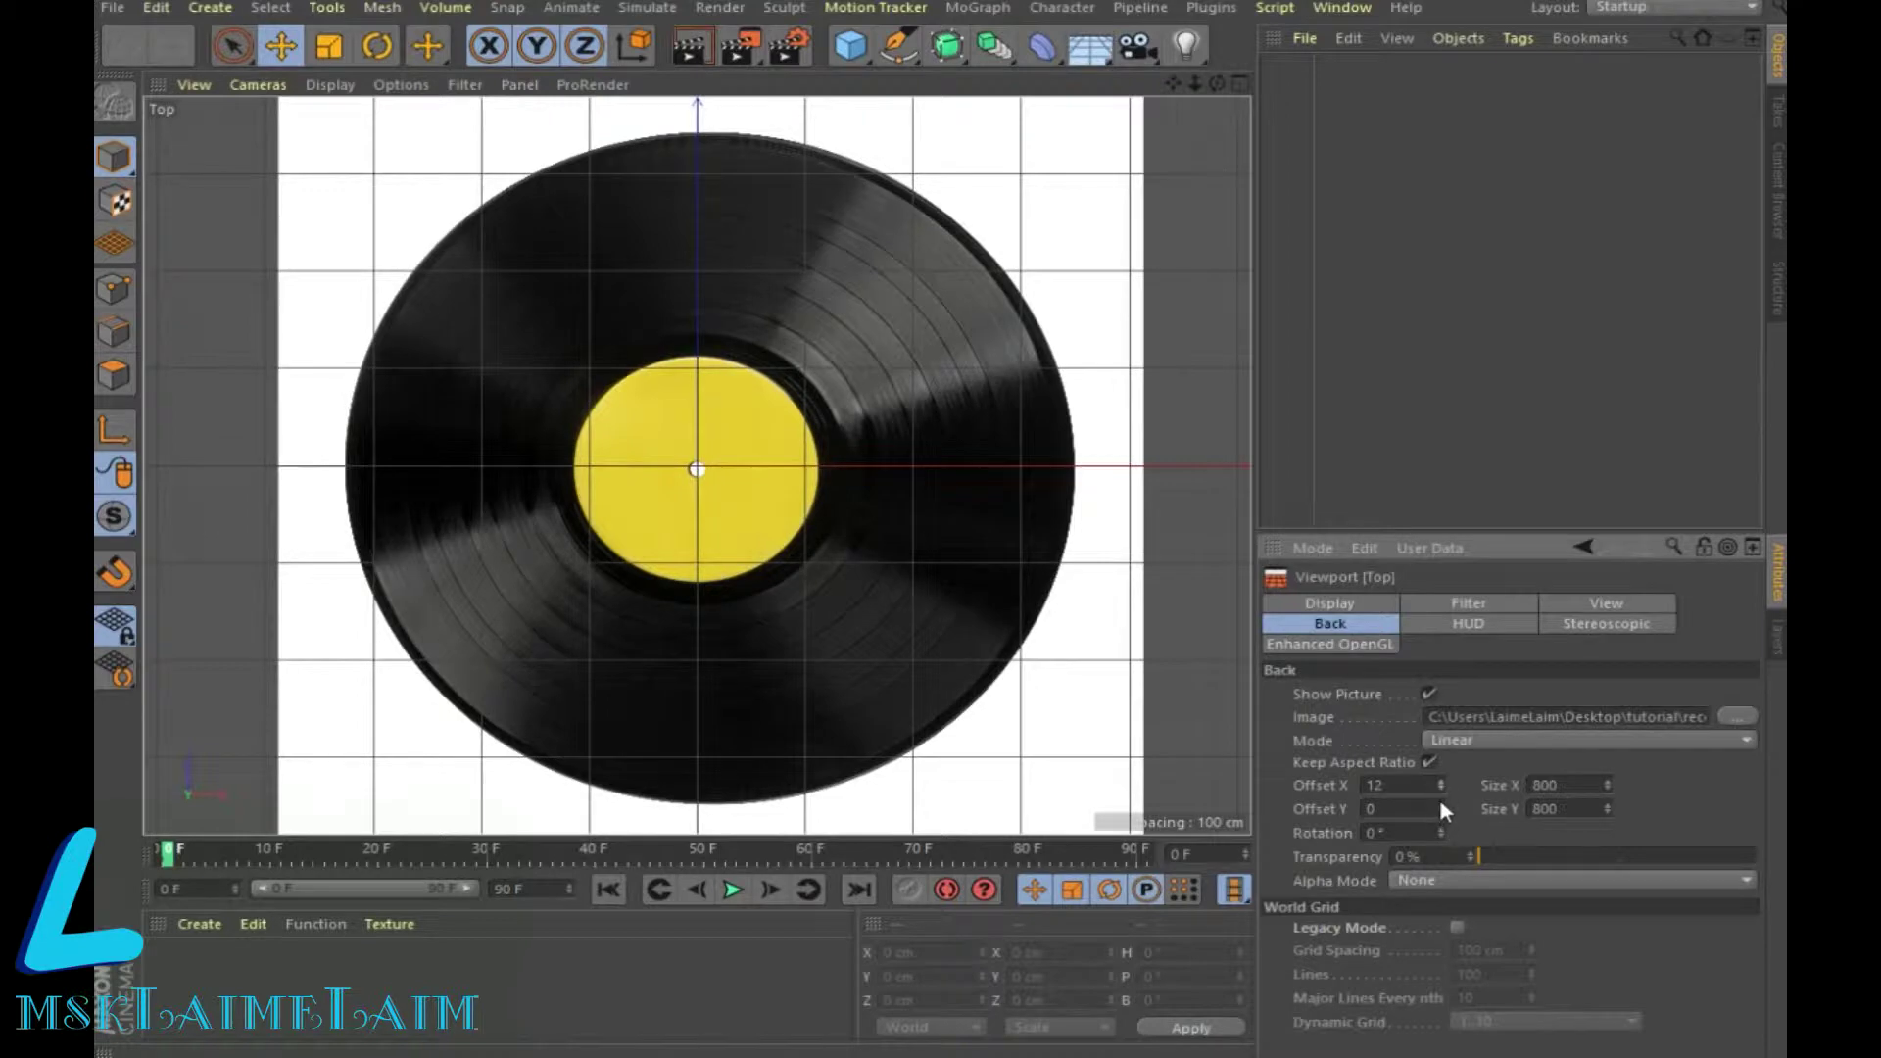
left_click(1443, 811)
left_click_drag(1442, 803, 1442, 801)
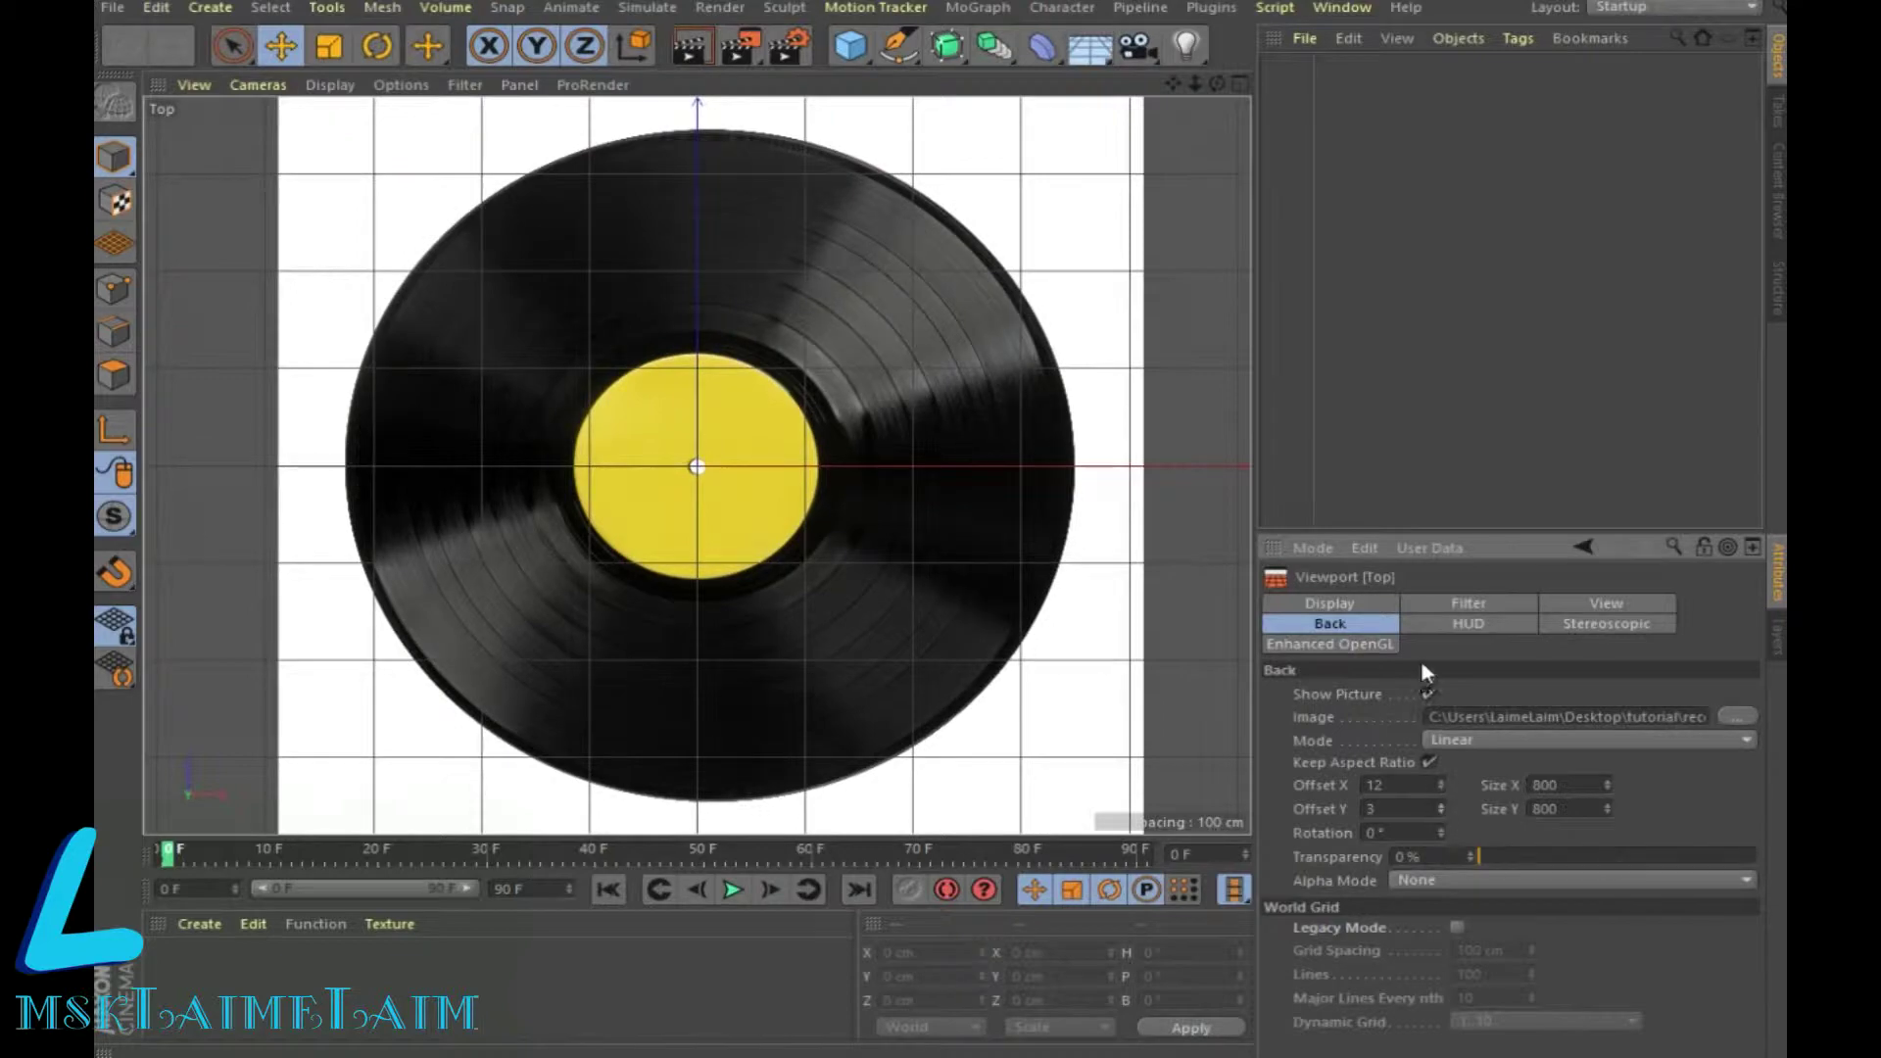
Step: Add a Disc with outer radius 348.111 cm aligned to the record and 1 disc segment
left_click(848, 49)
left_click(948, 121)
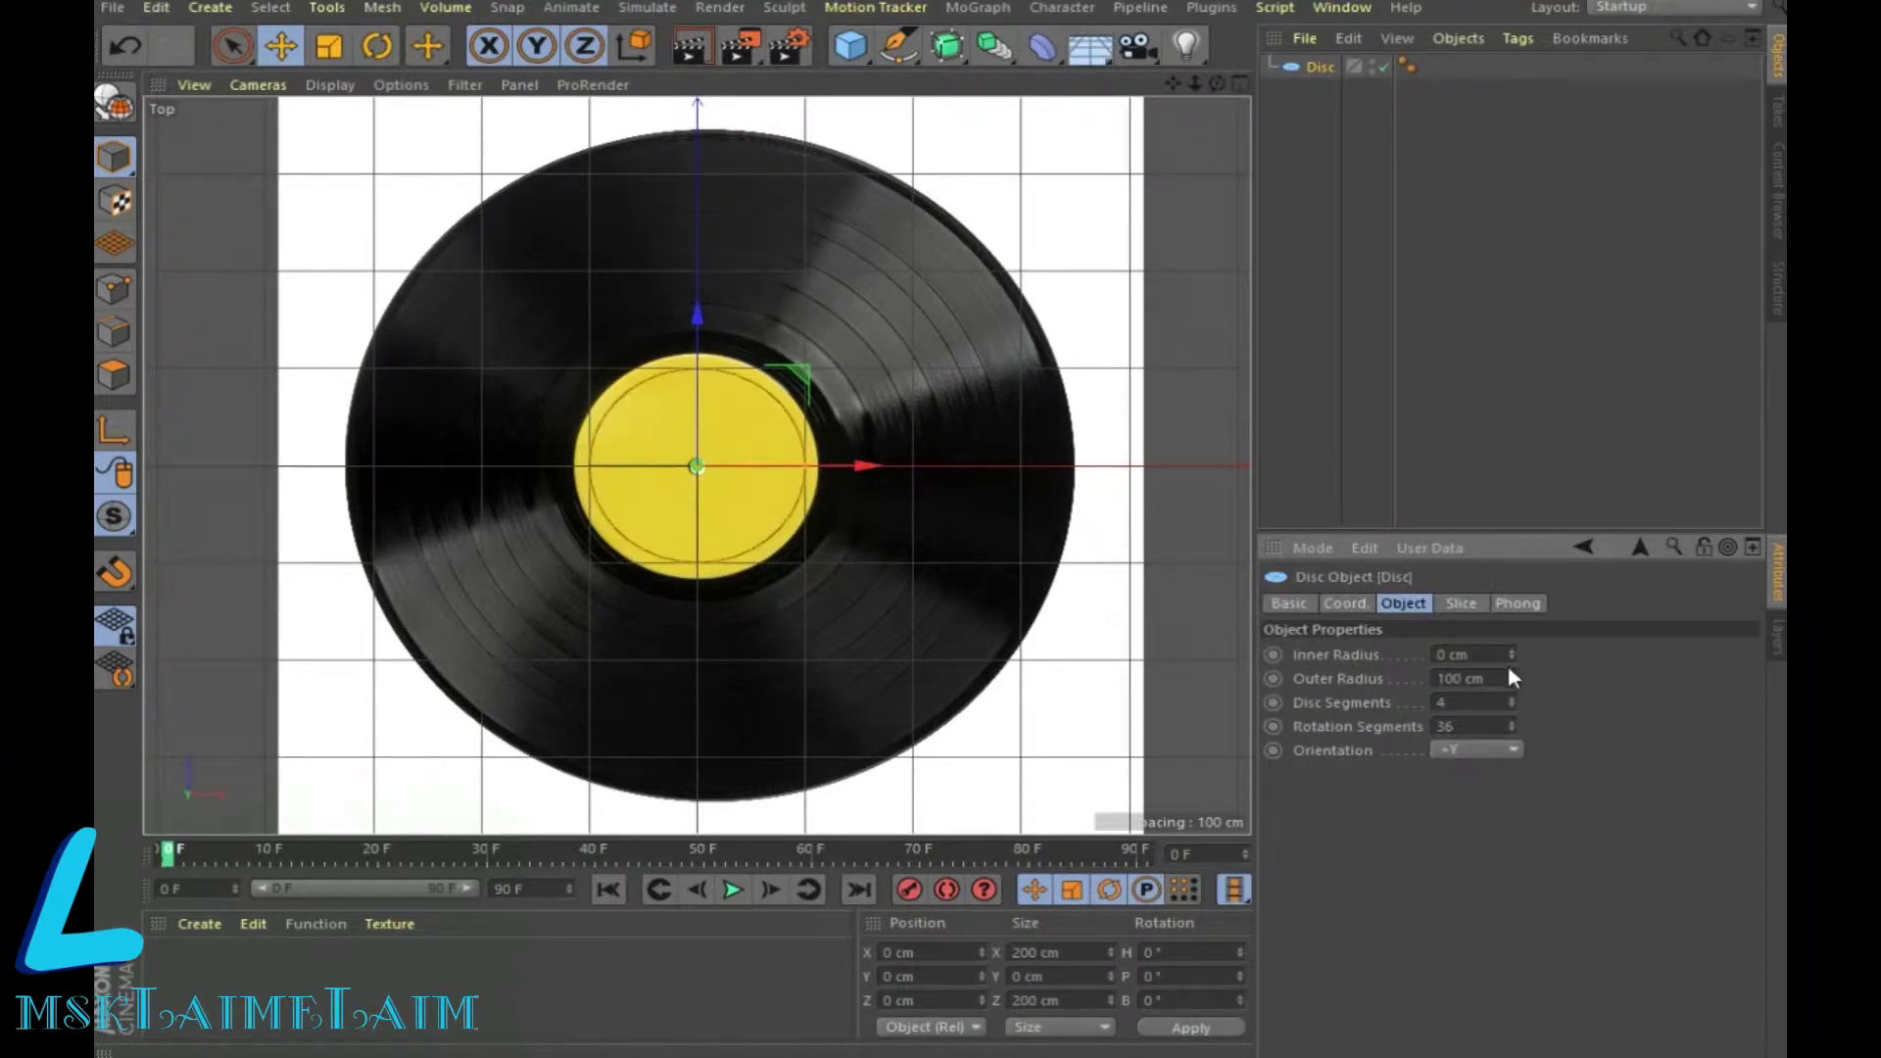
left_click_drag(1517, 682, 1518, 587)
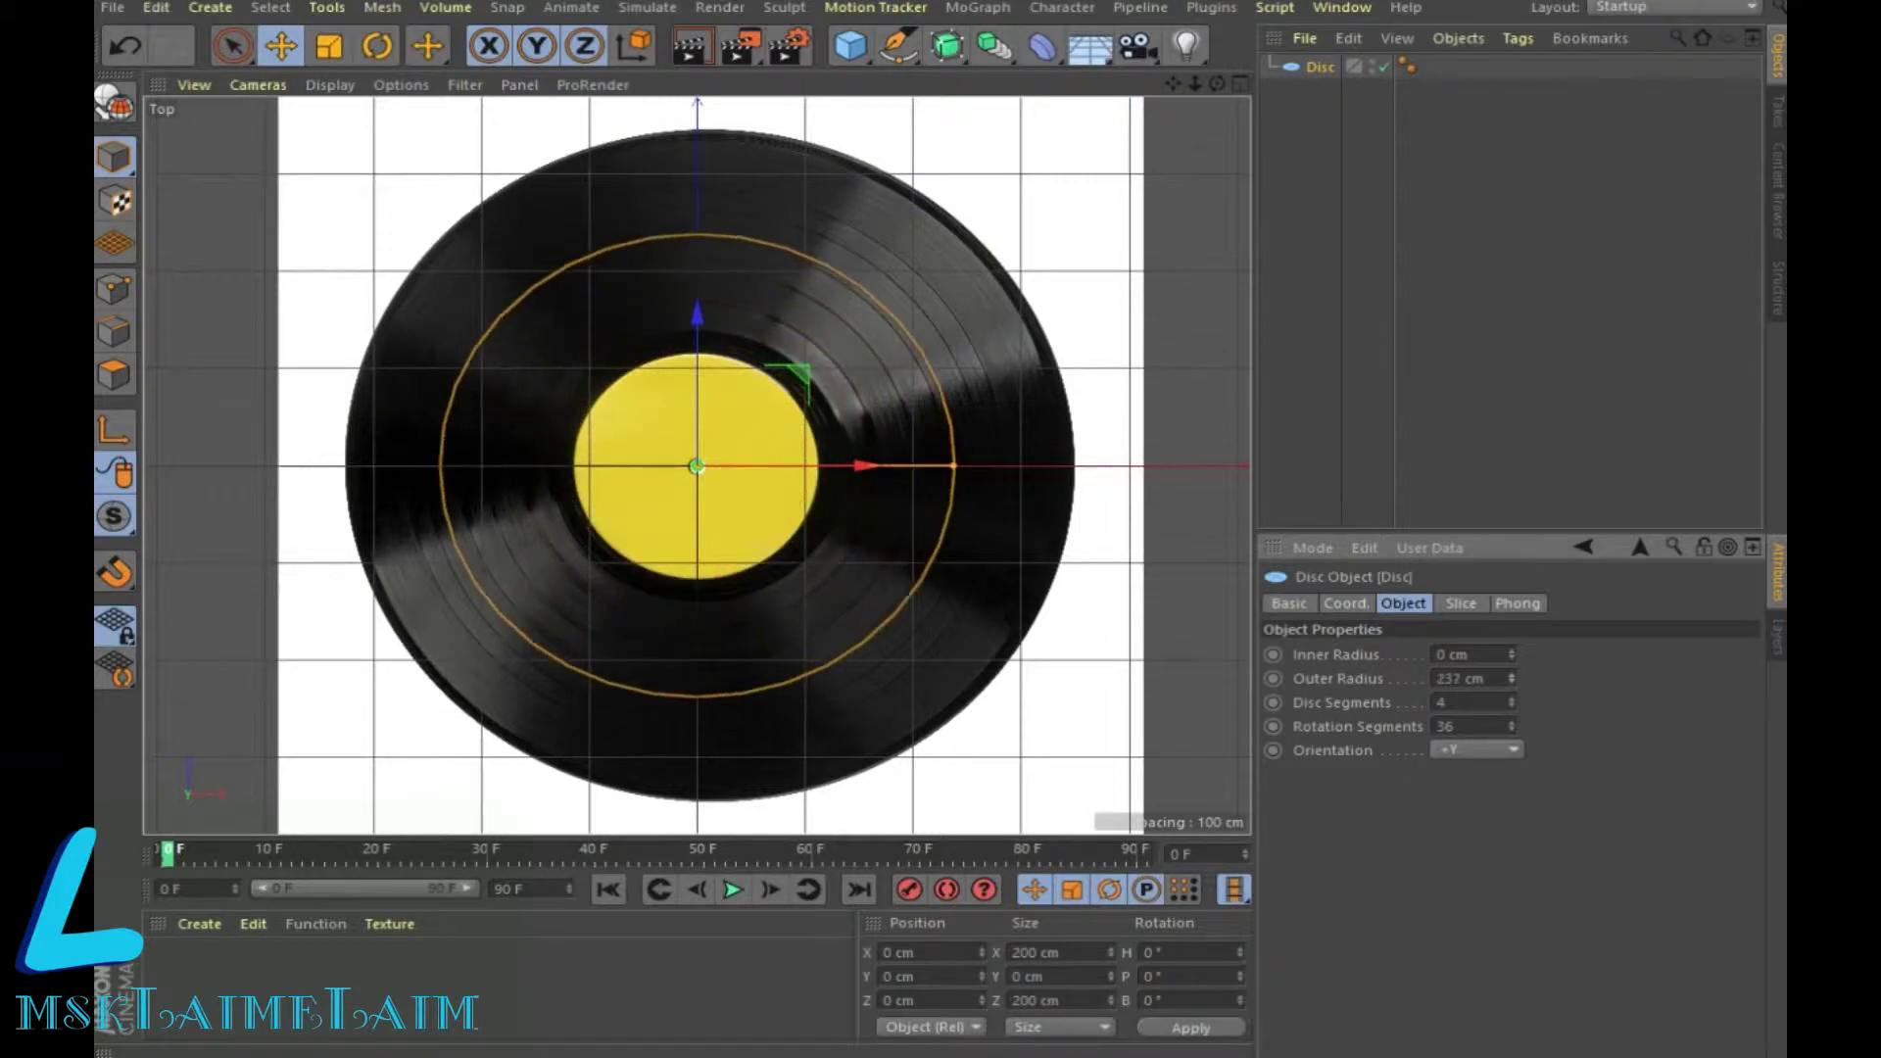
mouse_move(1511, 678)
left_mouse_down()
mouse_move(1511, 627)
mouse_move(1512, 674)
left_mouse_up()
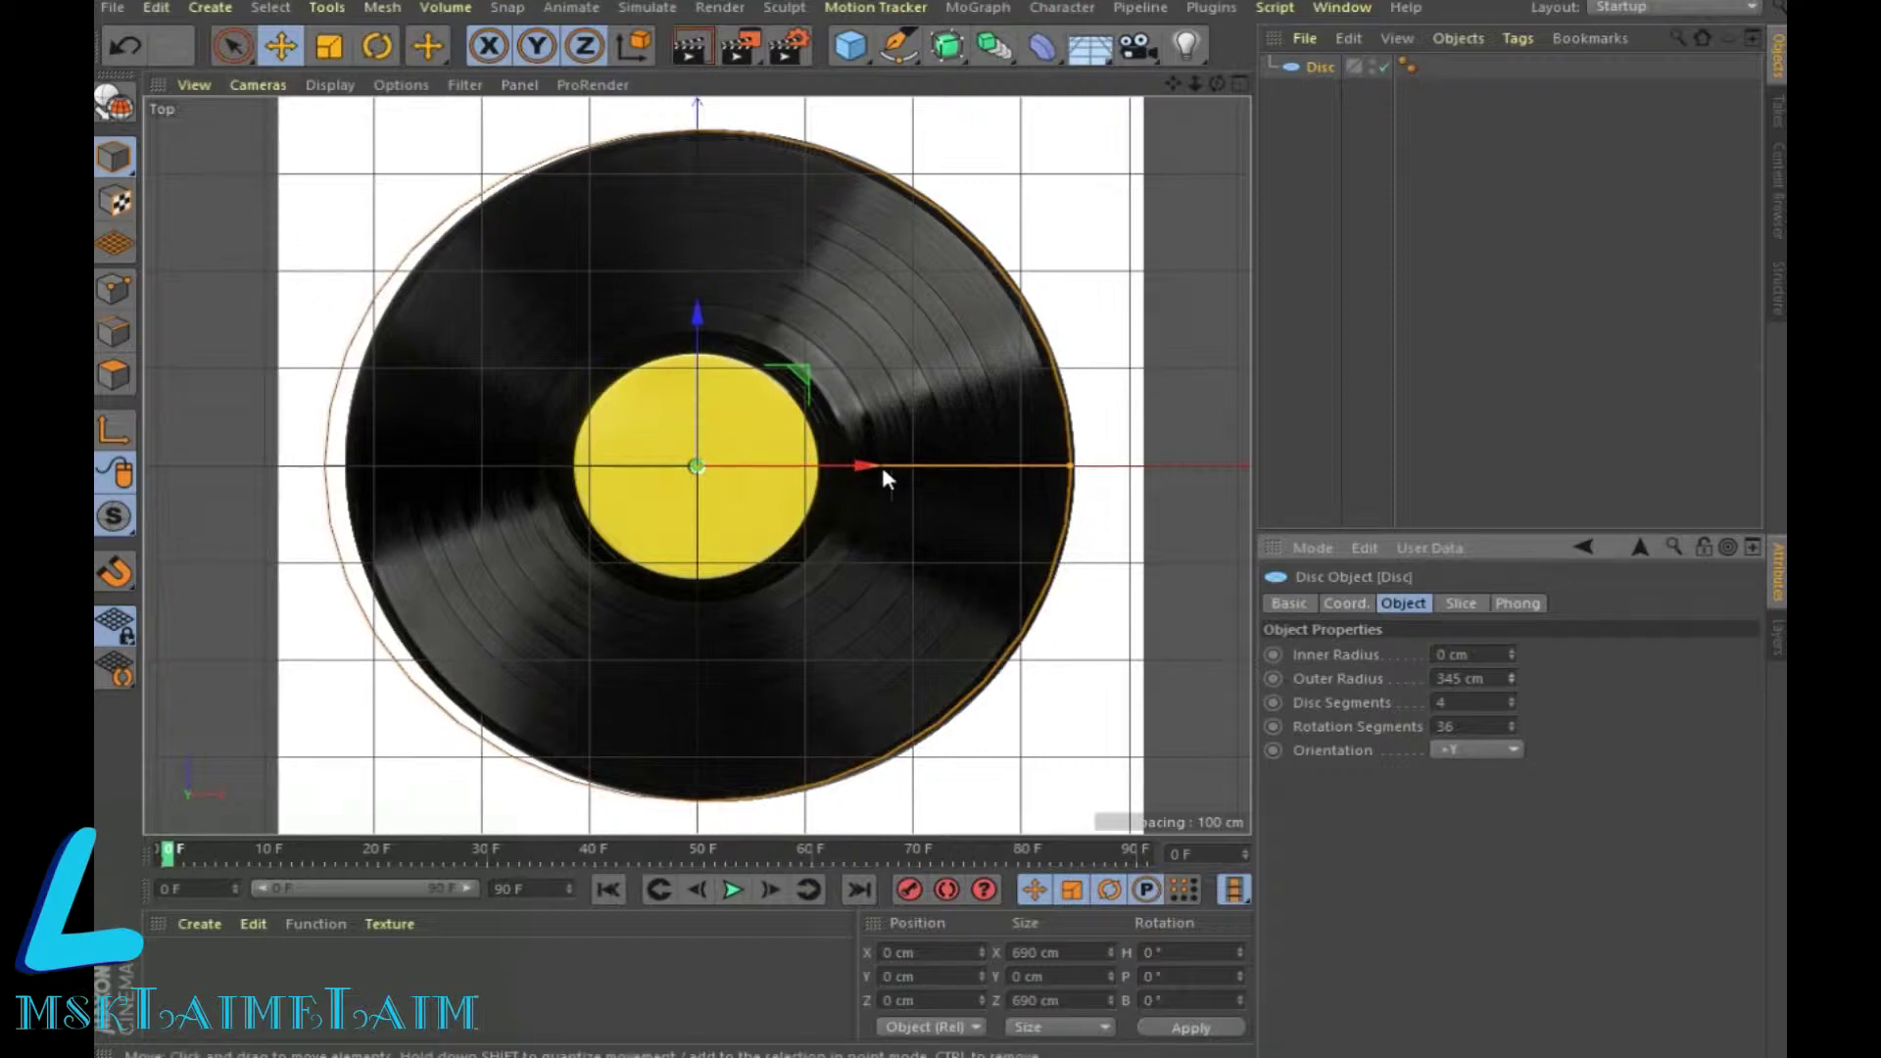
left_click_drag(863, 467, 876, 470)
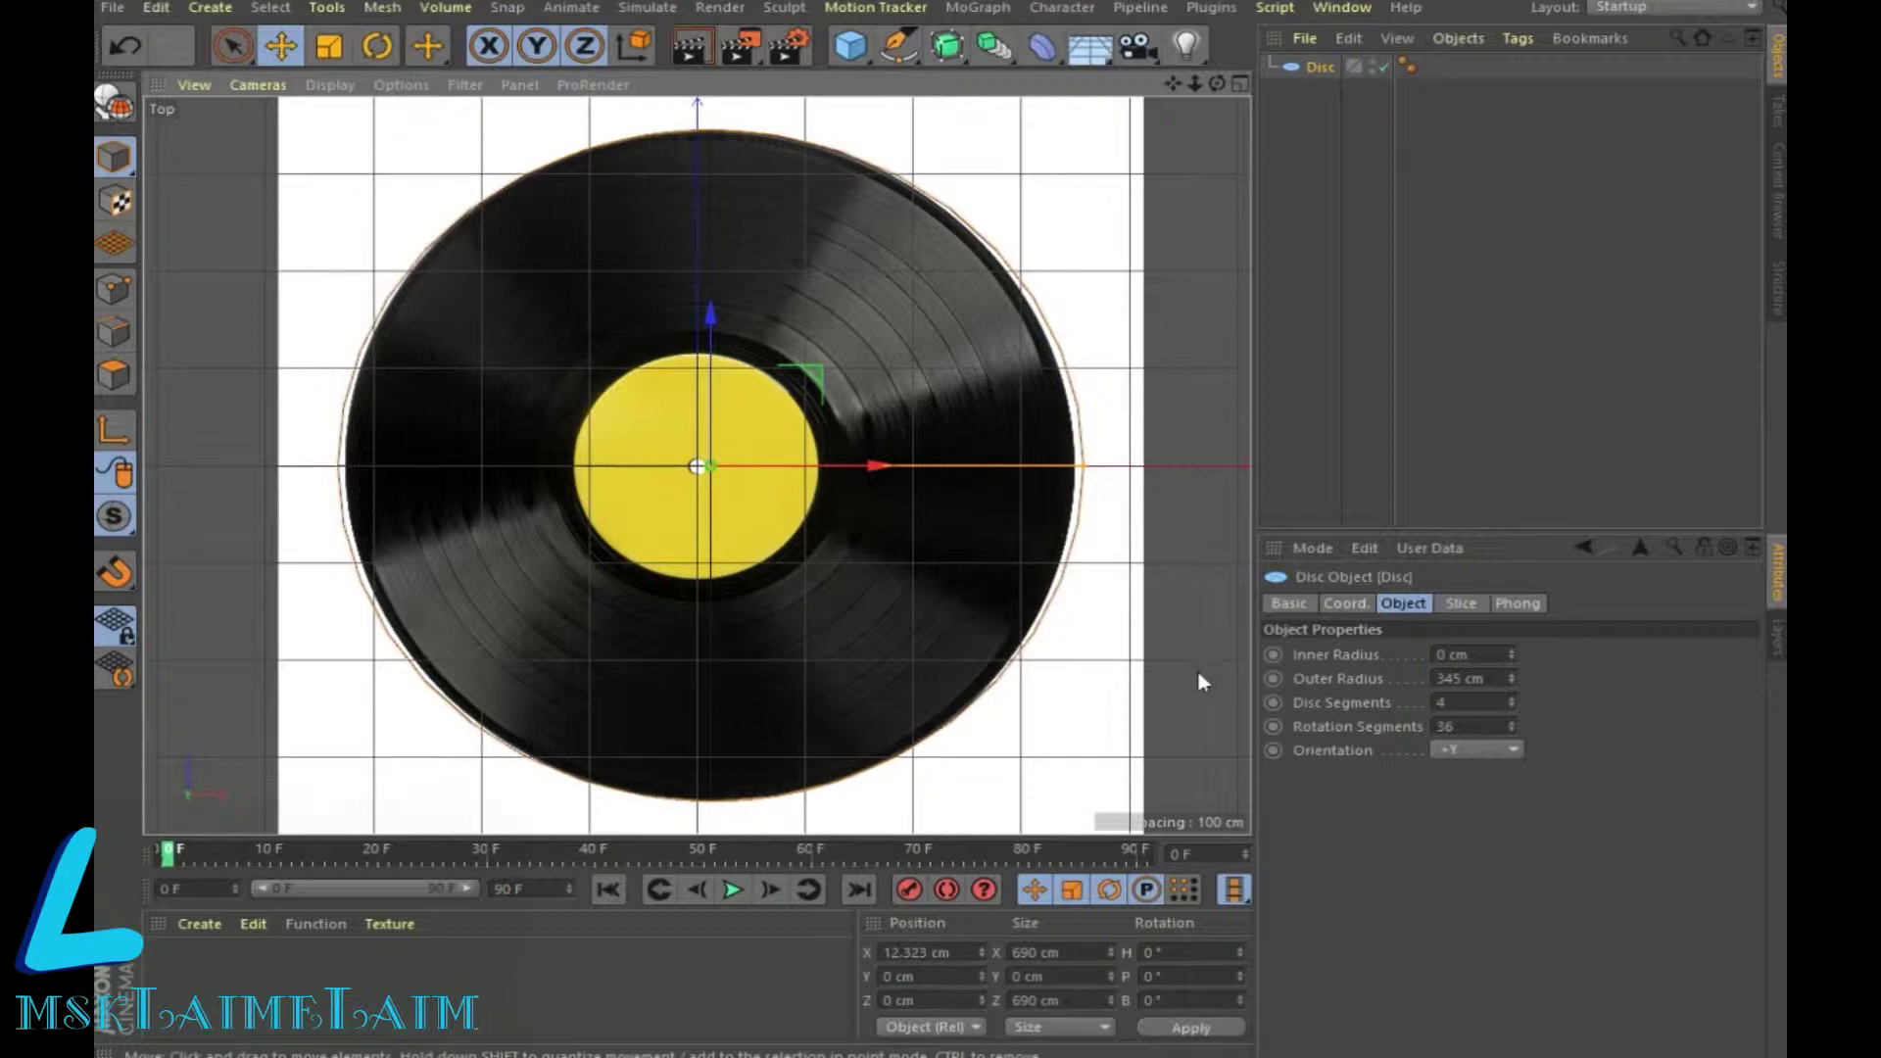
left_click_drag(1514, 686, 1514, 693)
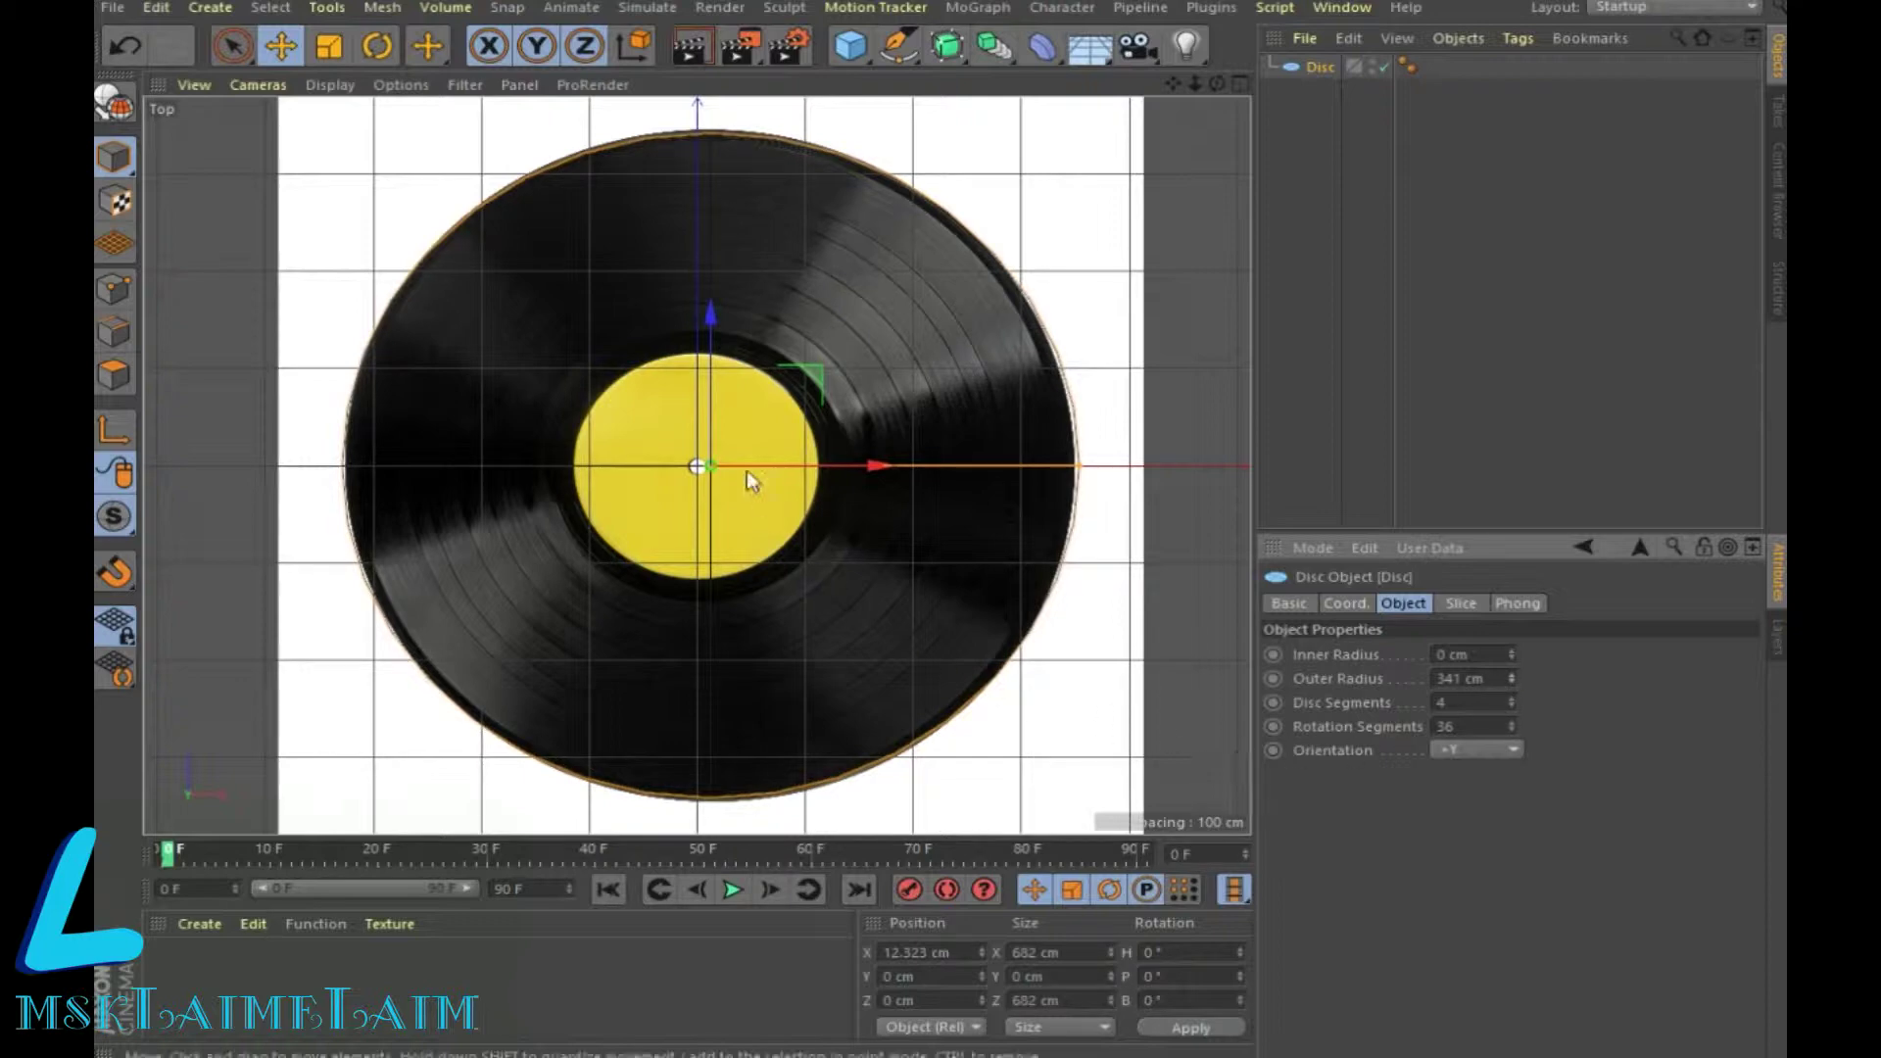
left_click_drag(823, 475, 816, 474)
left_click_drag(1068, 467, 1078, 467)
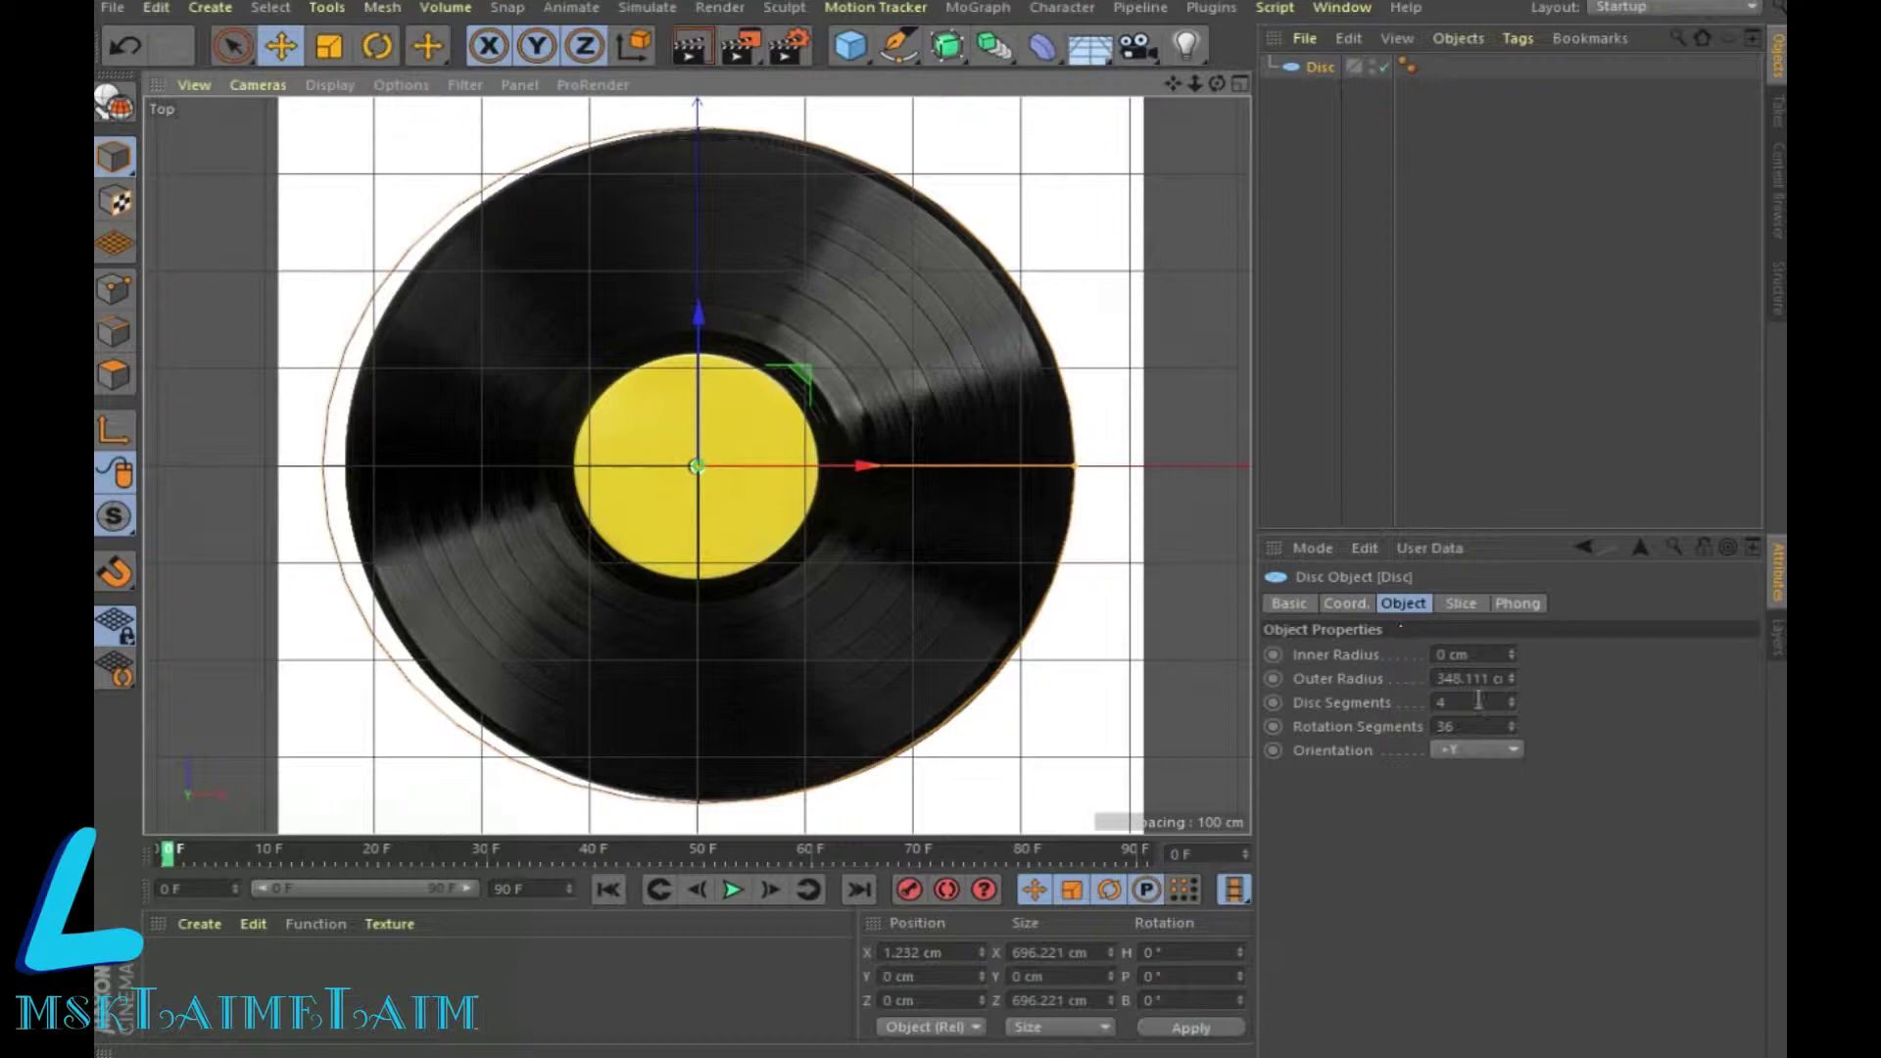
double_click(1457, 703)
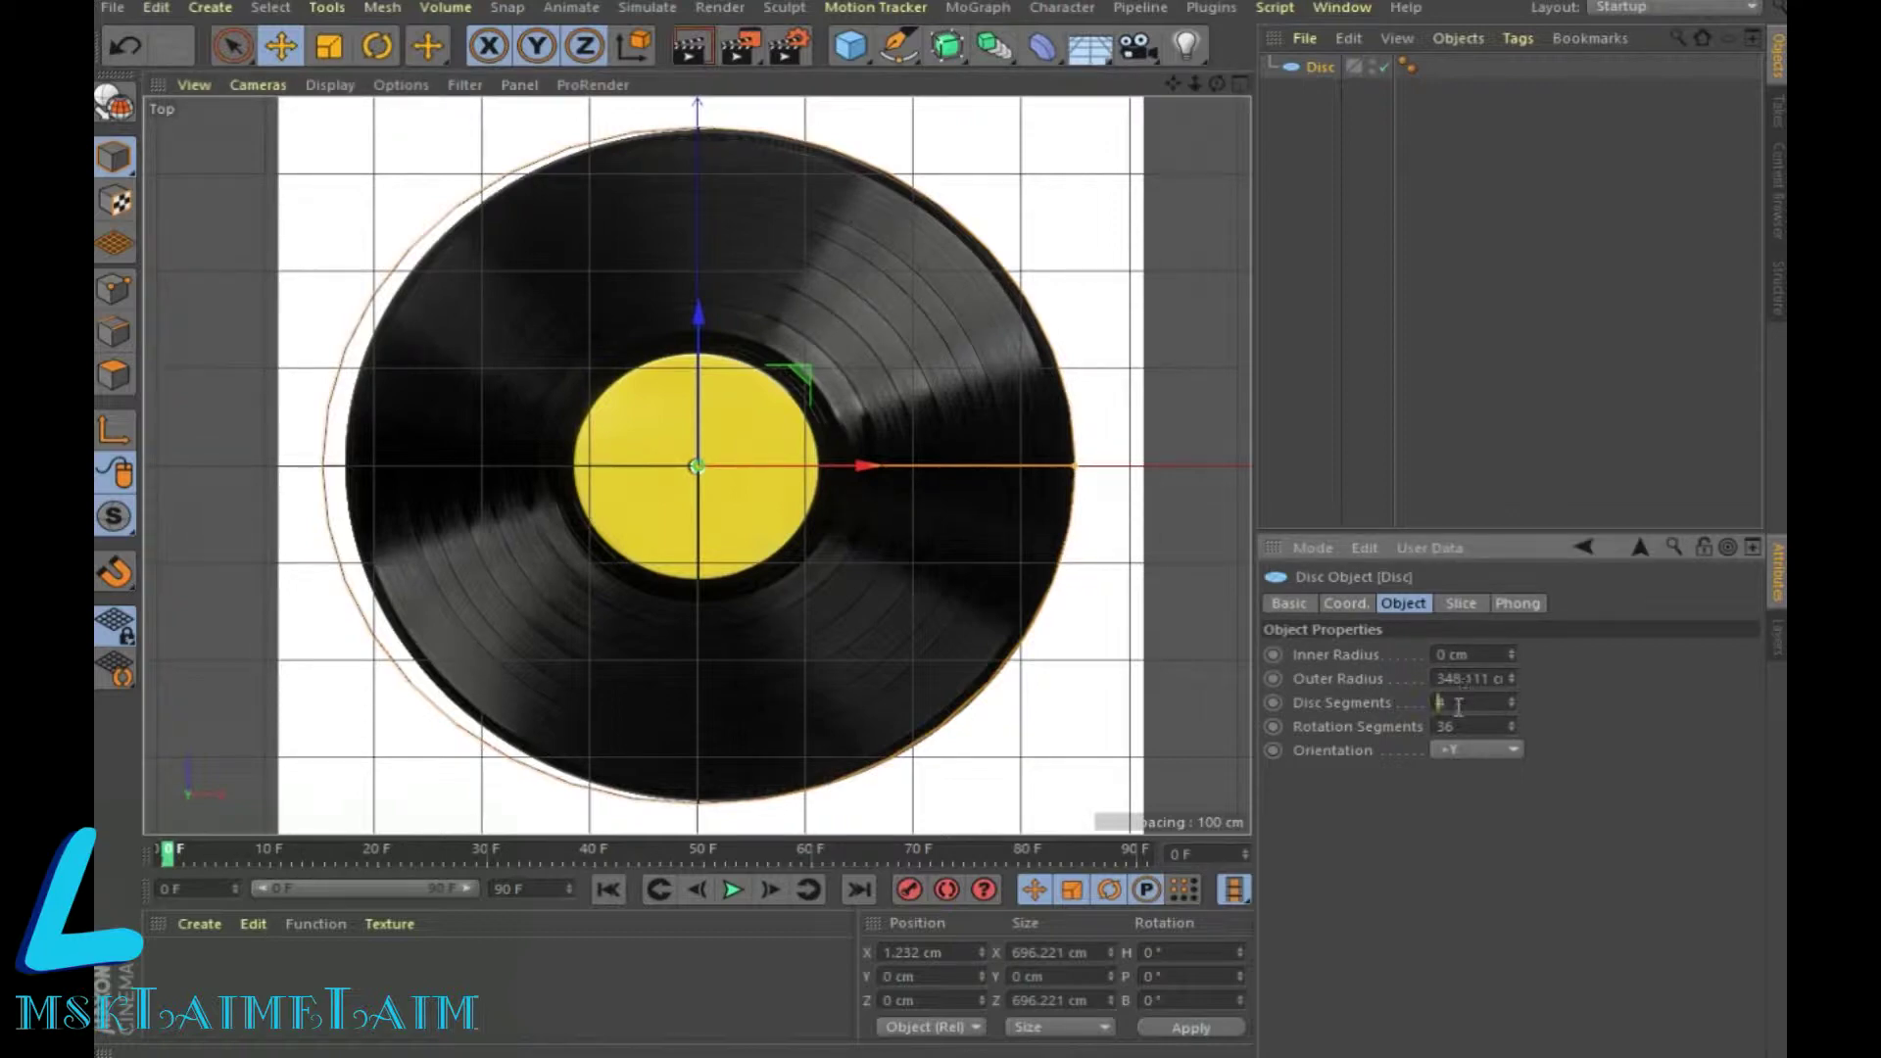
type("1")
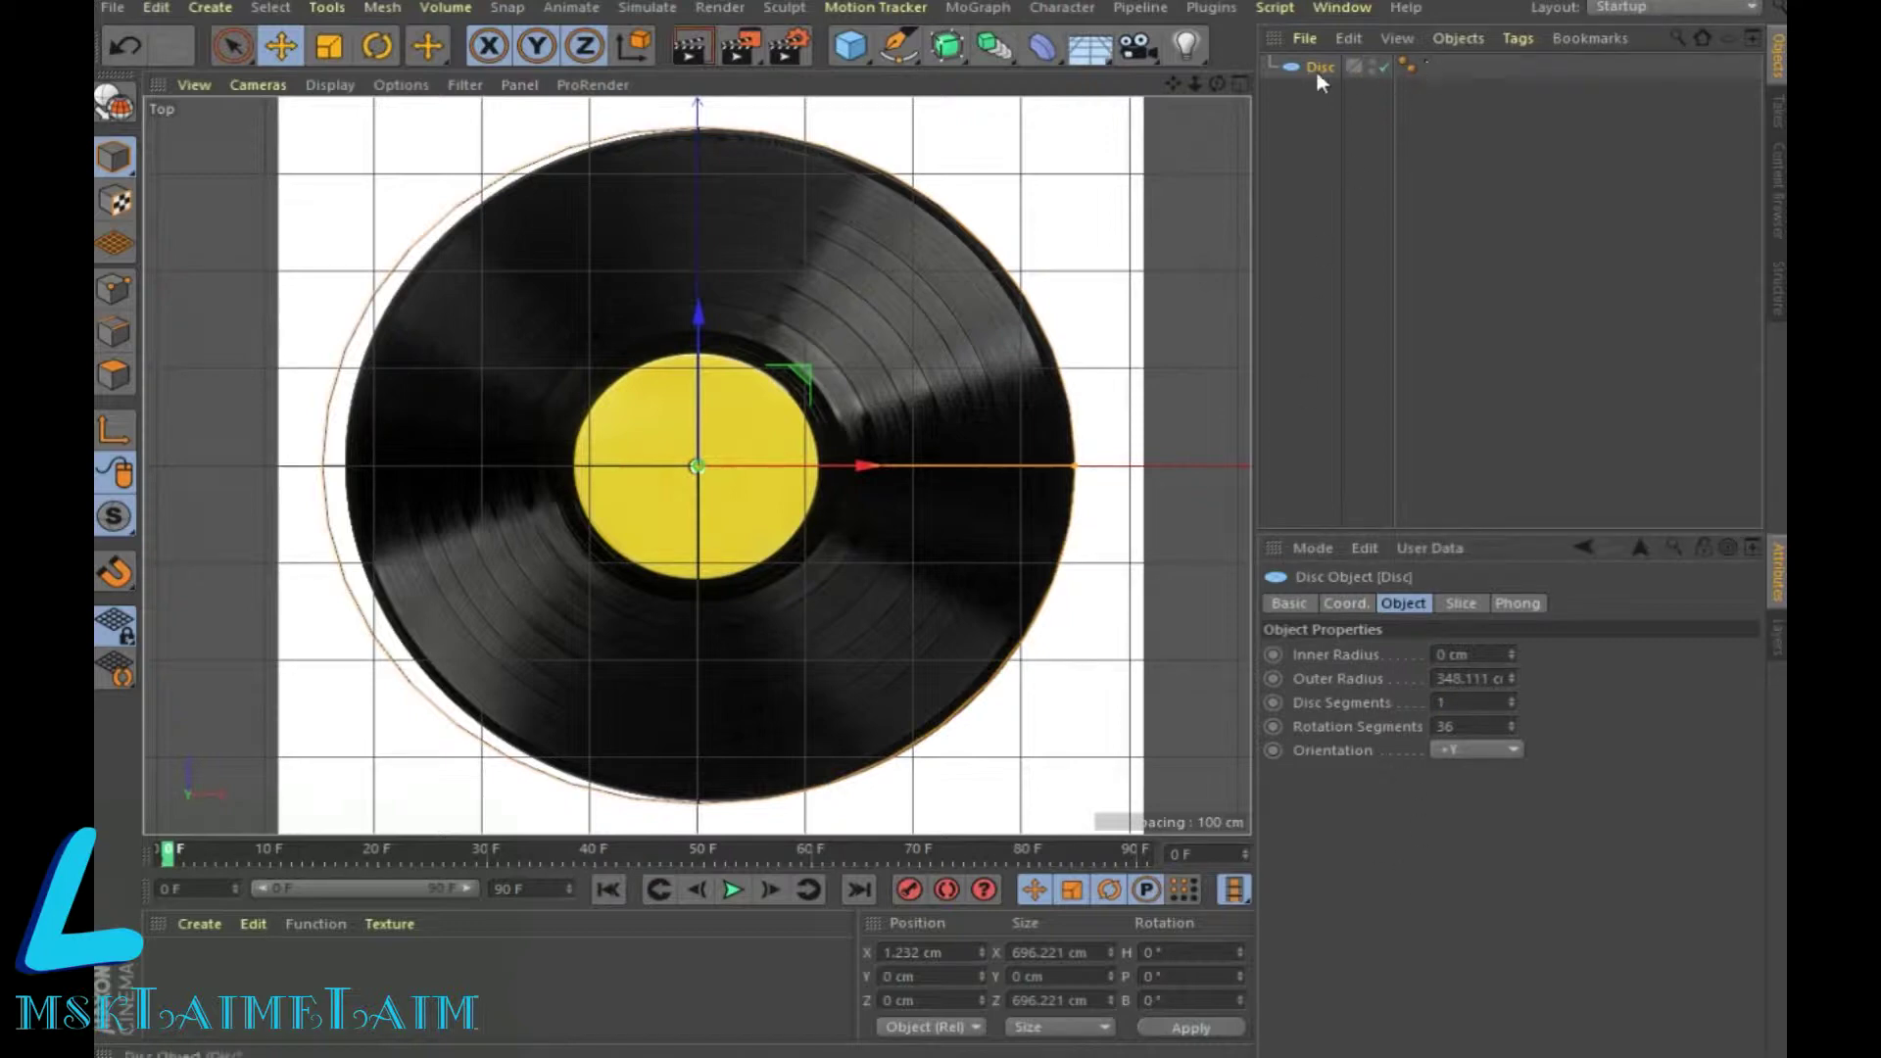
Step: Make the disc editable, switch to edge mode and choose Loop Selection
left_click(114, 102)
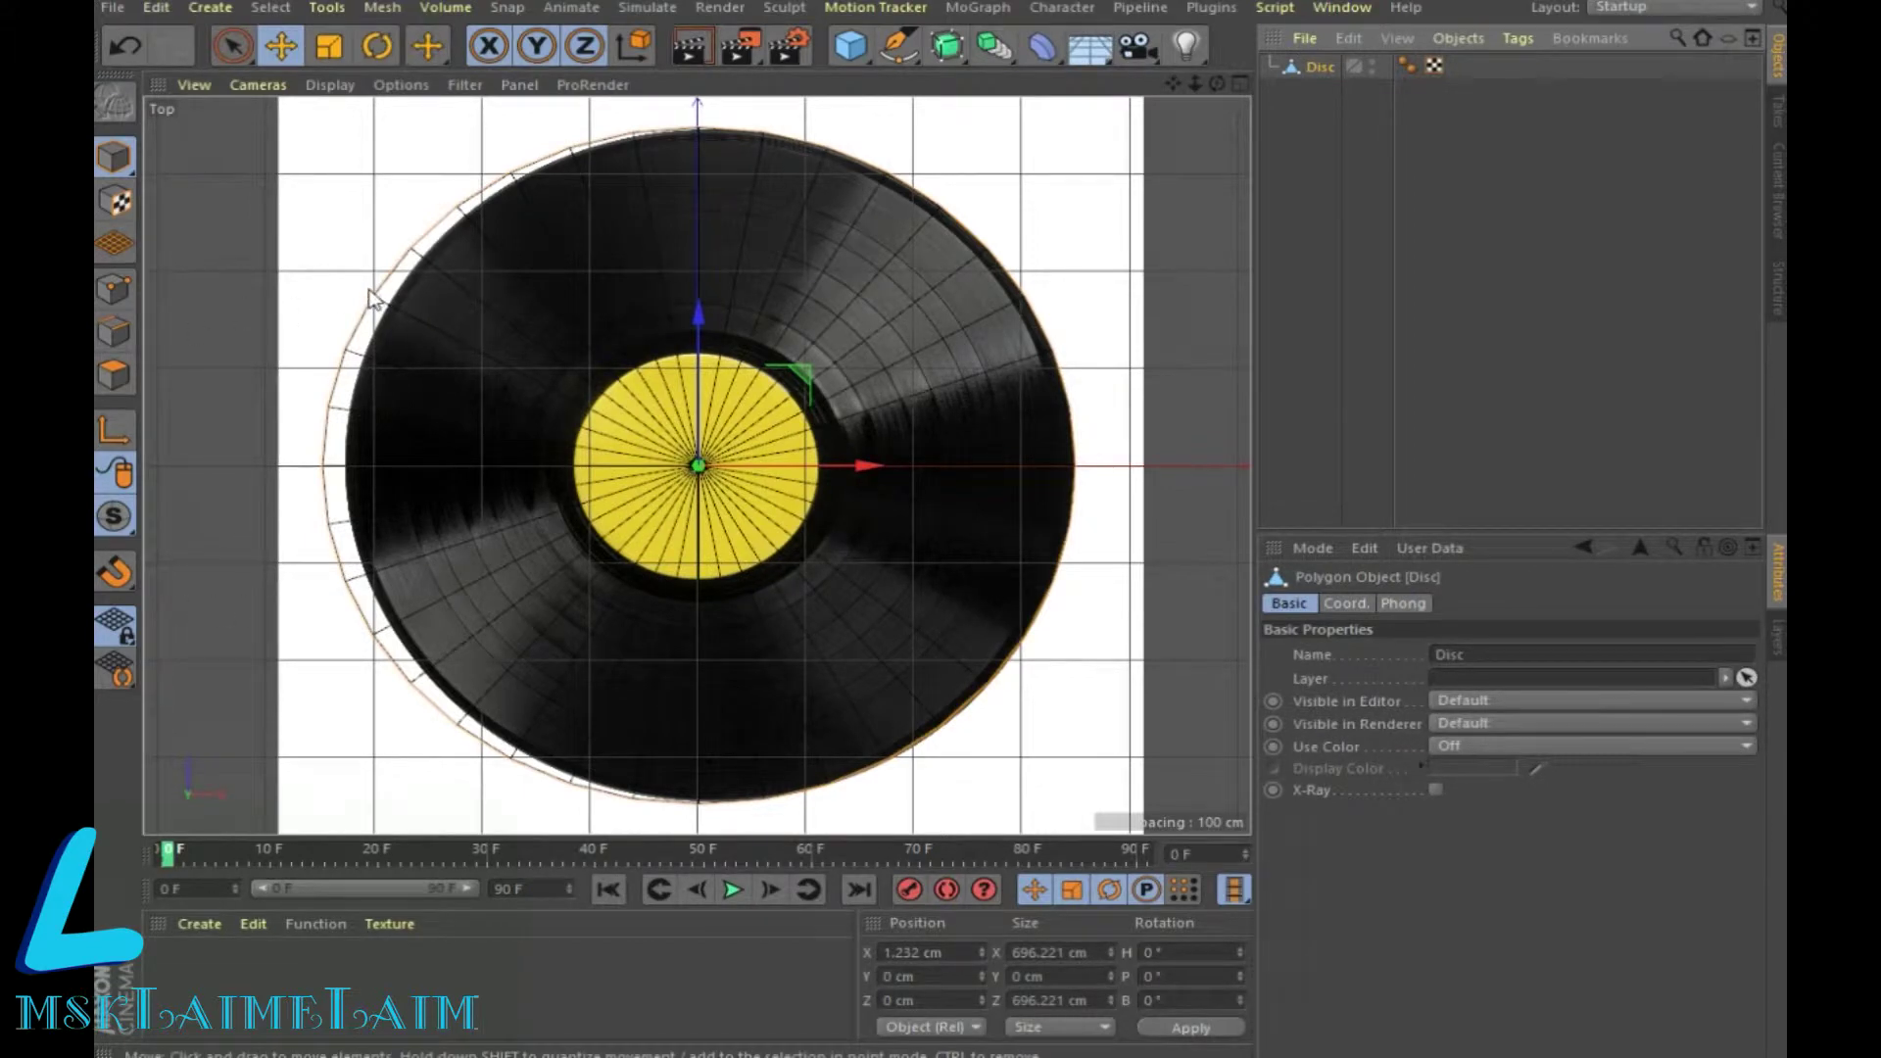
left_click(114, 331)
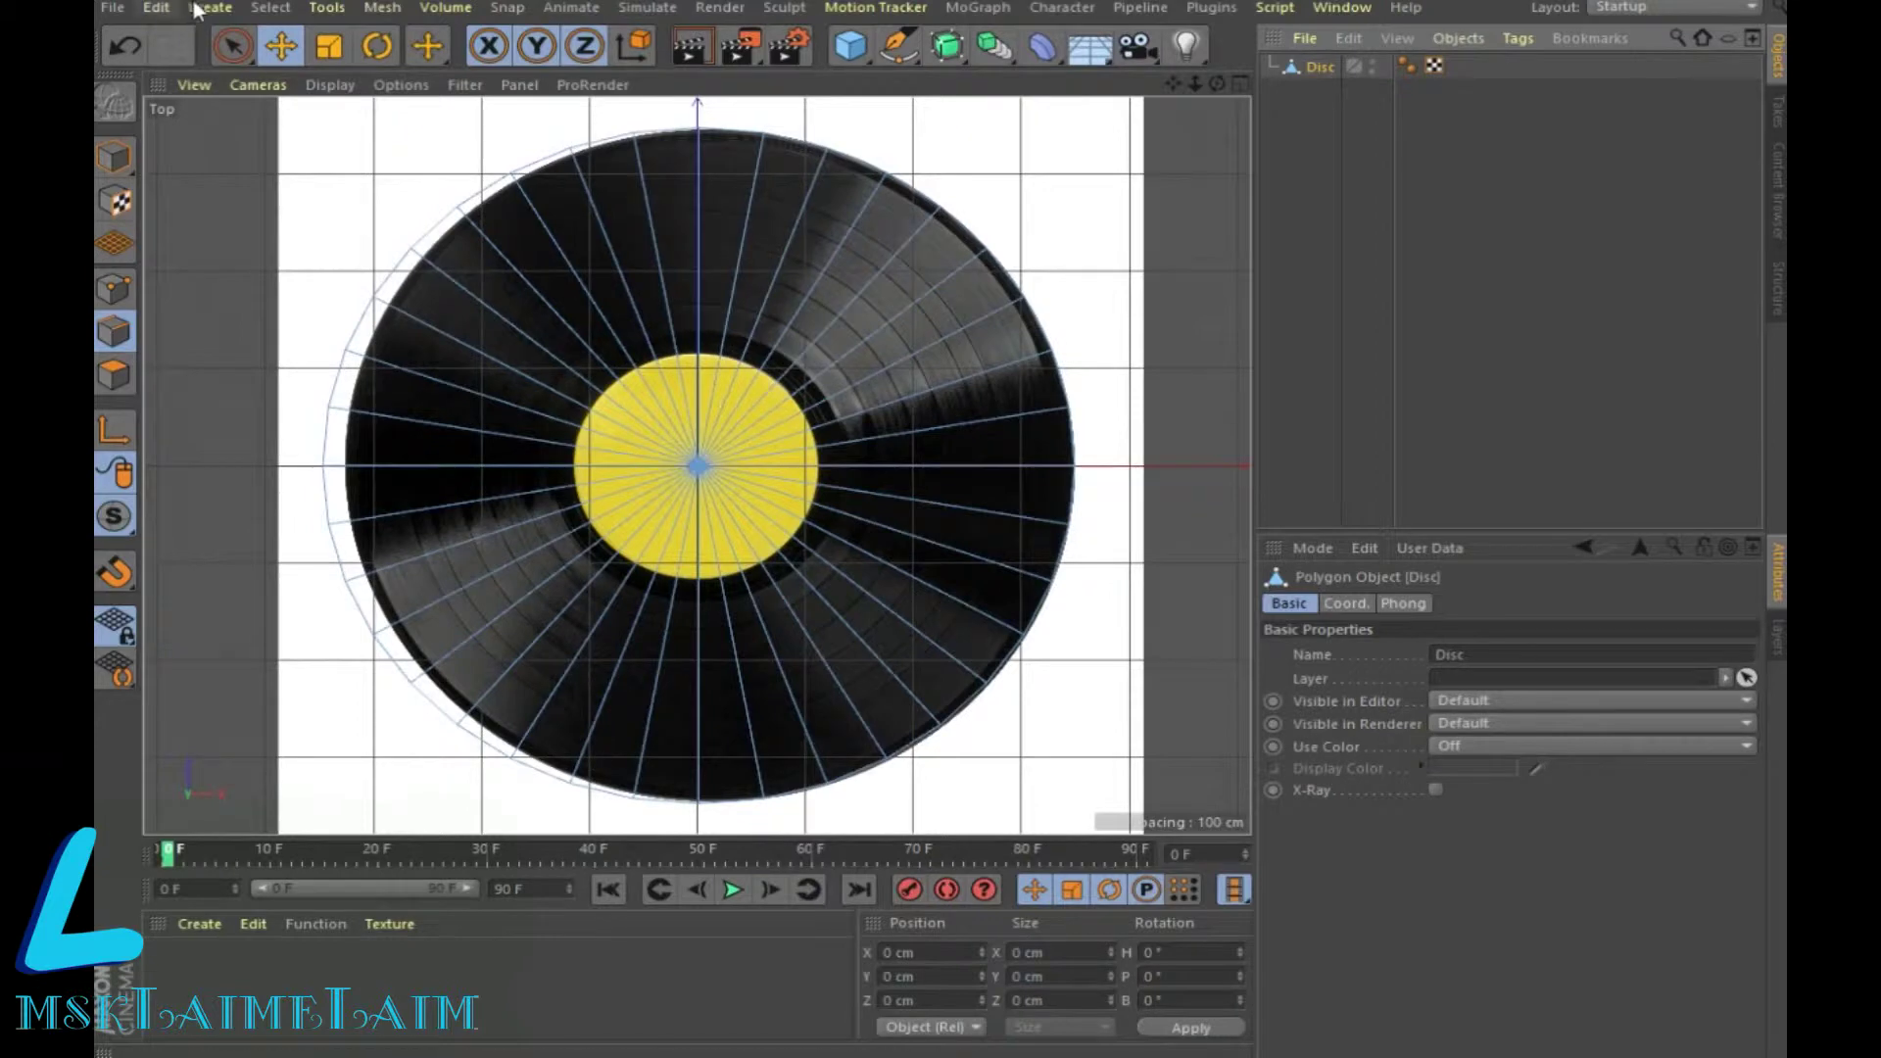
left_click(270, 18)
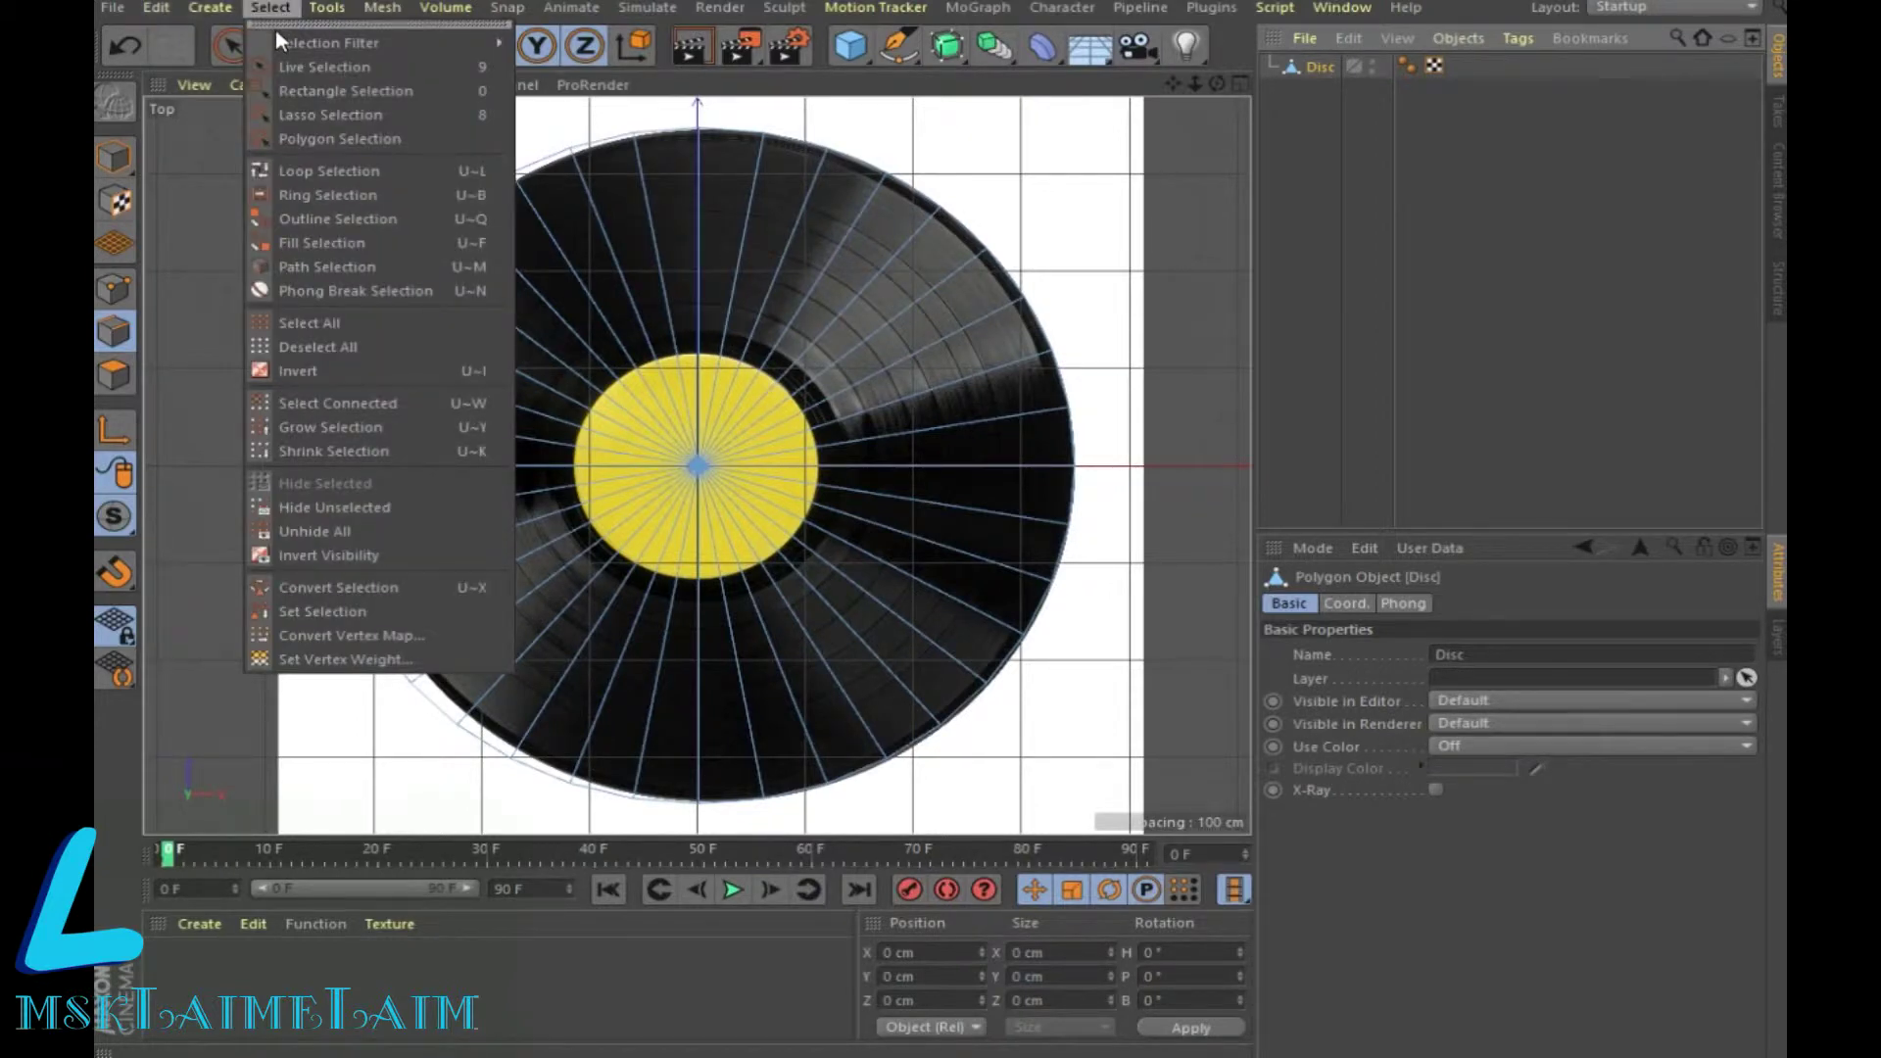
left_click(271, 180)
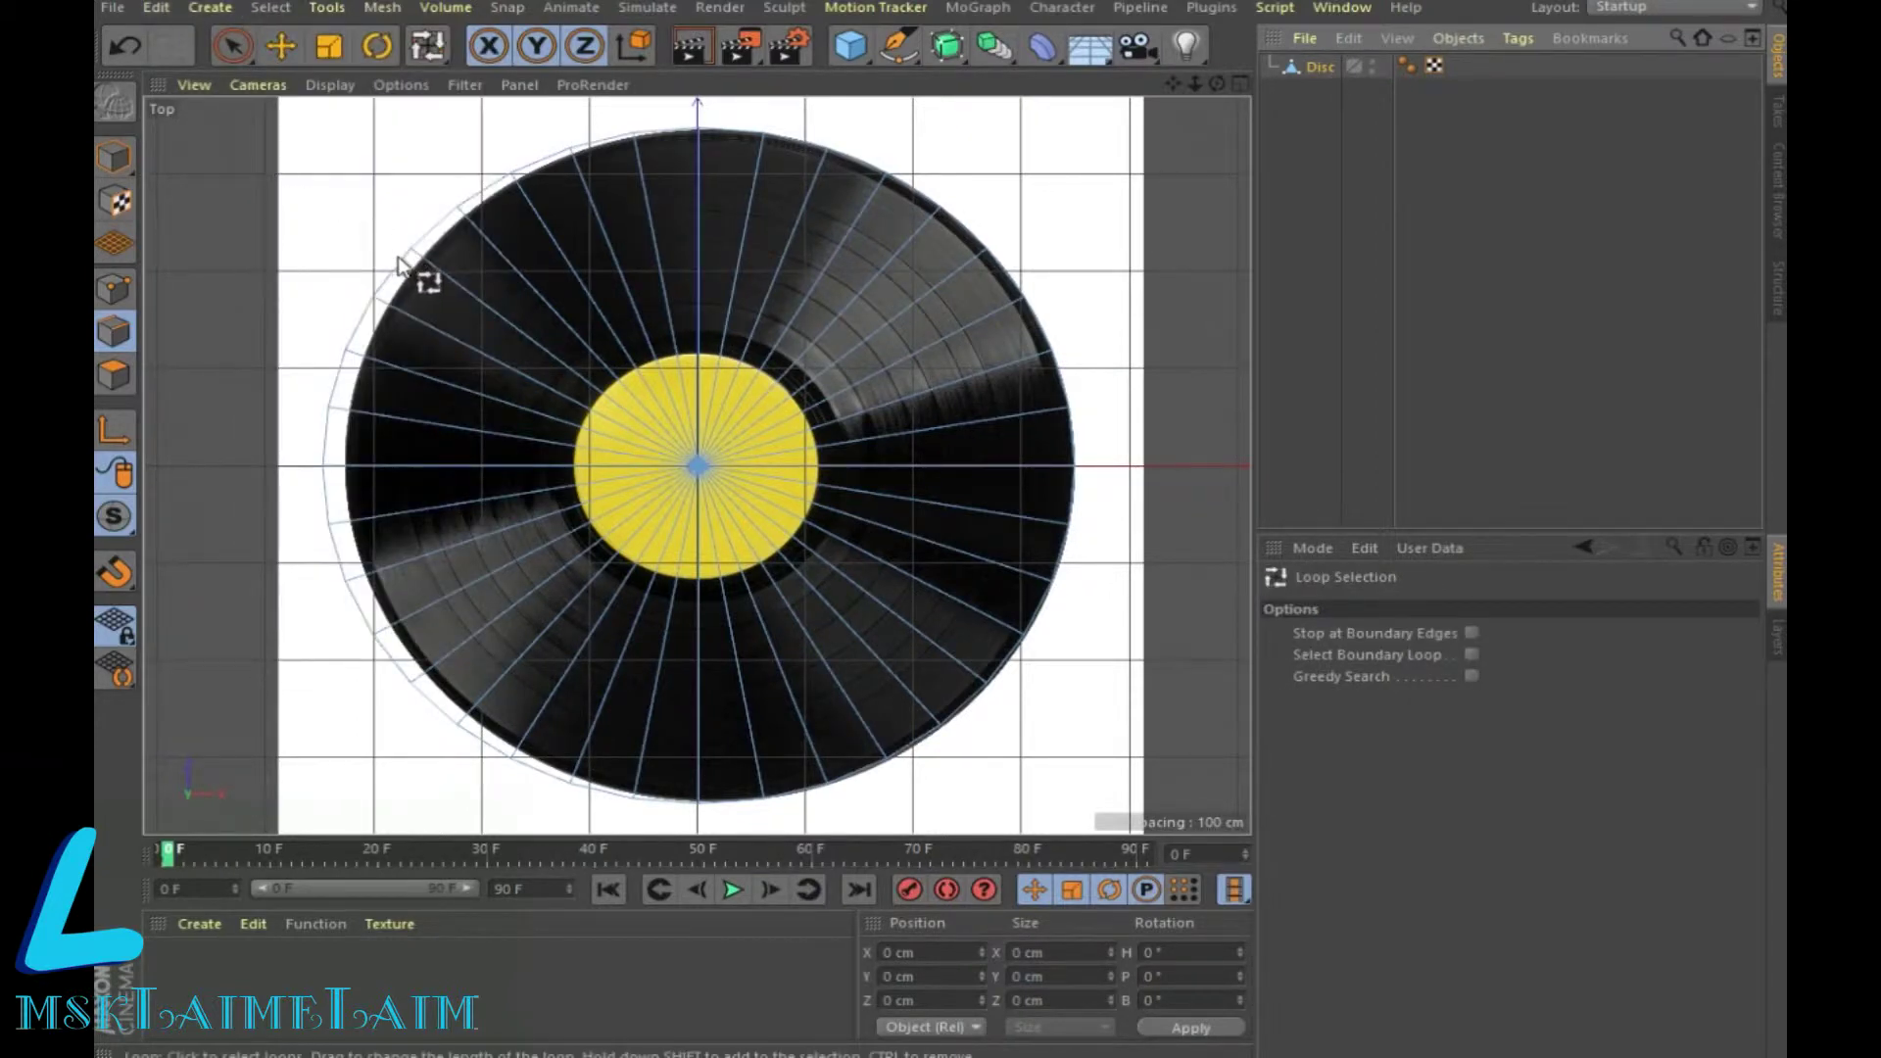
right_click(860, 762)
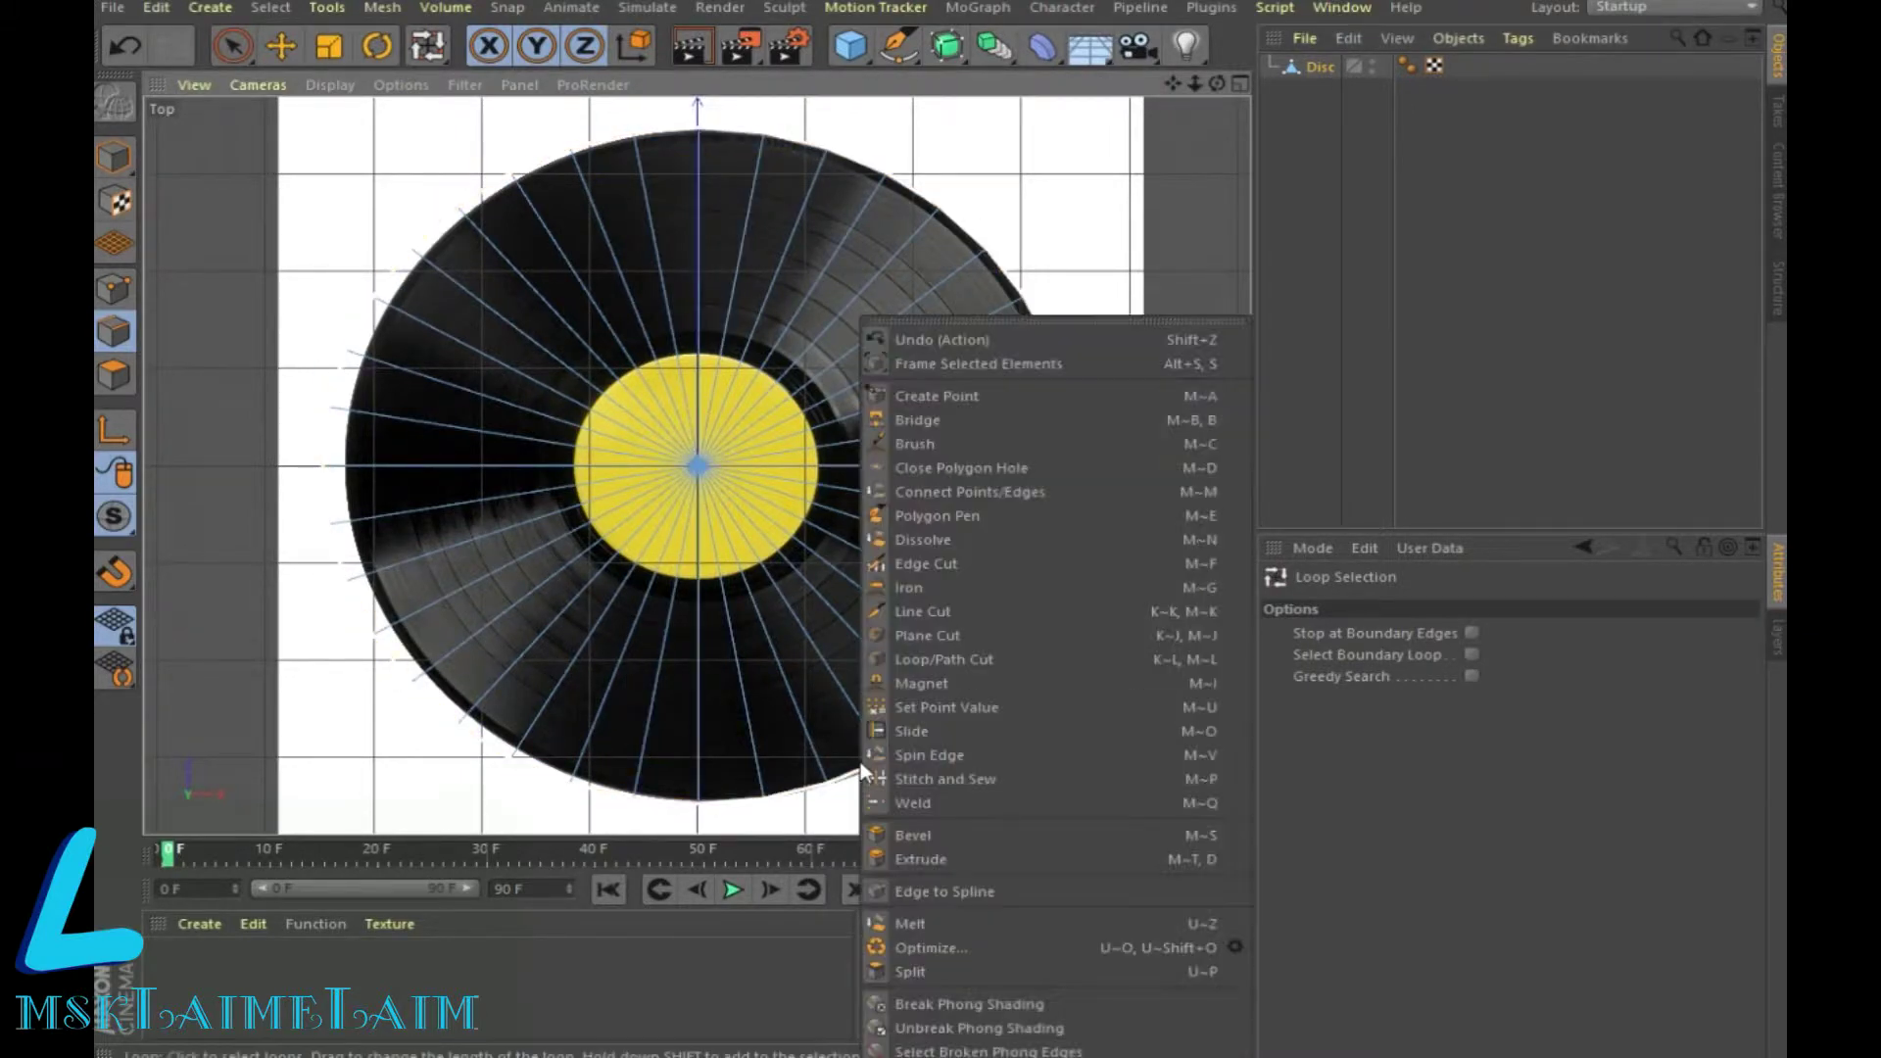
Step: Loop/Path Cut several concentric rings across the disc, from the outer area to the label edge
left_click(969, 656)
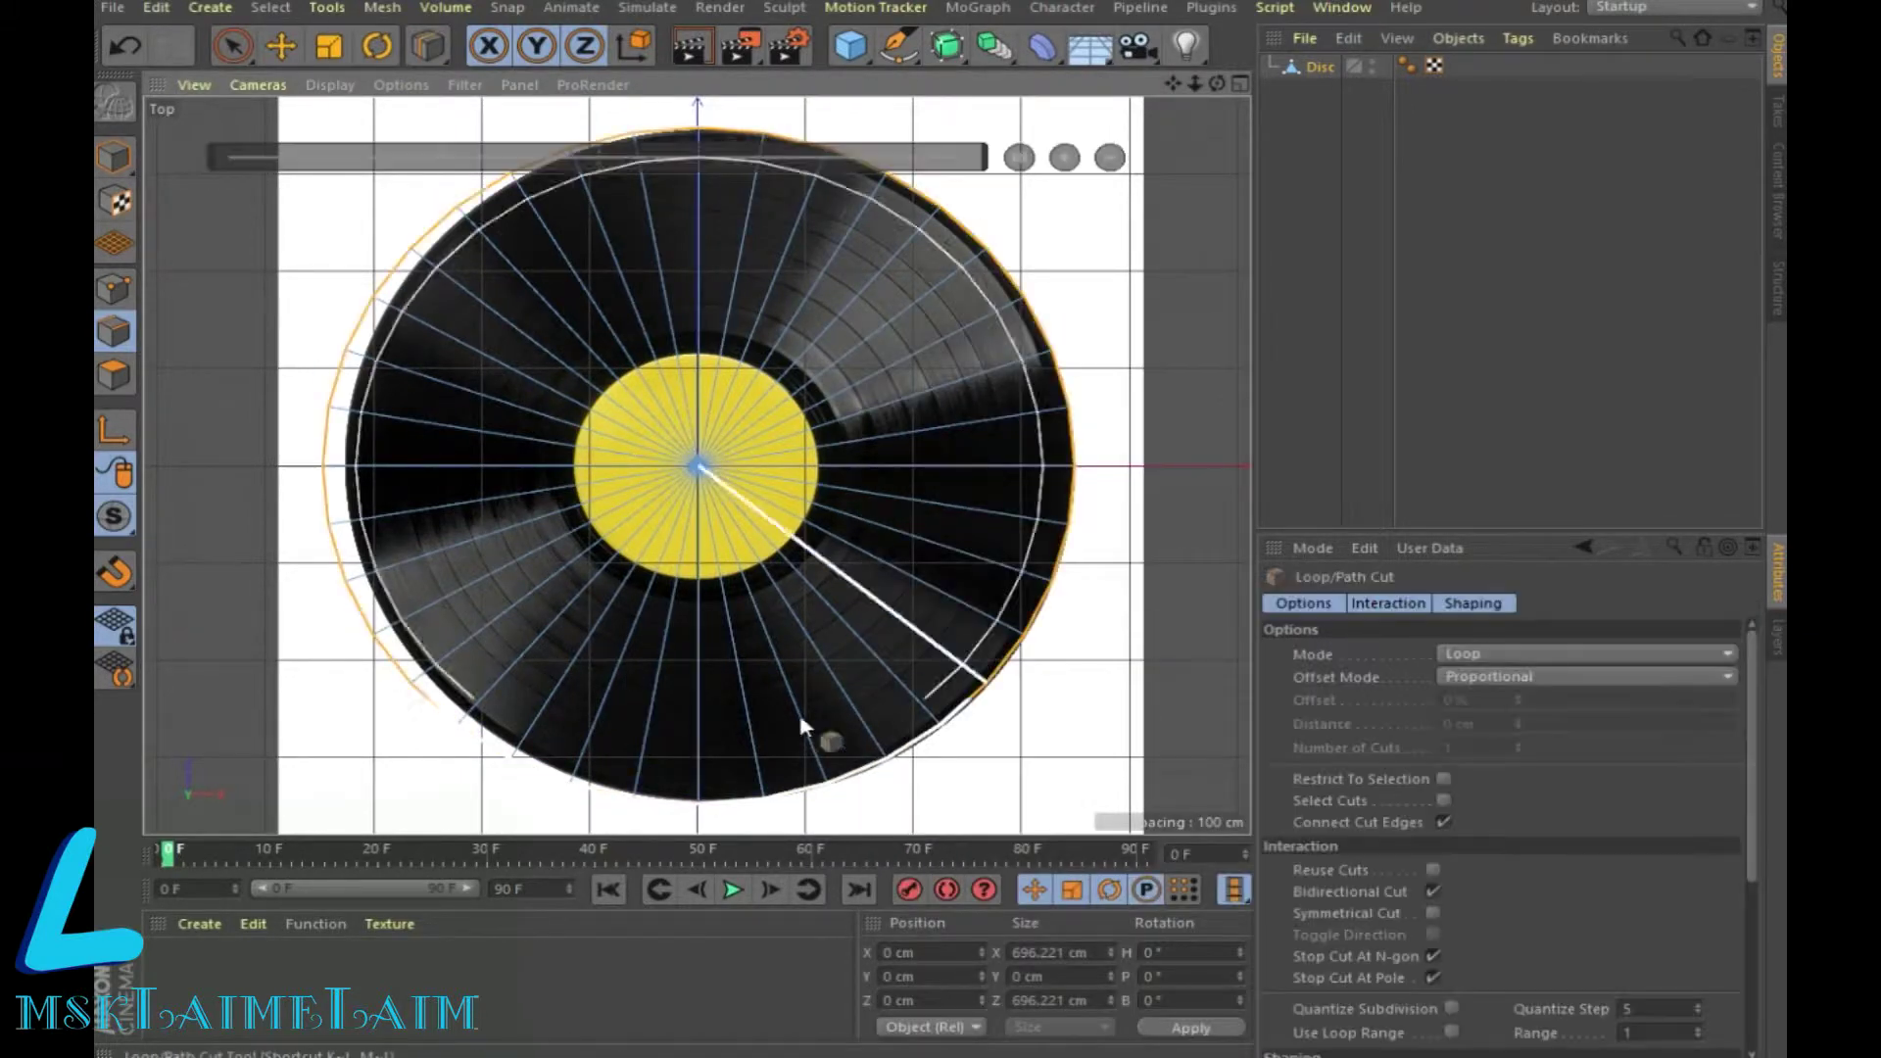
scroll(715, 754, "up", 2)
scroll(715, 754, "up", 1)
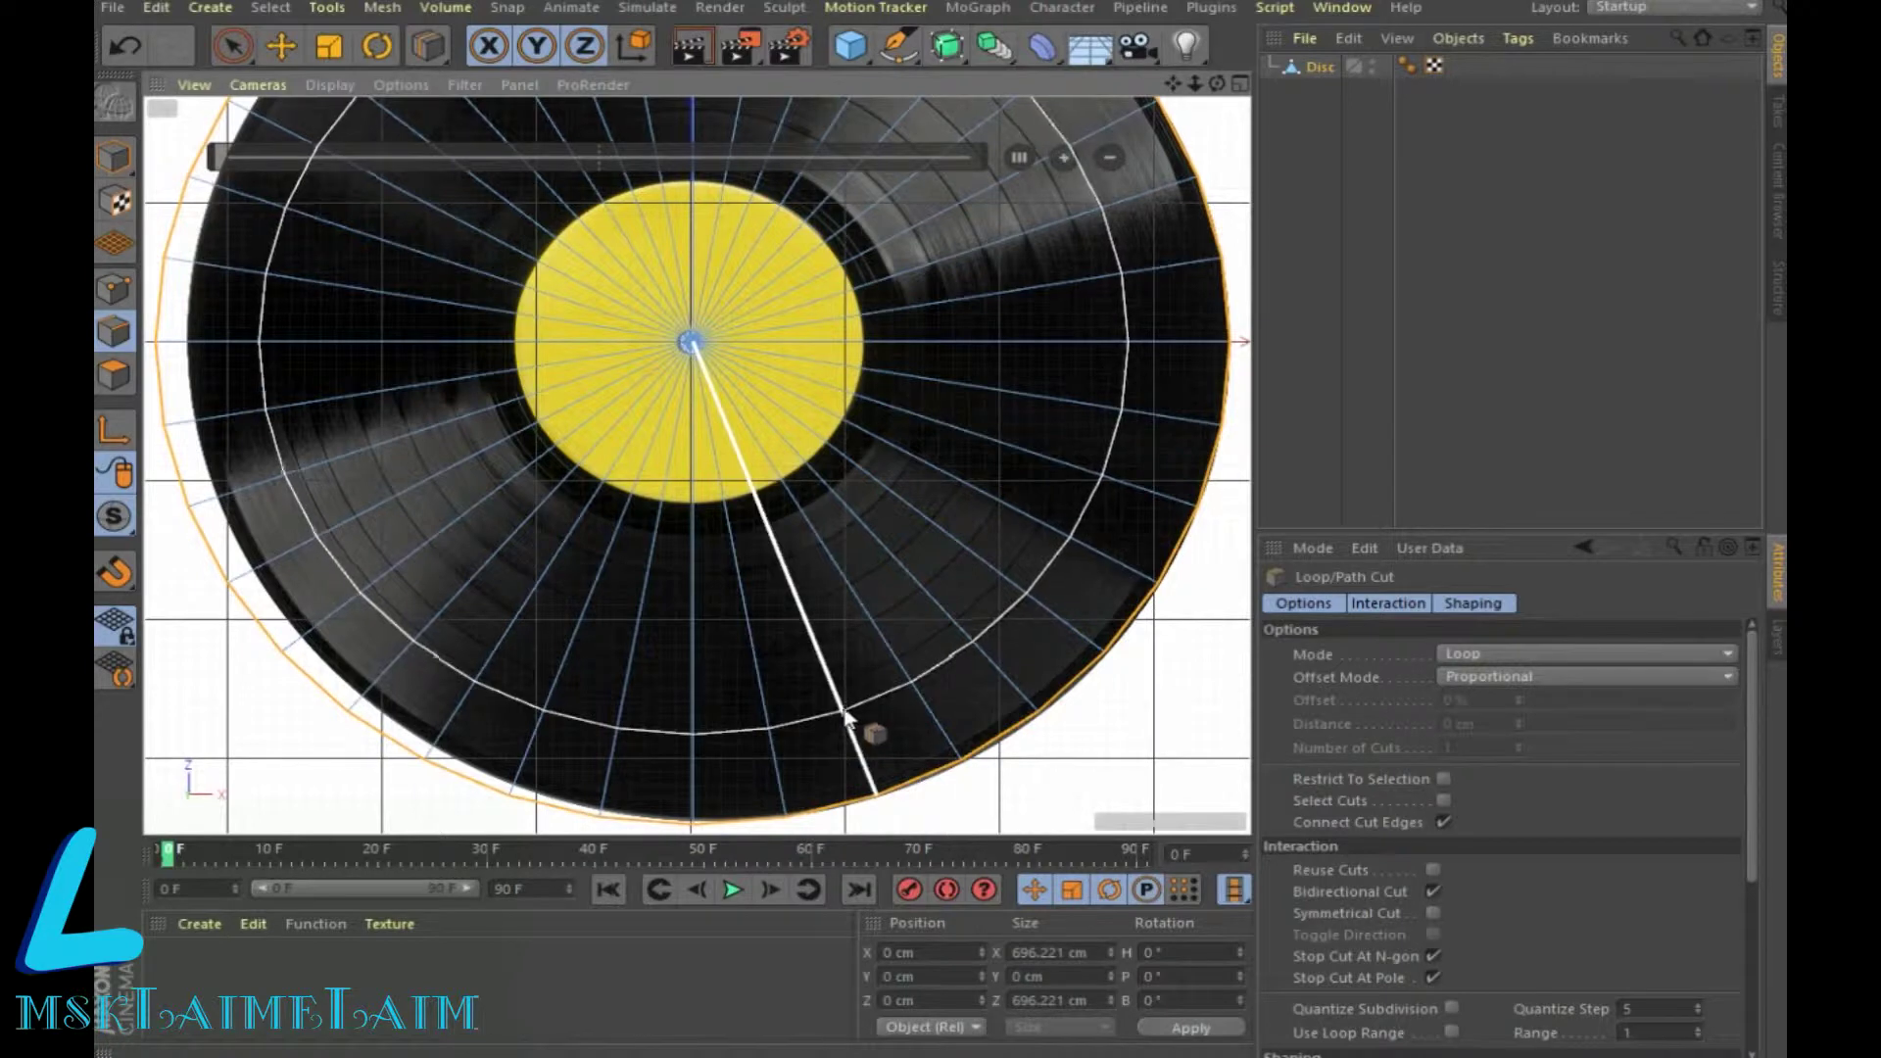
left_click(848, 714)
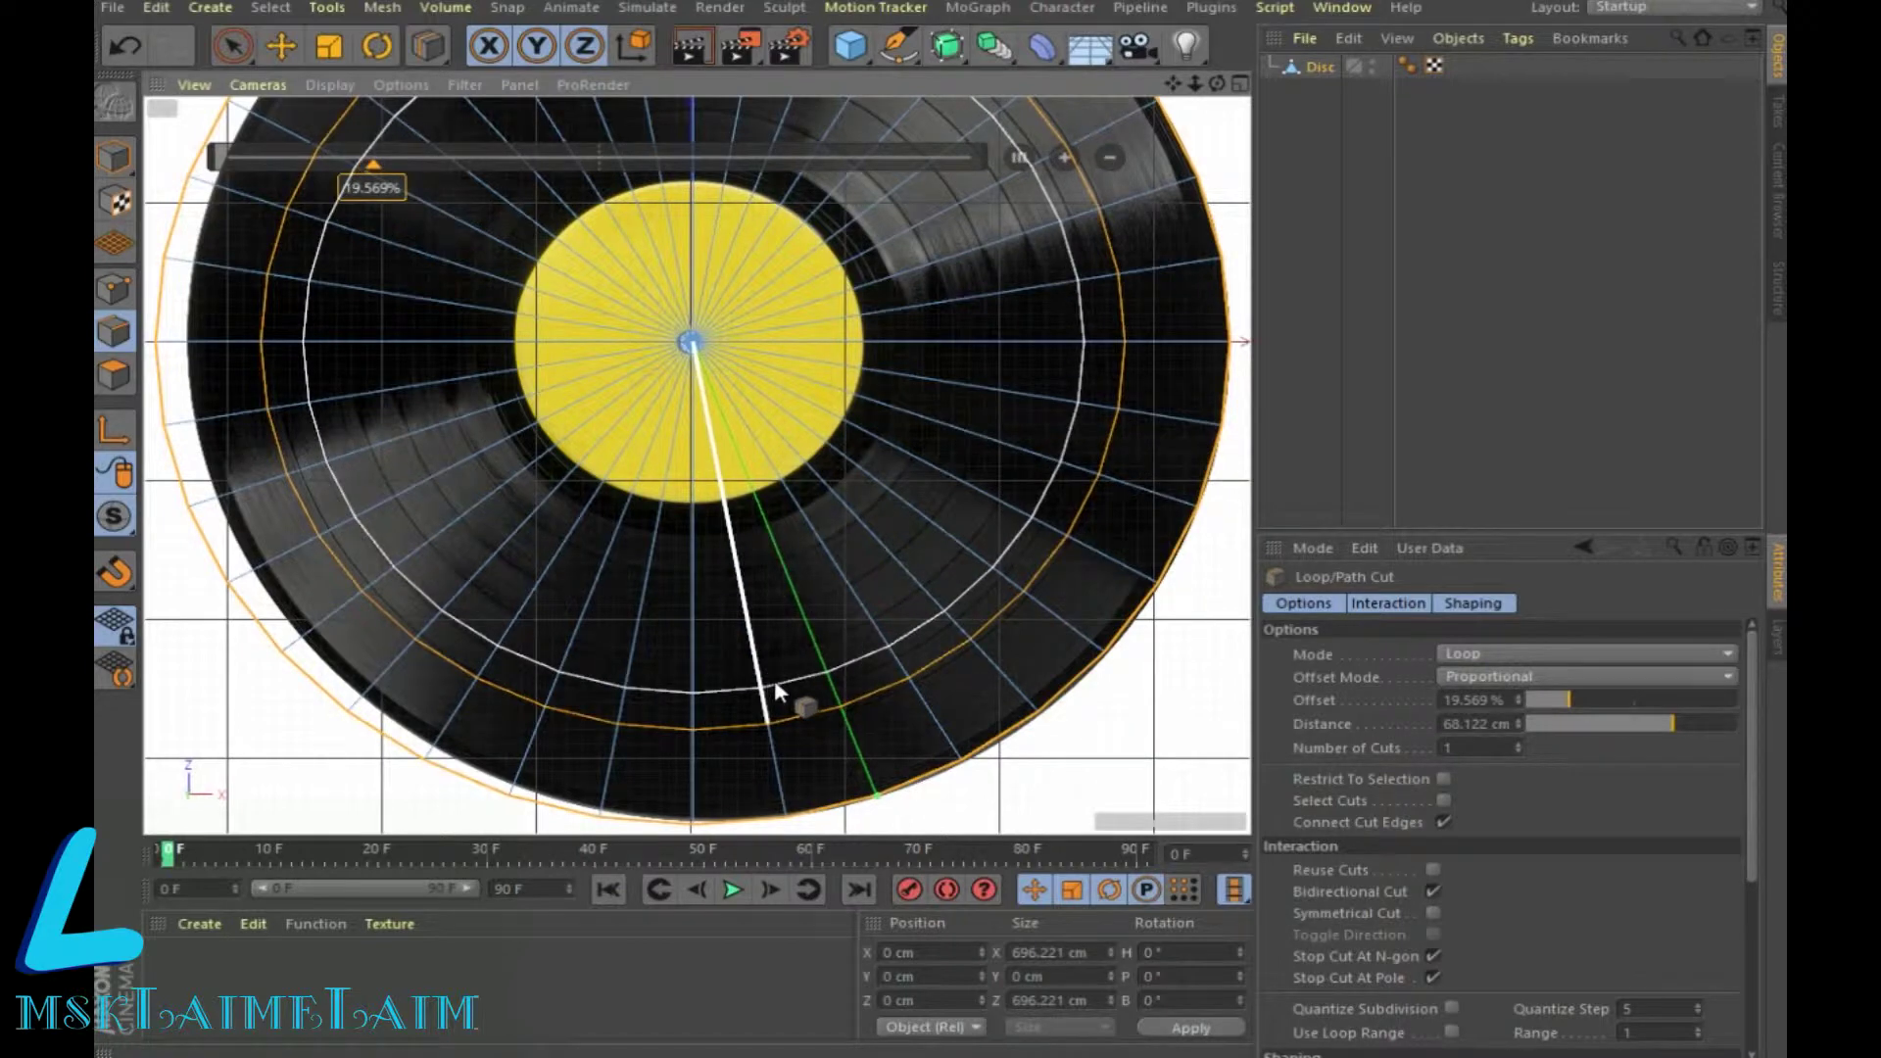
left_click(765, 686)
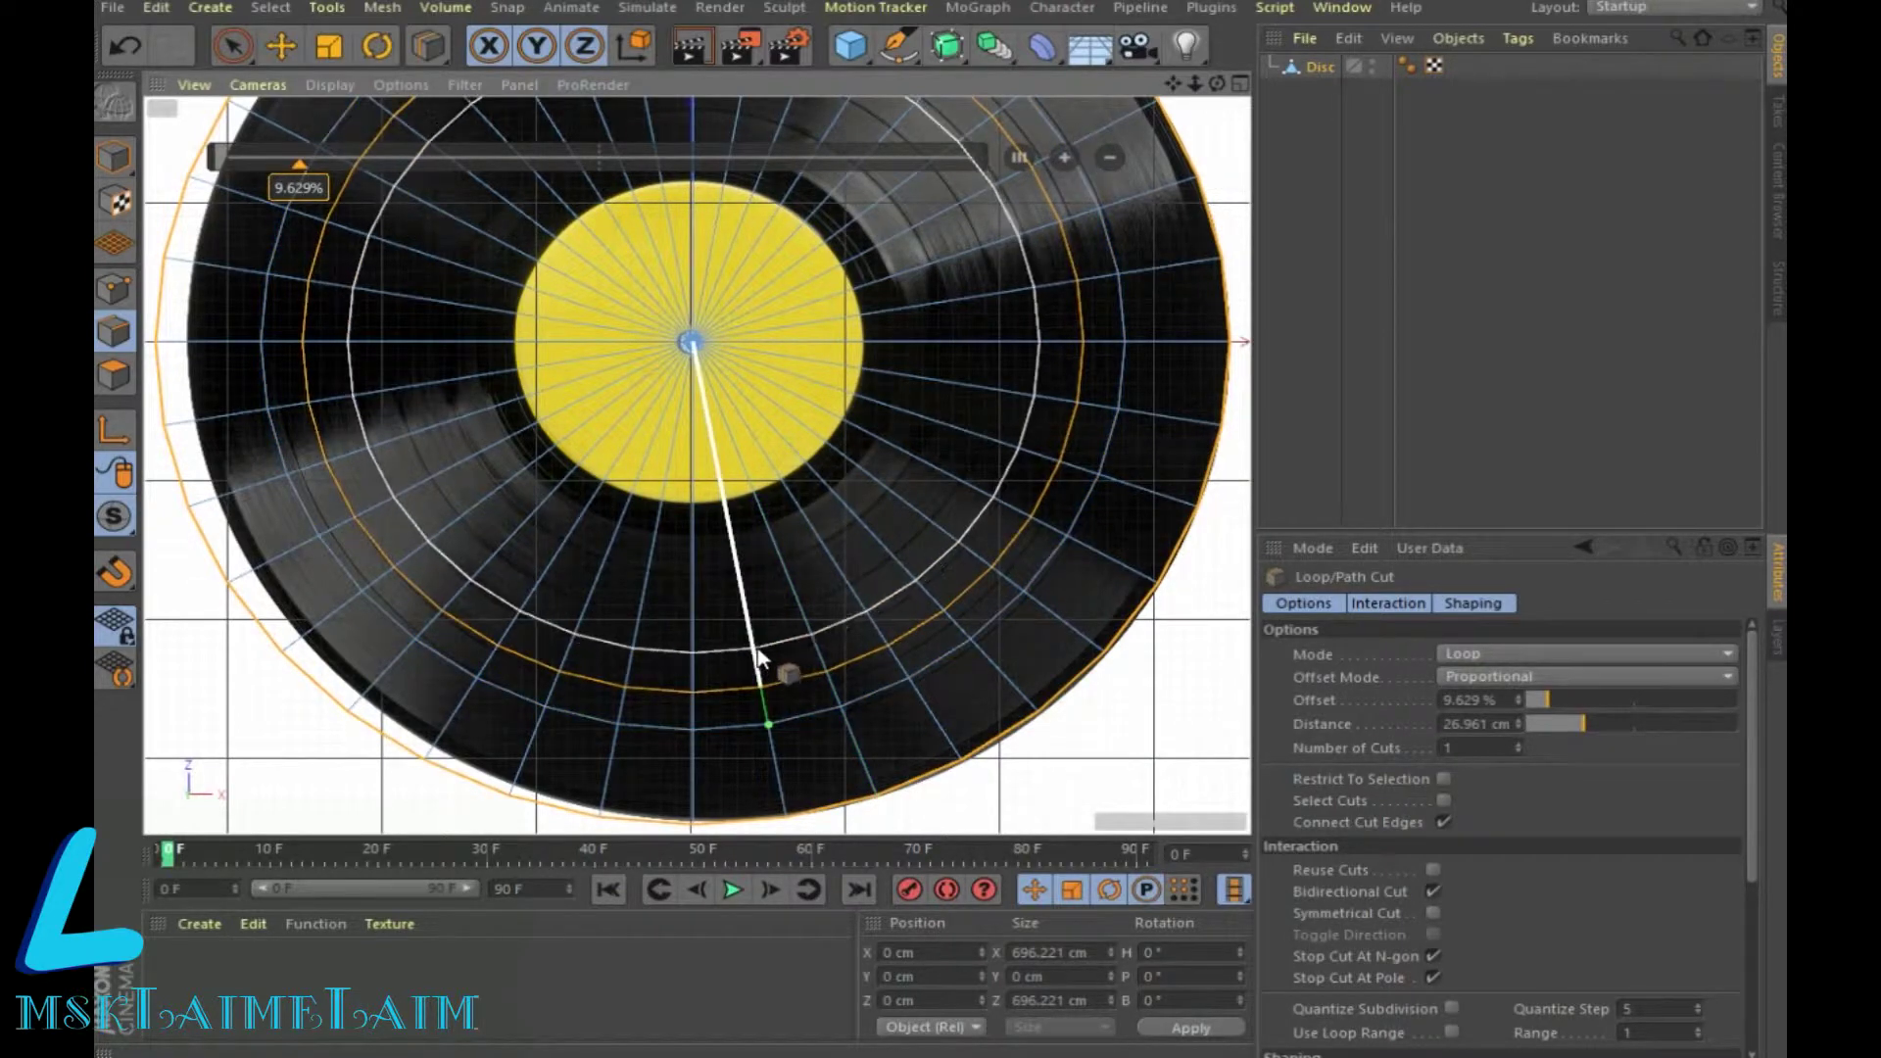
left_click(762, 653)
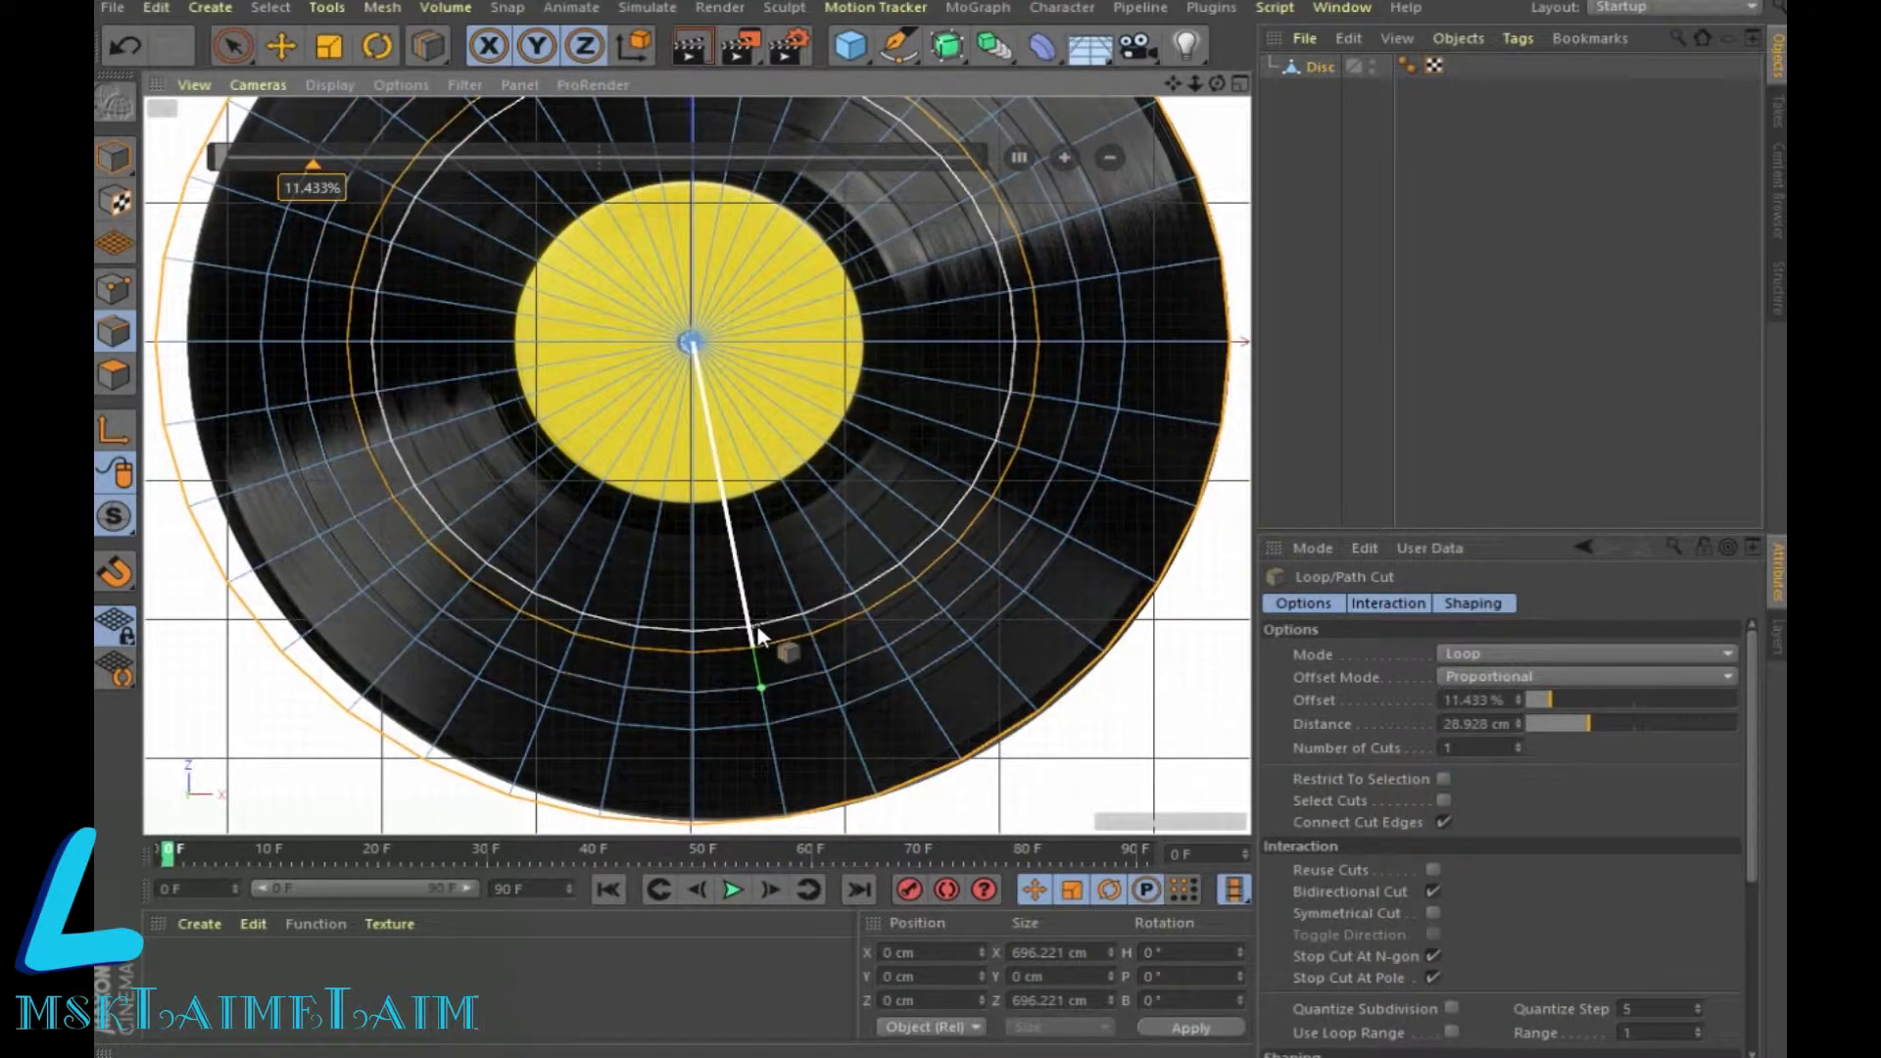
left_click(761, 625)
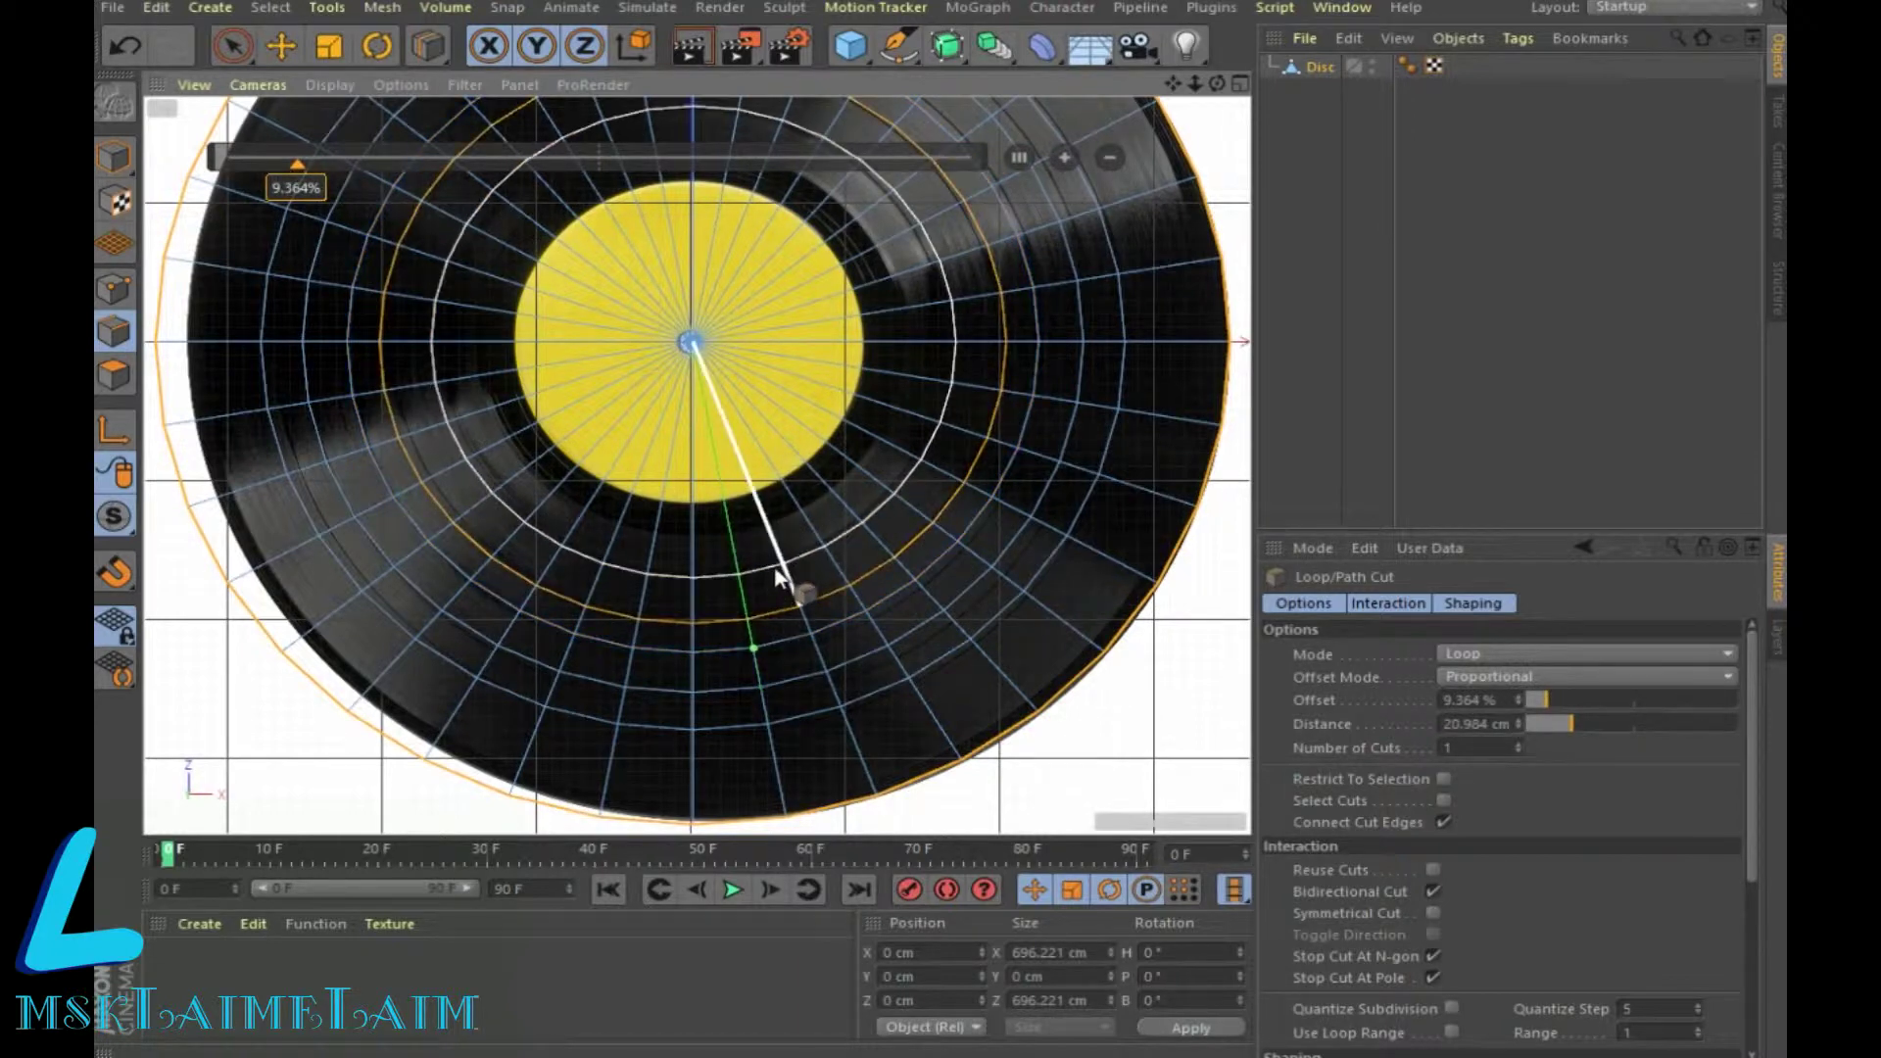
left_click(795, 561)
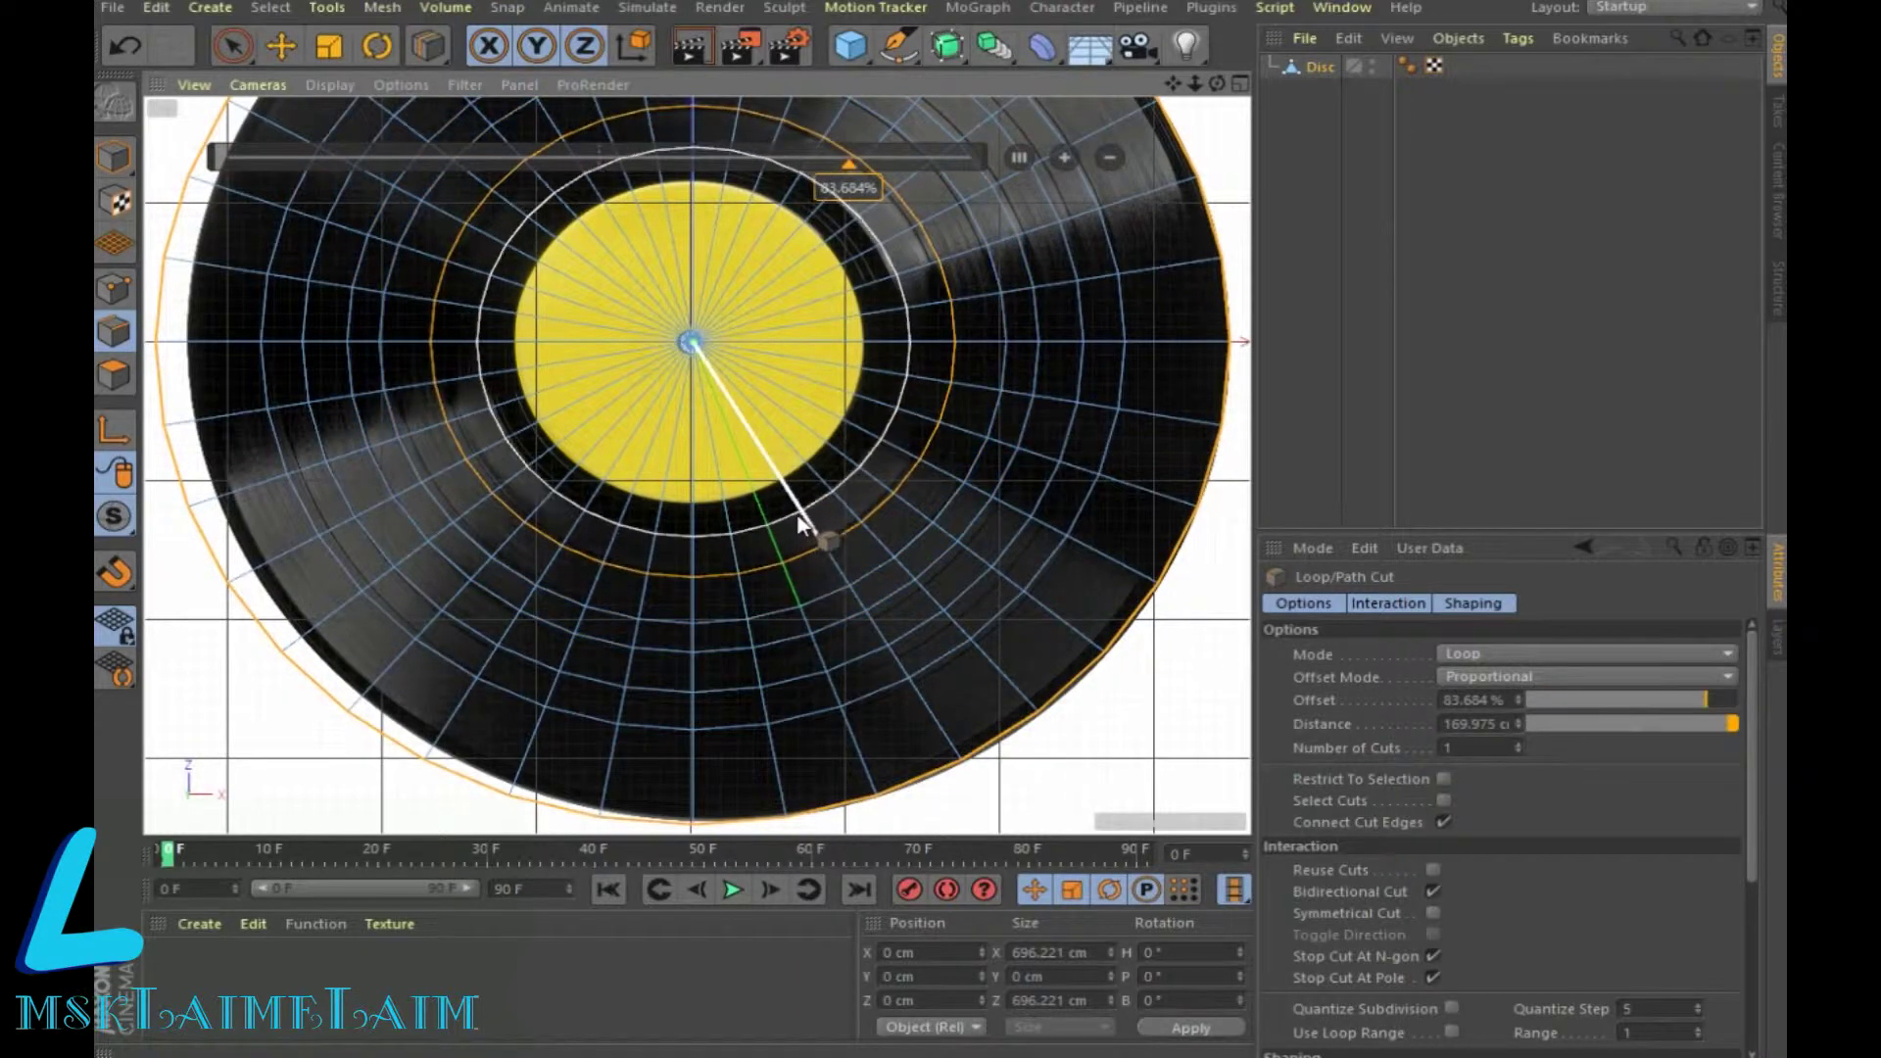
left_click(803, 526)
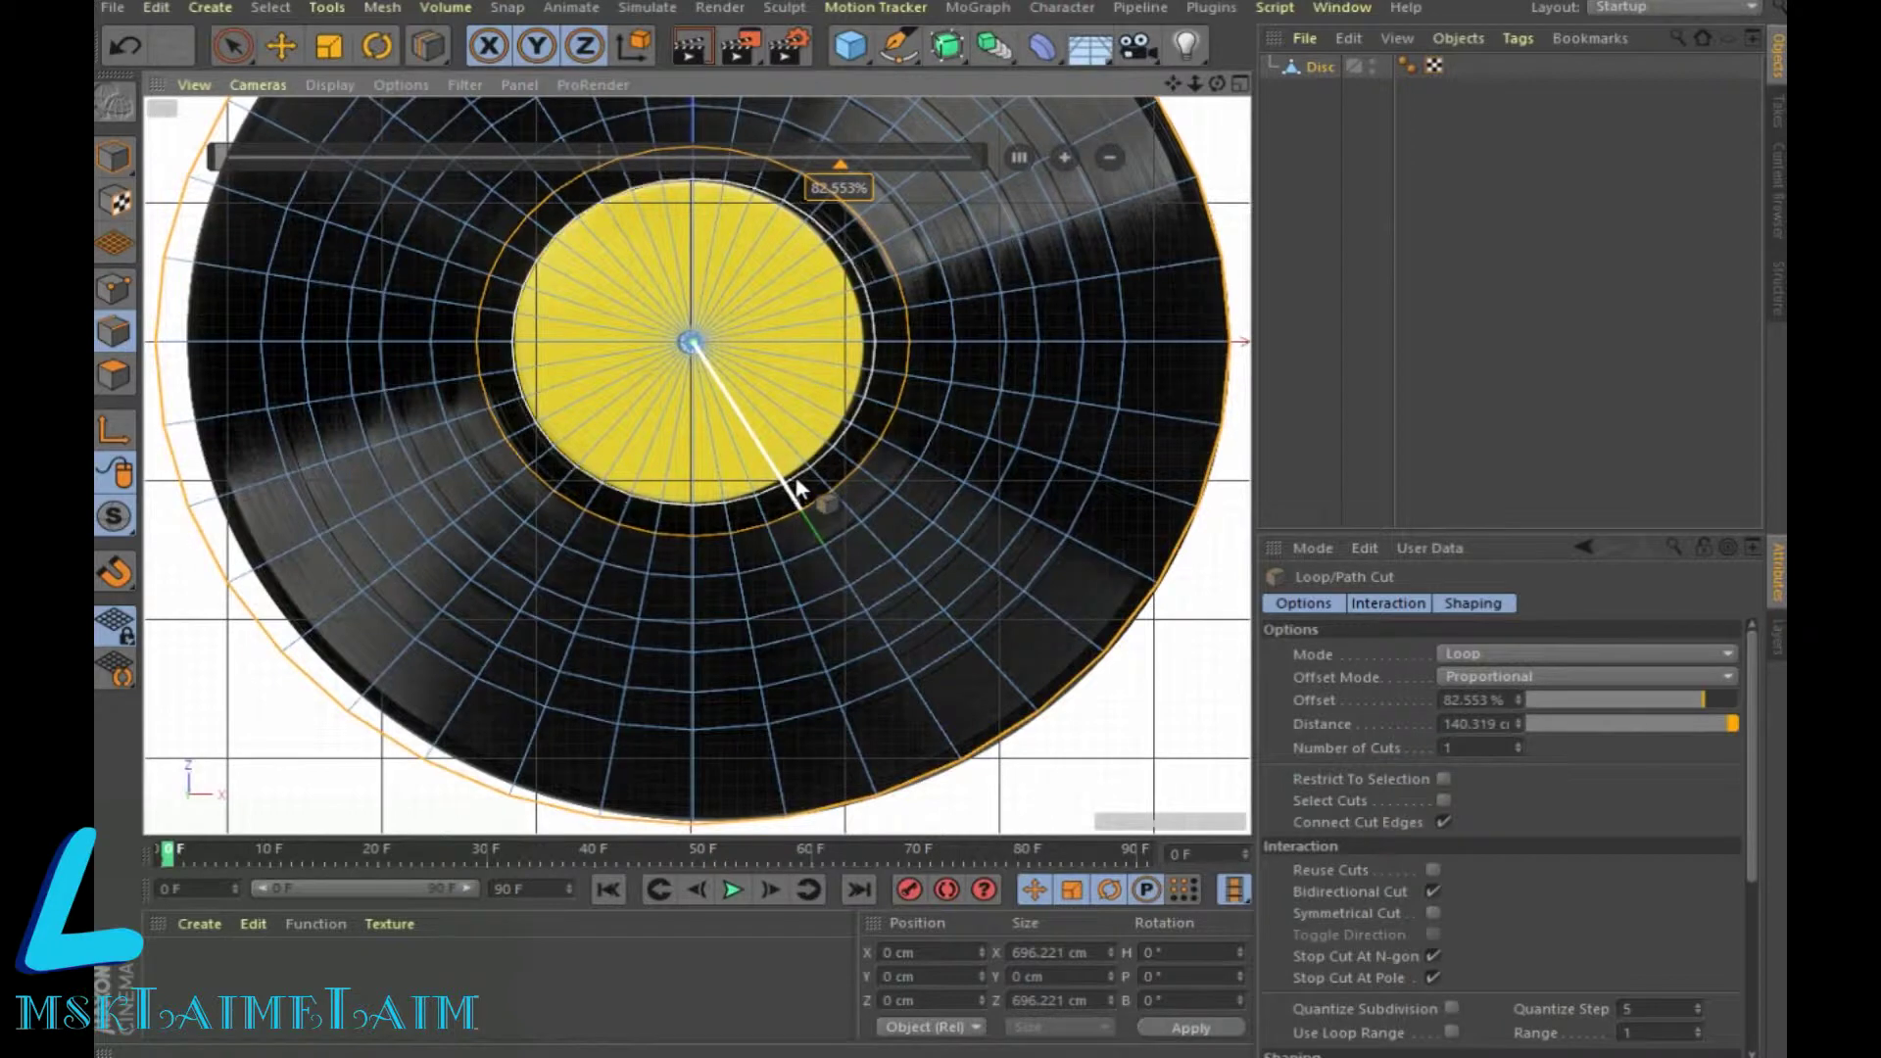
left_click(800, 478)
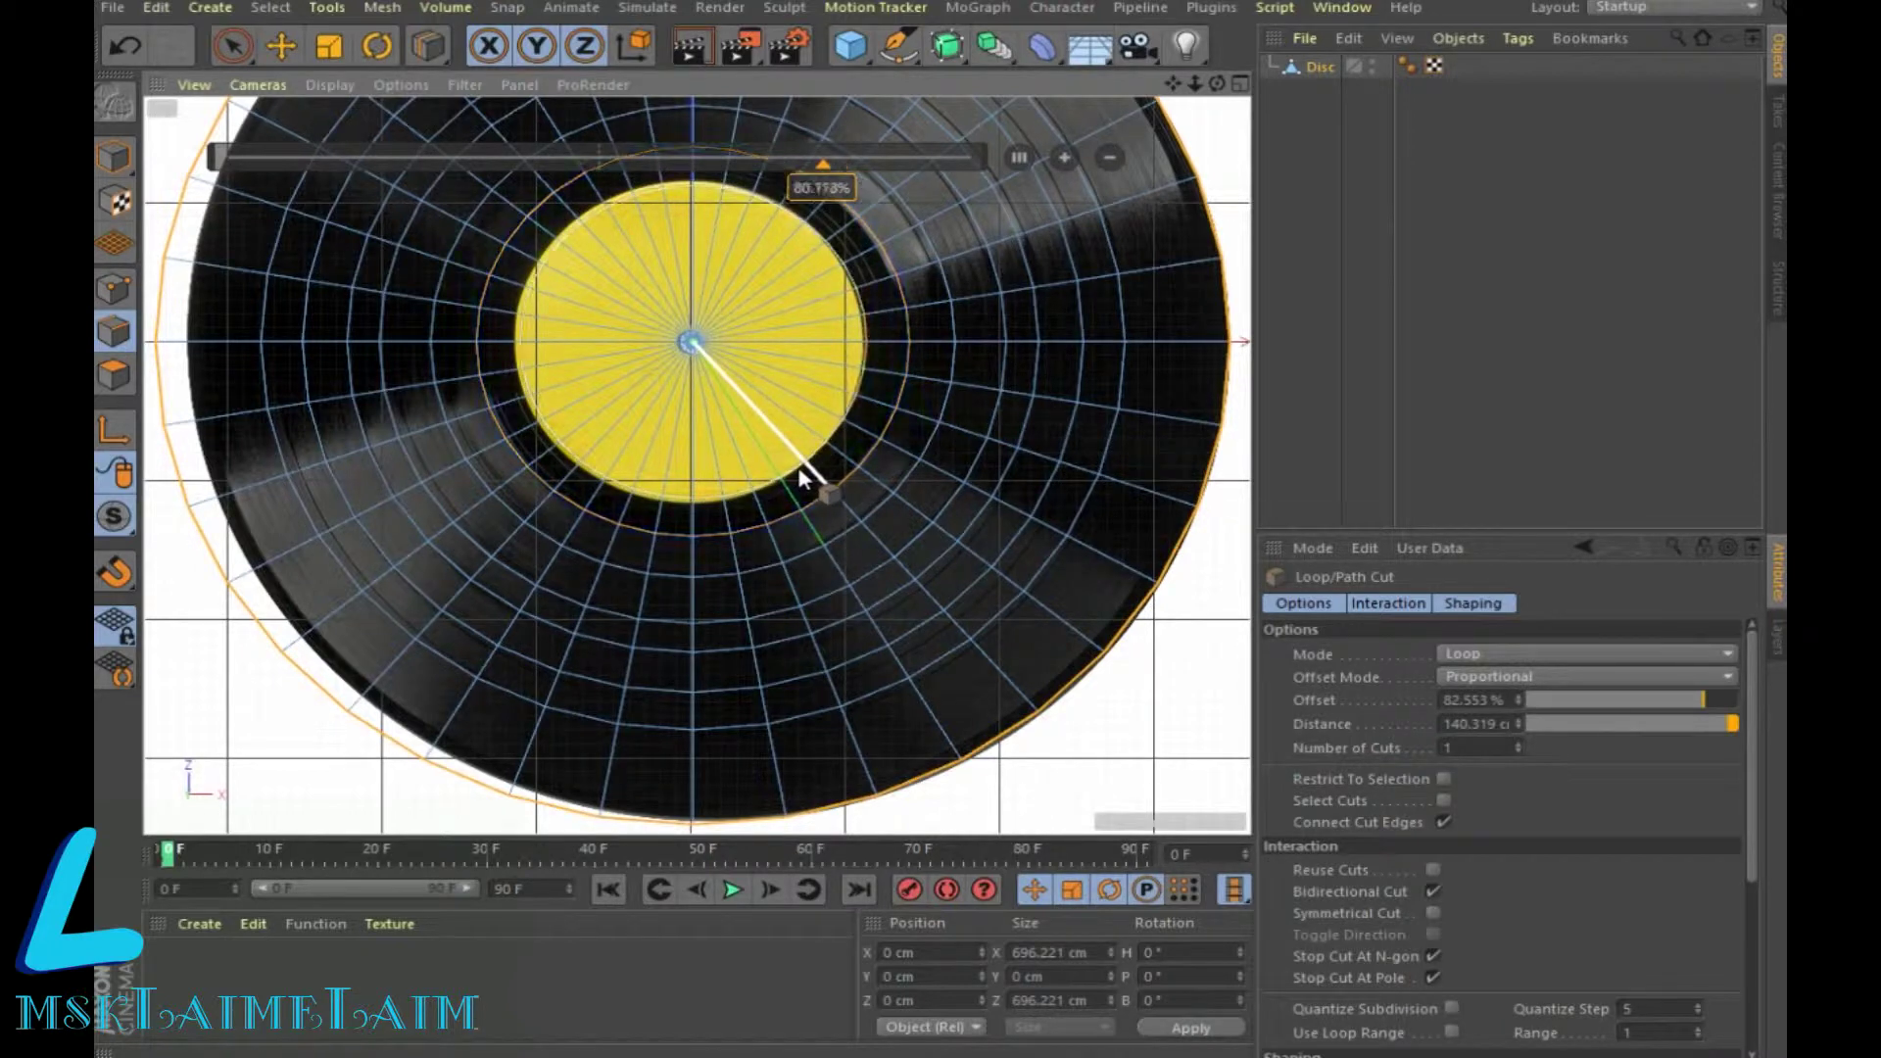
left_click(706, 350)
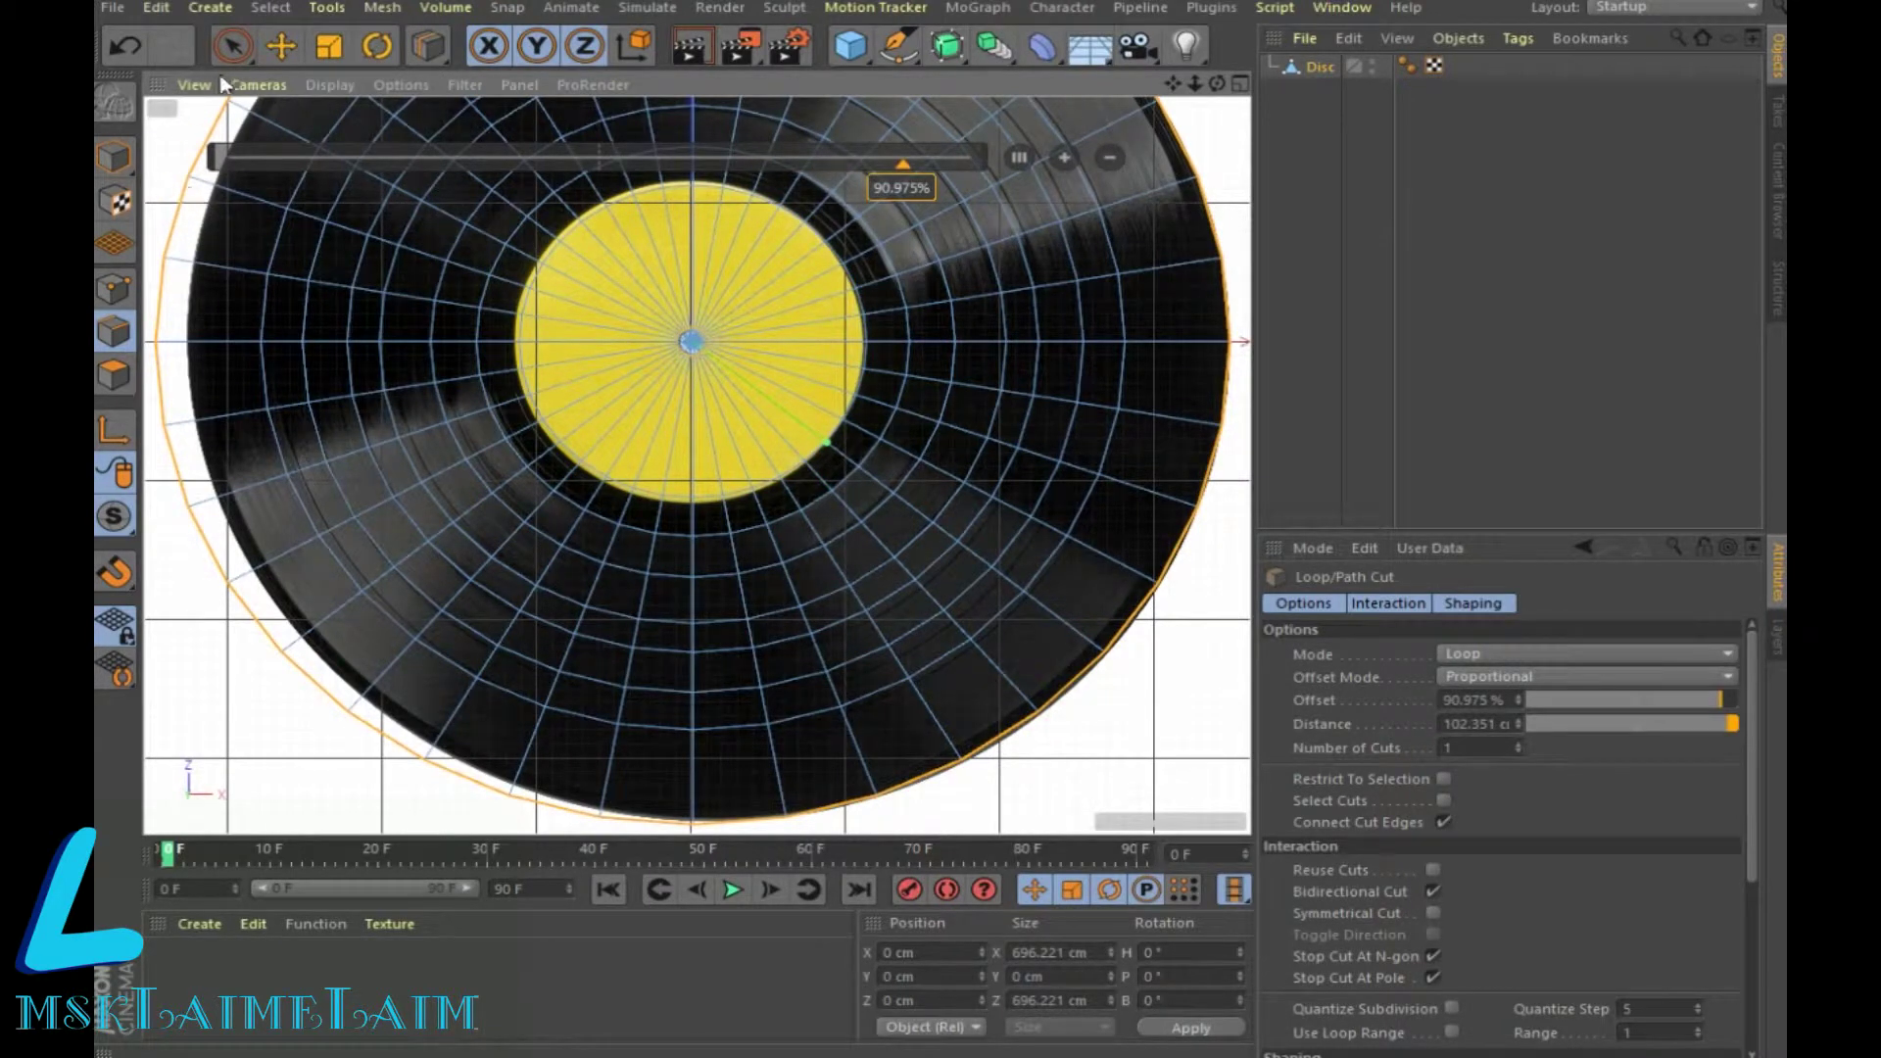
left_click(245, 49)
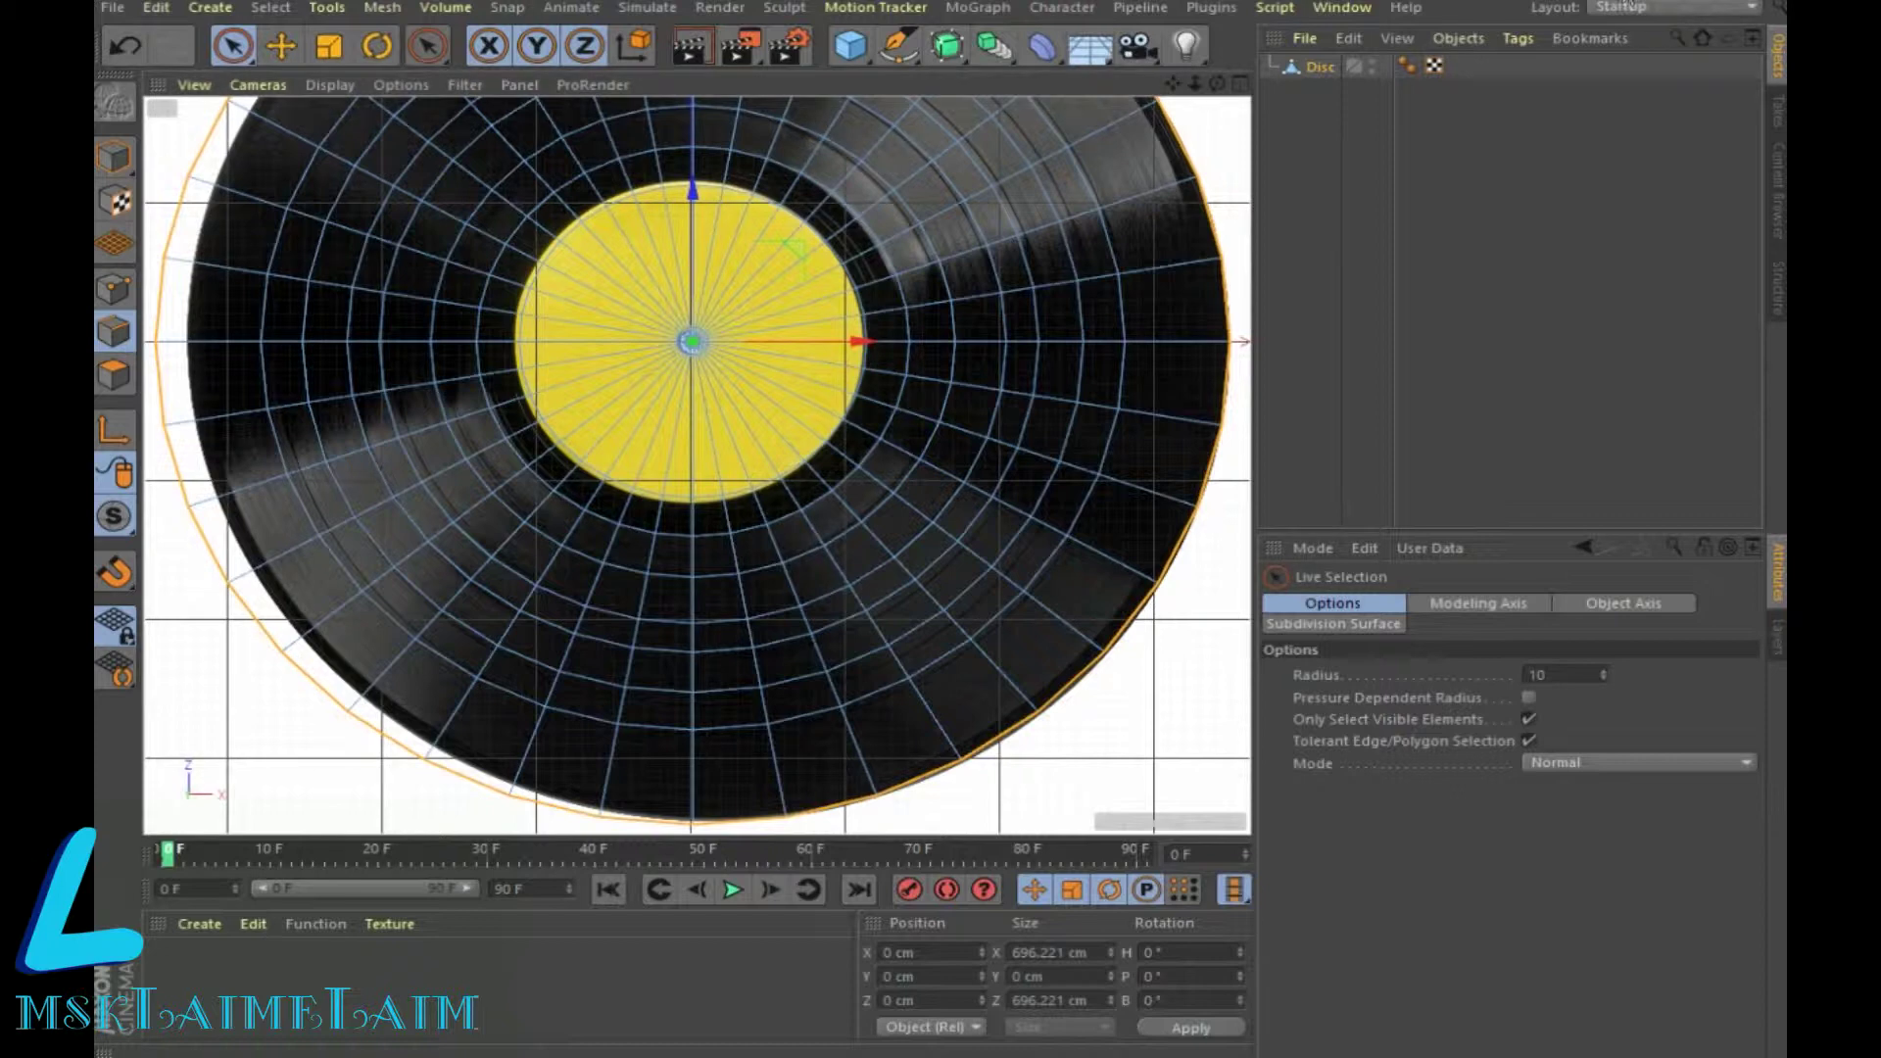
Step: Loop-select six concentric ring edges from the outer rings in to the label ring
left_click(277, 9)
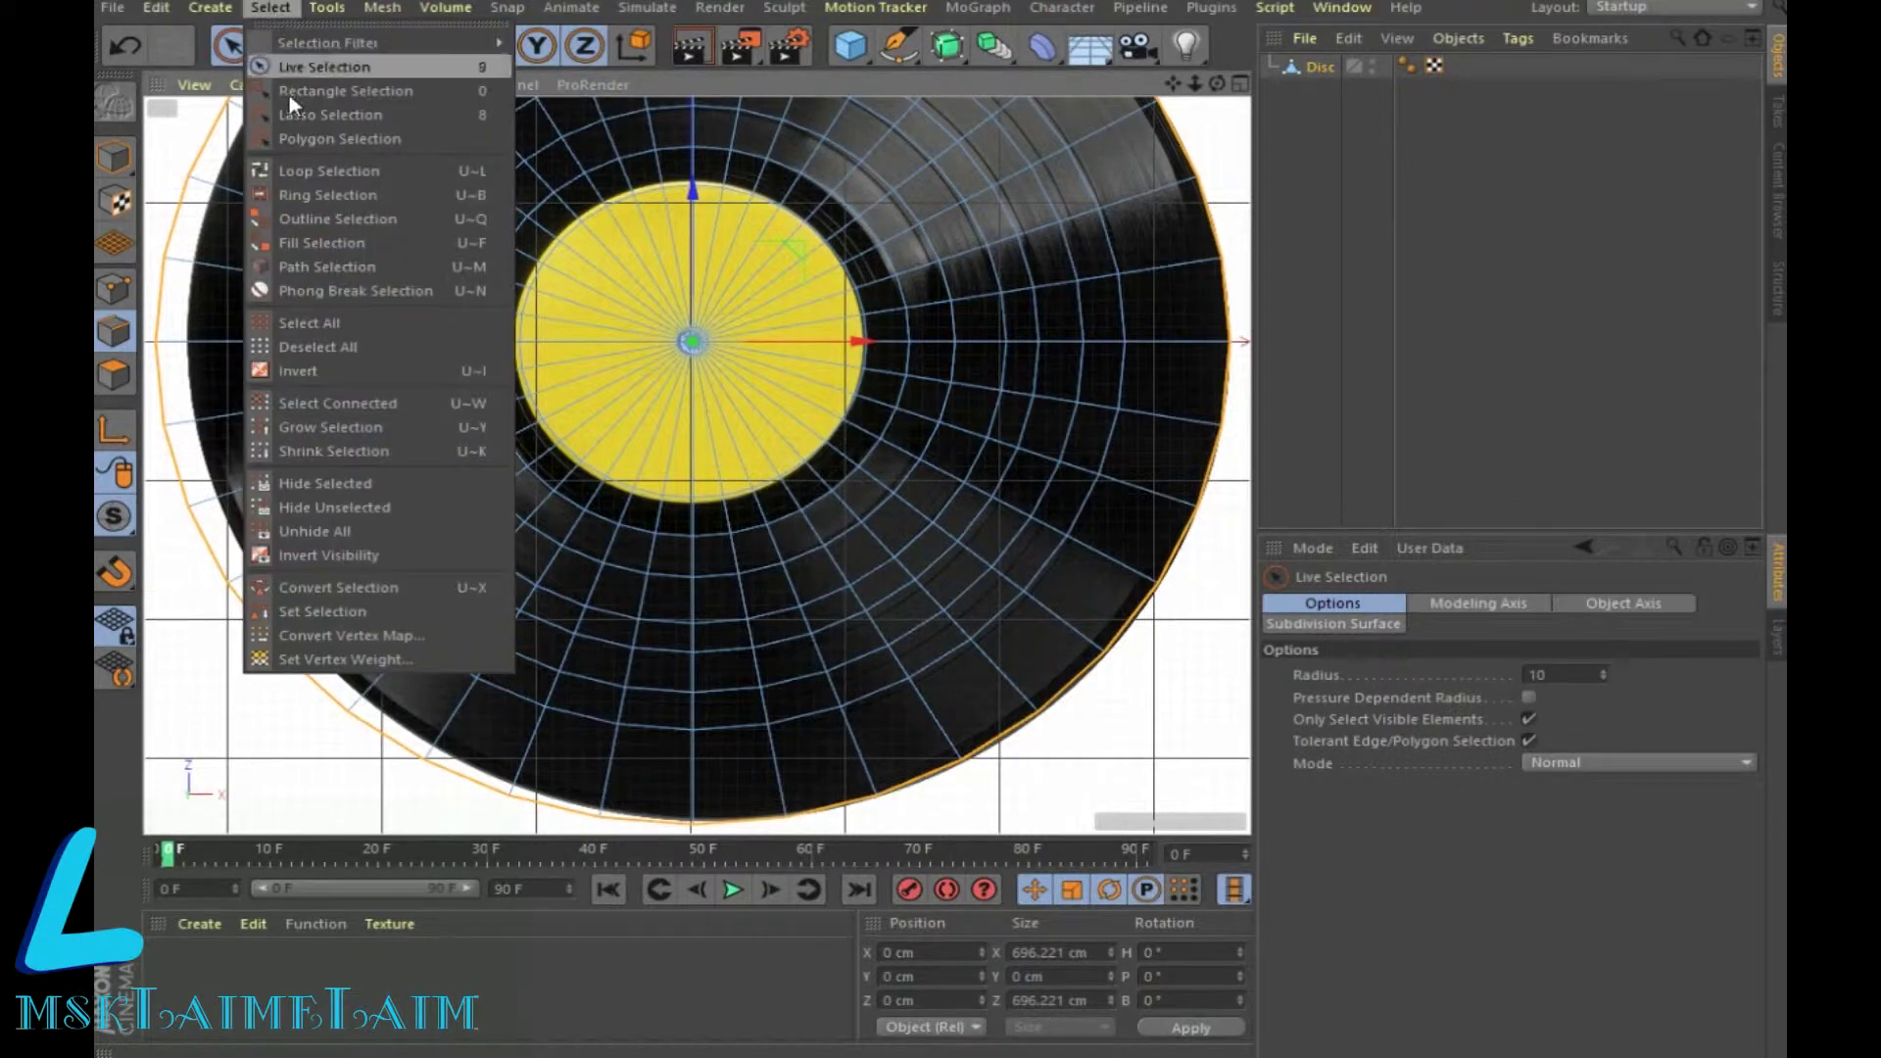
left_click(293, 170)
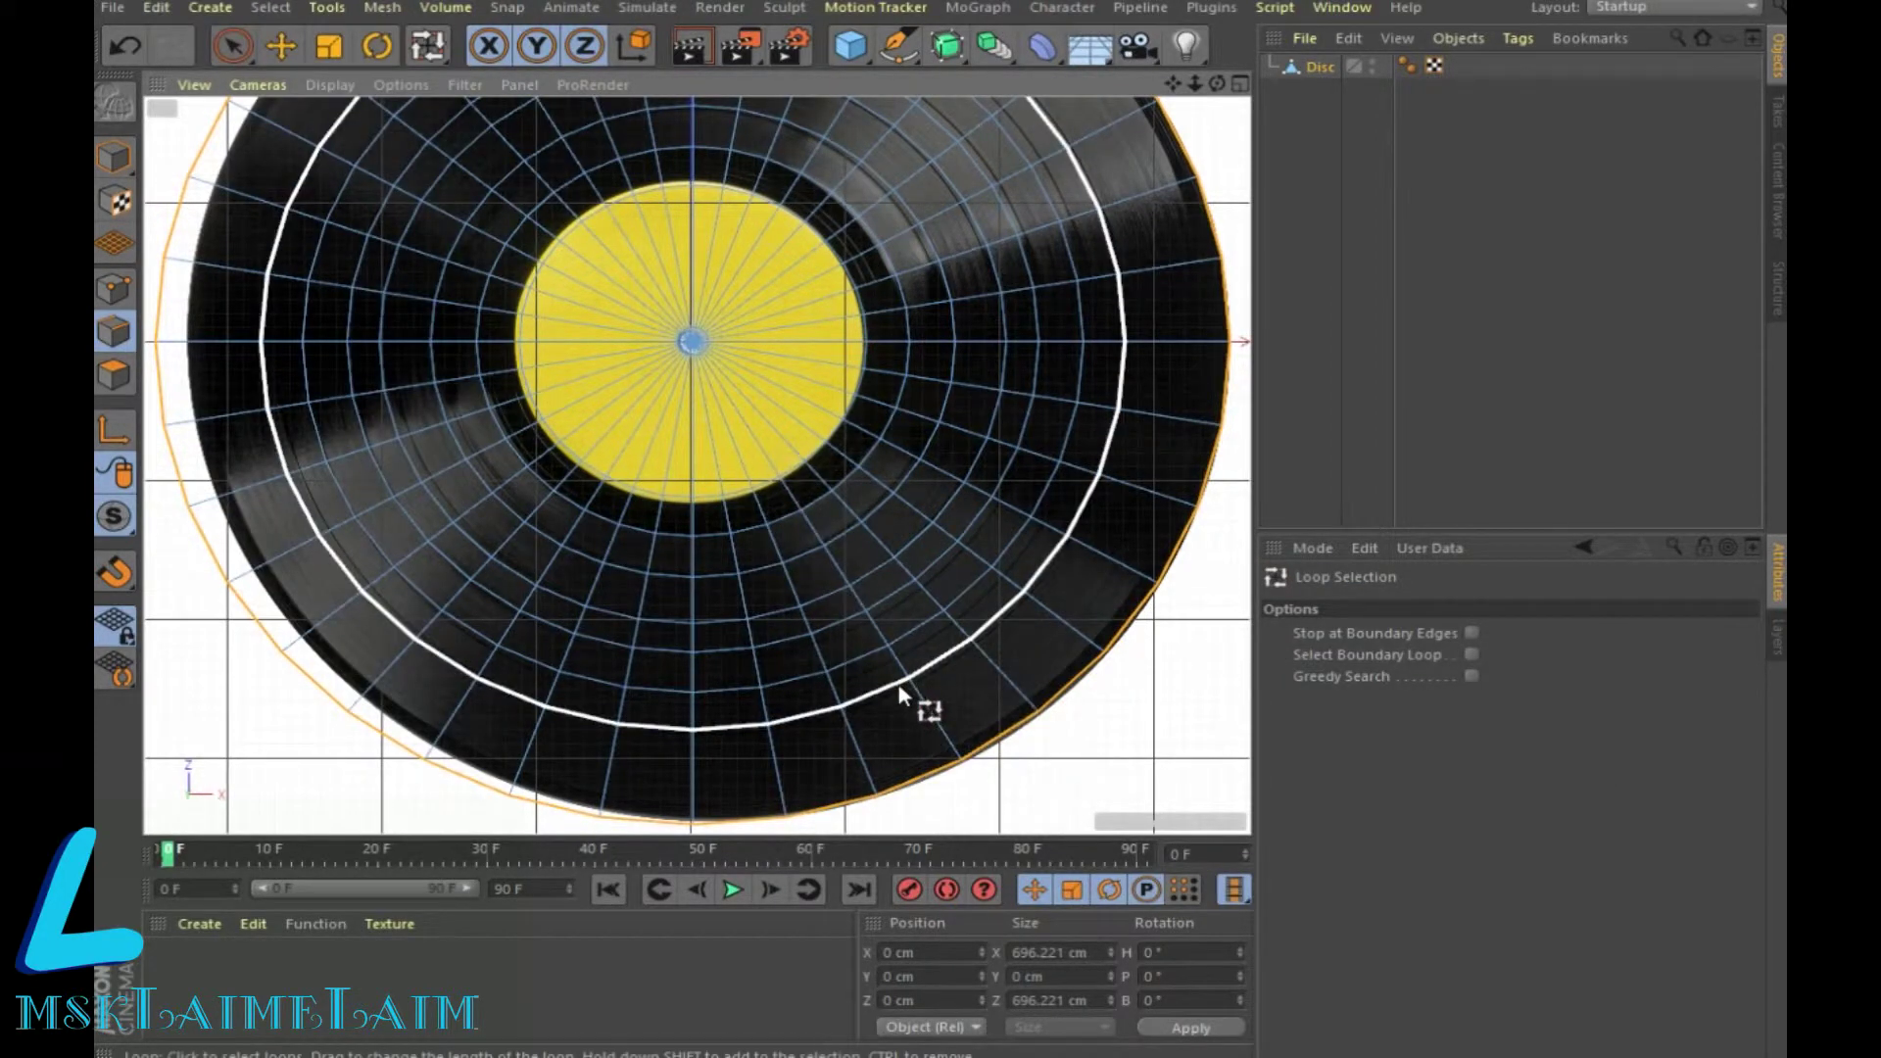
left_click(868, 668)
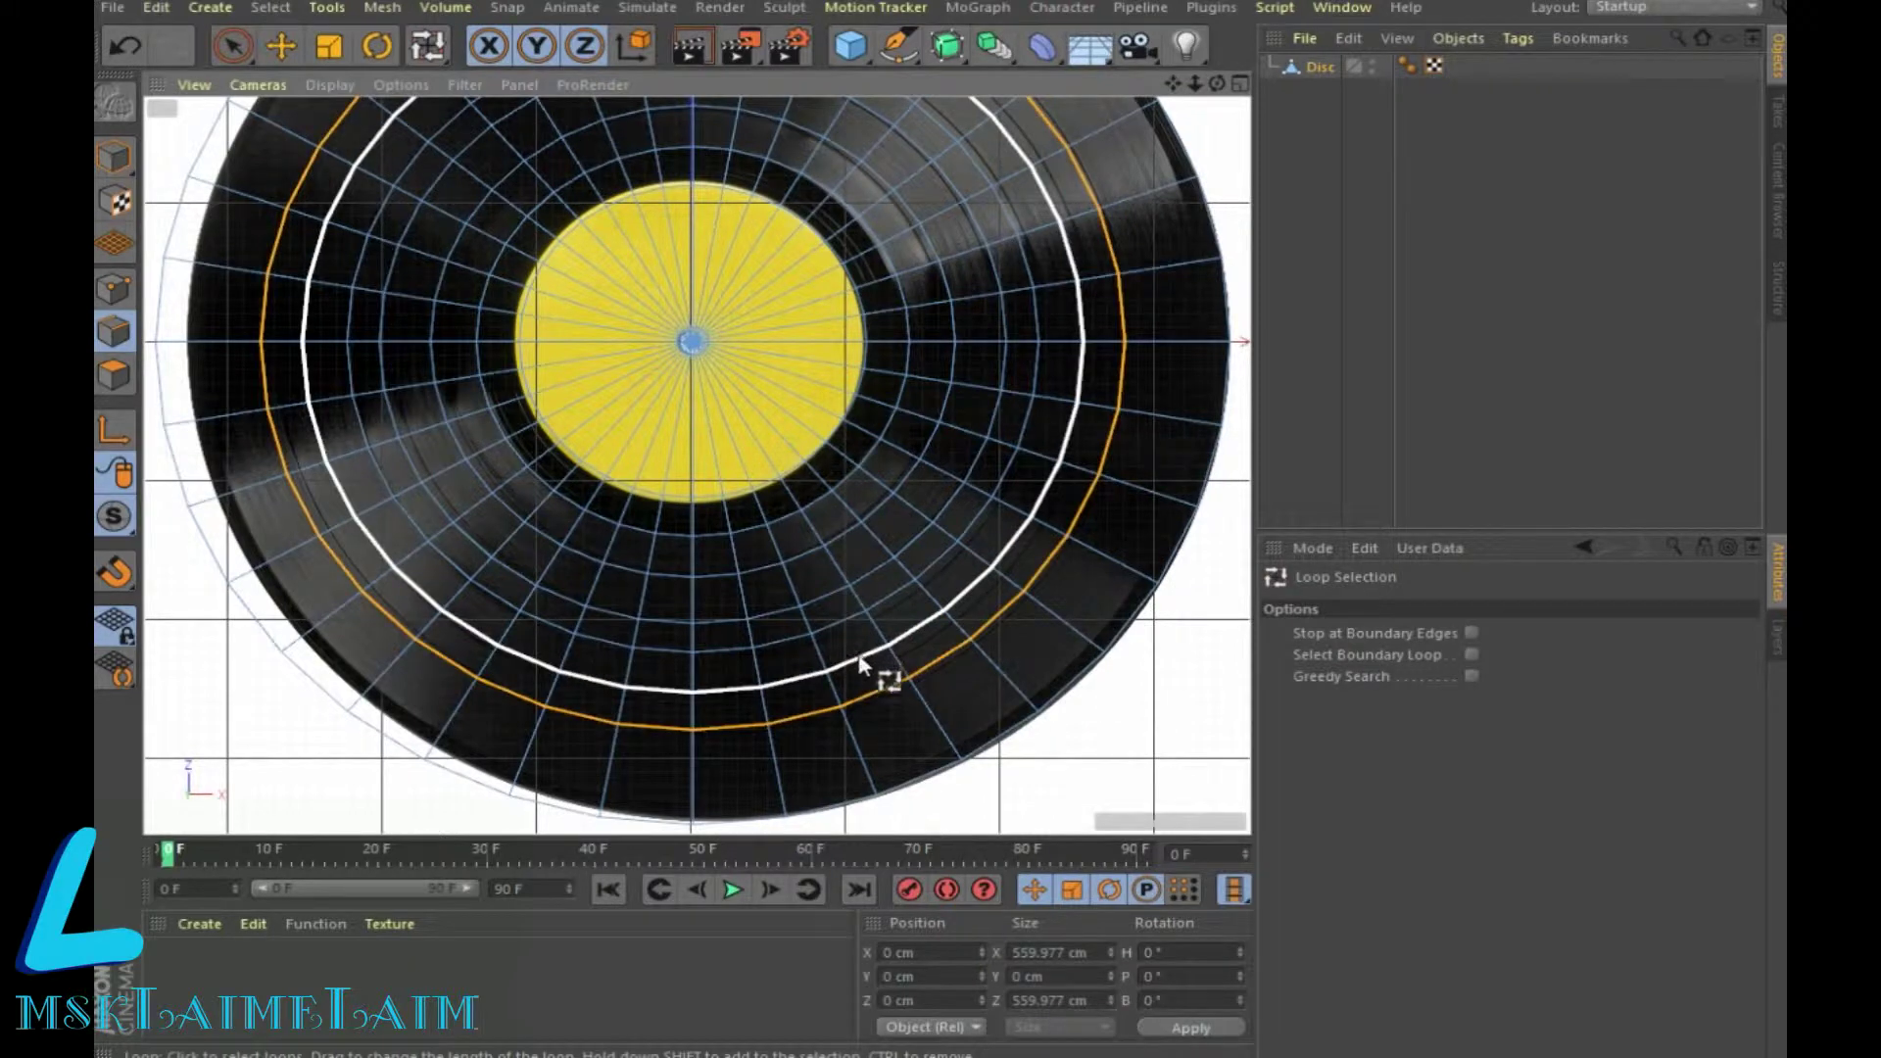
left_click(858, 661, "shift")
left_click(838, 633, "shift")
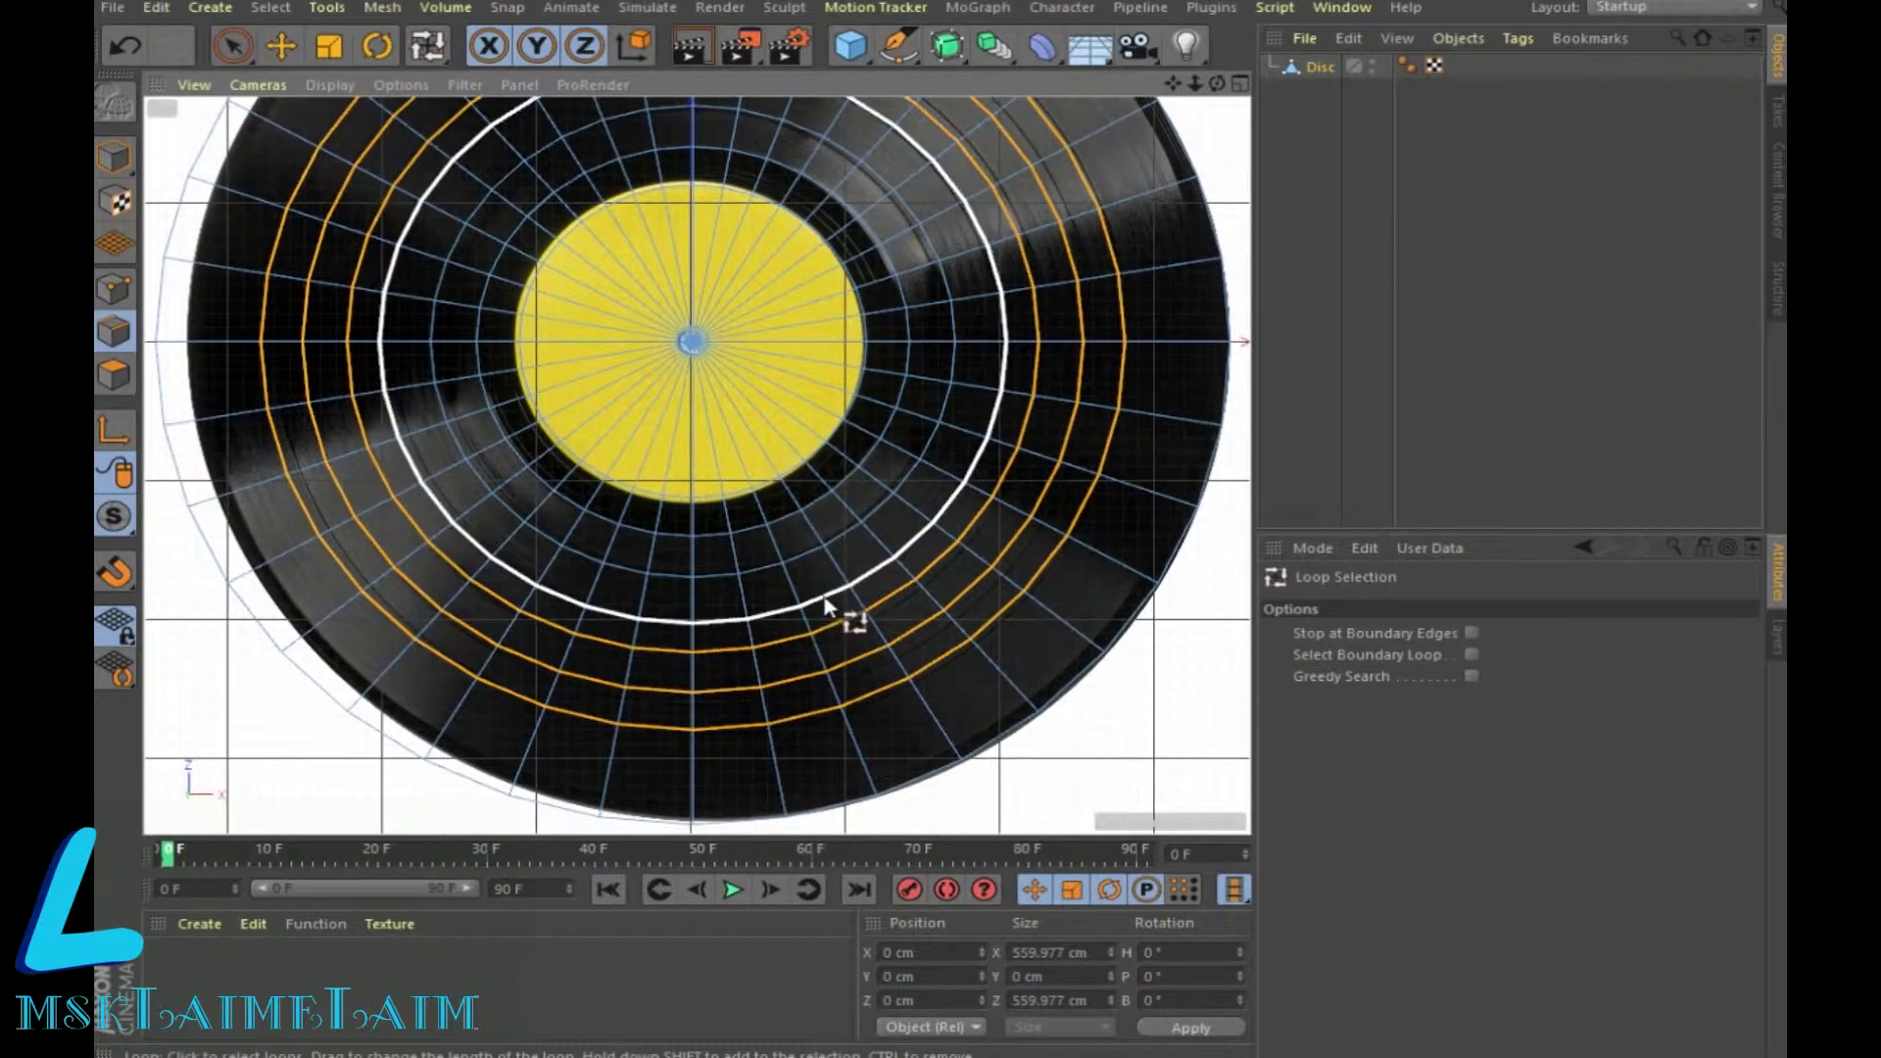
left_click(823, 602, "shift")
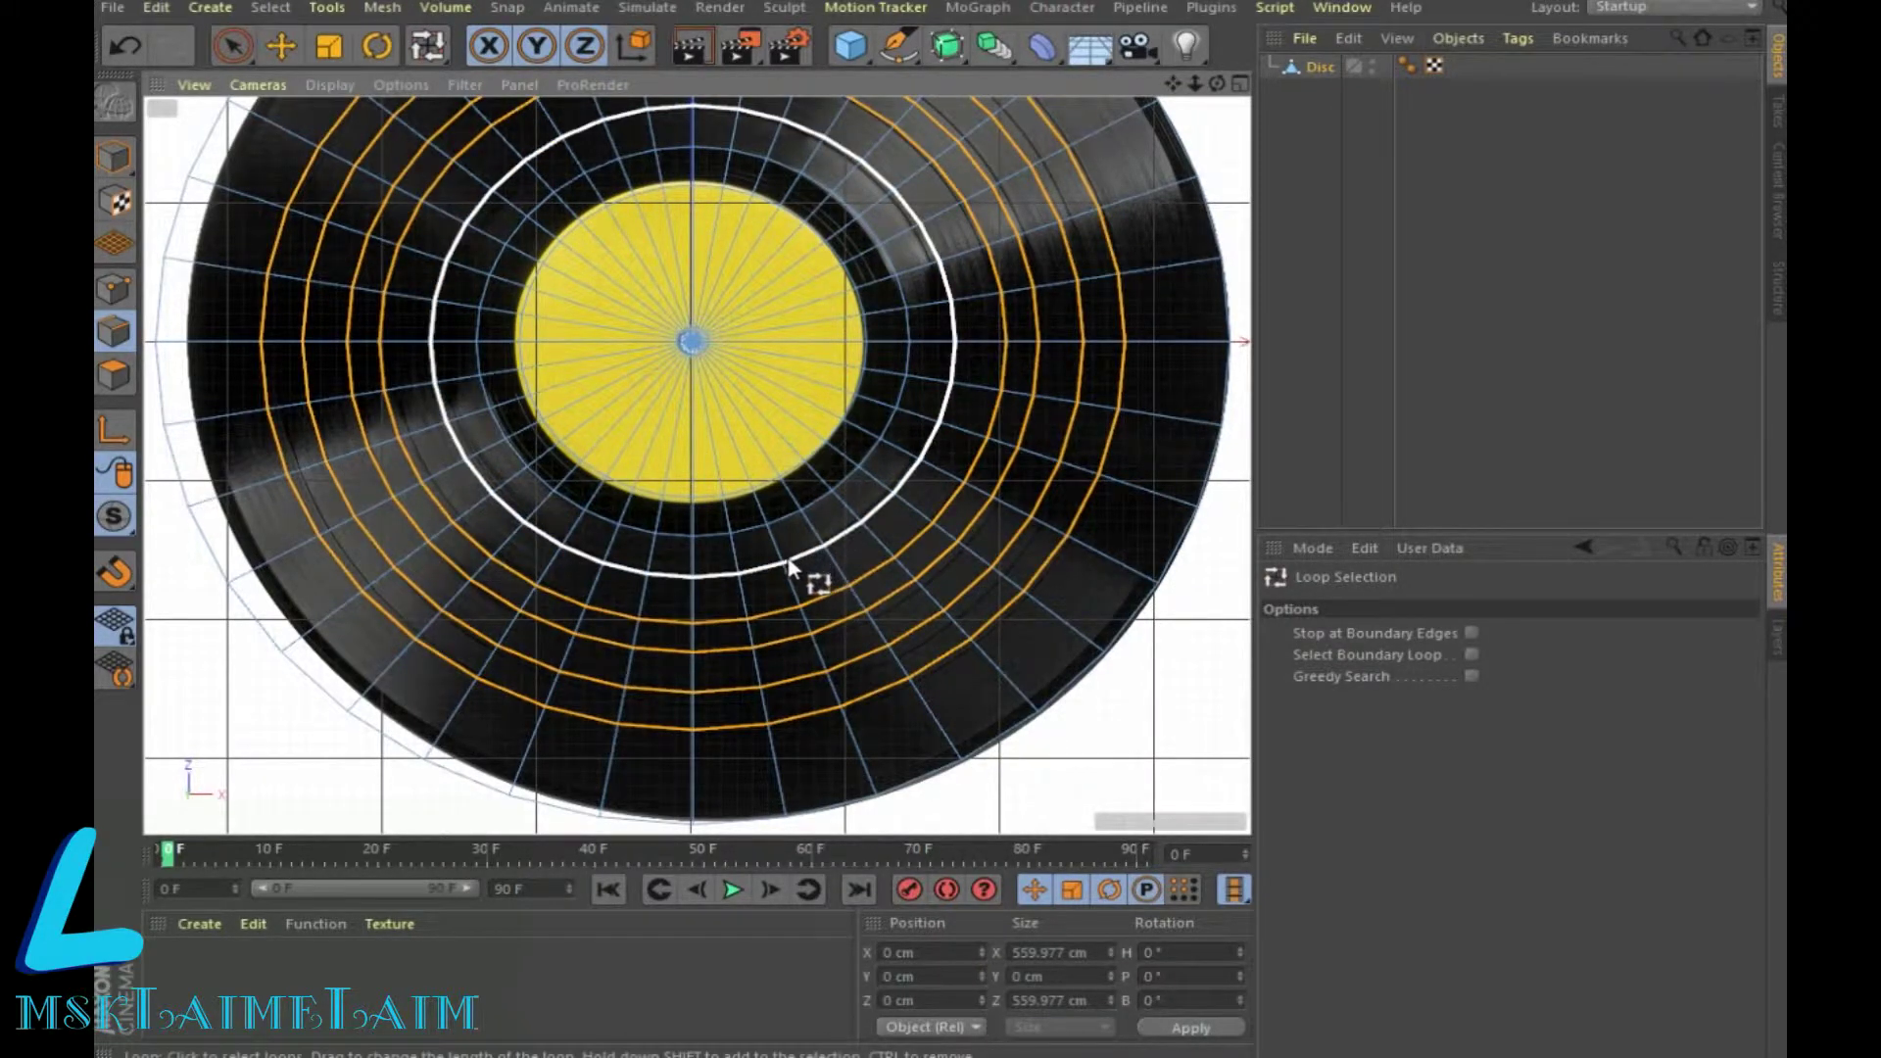
left_click(792, 568, "shift")
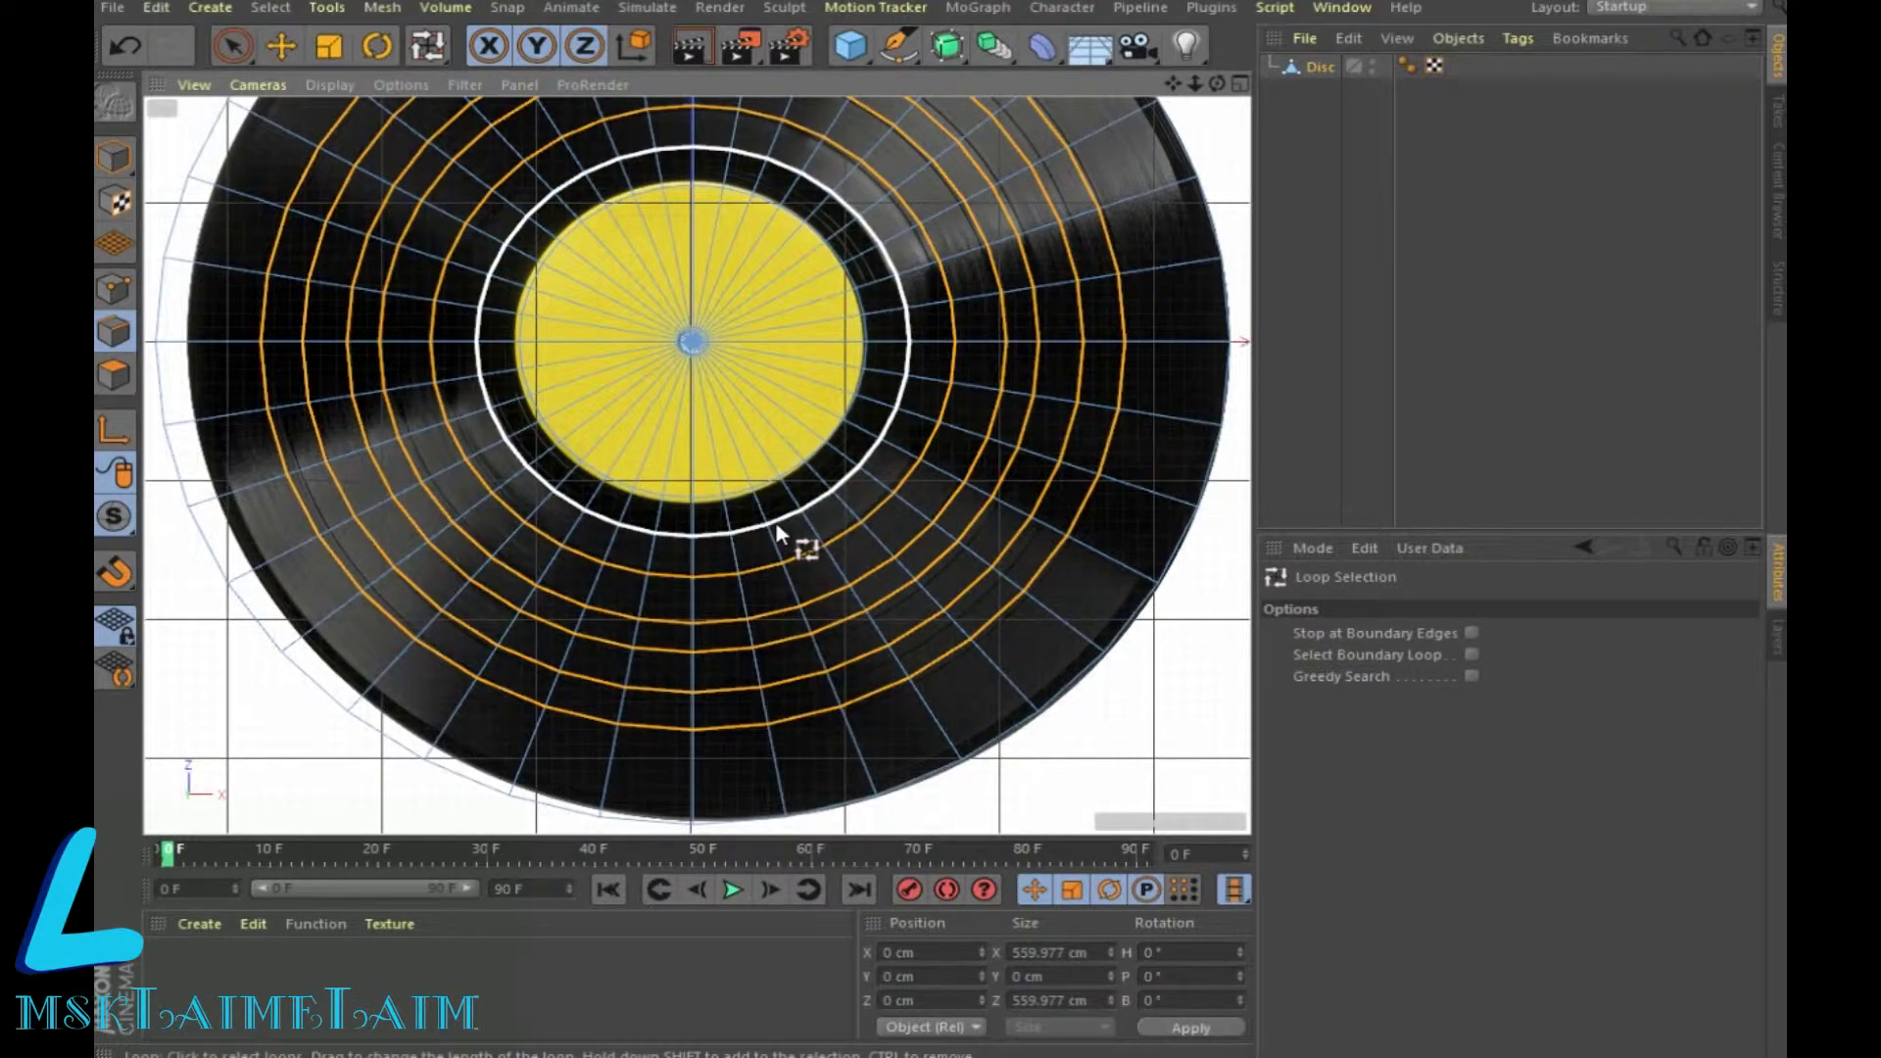
left_click(790, 523, "shift")
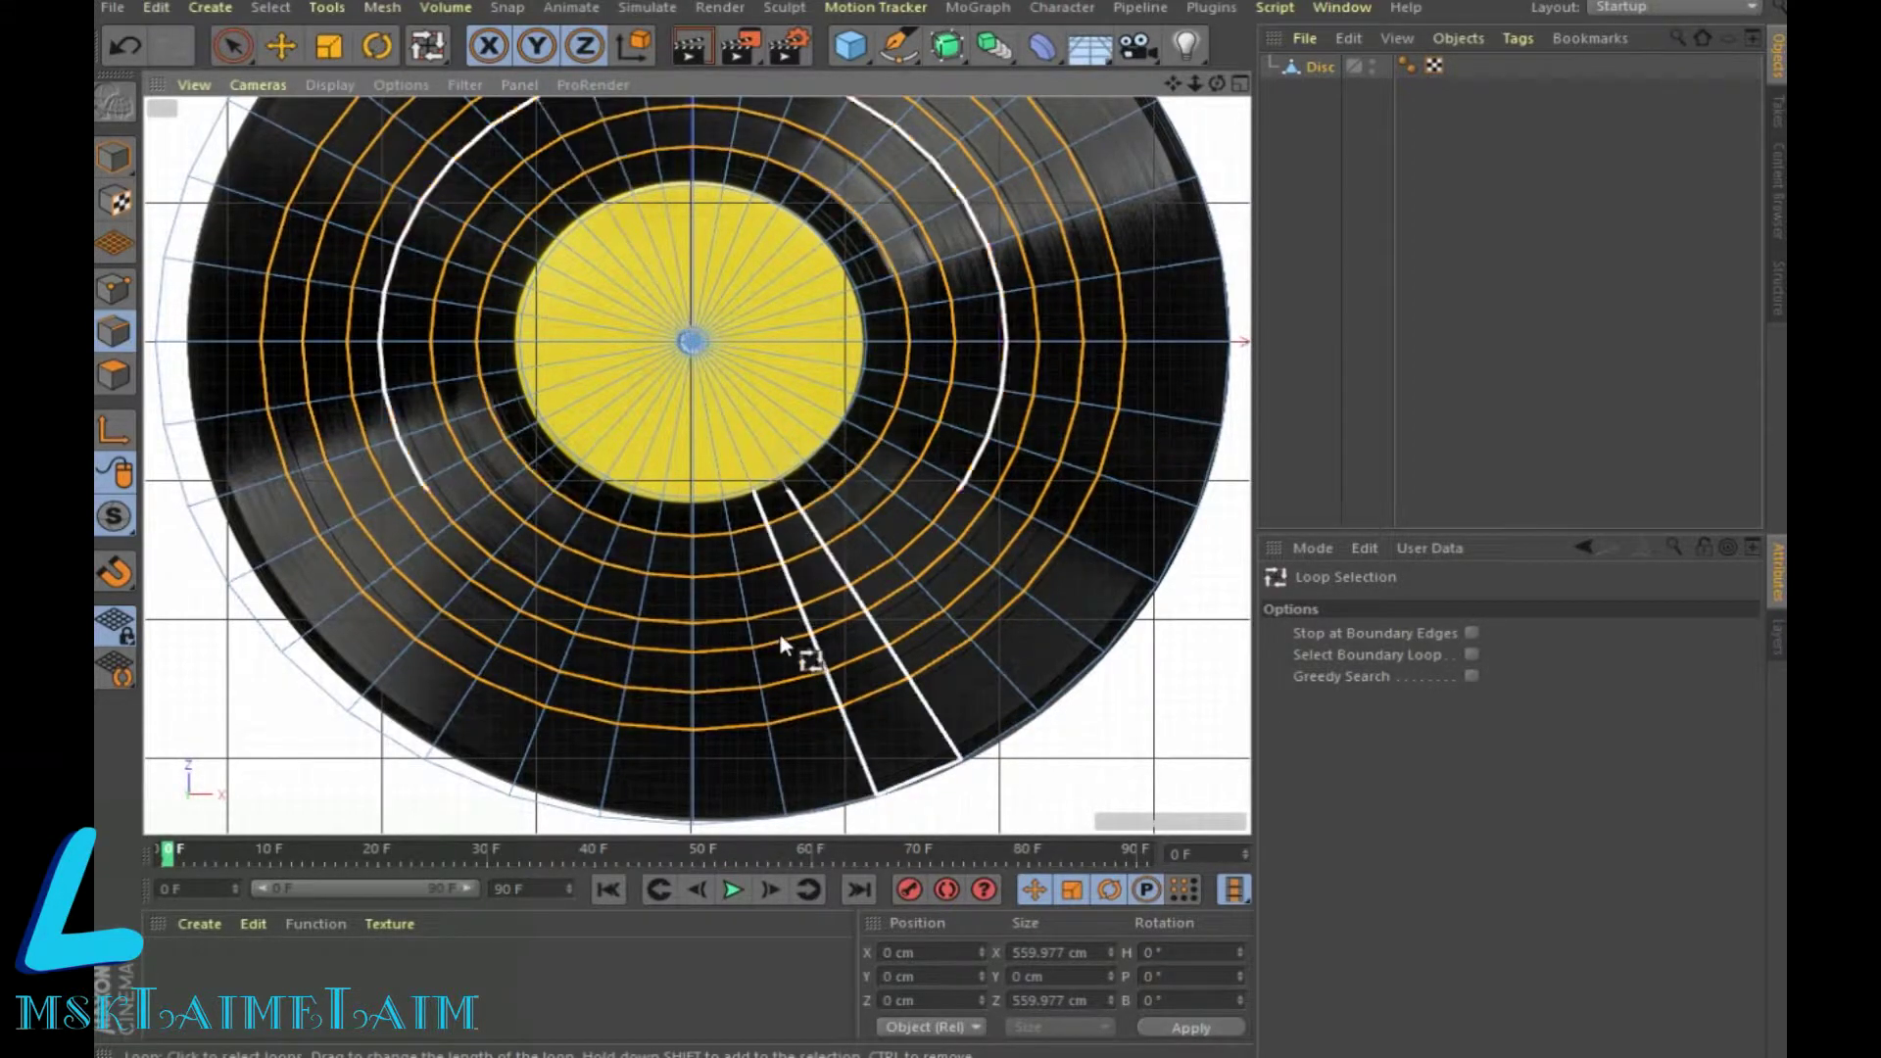
right_click(880, 694)
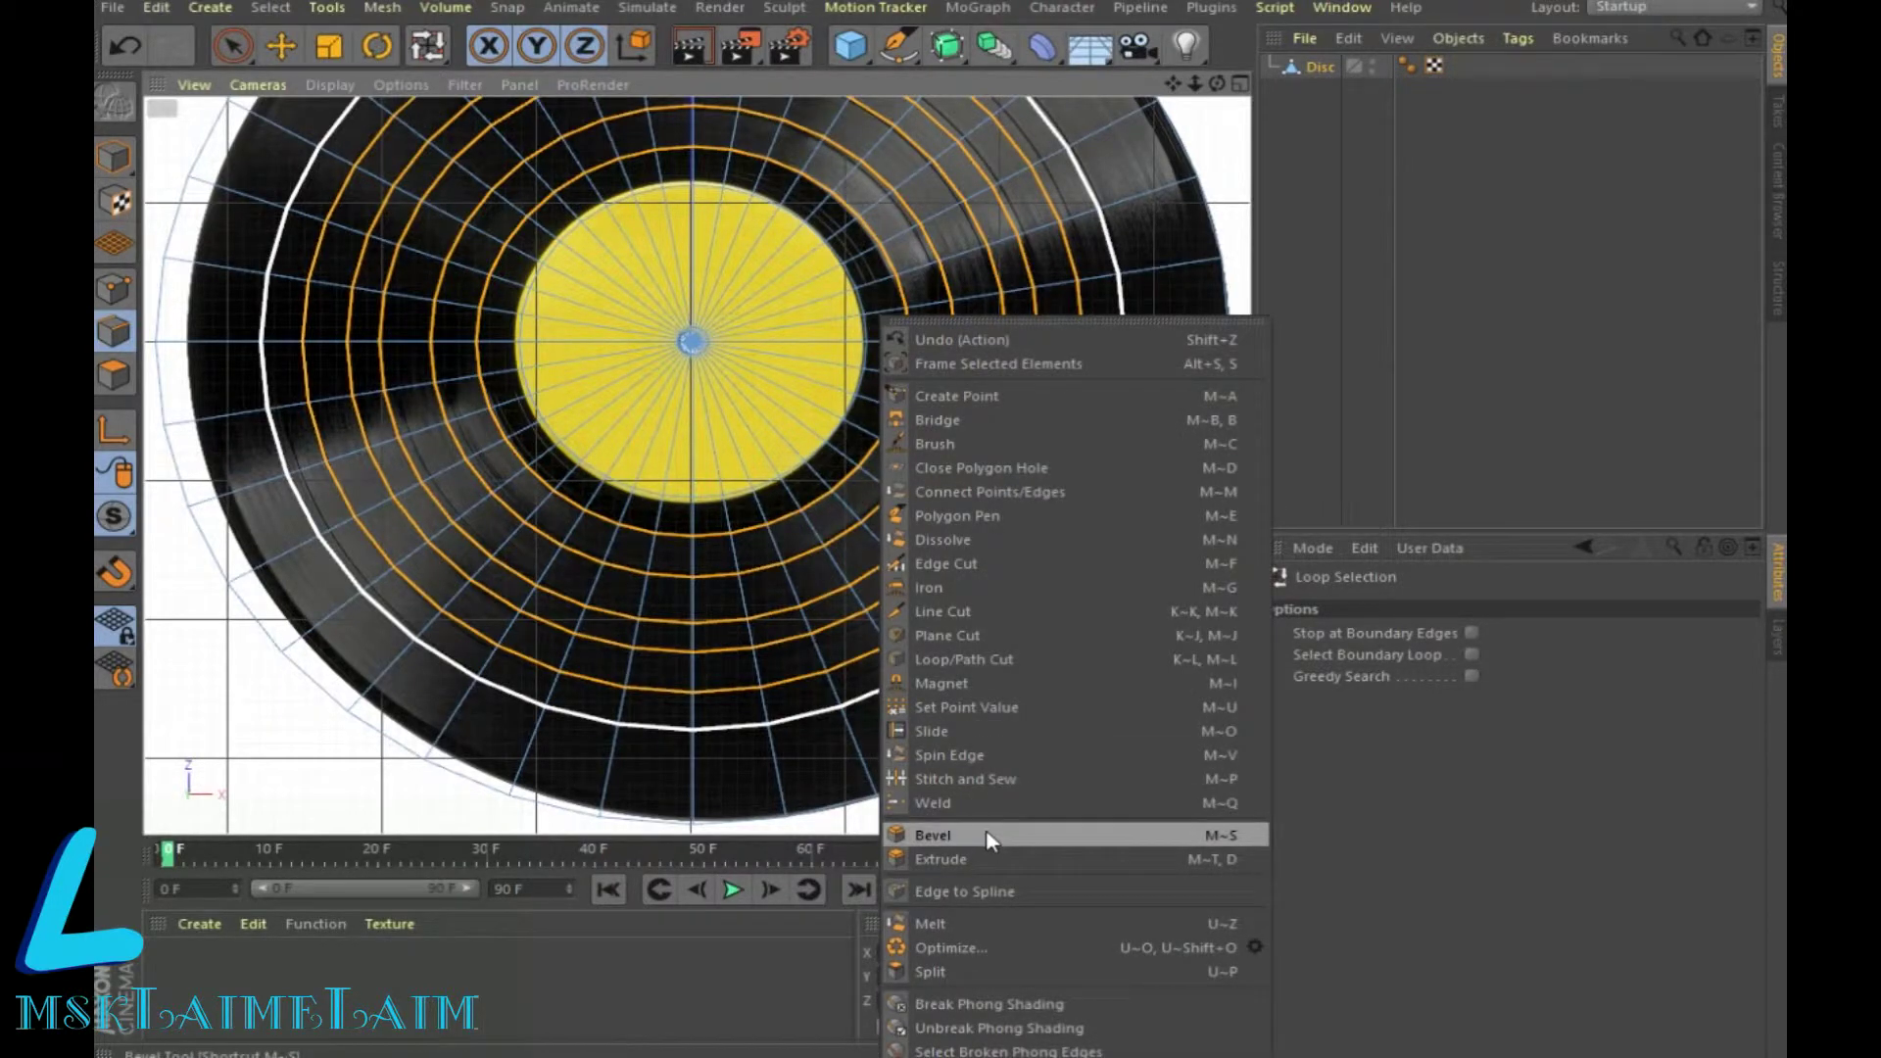
Step: Bevel the selected ring edges with a 1 cm offset and show the four-view layout
left_click(988, 835)
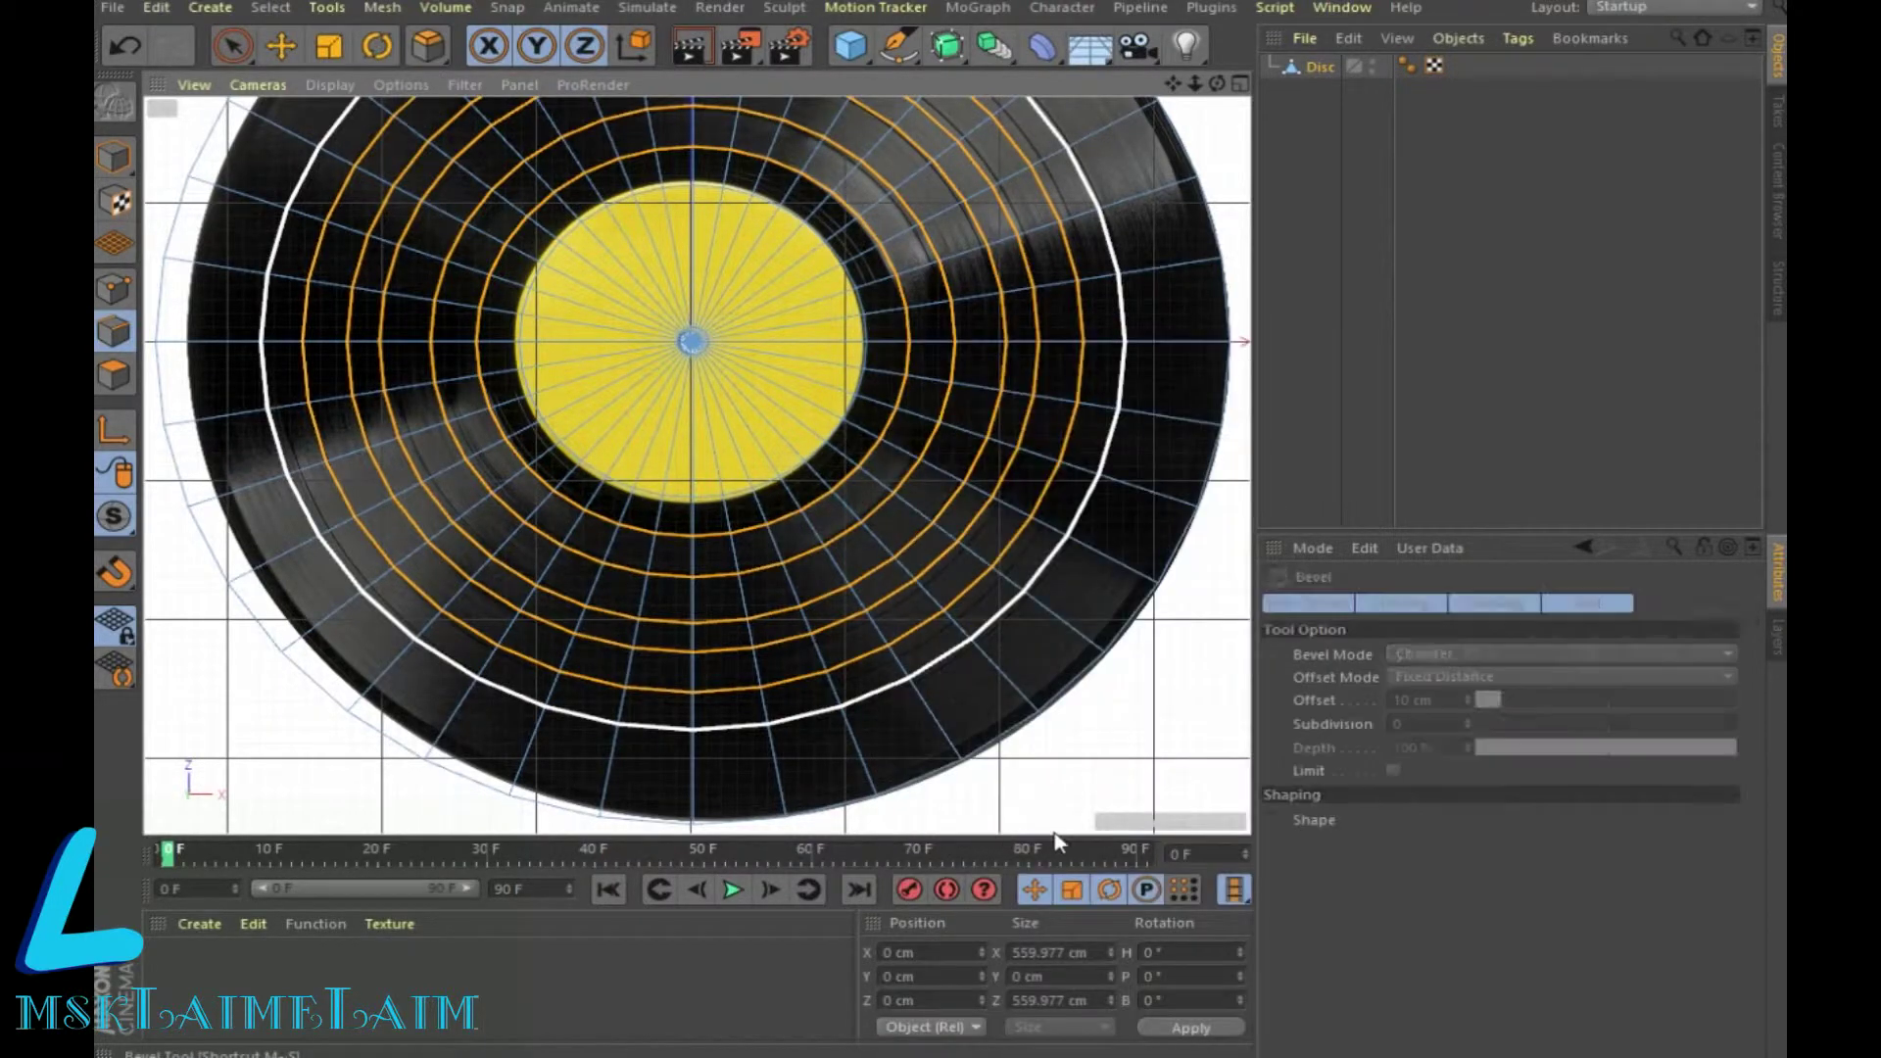
left_click_drag(1508, 704, 1490, 701)
left_click(1487, 703)
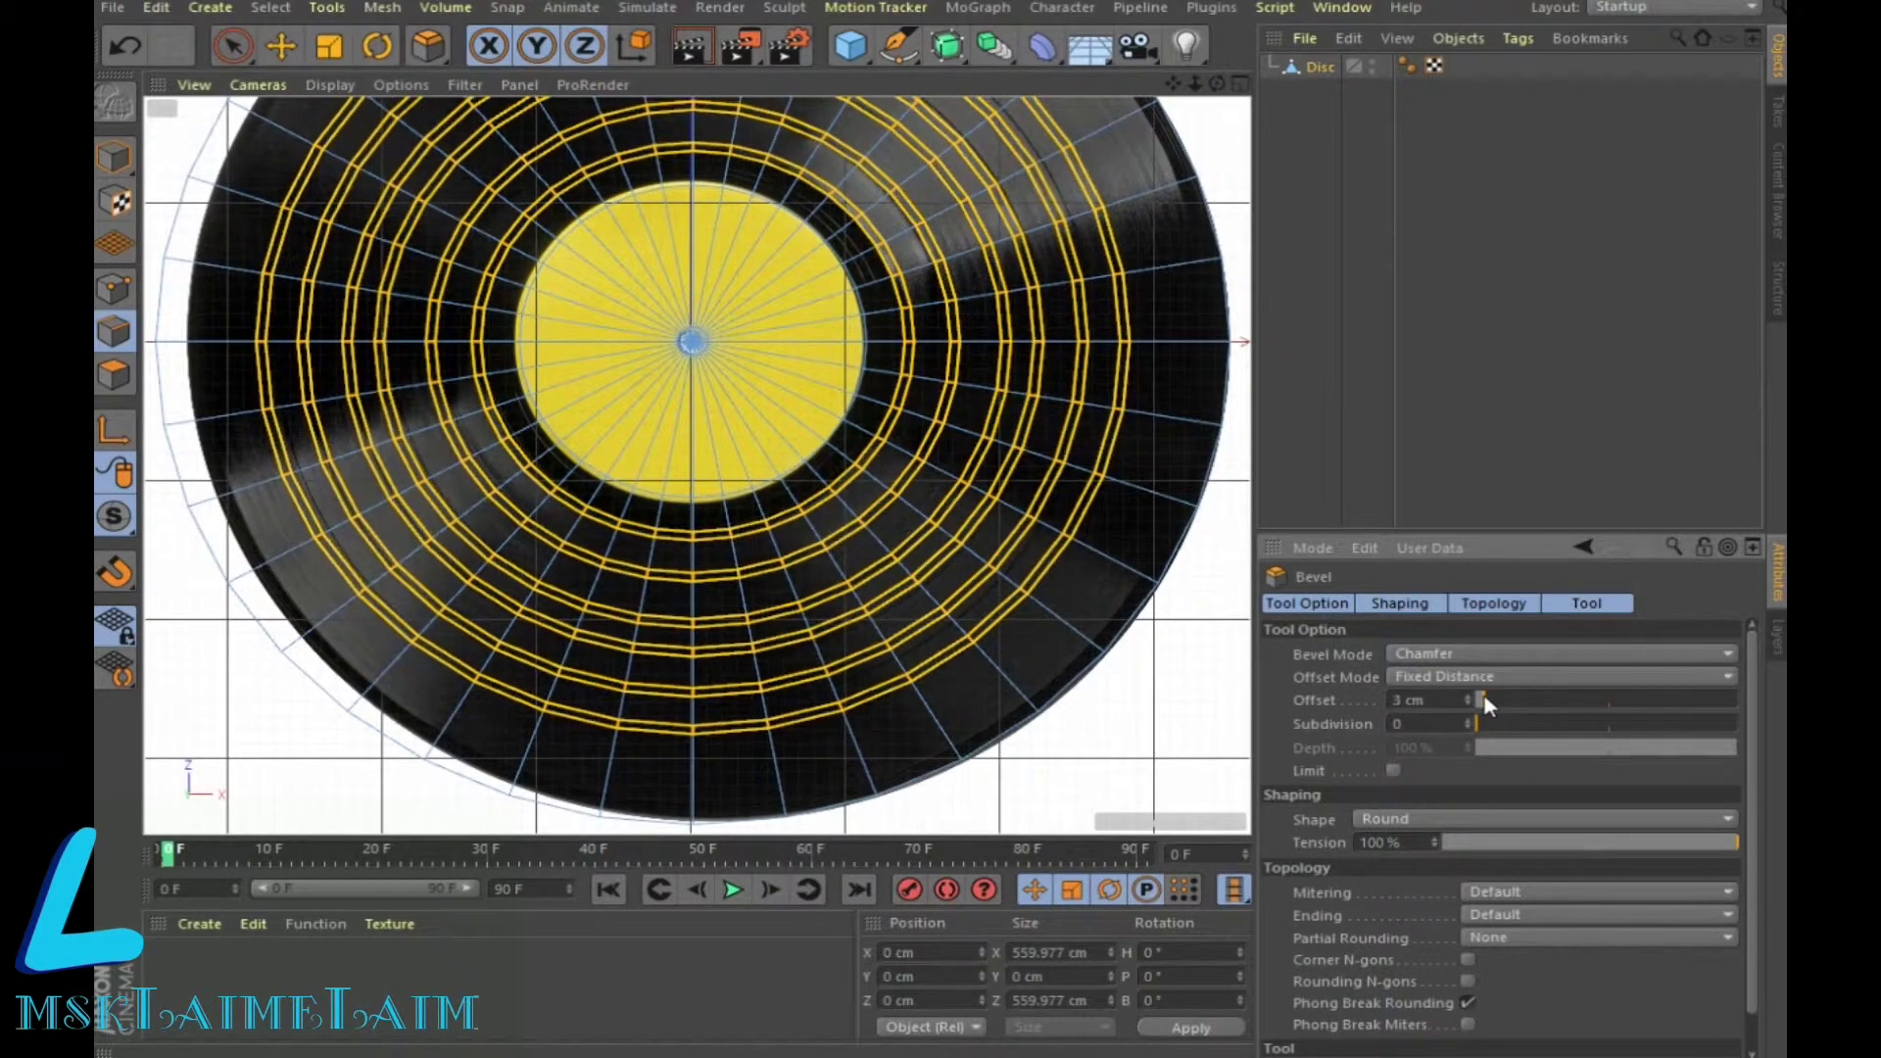
left_click_drag(1483, 703, 1480, 706)
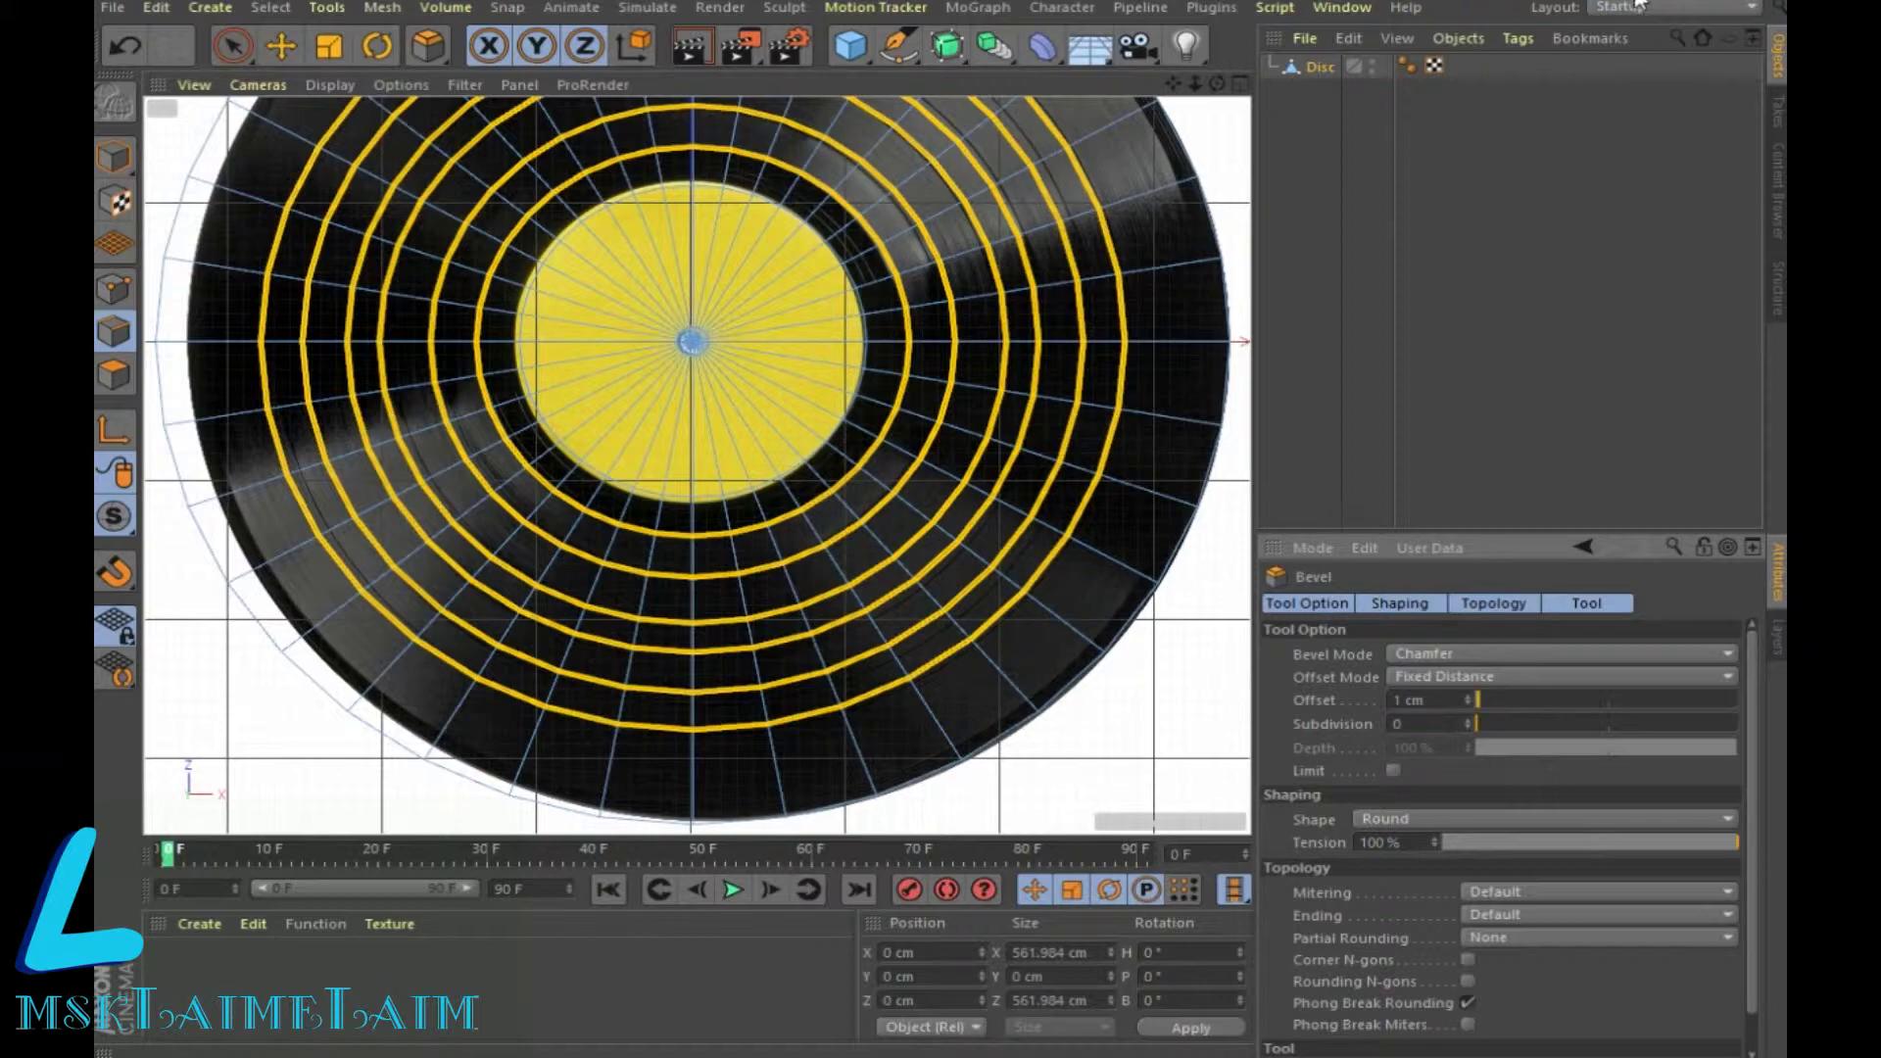
left_click(1241, 85)
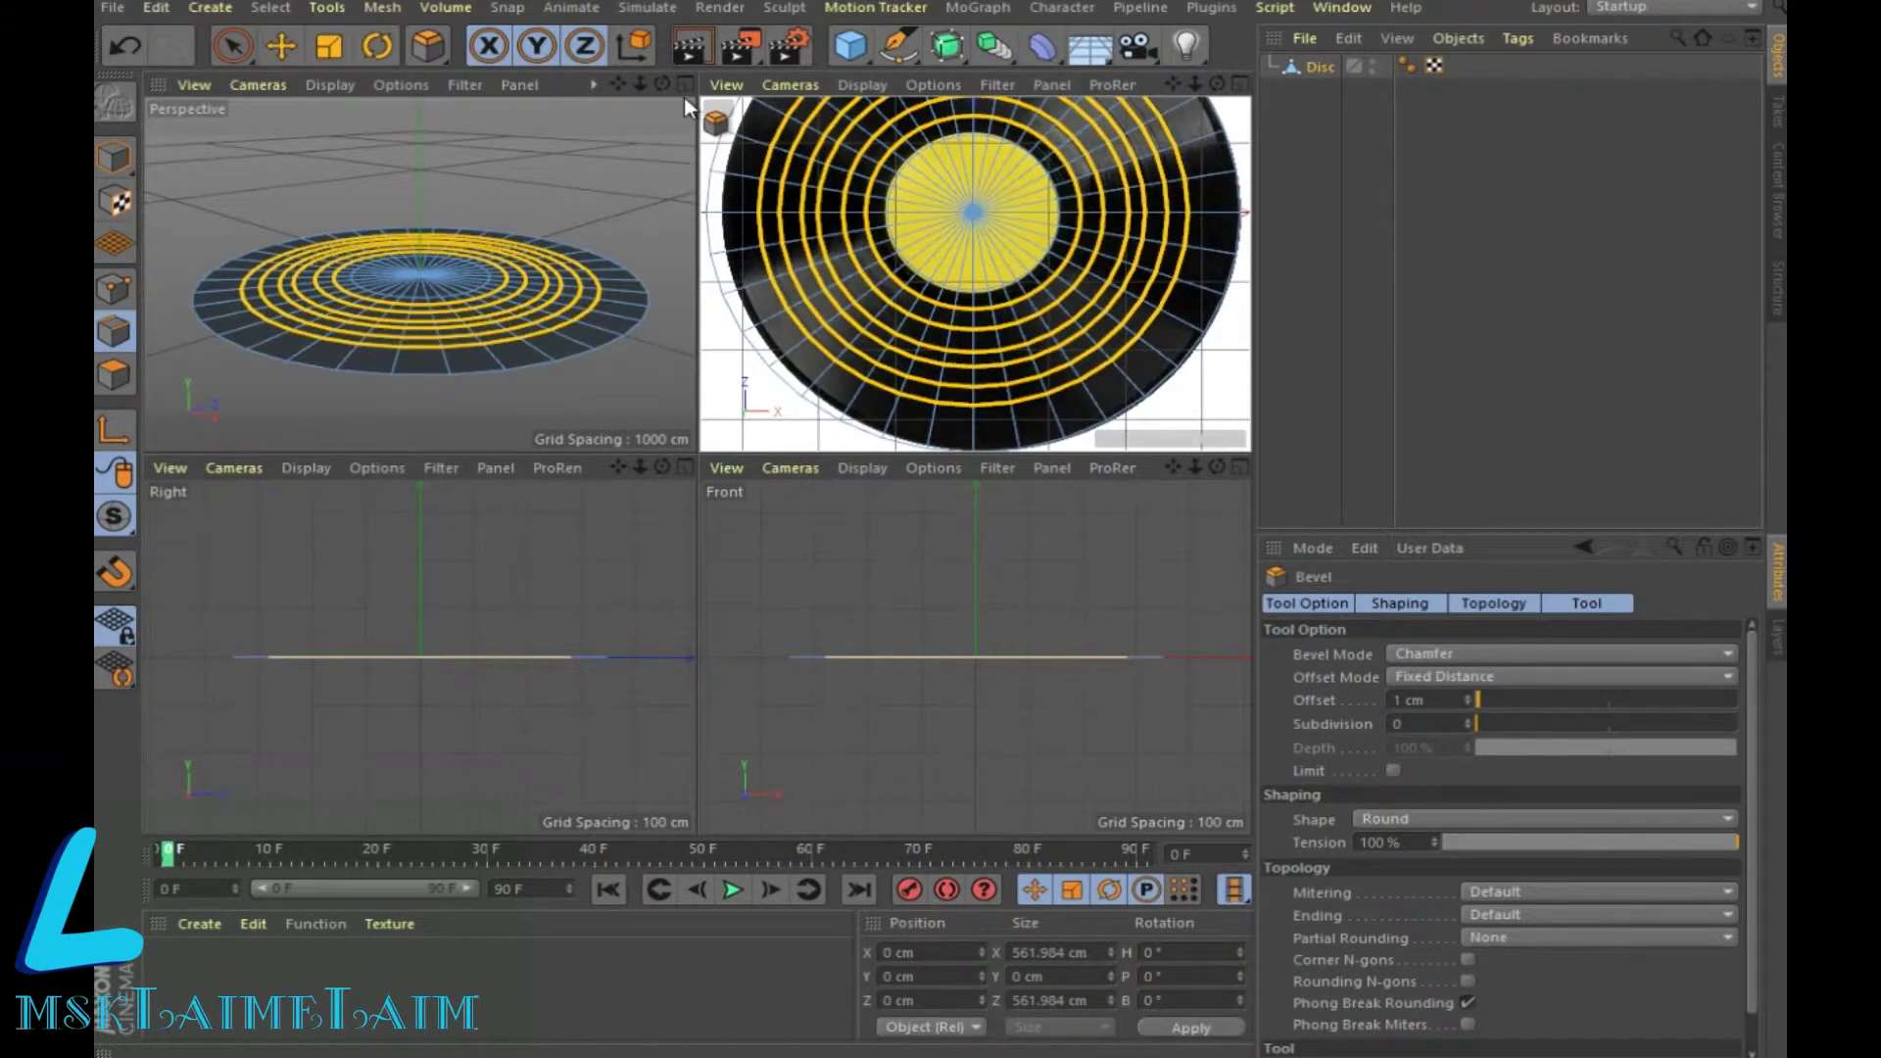
Step: Maximize Perspective view, convert the ring selection to polygons and paint-select the centre polygons
left_click(686, 85)
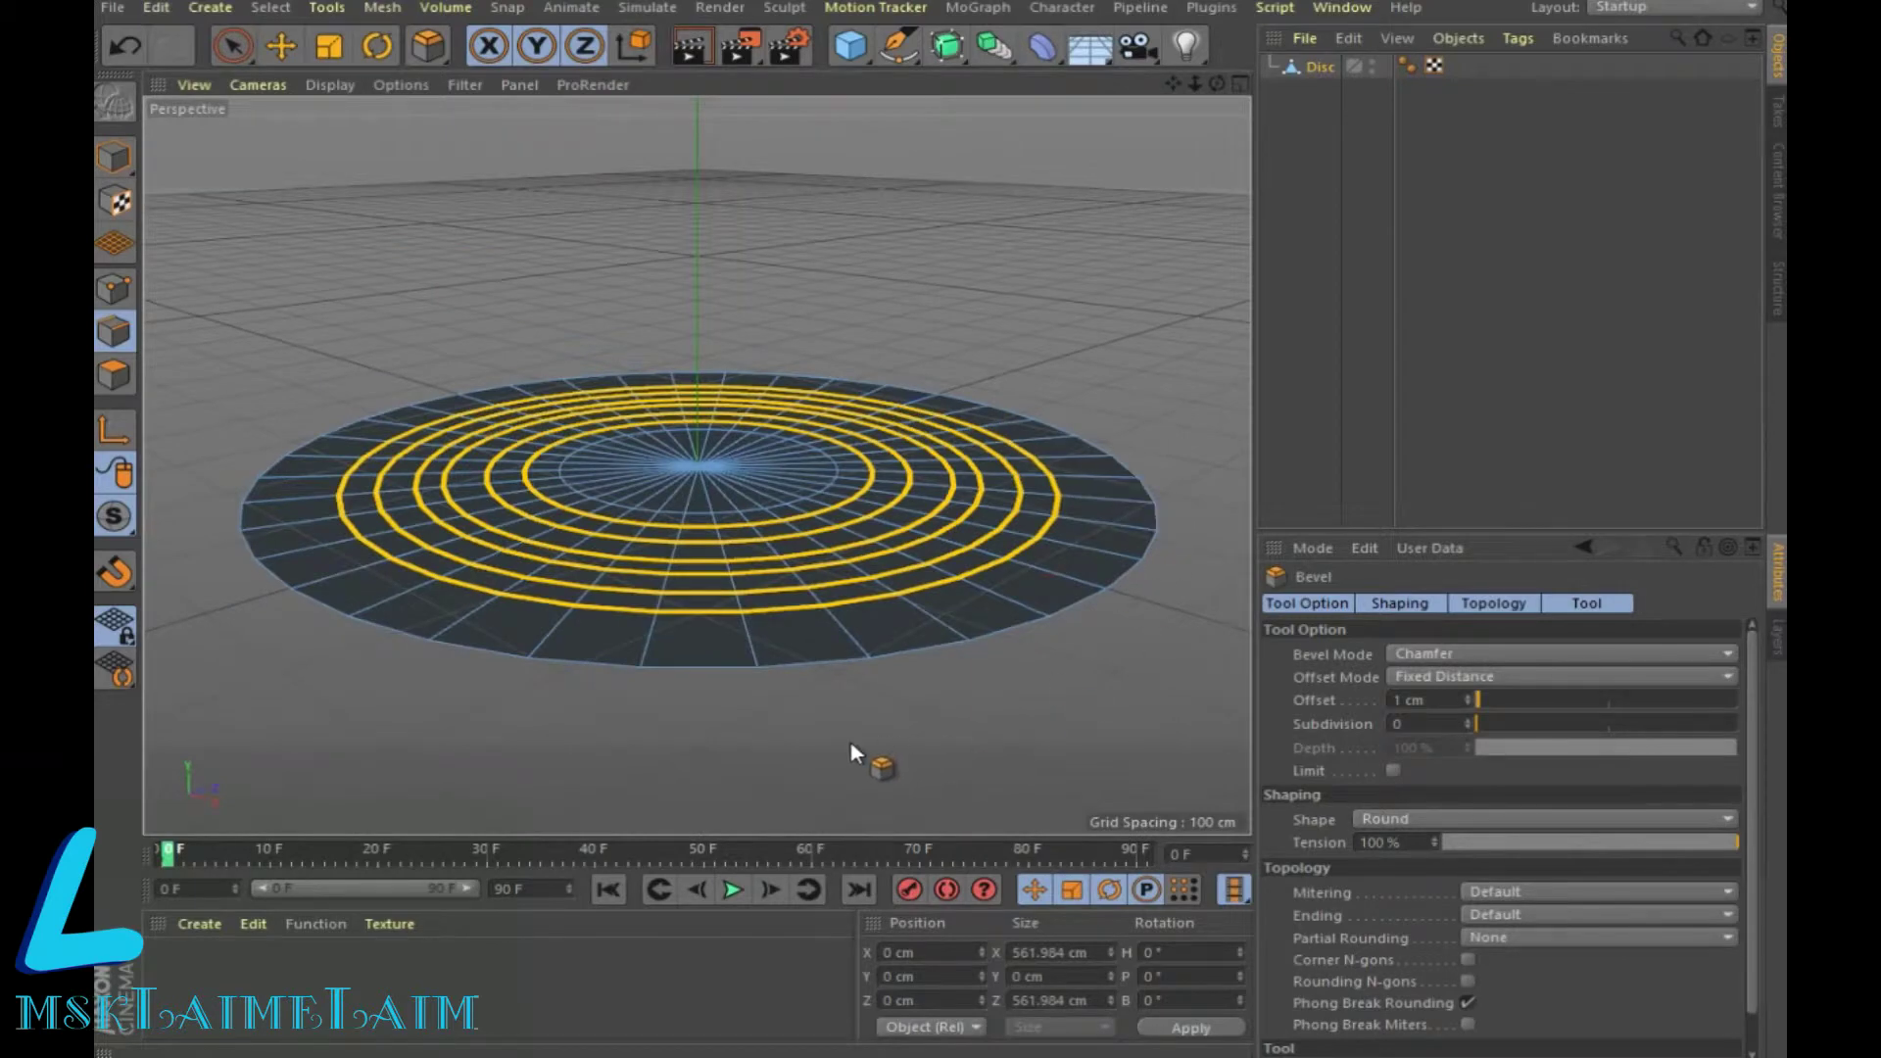
left_click(128, 375, "ctrl")
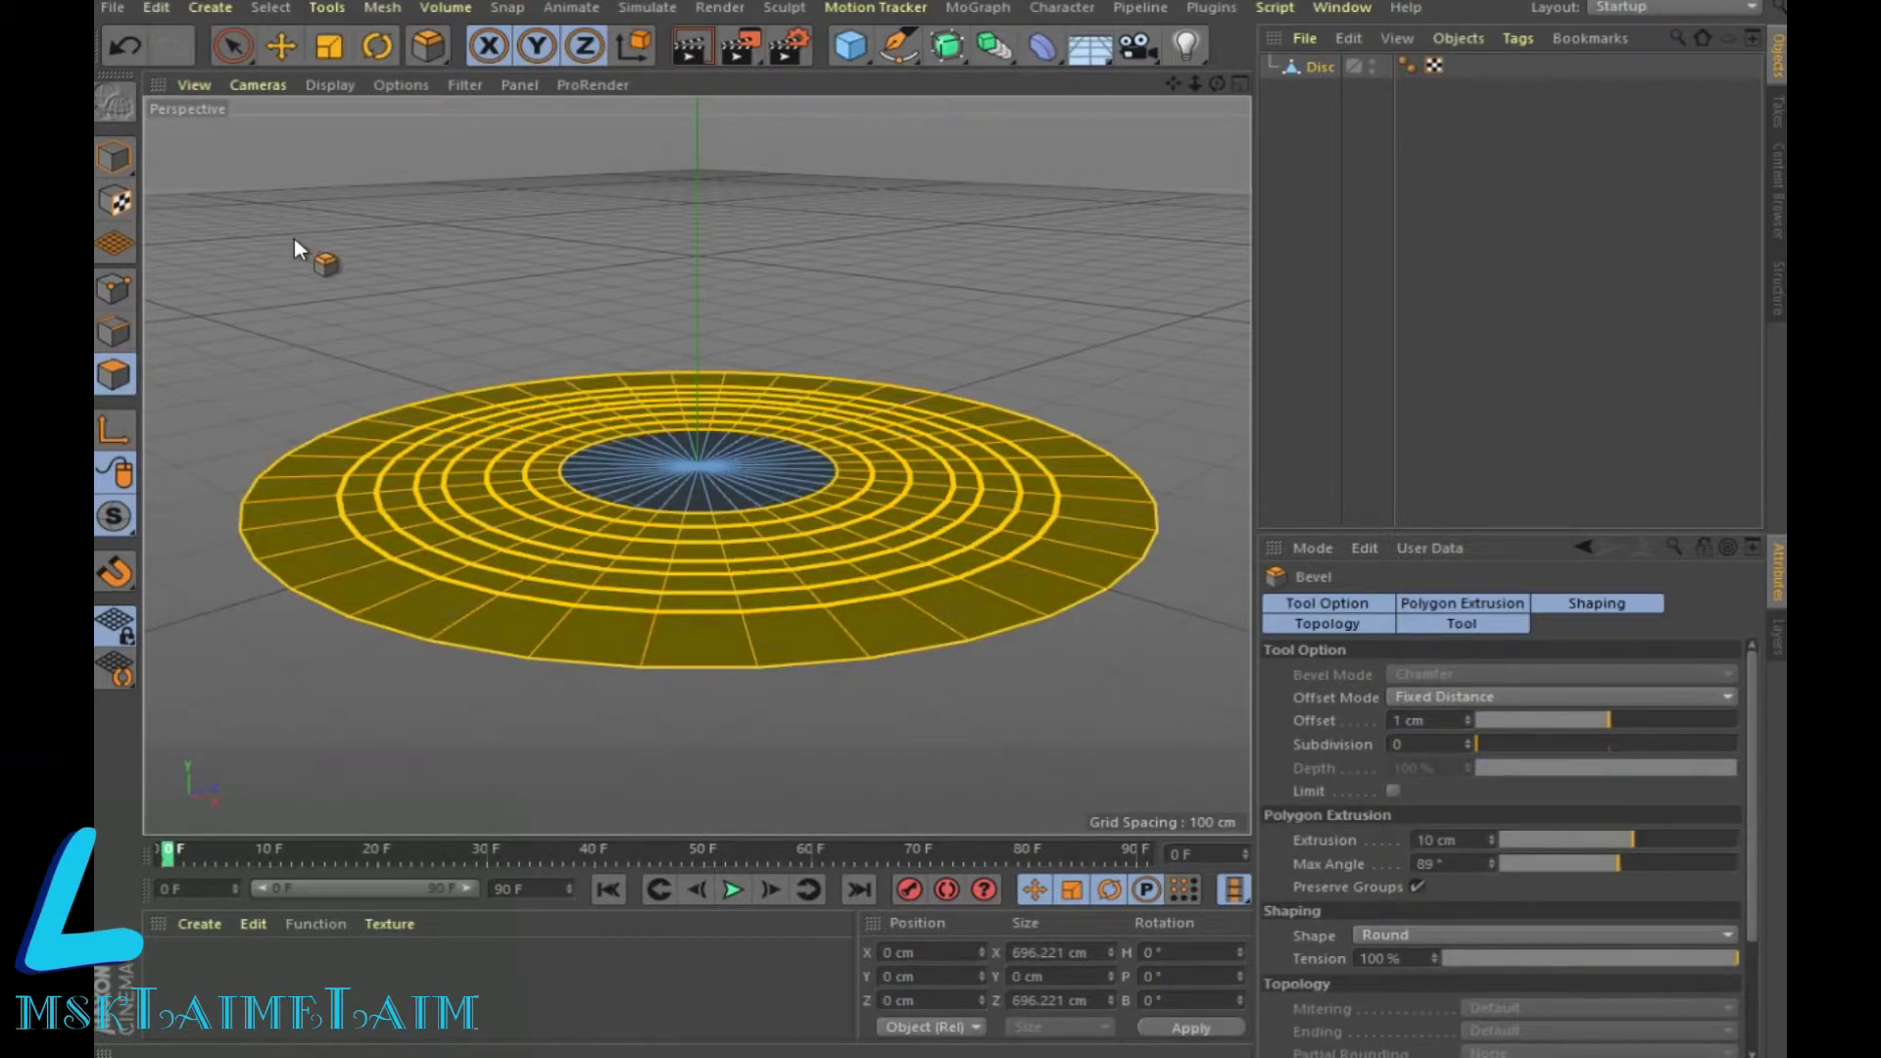
left_click(232, 47)
left_click_drag(576, 470, 650, 473)
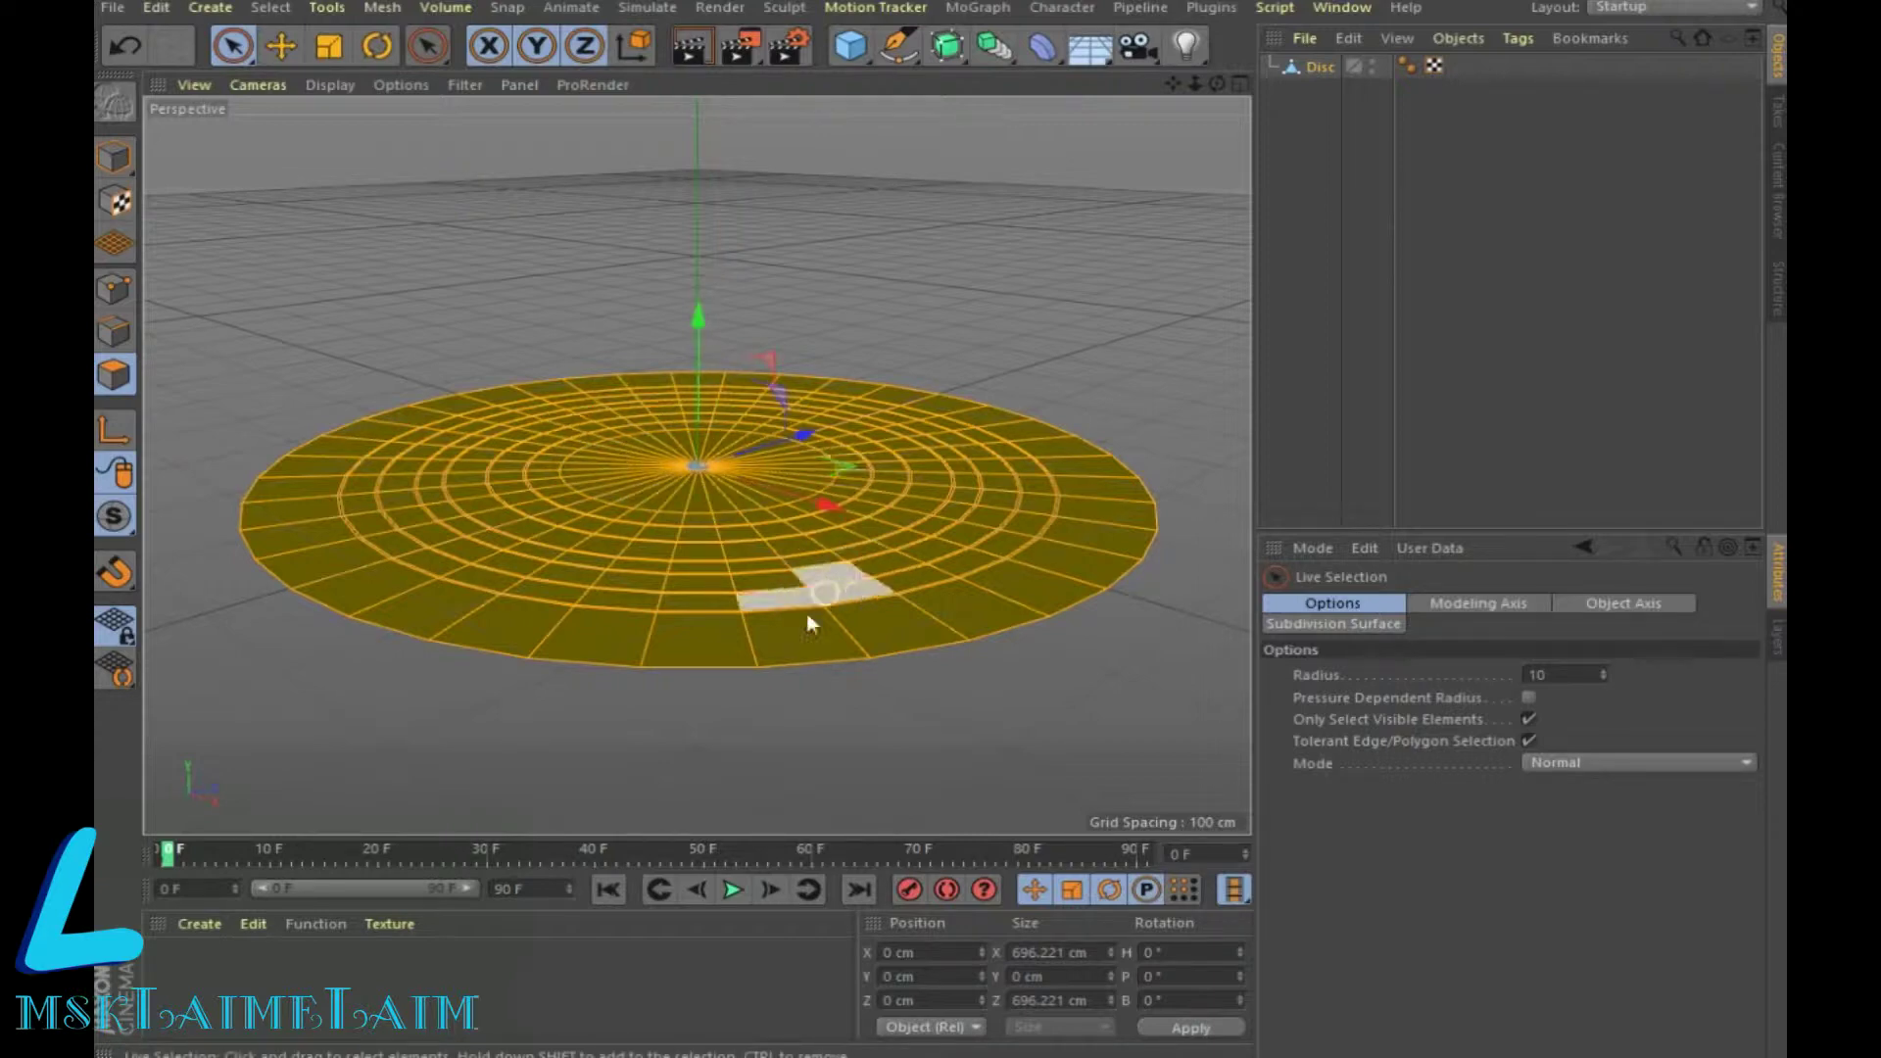
right_click(785, 634)
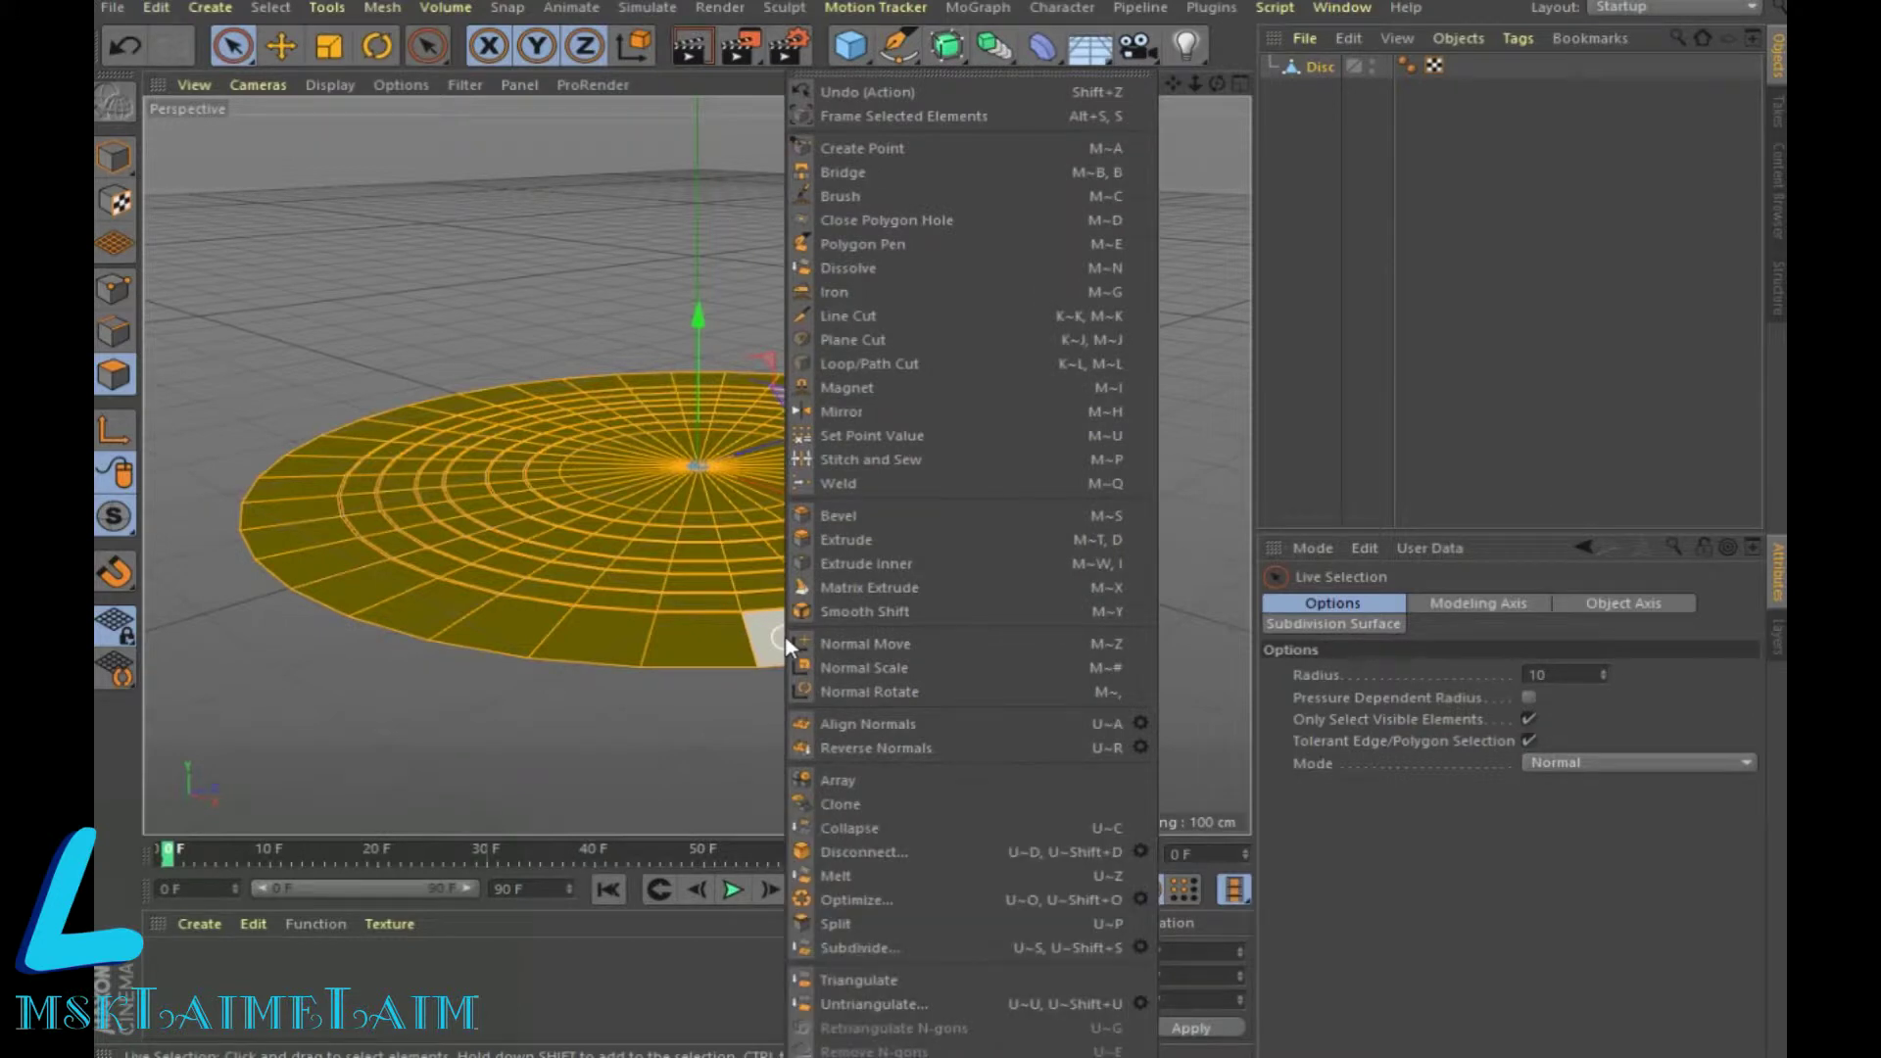
Step: Extrude the selected disc faces with a 3 cm offset and orbit to inspect the result
left_click(891, 541)
left_click_drag(1429, 681, 1407, 679)
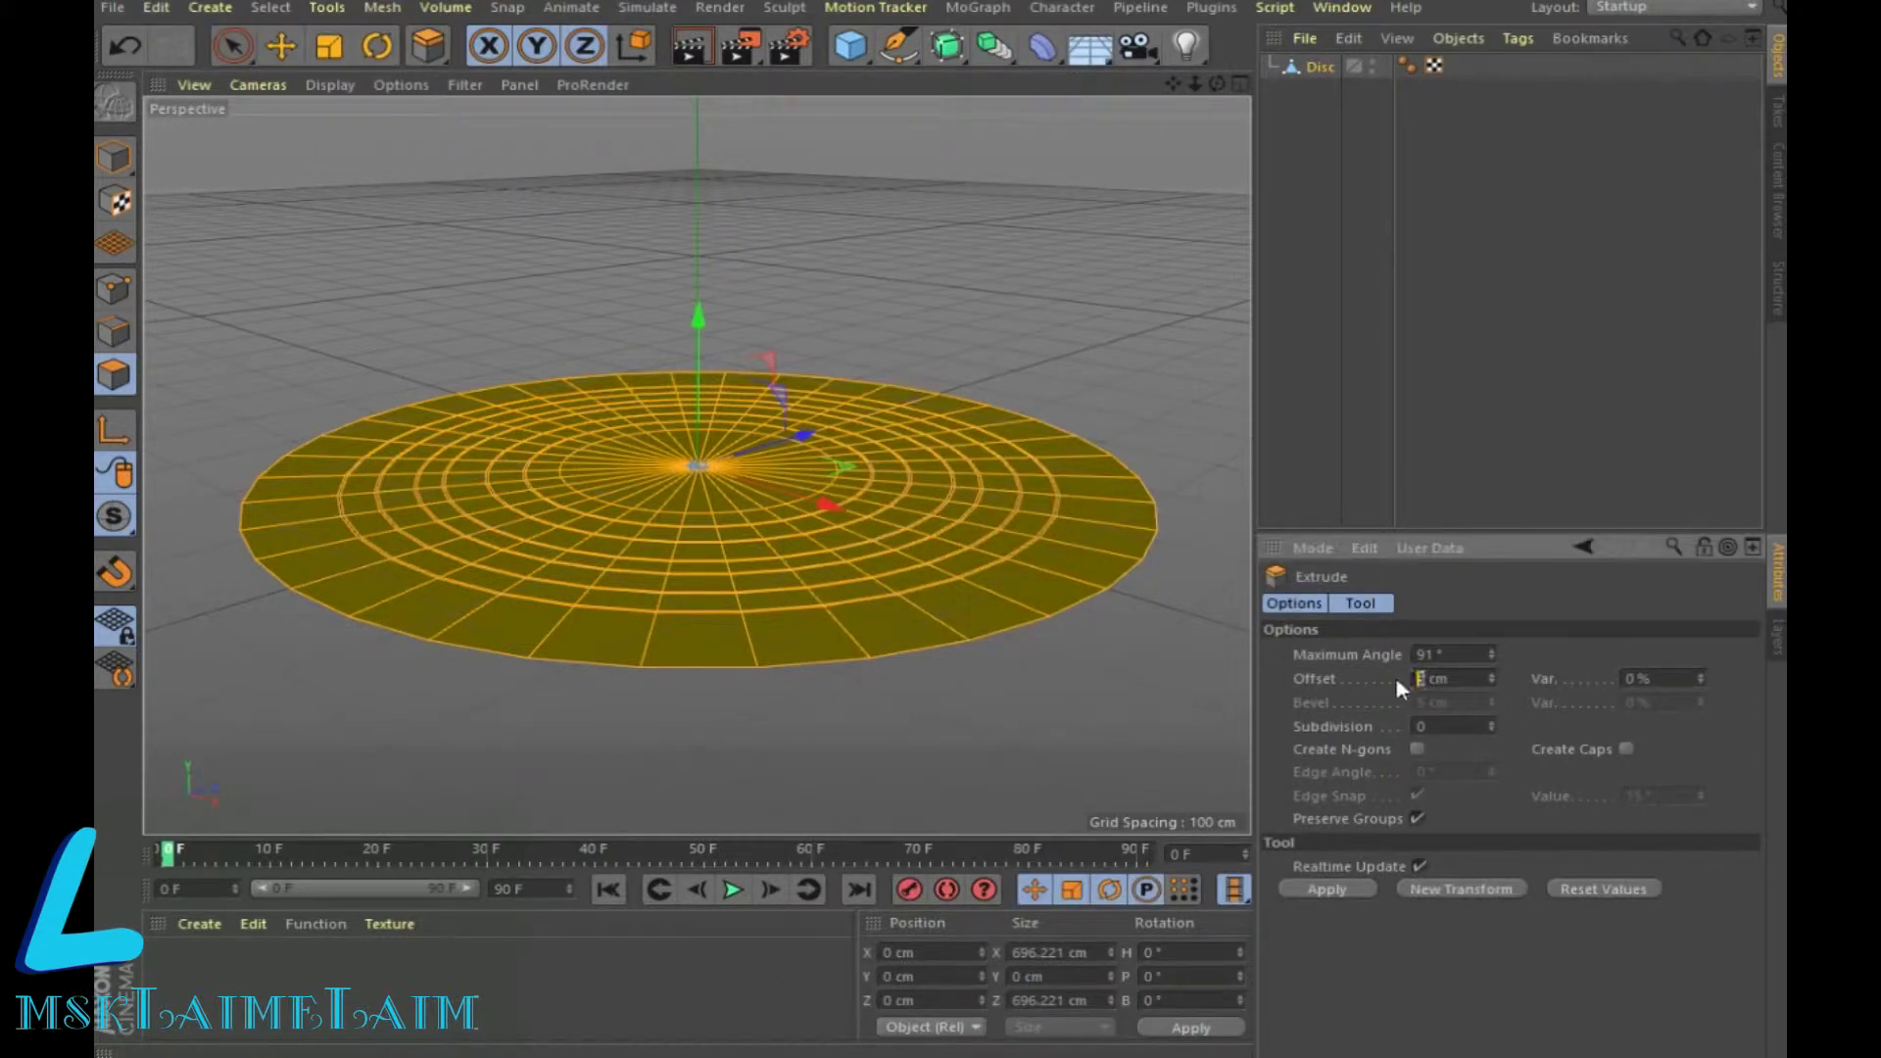
type("3")
left_click(1323, 891)
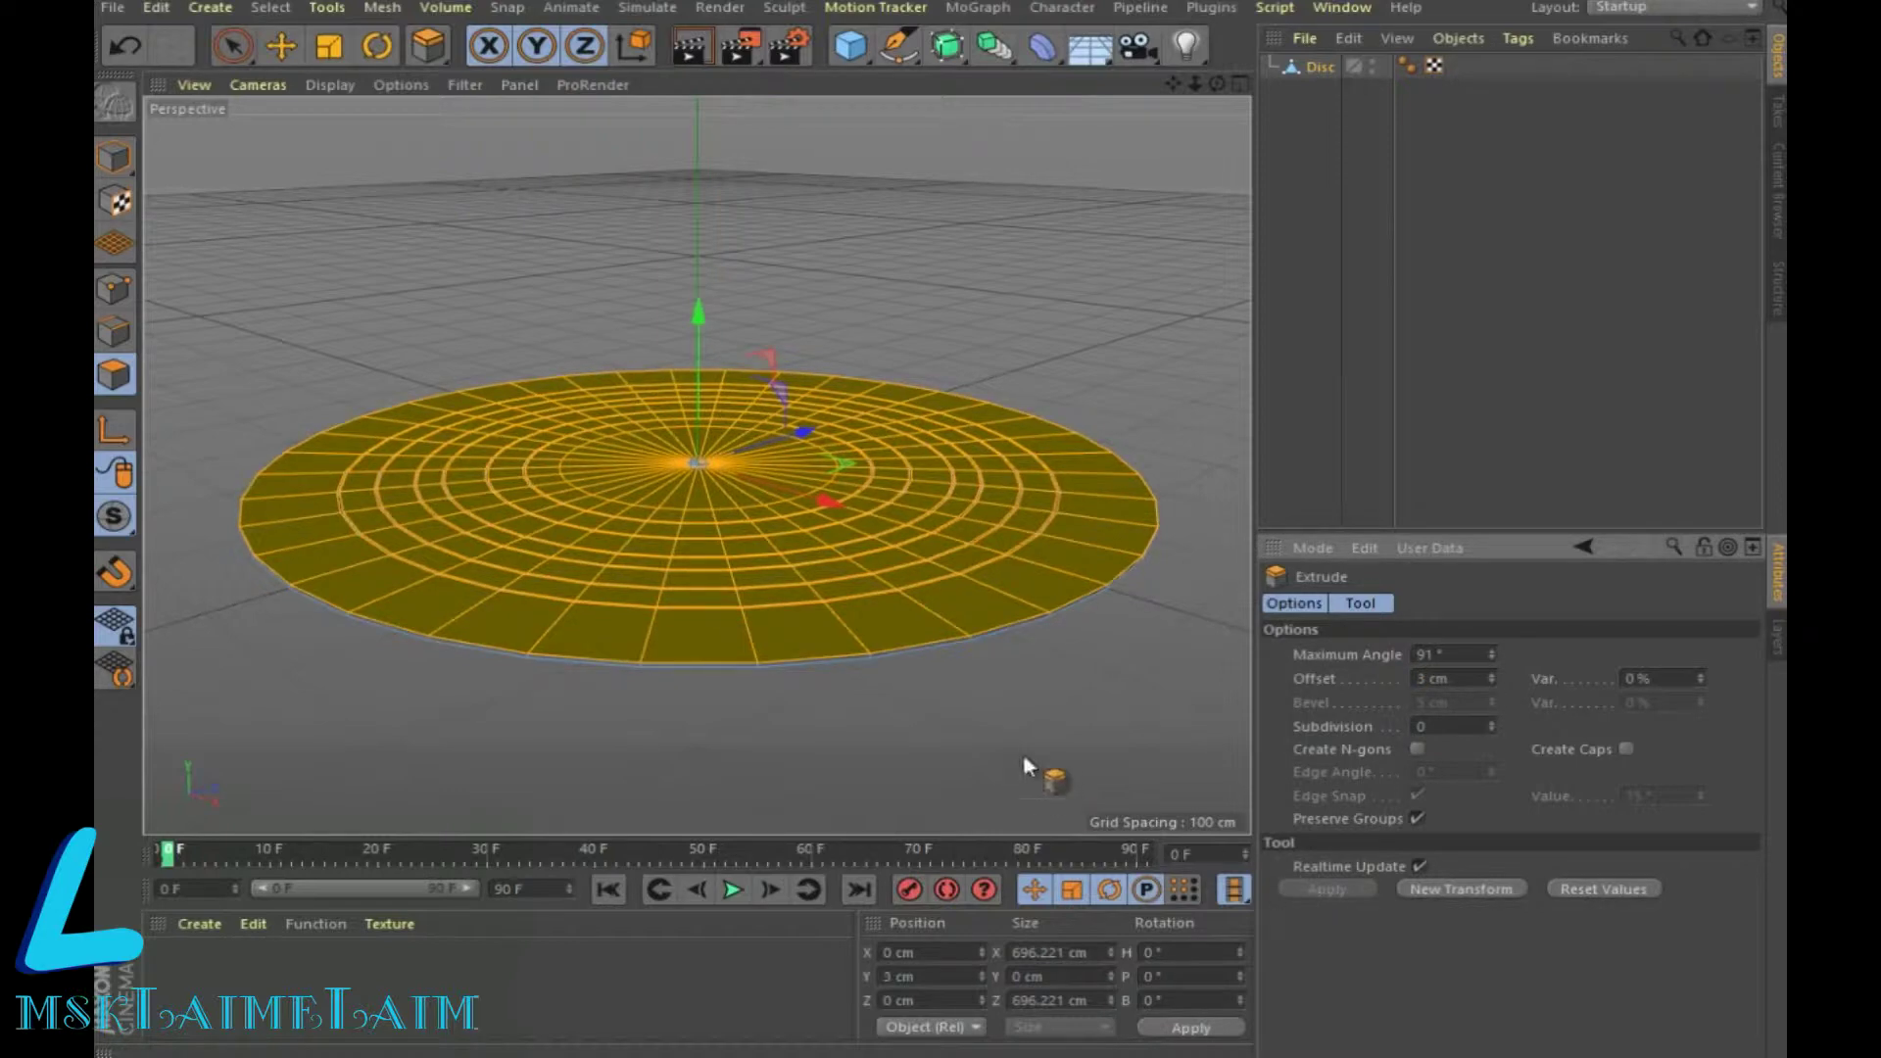
scroll(942, 672, "up", 2)
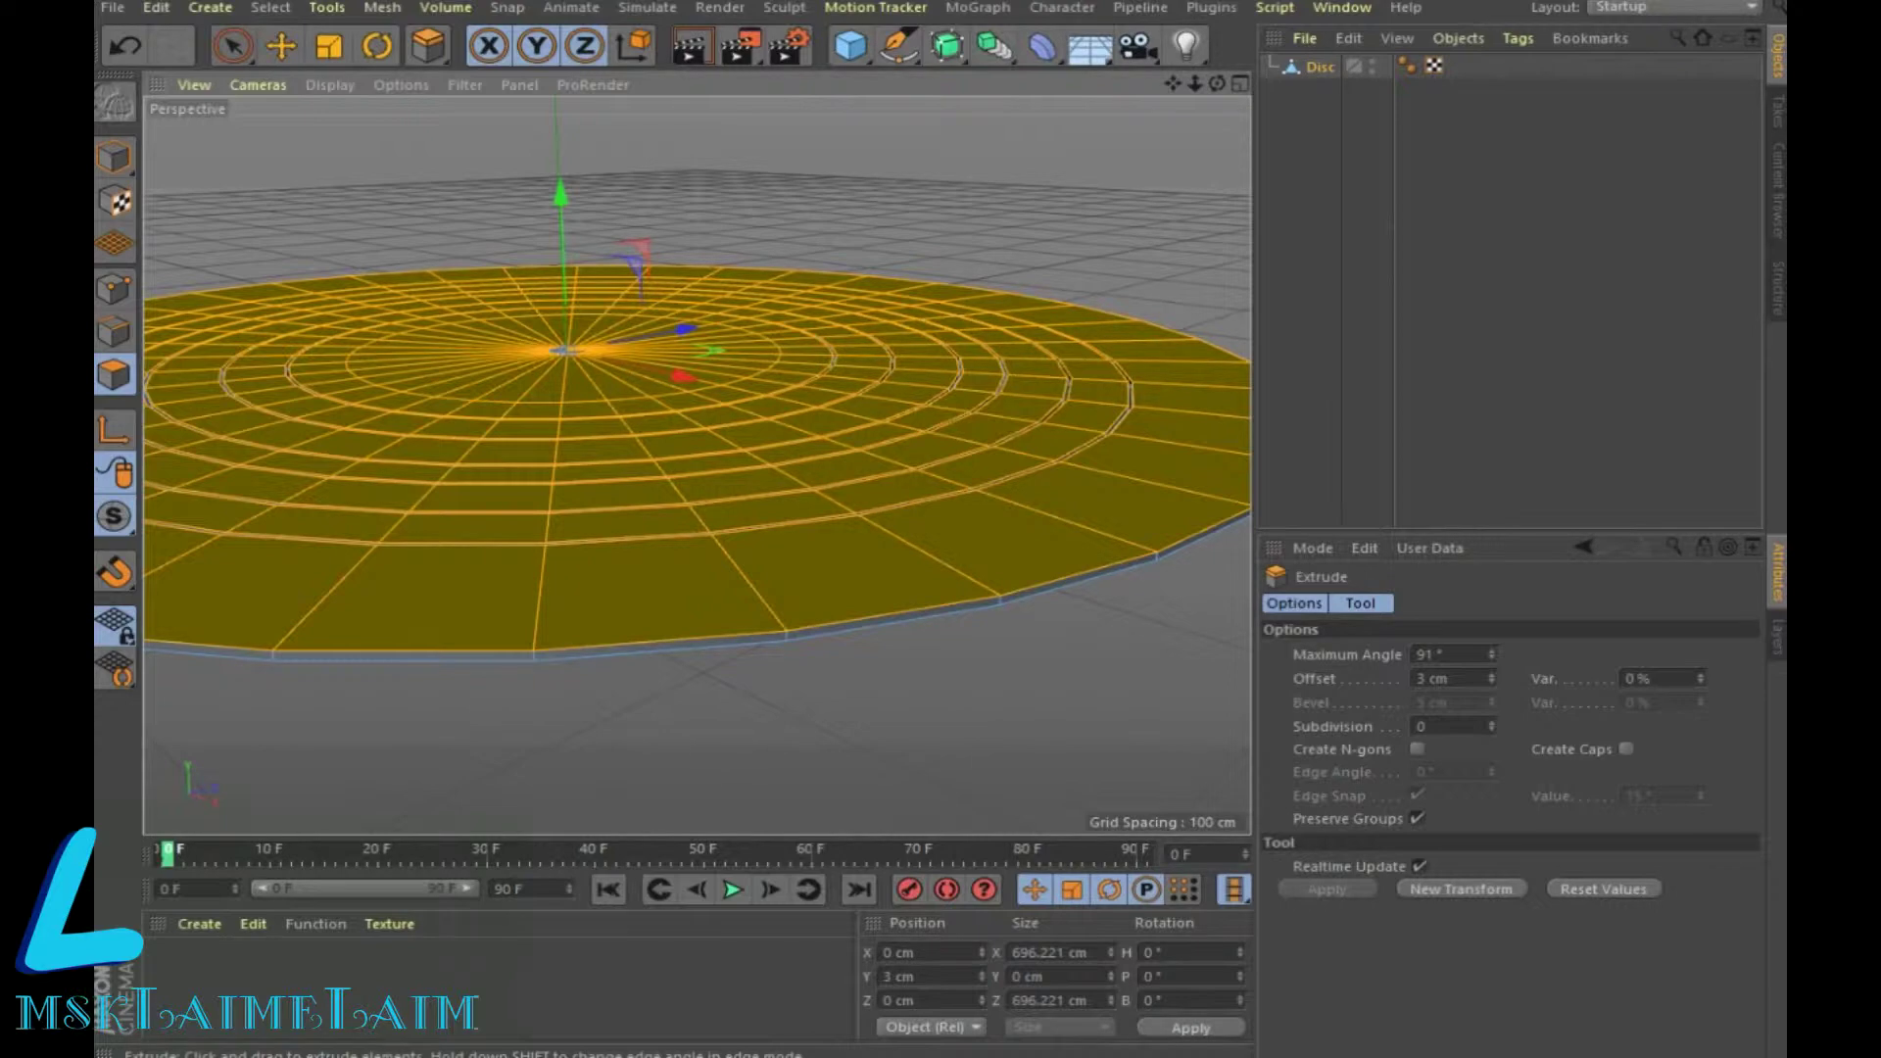
mouse_move(1217, 83)
left_mouse_down()
mouse_move(697, 464)
mouse_move(686, 431)
left_mouse_up()
scroll(985, 253, "down", 2)
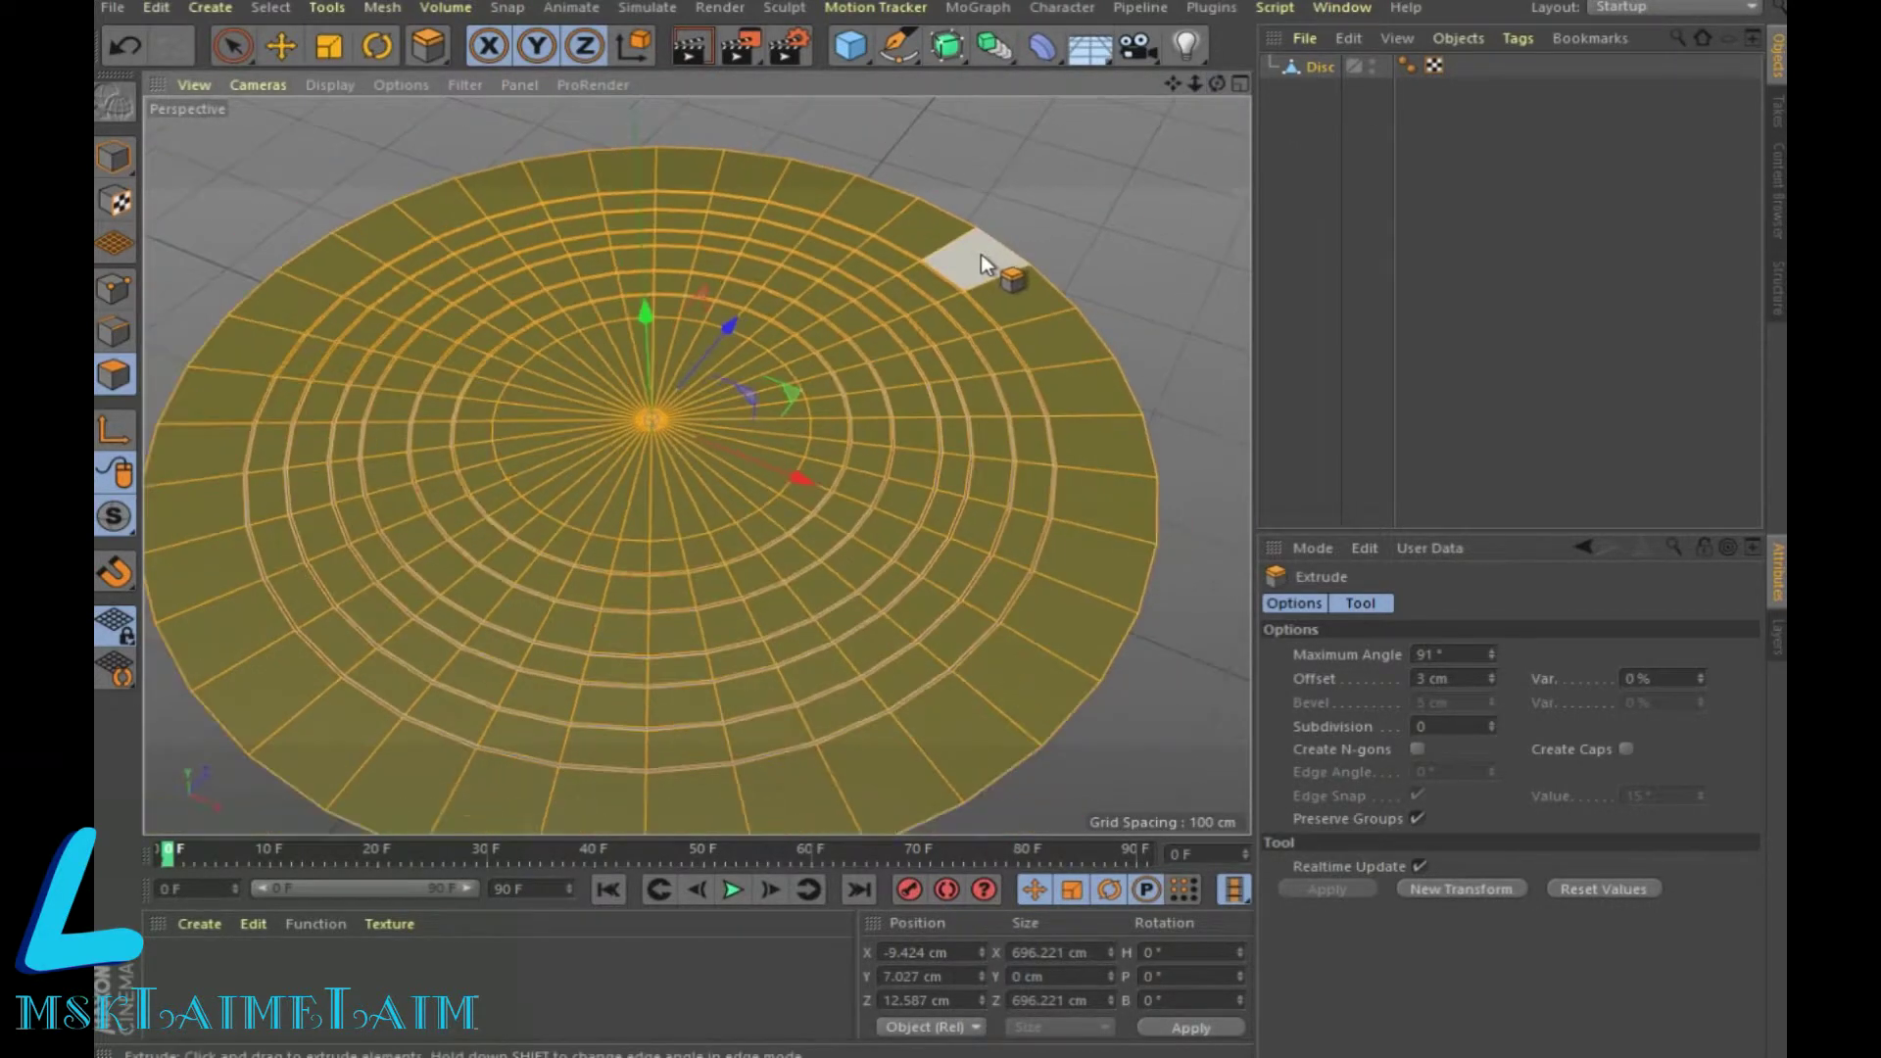
scroll(979, 255, "down", 2)
key("space")
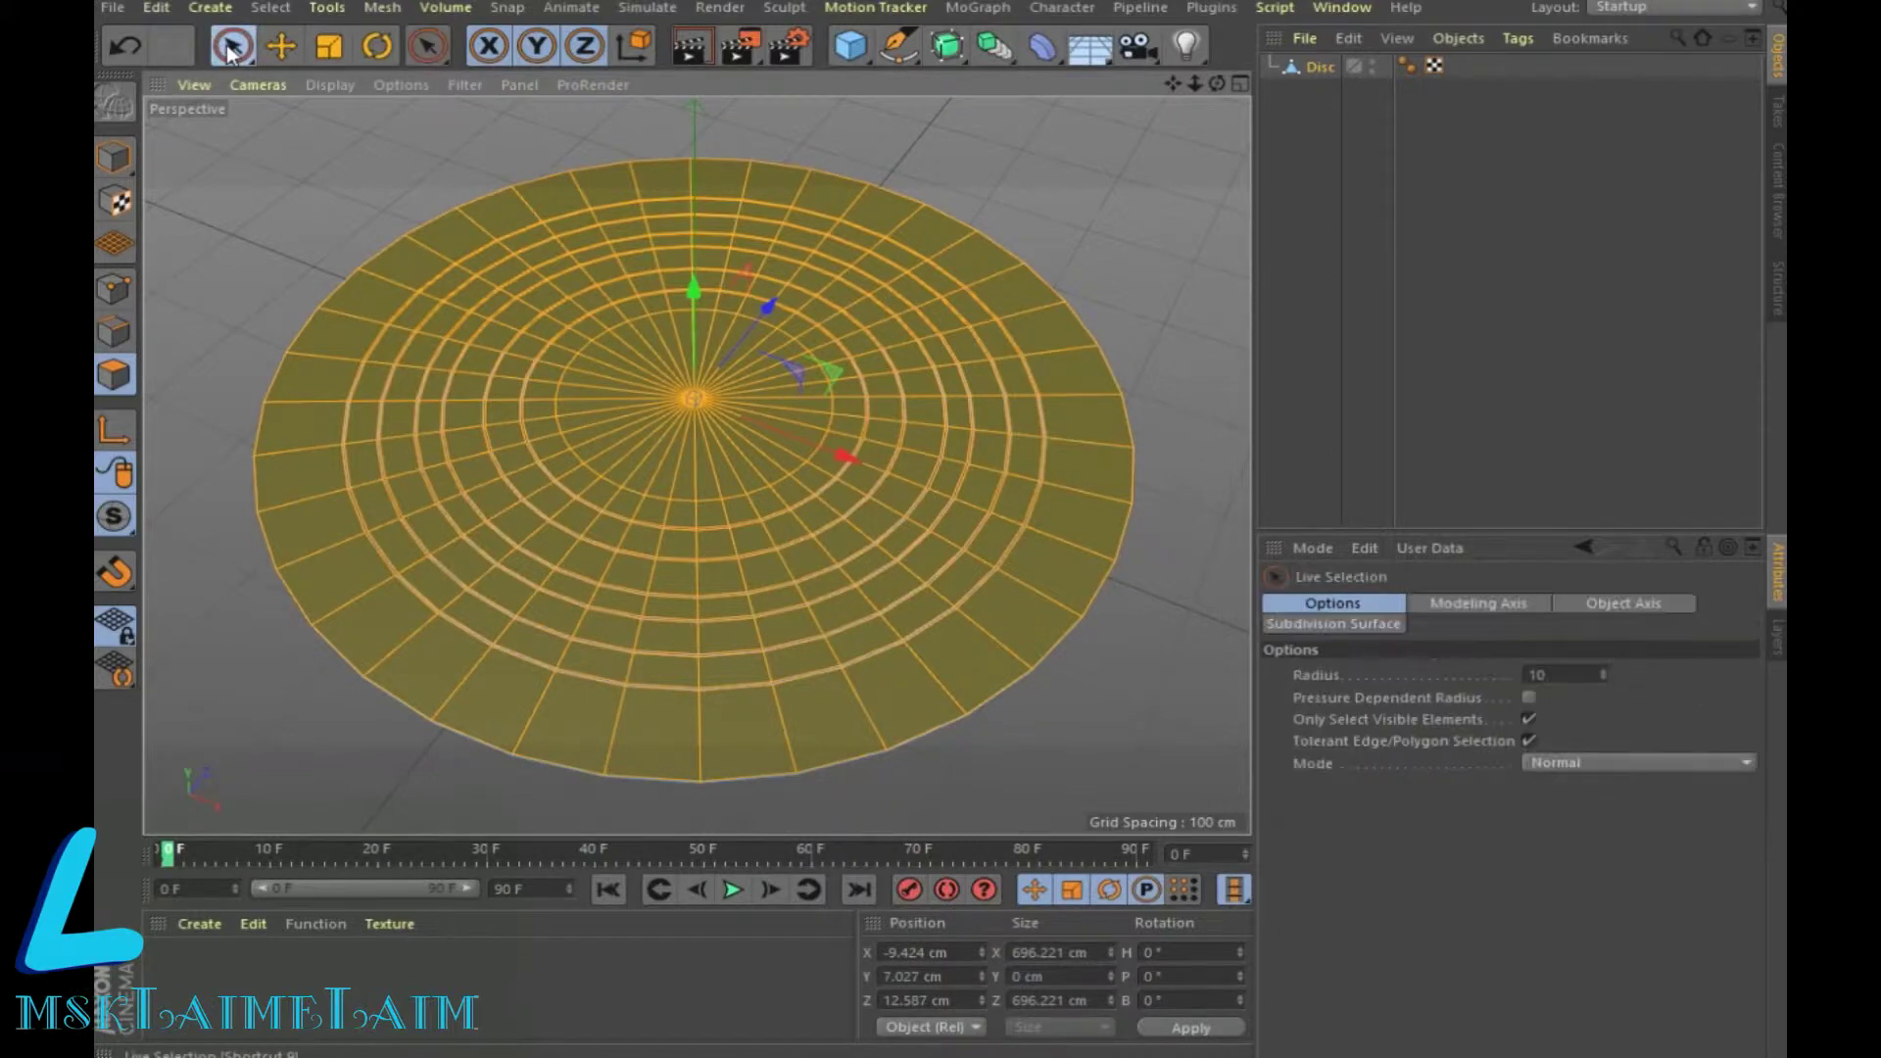
Step: Turn off Only Select Visible Elements and set the Live Selection radius to 20
left_click(1529, 719)
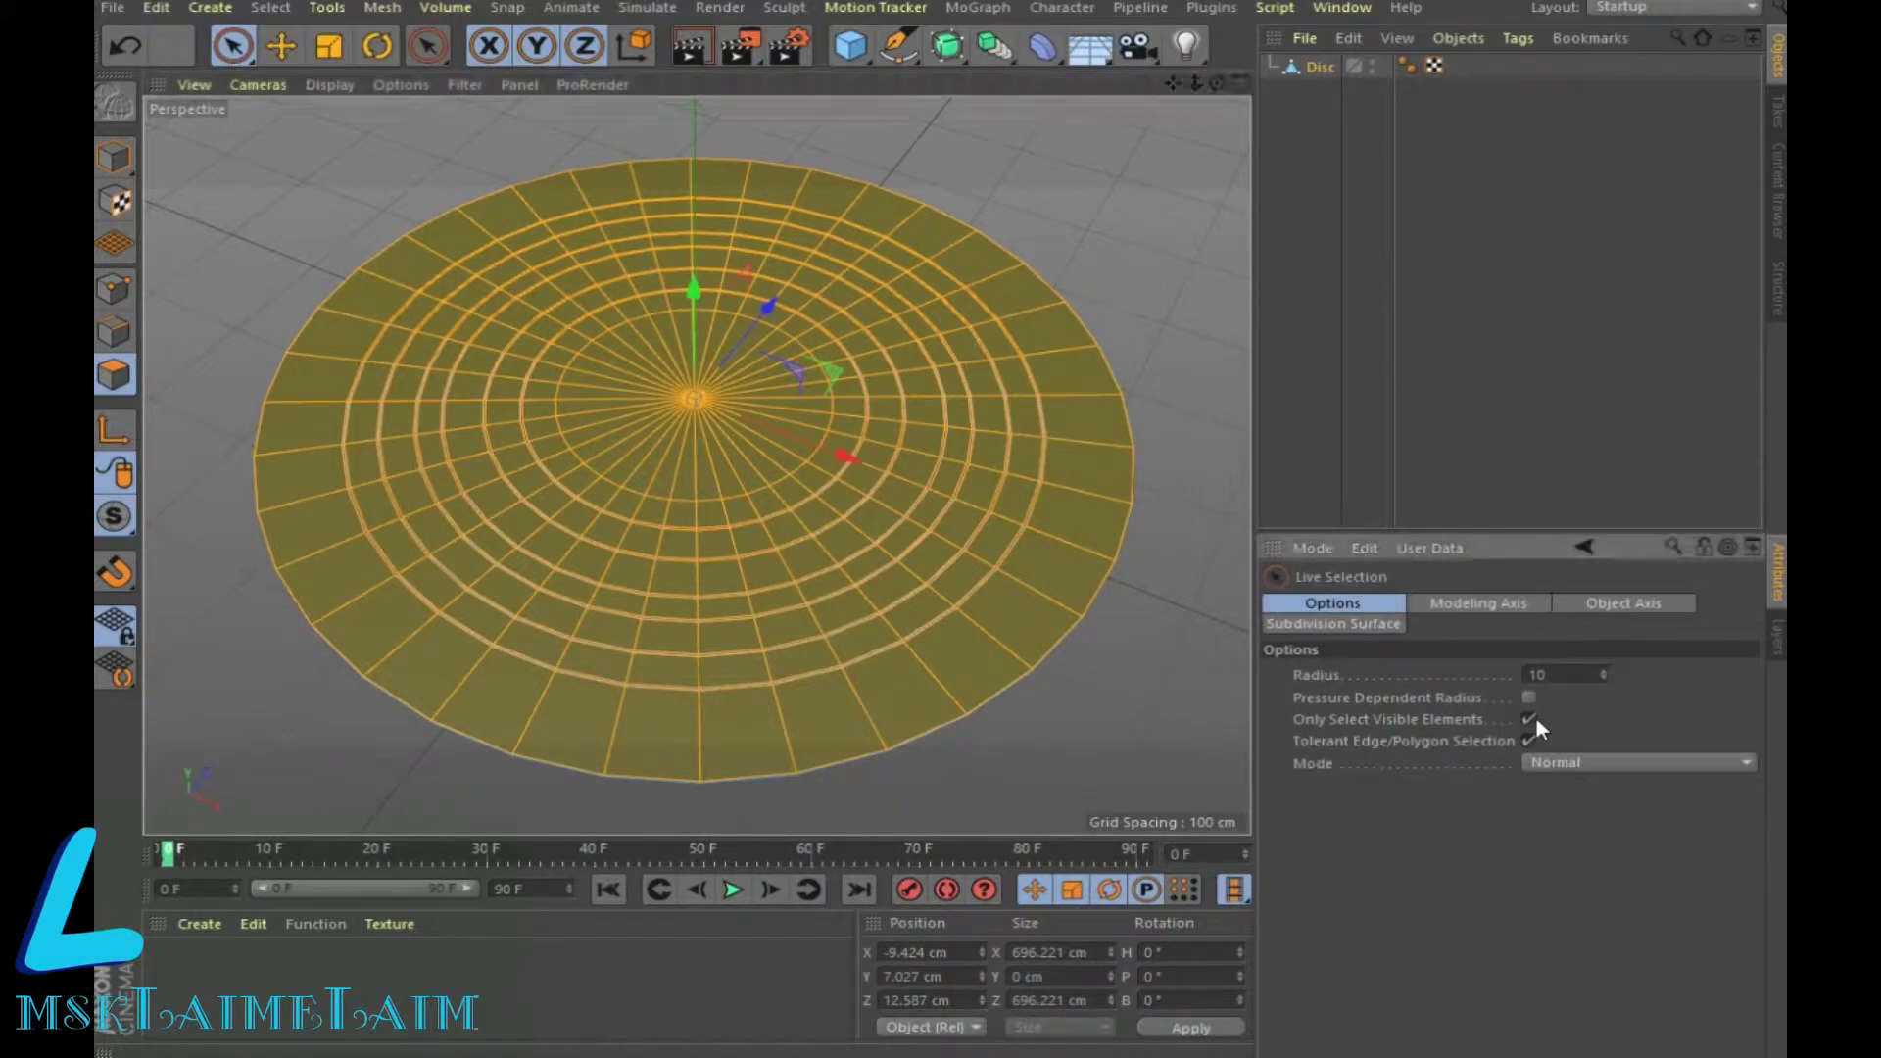
left_click_drag(911, 729, 759, 648)
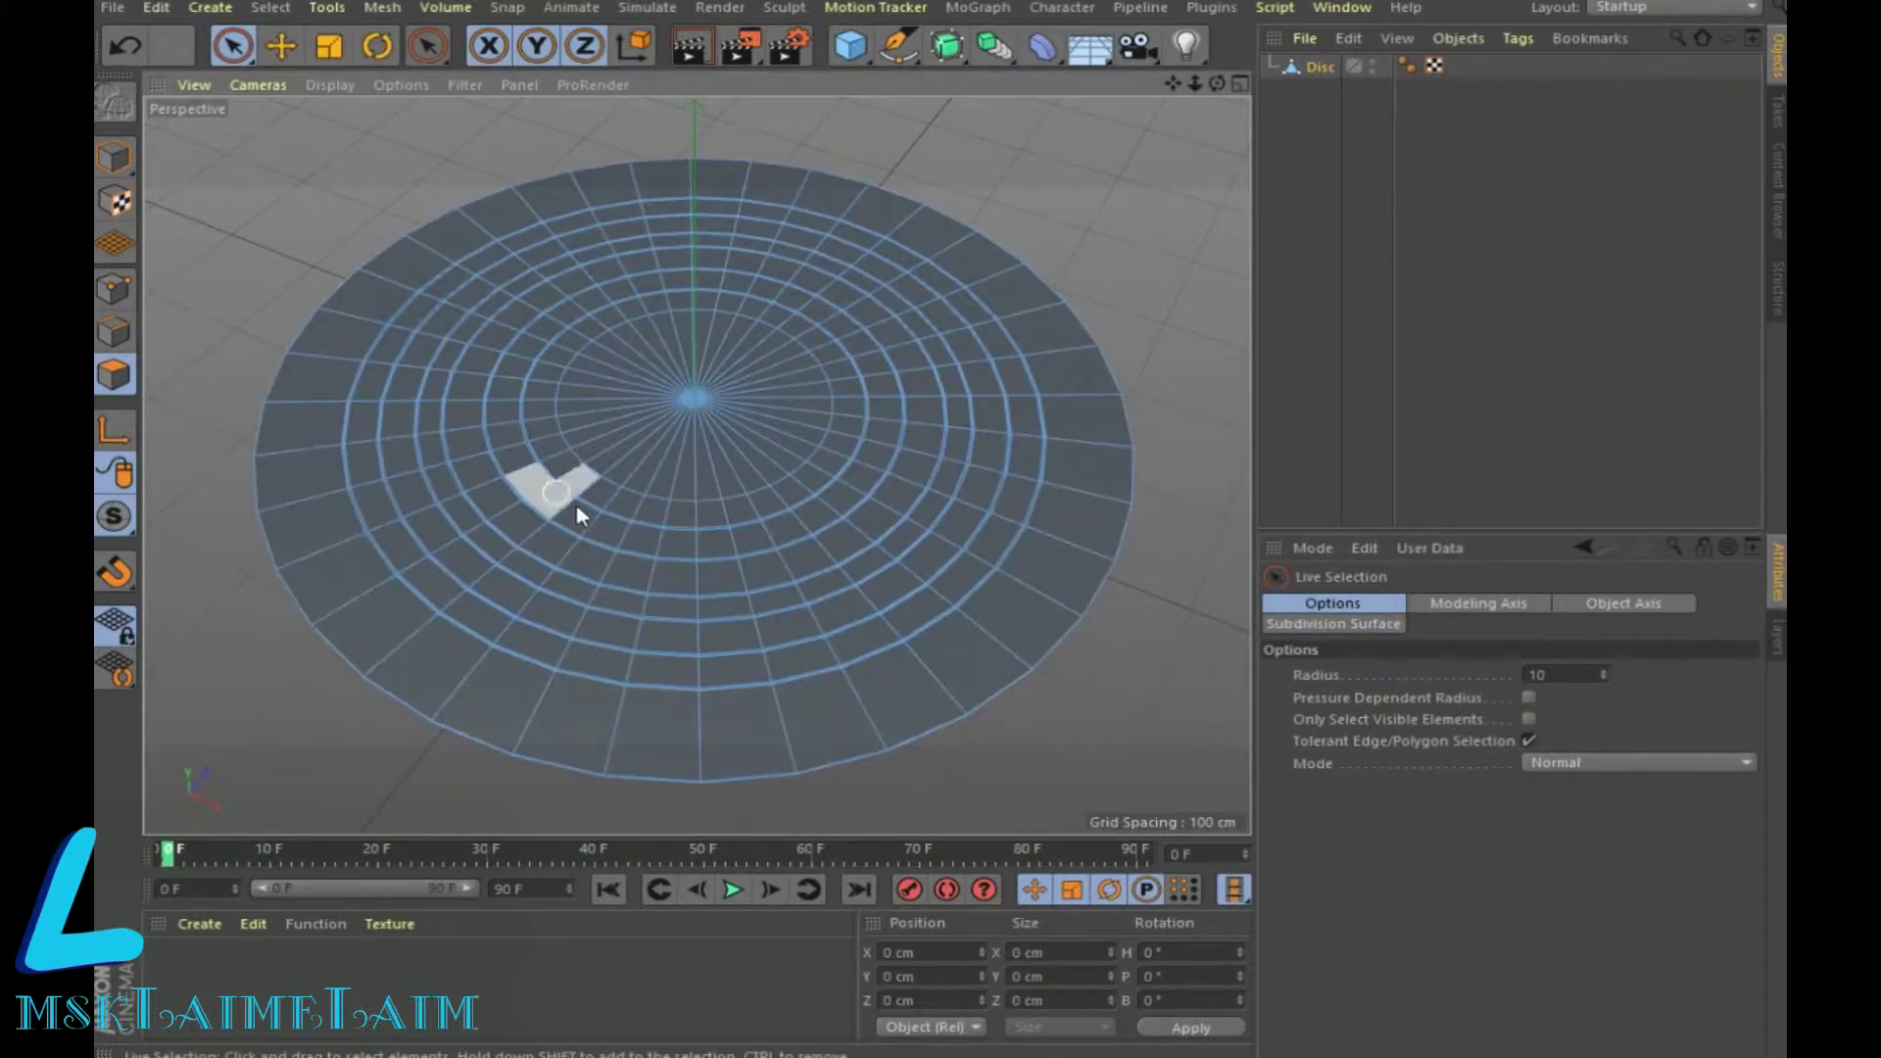
left_click(1605, 672)
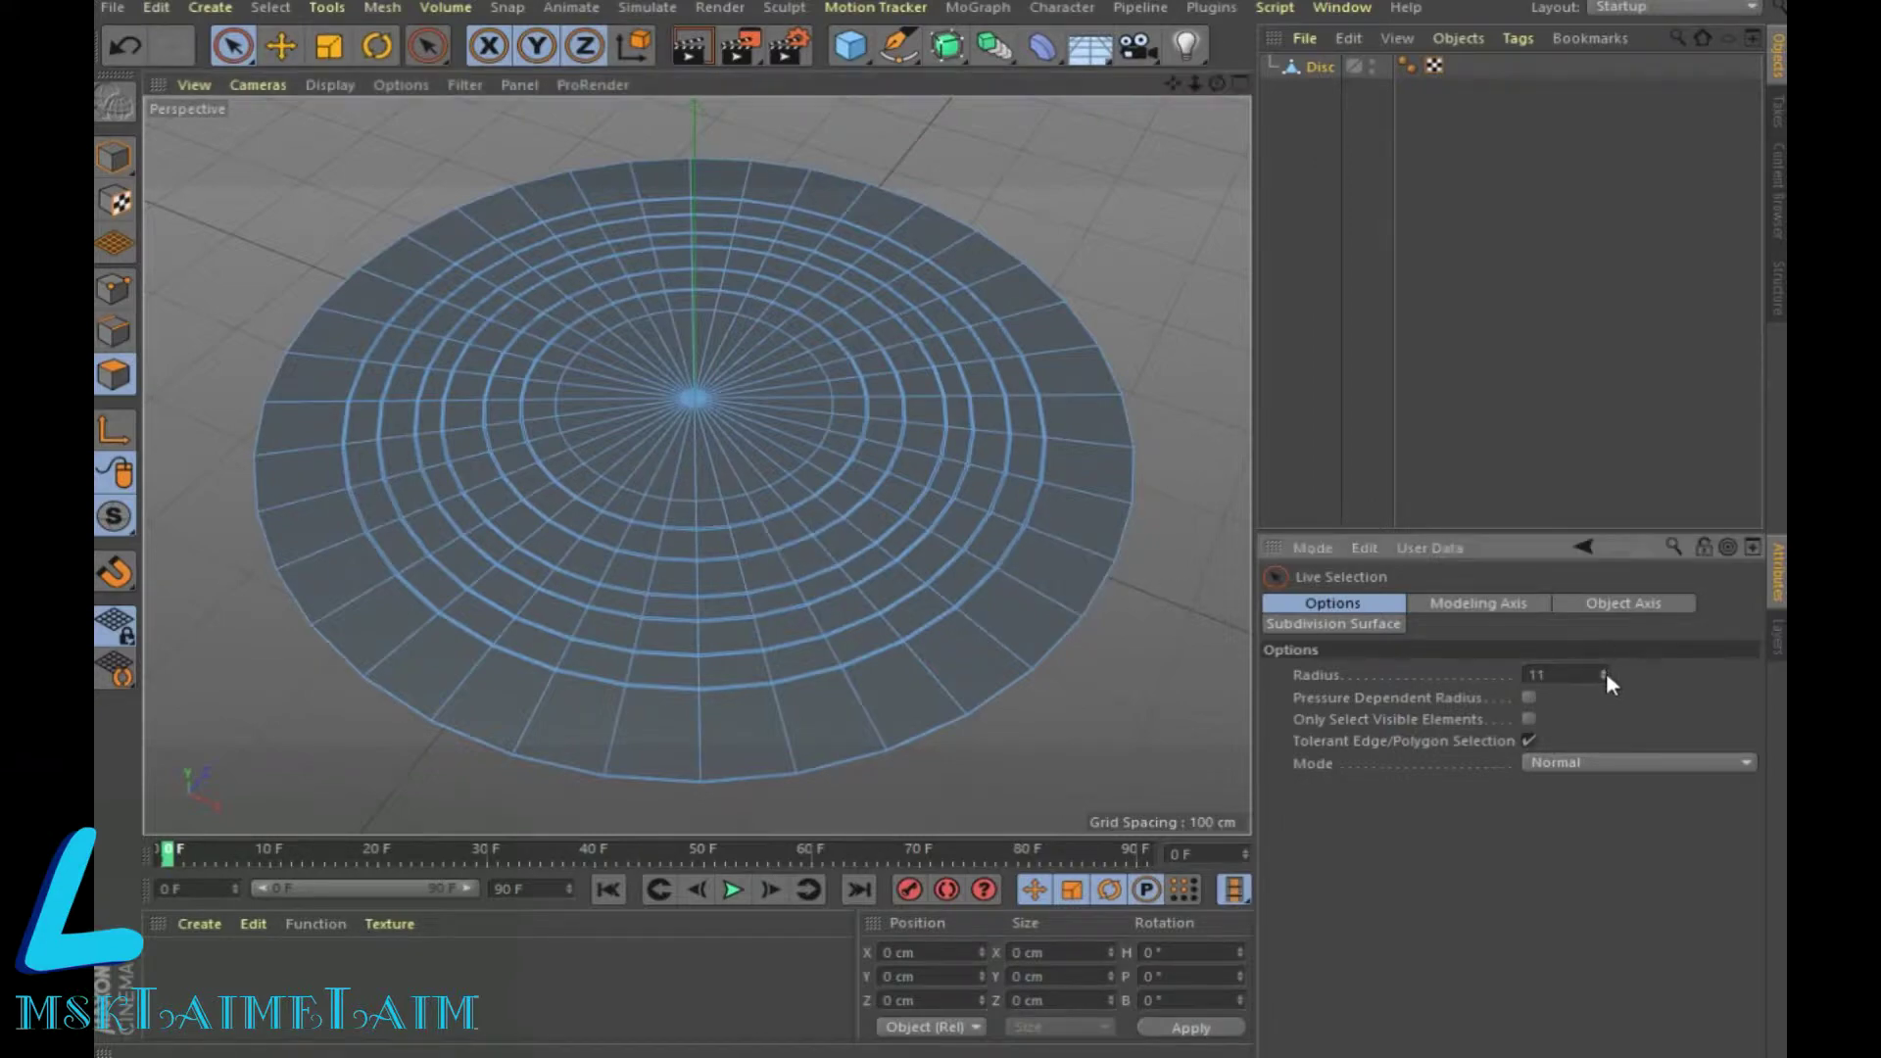
left_click_drag(1603, 681, 676, 680)
type("50")
key("Return")
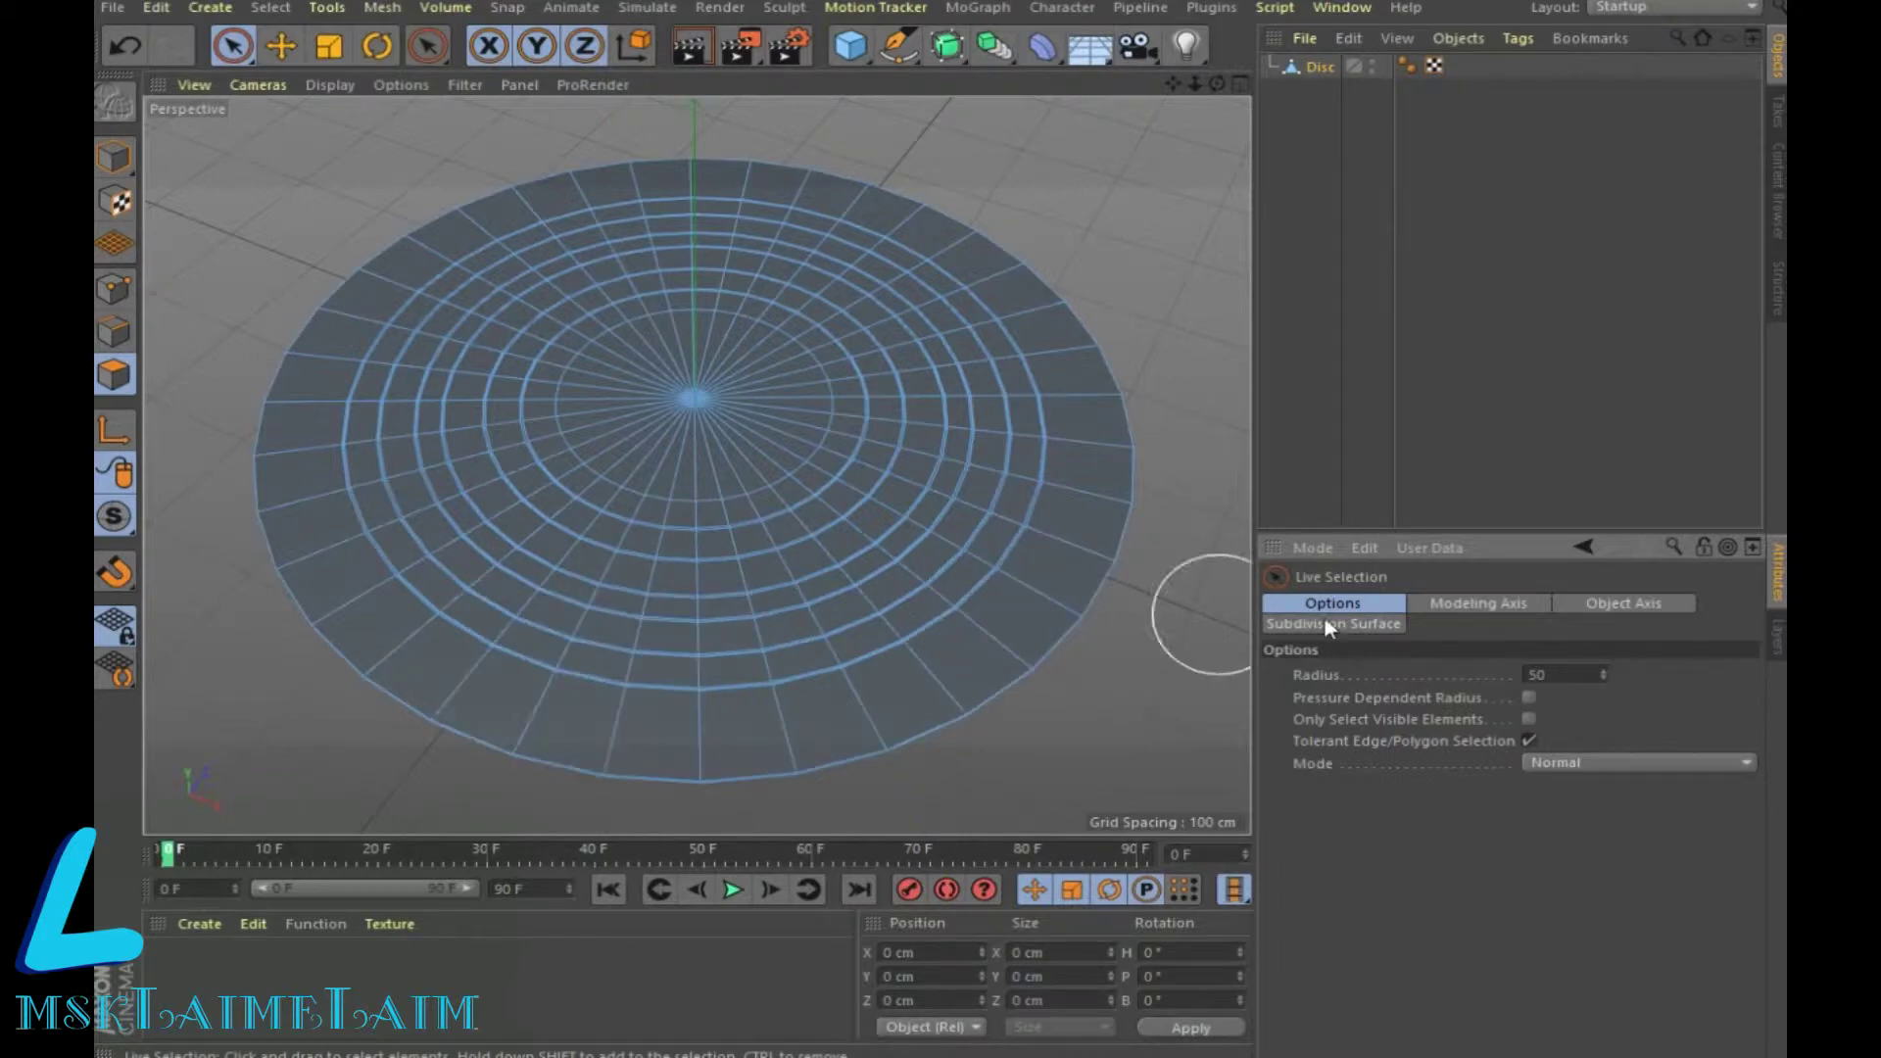
left_click_drag(1554, 670, 1446, 676)
type("20")
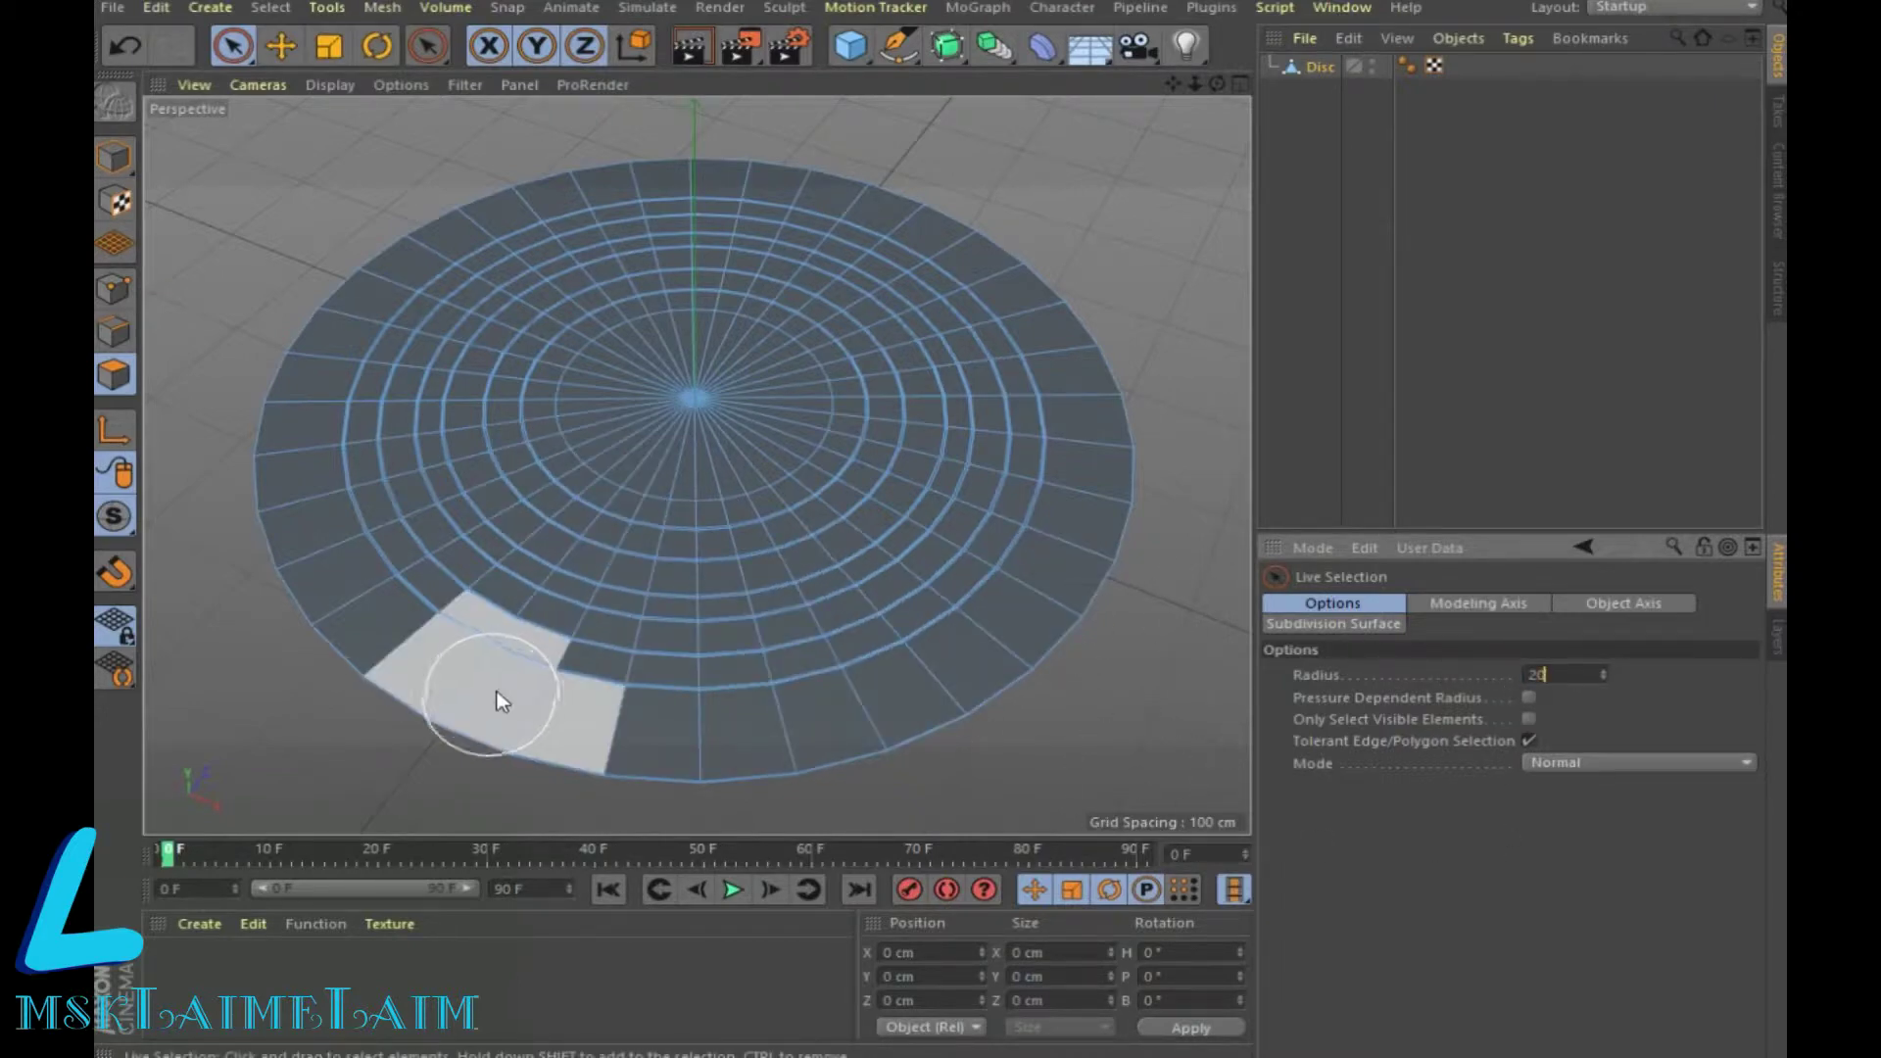
Step: Paint-select all of the disc's polygons
mouse_move(643, 529)
left_mouse_down()
mouse_move(562, 474)
mouse_move(748, 441)
mouse_move(513, 388)
mouse_move(839, 471)
mouse_move(476, 366)
mouse_move(887, 439)
mouse_move(462, 410)
mouse_move(766, 279)
mouse_move(516, 642)
mouse_move(408, 520)
mouse_move(474, 322)
mouse_move(327, 549)
mouse_move(433, 247)
mouse_move(797, 226)
left_mouse_up()
mouse_move(420, 328)
left_mouse_down()
mouse_move(784, 225)
mouse_move(738, 220)
left_mouse_up()
mouse_move(911, 337)
left_mouse_down()
mouse_move(862, 206)
mouse_move(999, 495)
mouse_move(966, 378)
mouse_move(911, 580)
mouse_move(1079, 323)
mouse_move(1008, 617)
mouse_move(474, 659)
mouse_move(886, 603)
left_mouse_up()
left_click_drag(491, 583, 1019, 303)
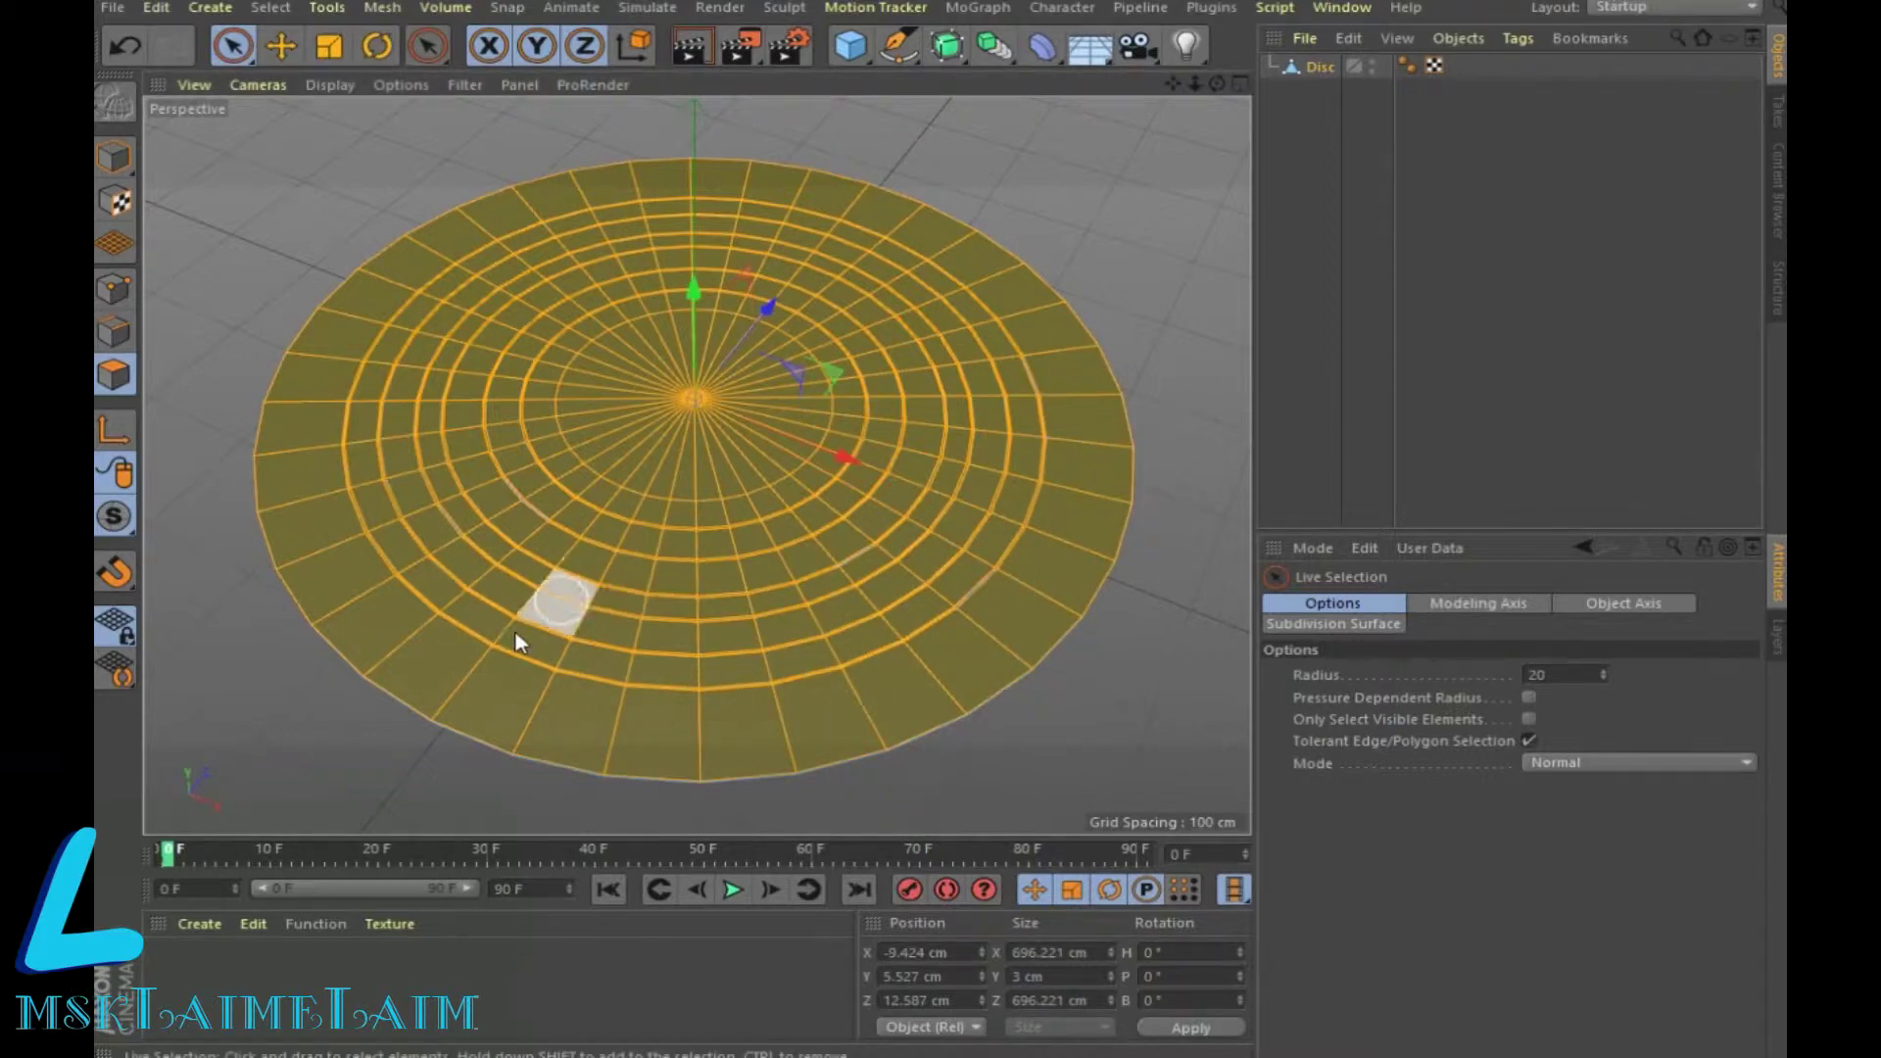
Step: Ctrl-paint to deselect the disc's outermost ring of polygons
left_click_drag(464, 703, 343, 551, "ctrl")
mouse_move(426, 260)
left_mouse_down("ctrl")
mouse_move(908, 184)
mouse_move(1093, 414)
mouse_move(950, 678)
mouse_move(460, 713)
mouse_move(292, 490)
mouse_move(345, 453)
mouse_move(385, 462)
left_mouse_up("ctrl")
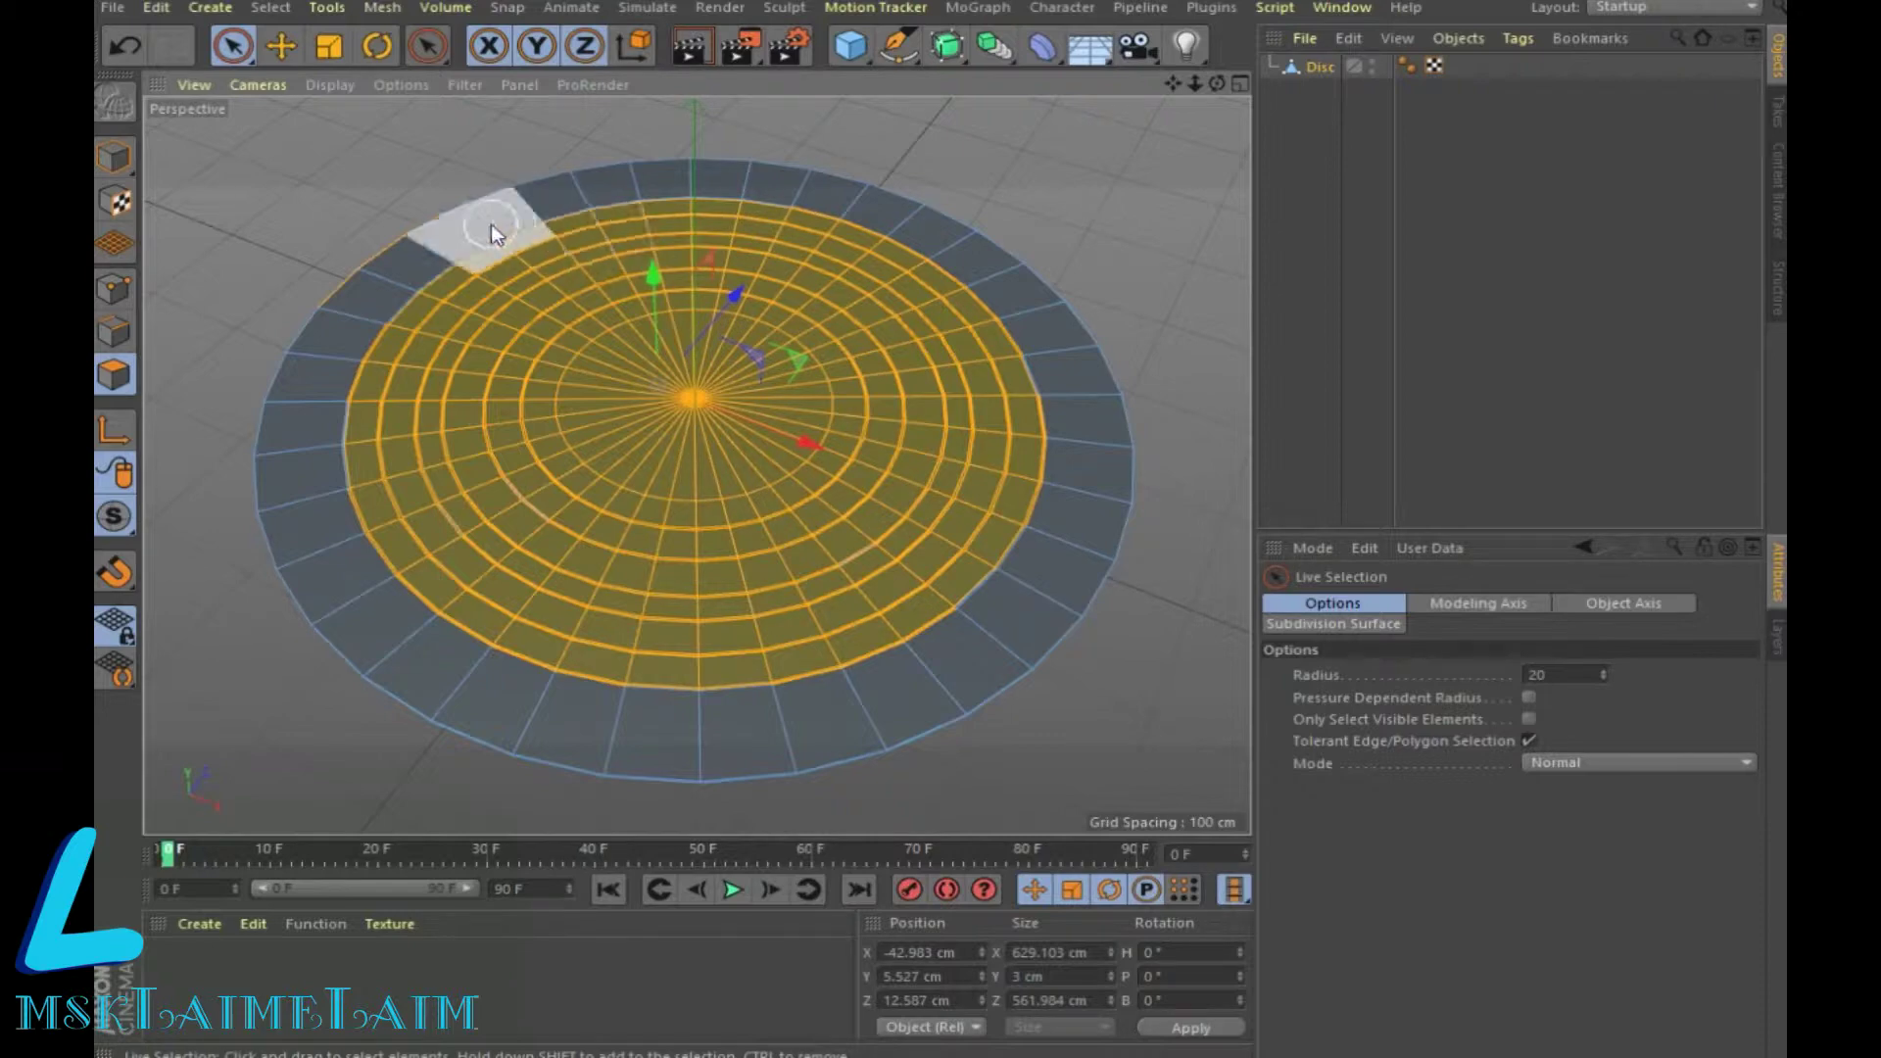
left_click_drag(351, 269, 240, 306, "ctrl")
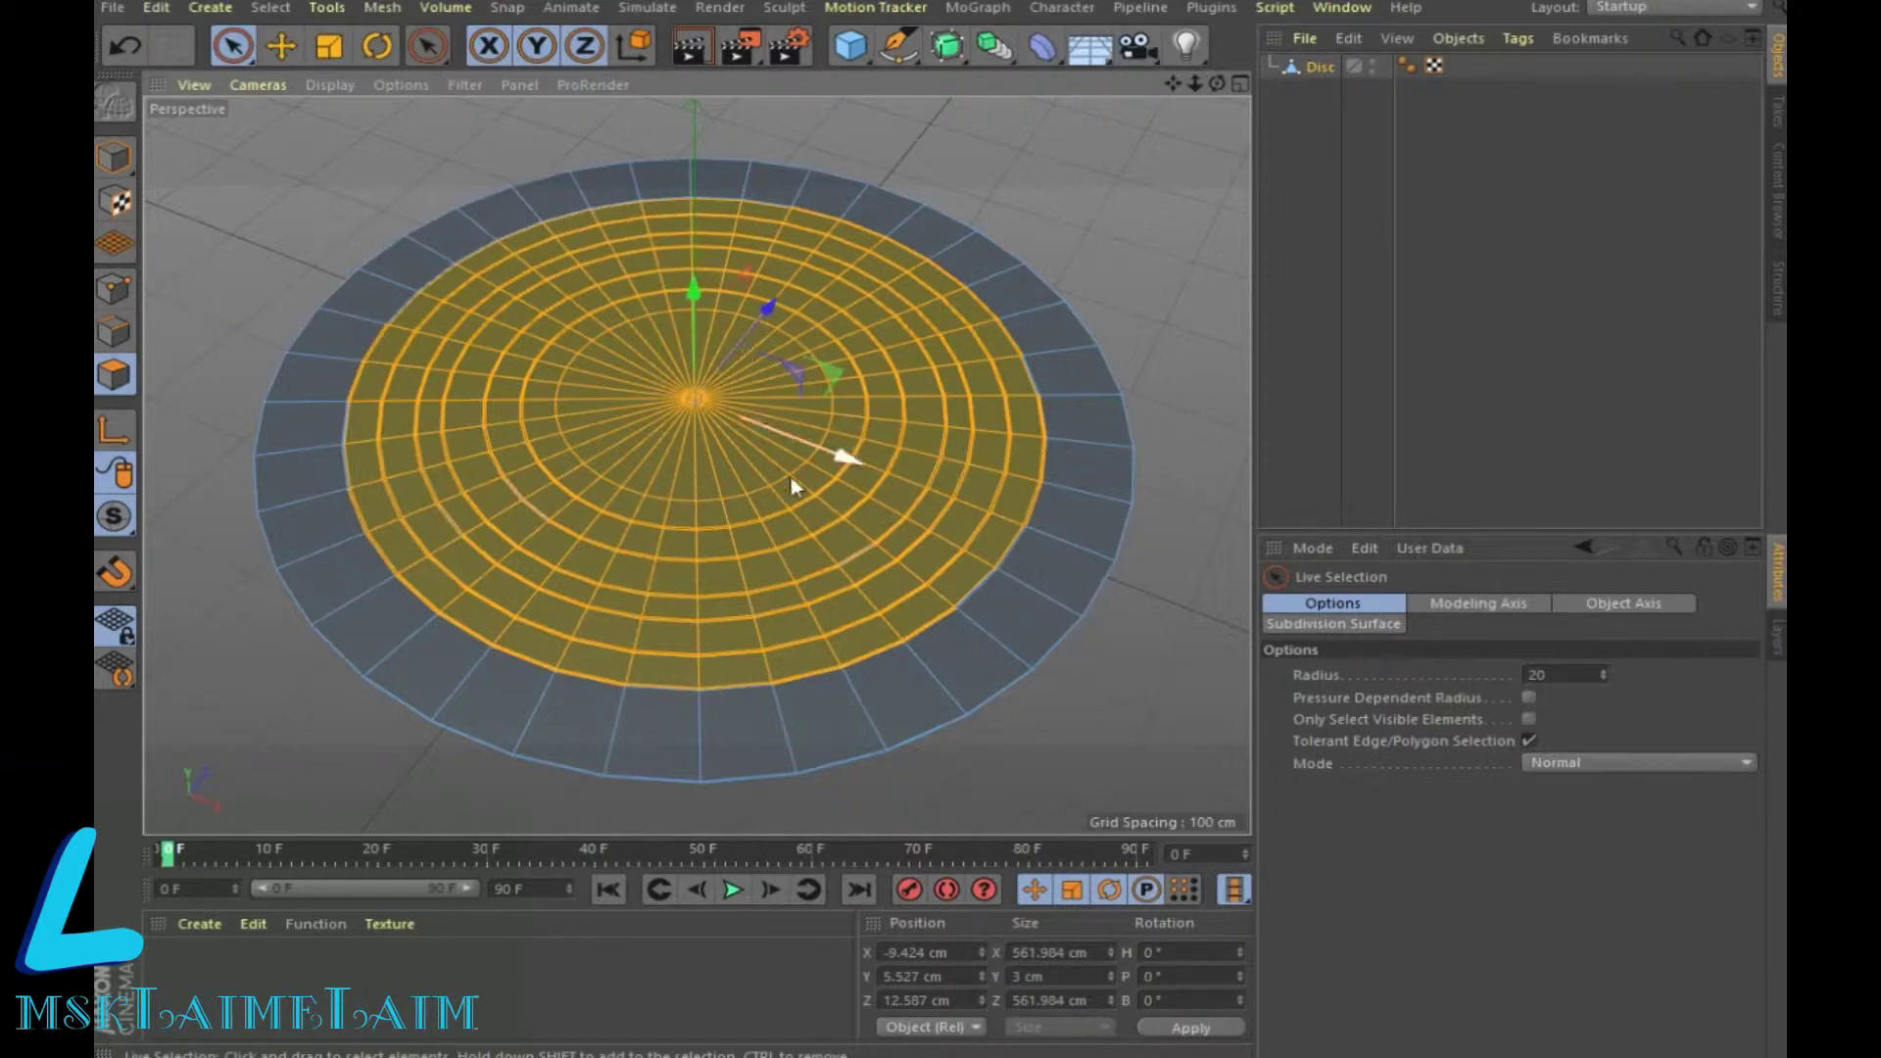
left_click_drag(1205, 86, 848, 90)
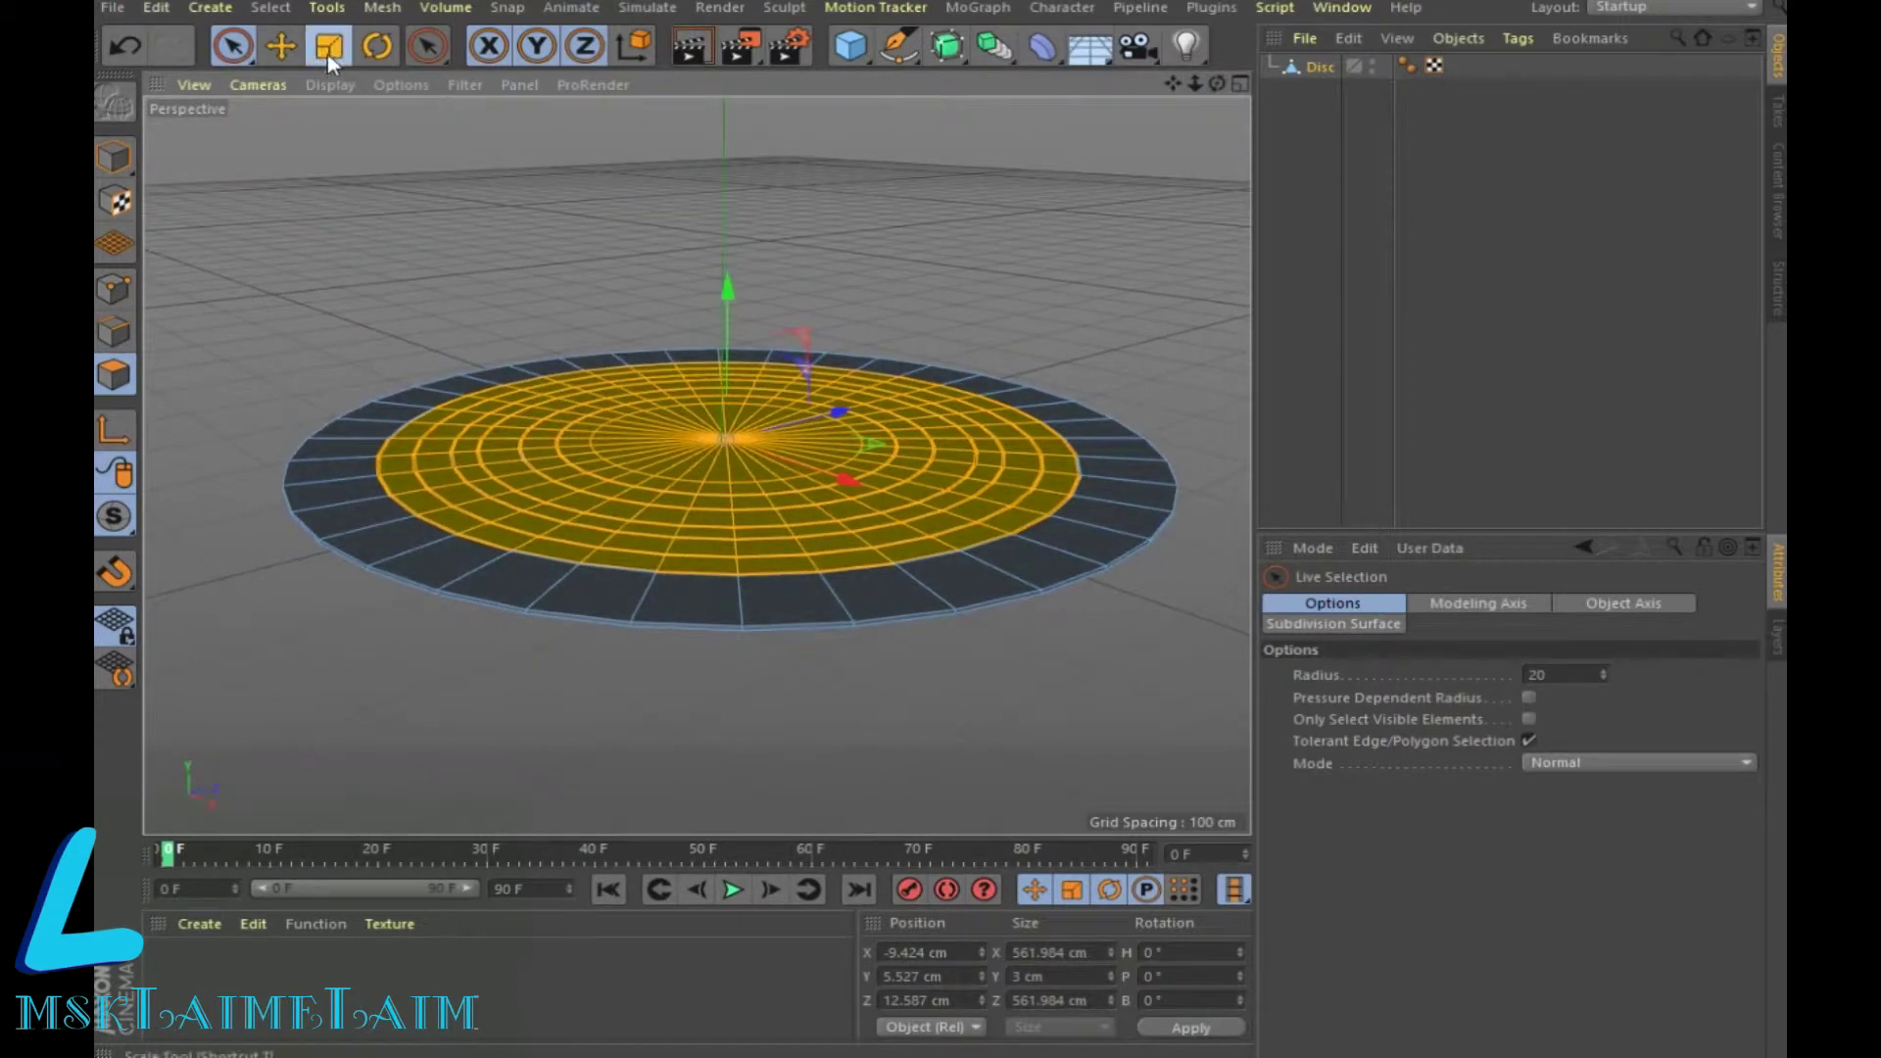
Step: Scale the selected inner faces along Y to about 20% (0.205 cm height)
left_click(329, 51)
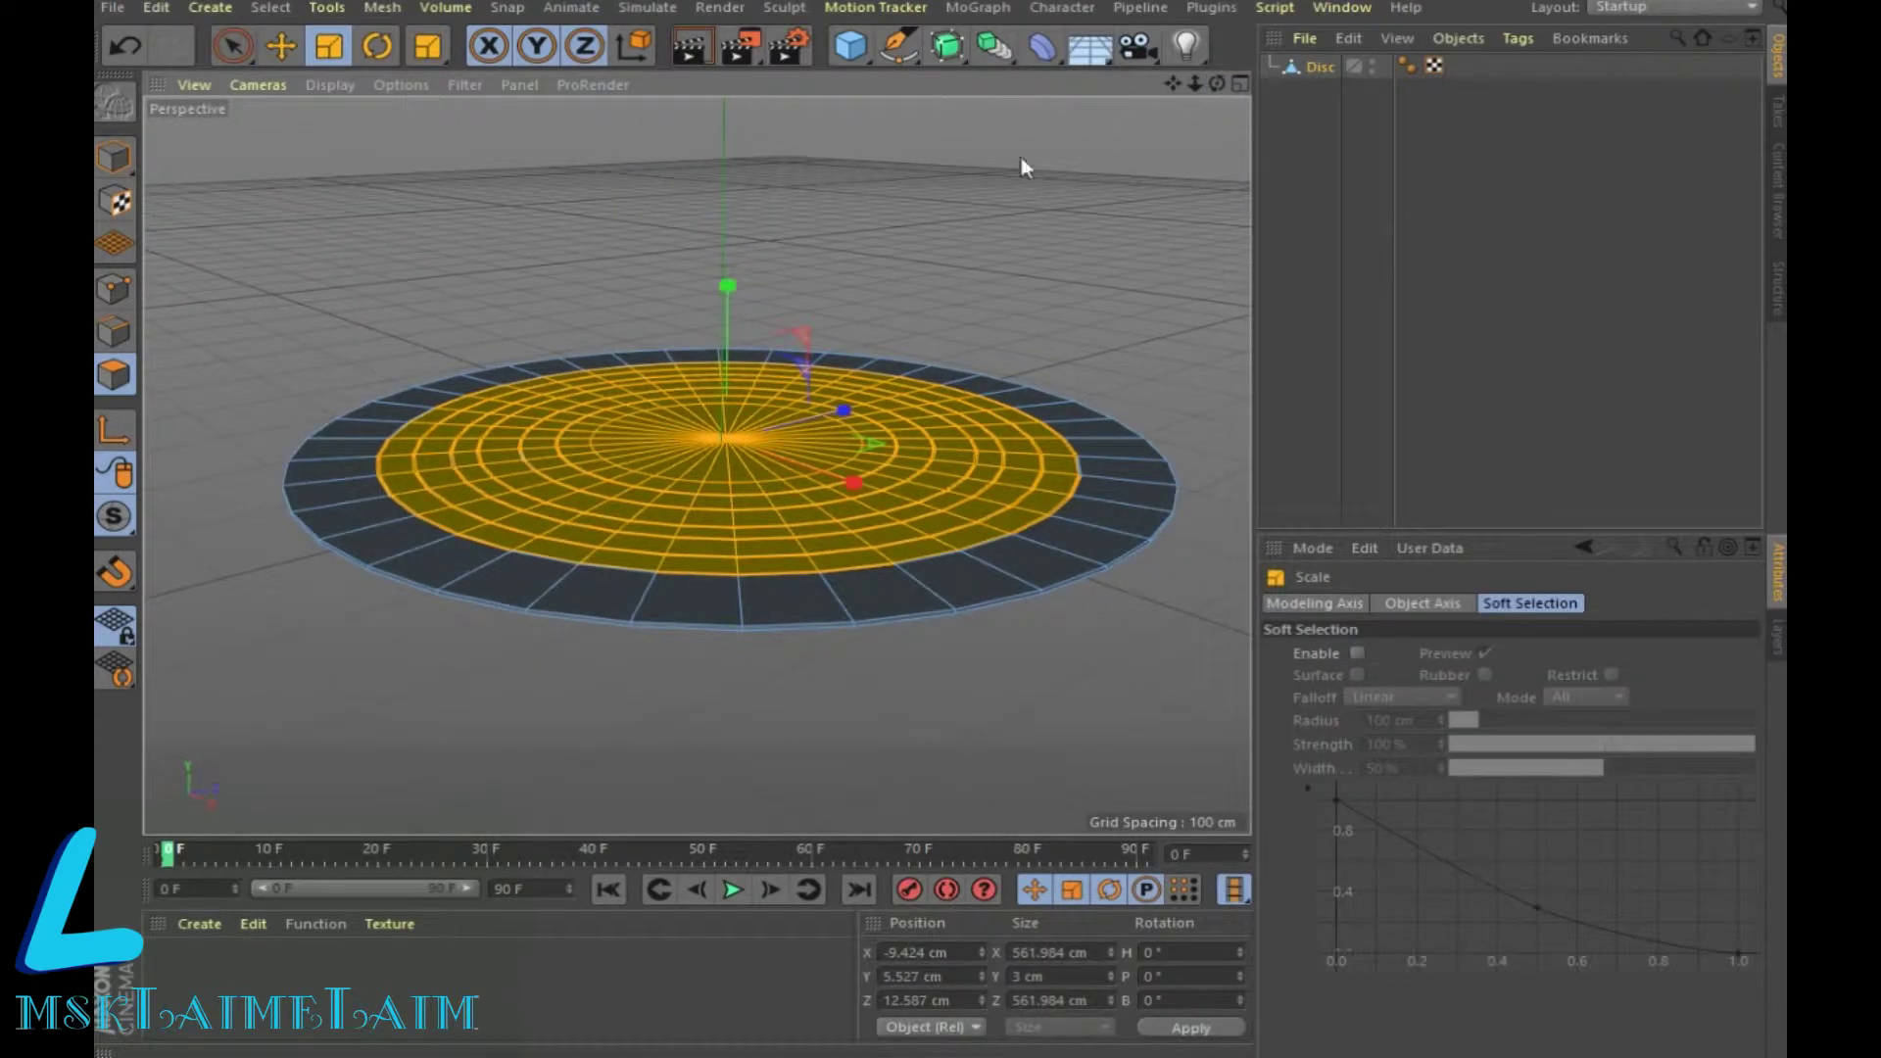
left_click_drag(727, 287, 730, 413)
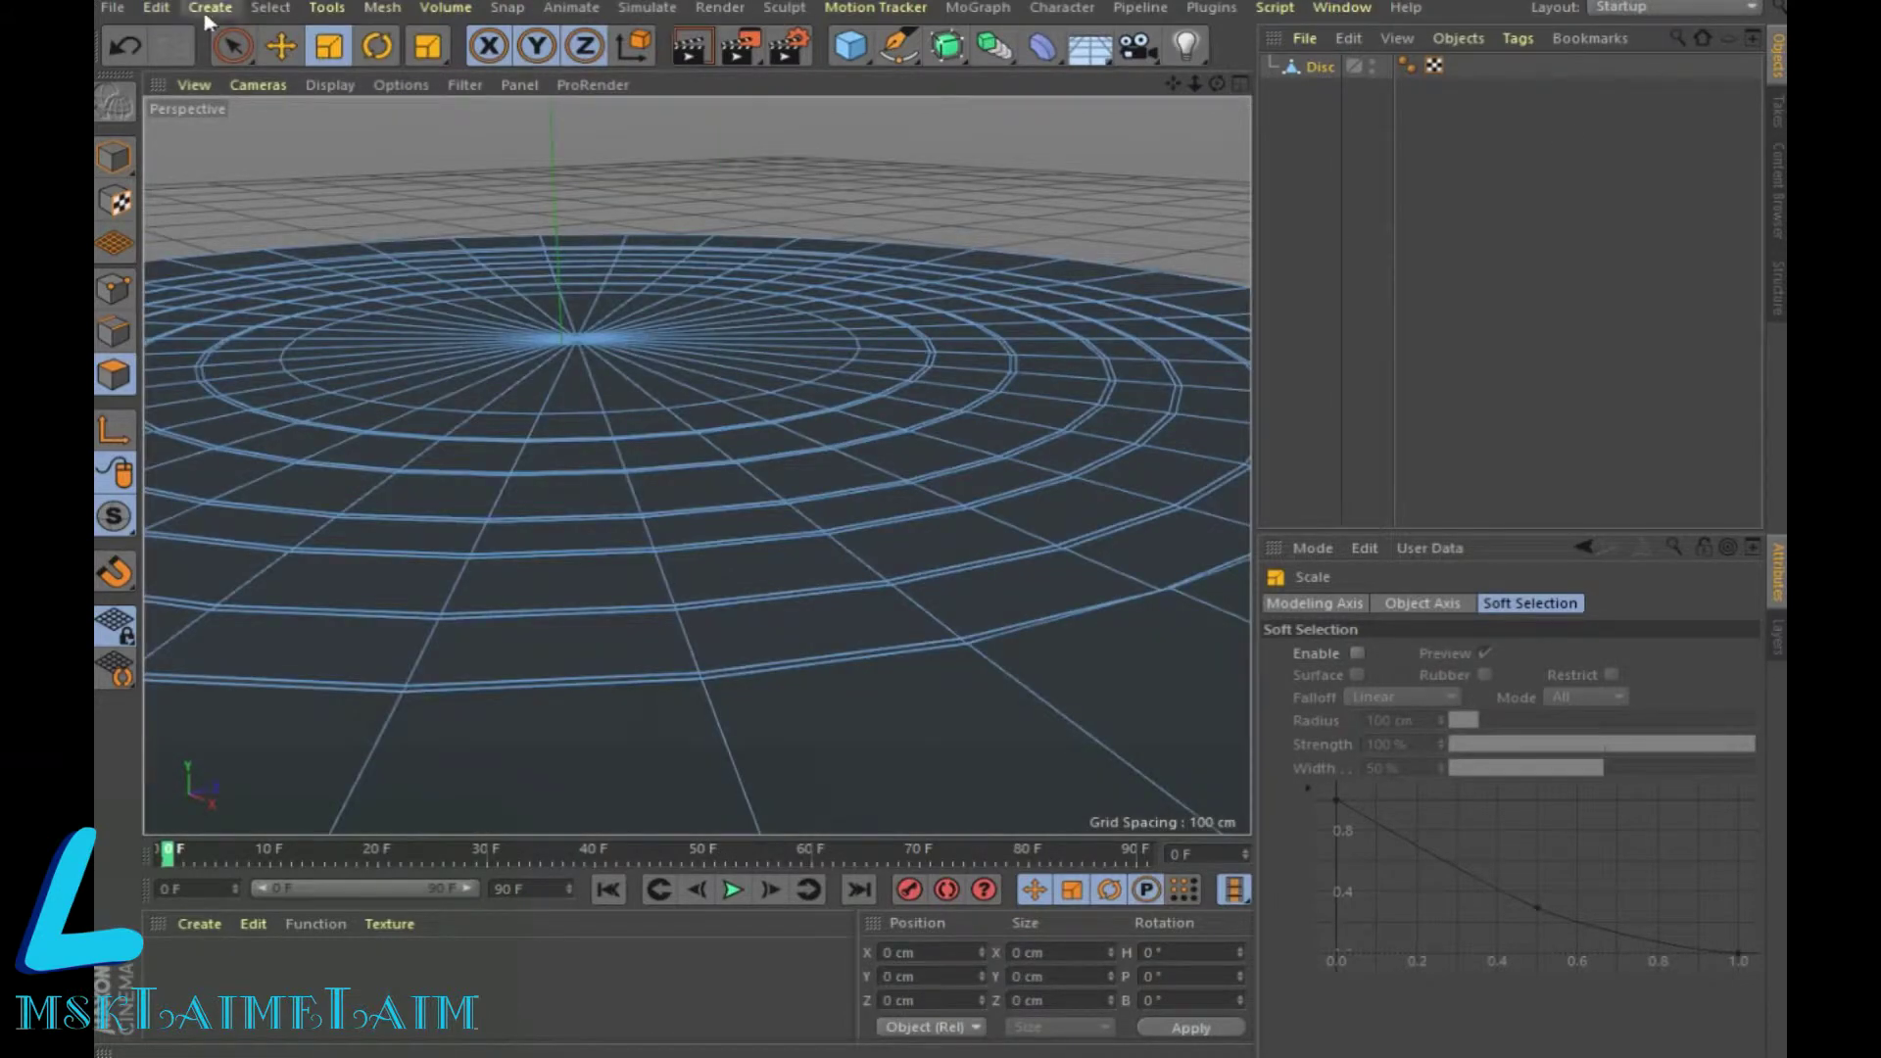
left_click(270, 8)
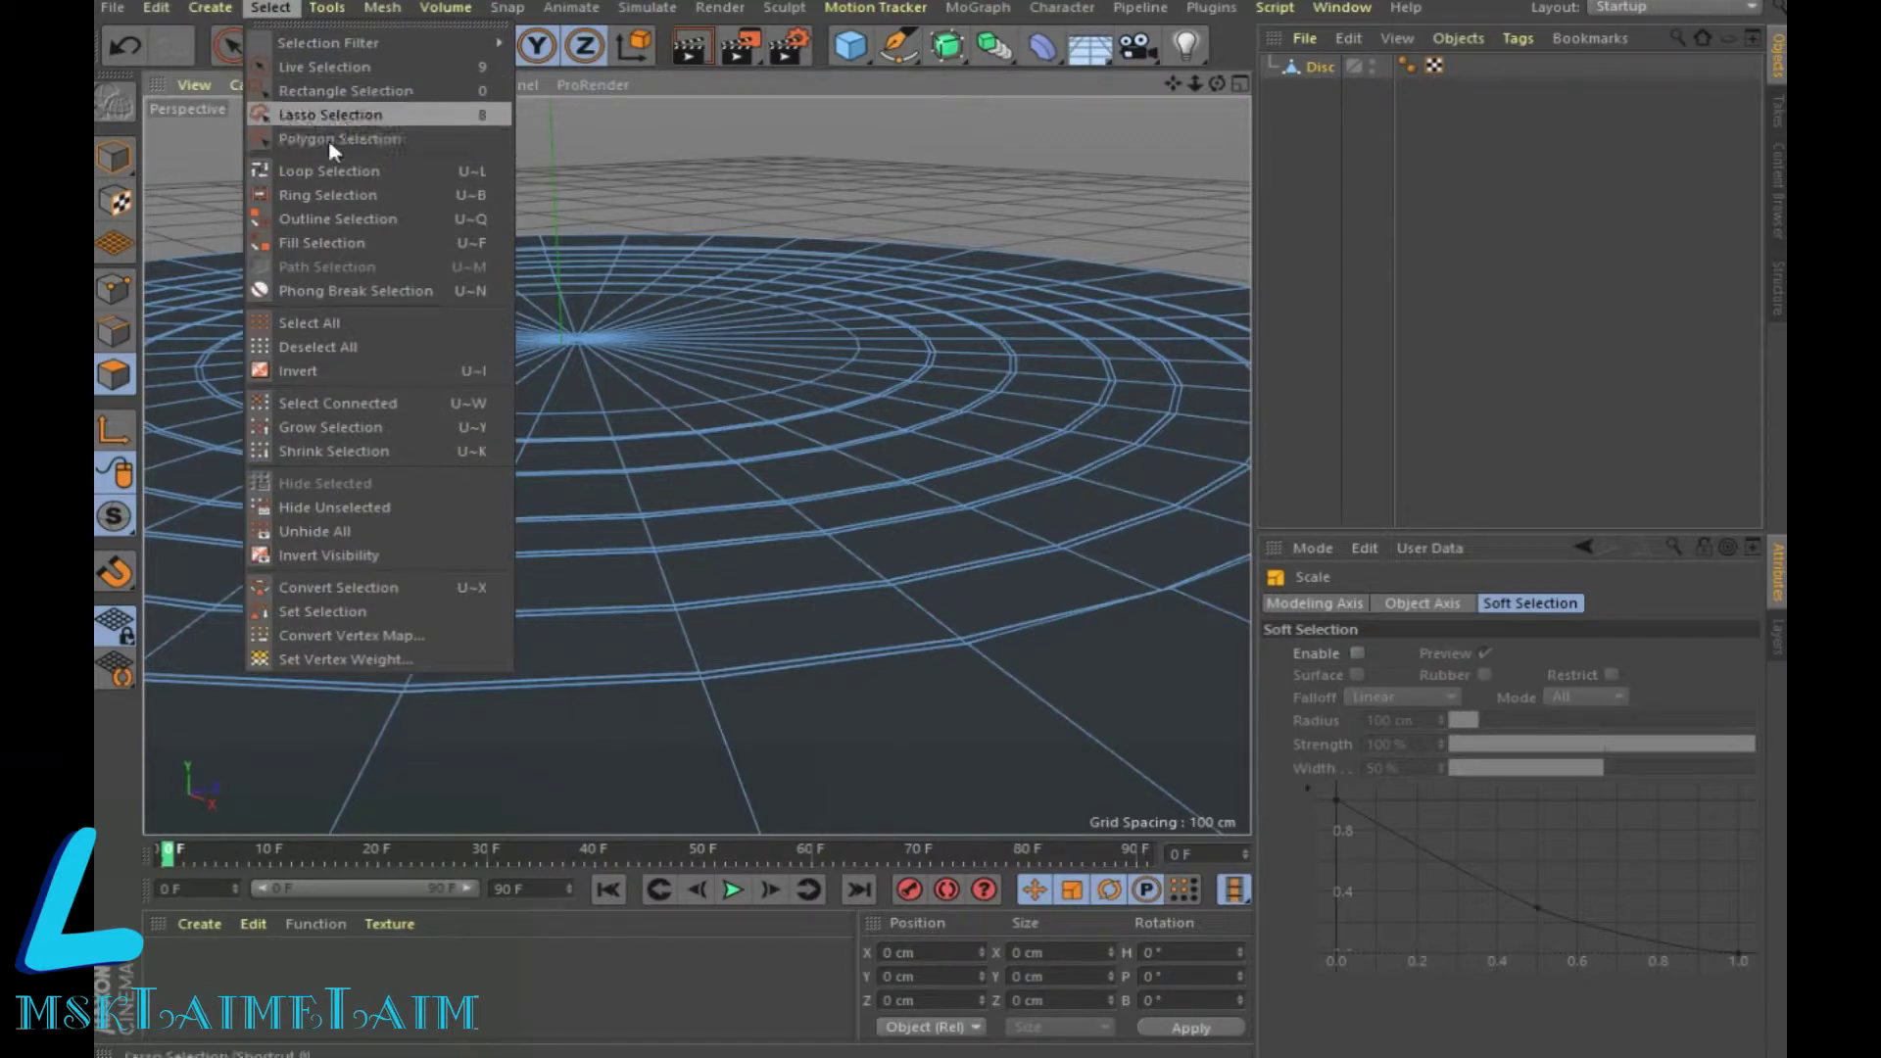
Step: Use Loop Selection to pick several concentric rings across the disc
left_click(324, 170)
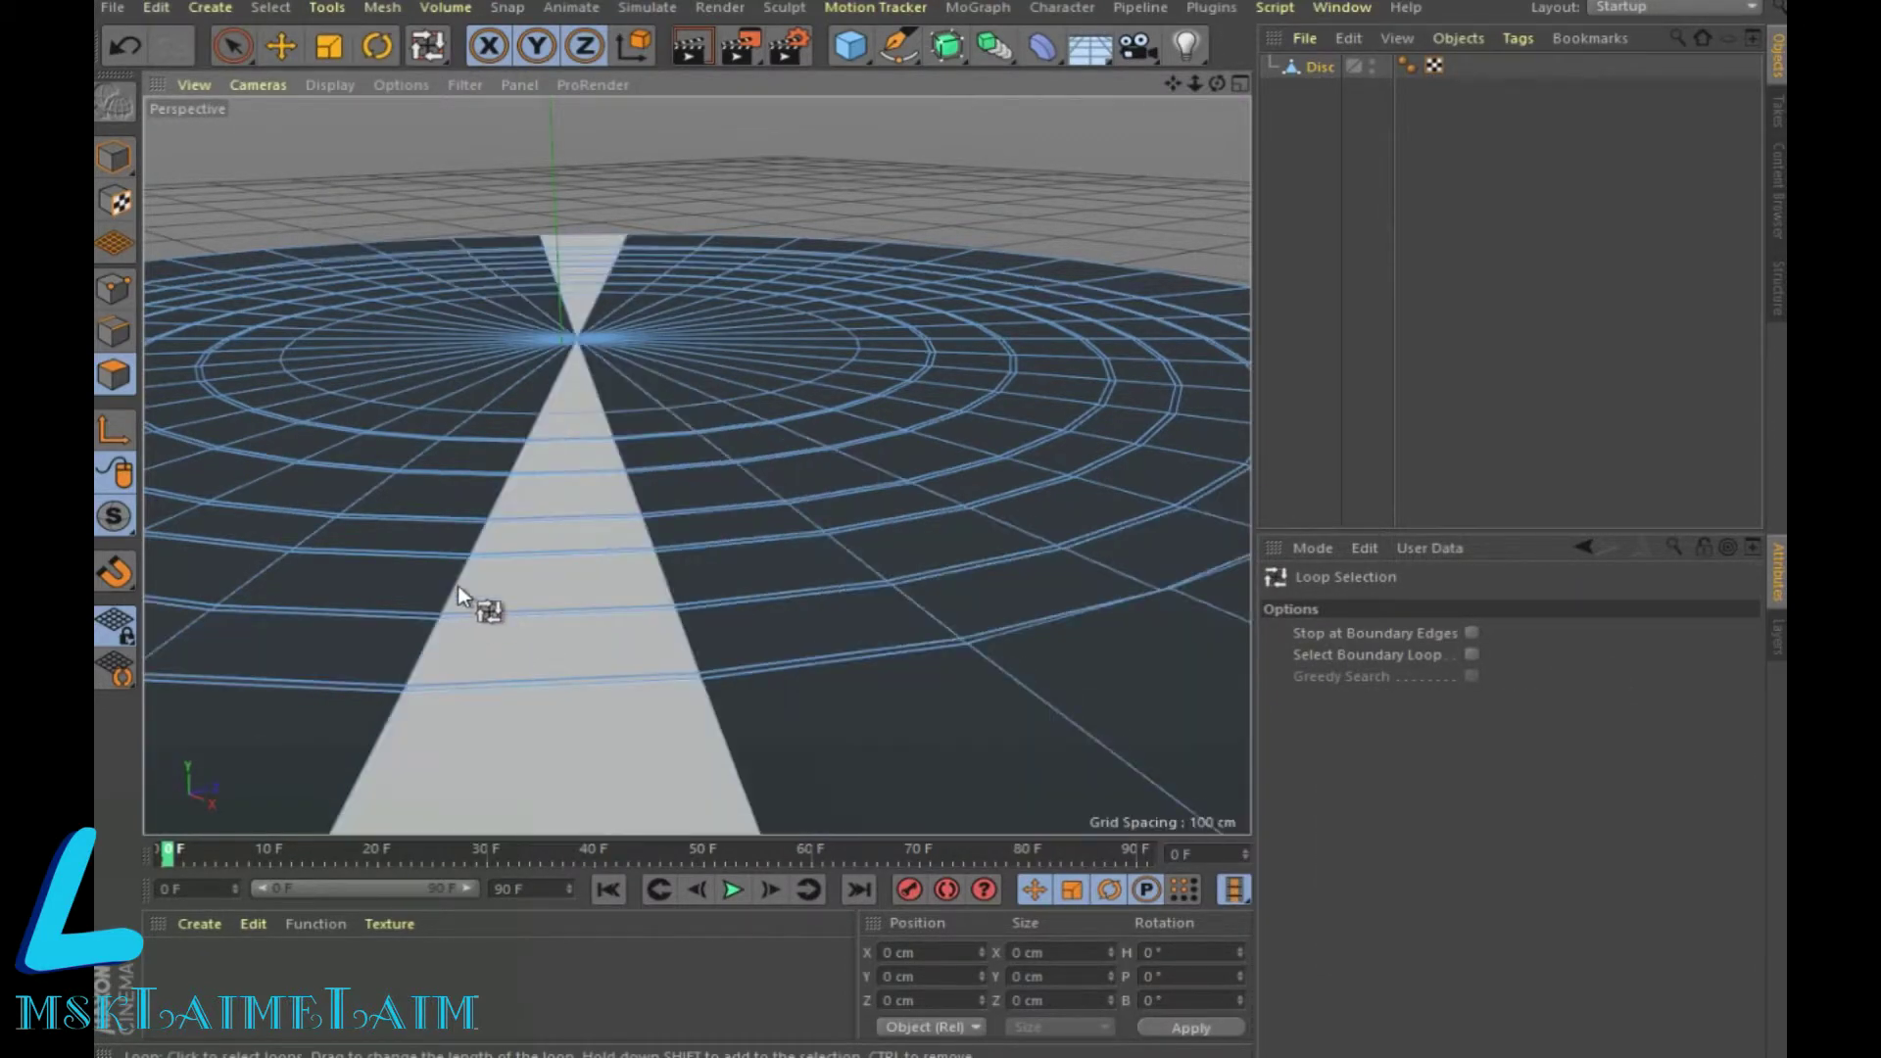
scroll(807, 461, "down", 3)
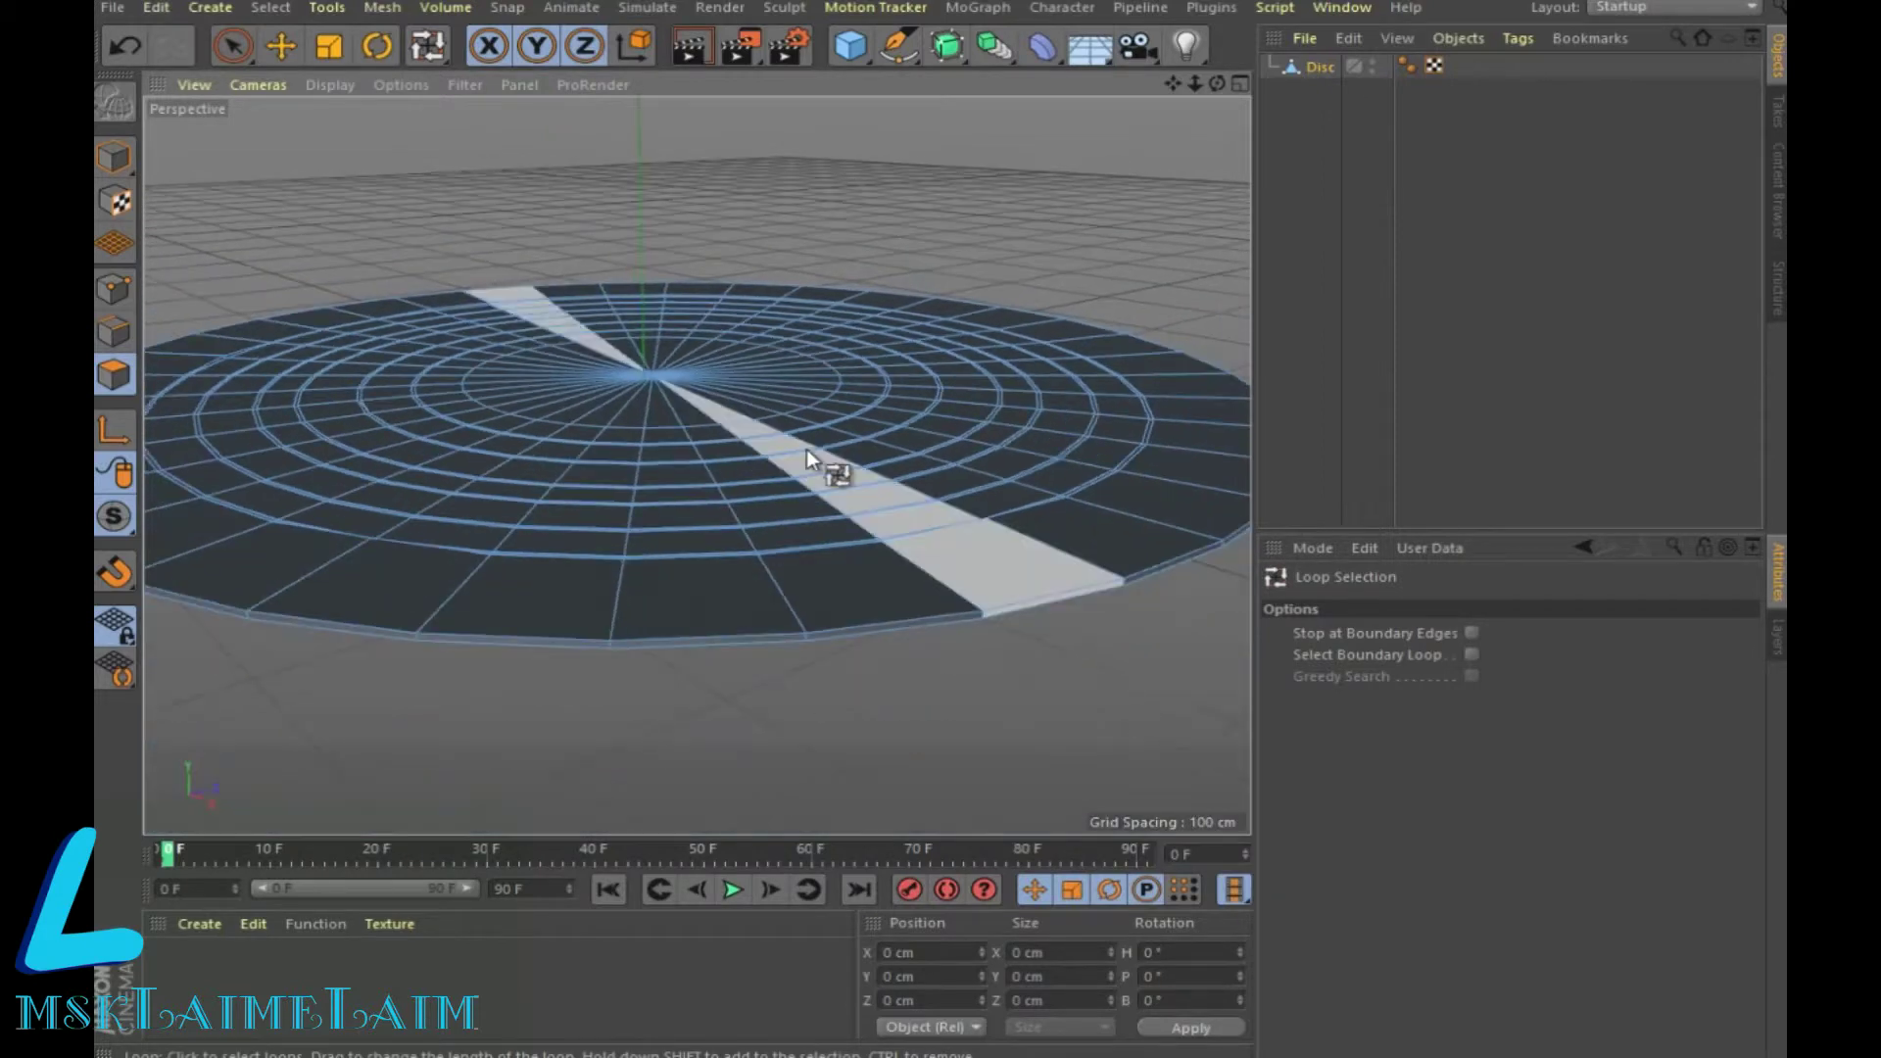
left_click_drag(1217, 83, 1193, 149)
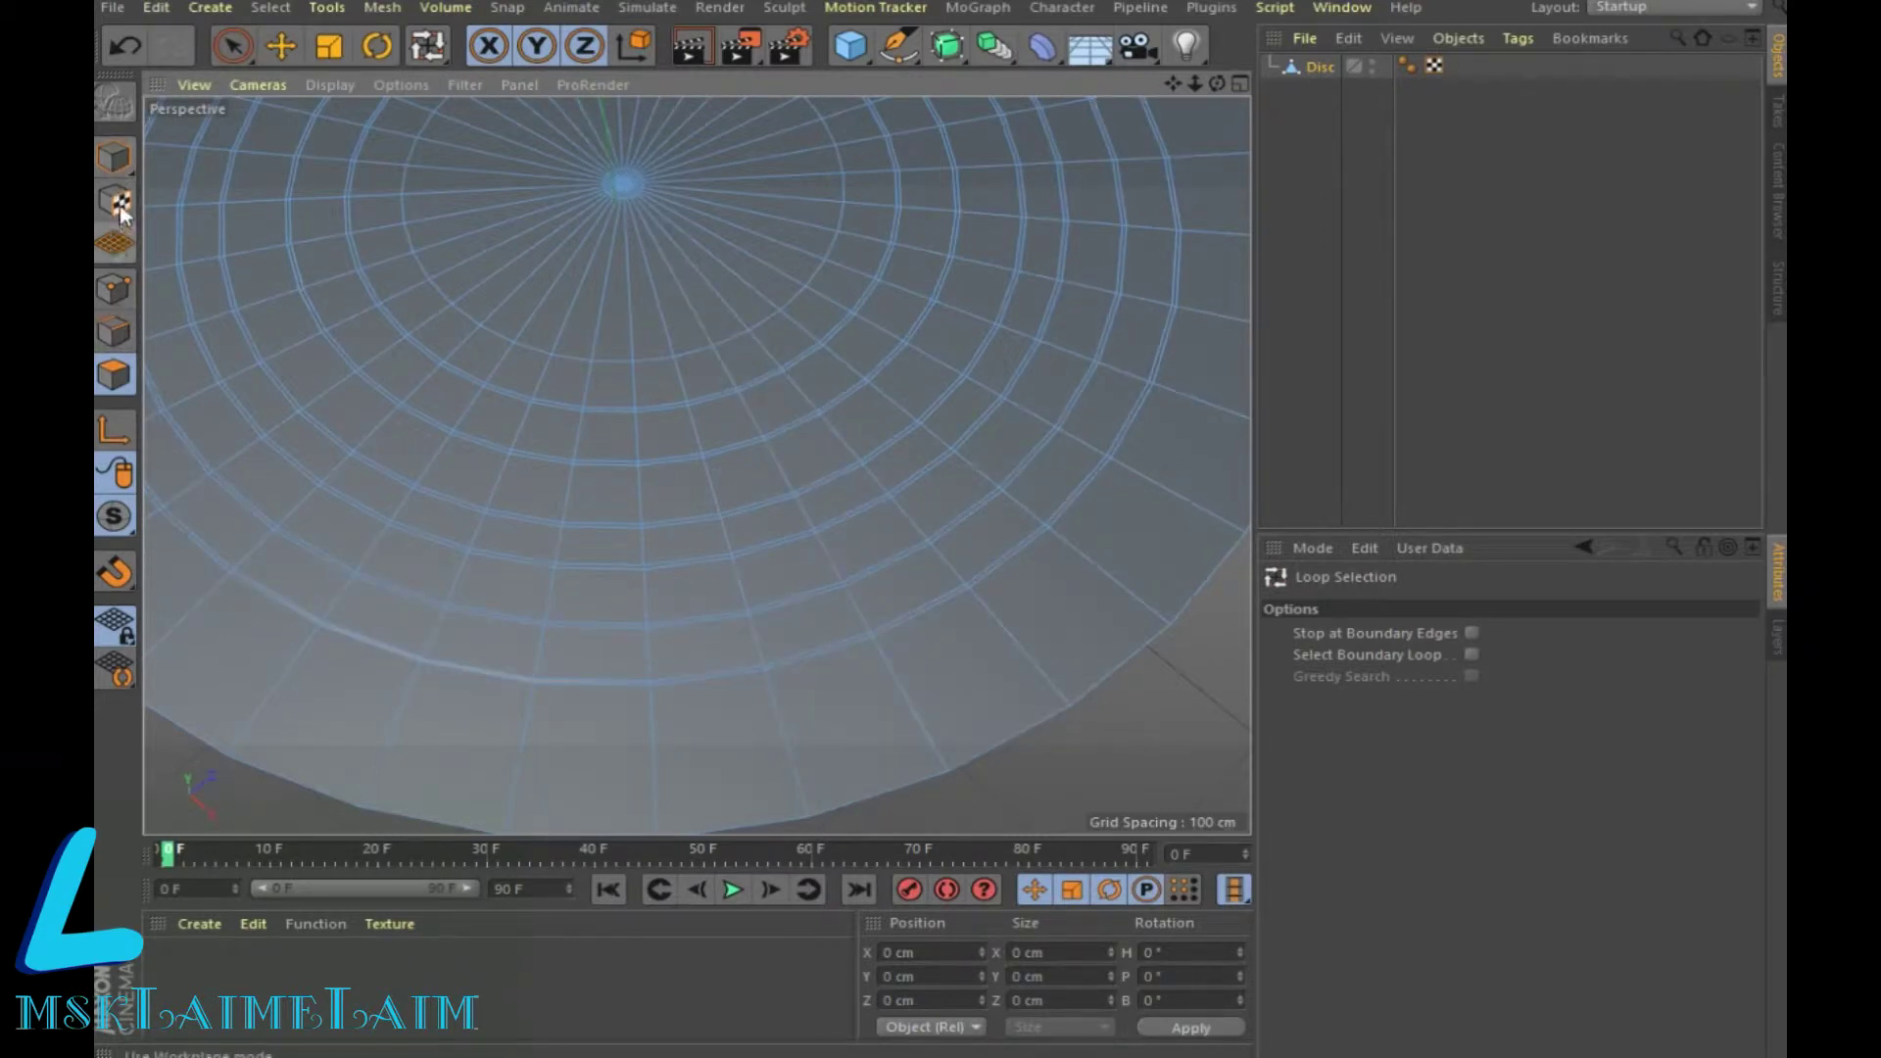
key("9")
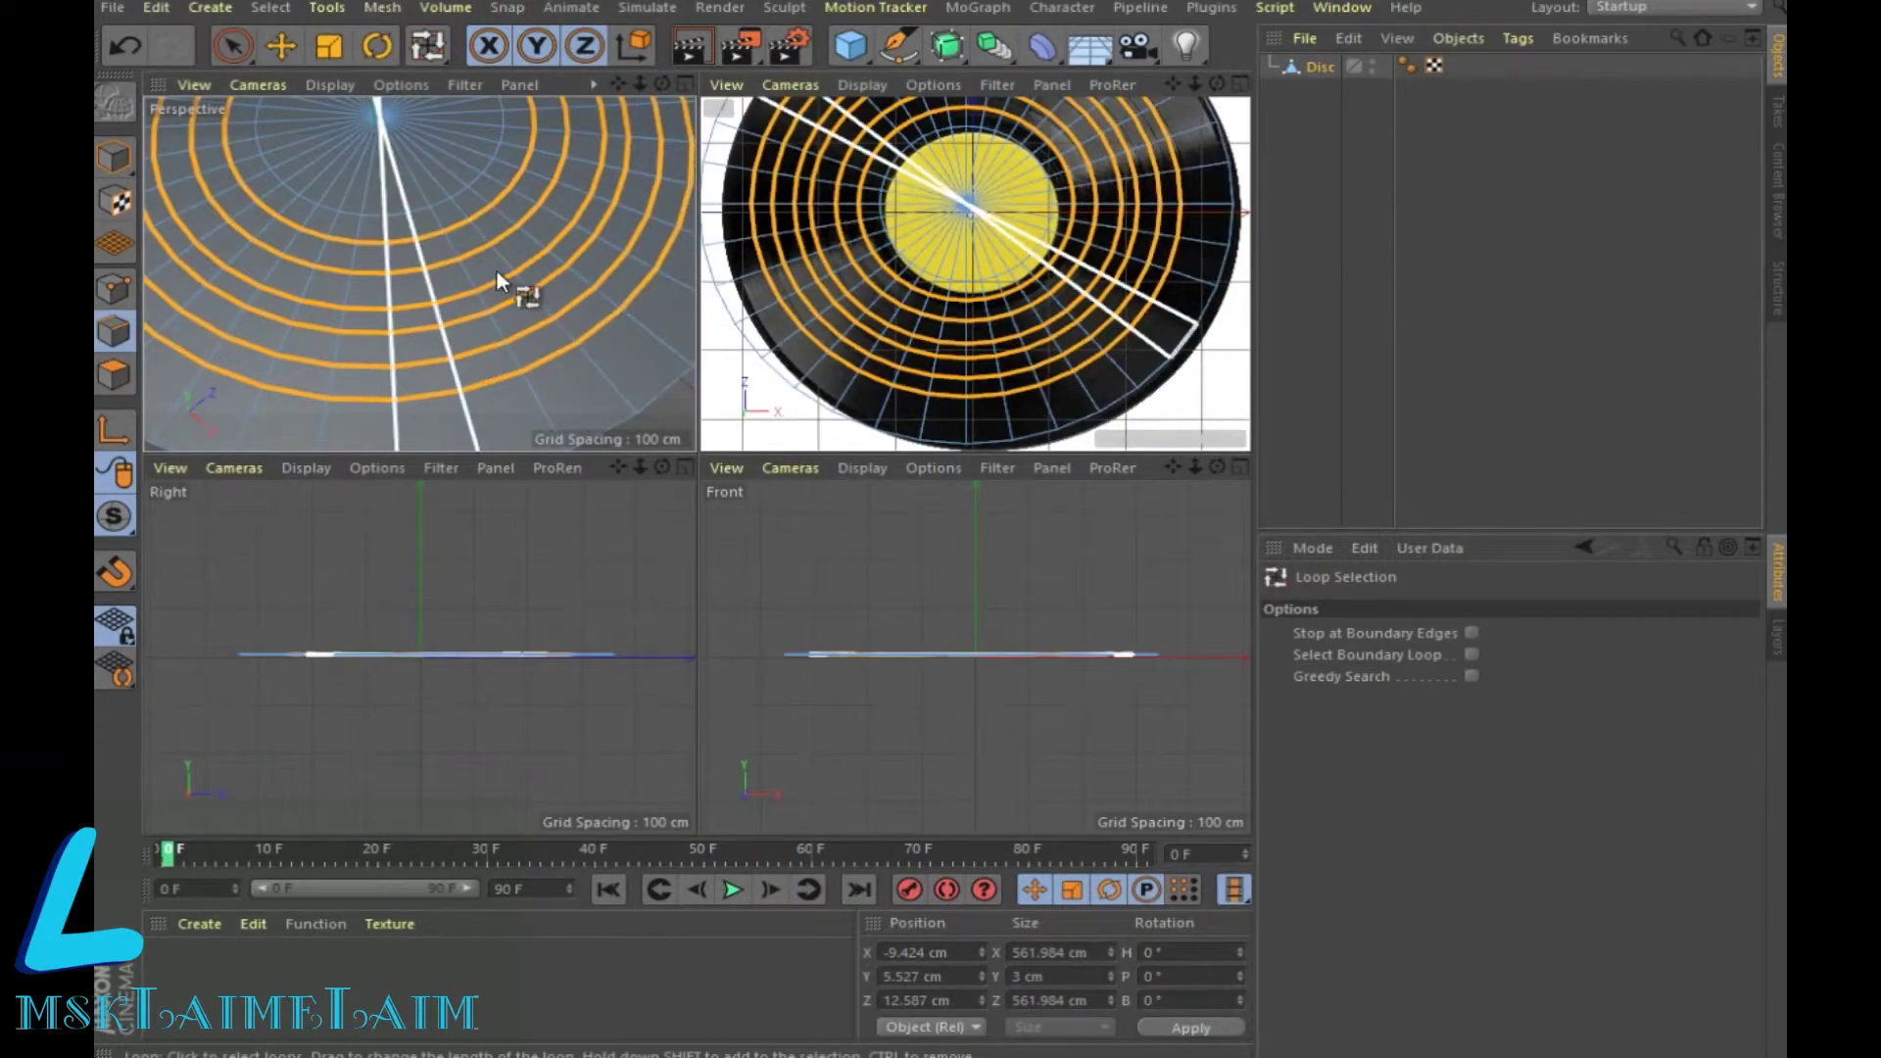
left_click(685, 87)
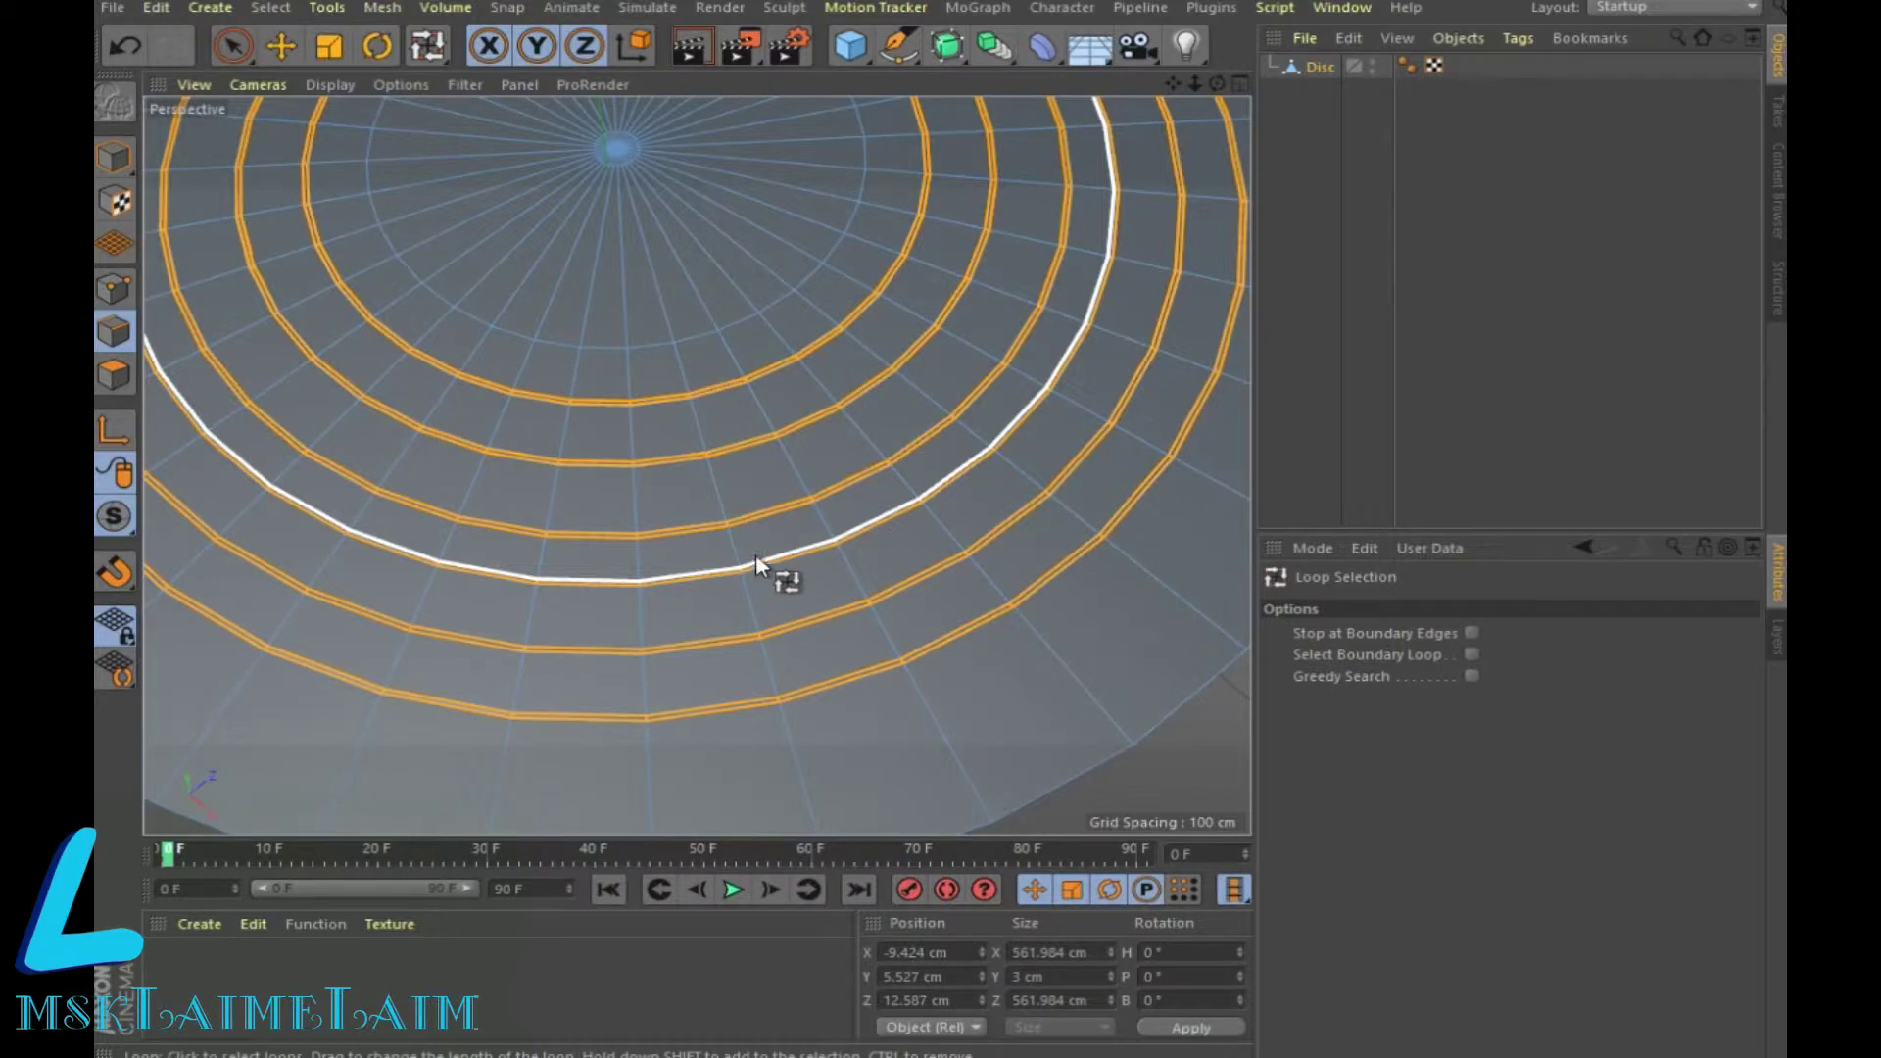
mouse_move(1195, 83)
left_mouse_down()
mouse_move(1175, 84)
mouse_move(1217, 59)
left_mouse_up()
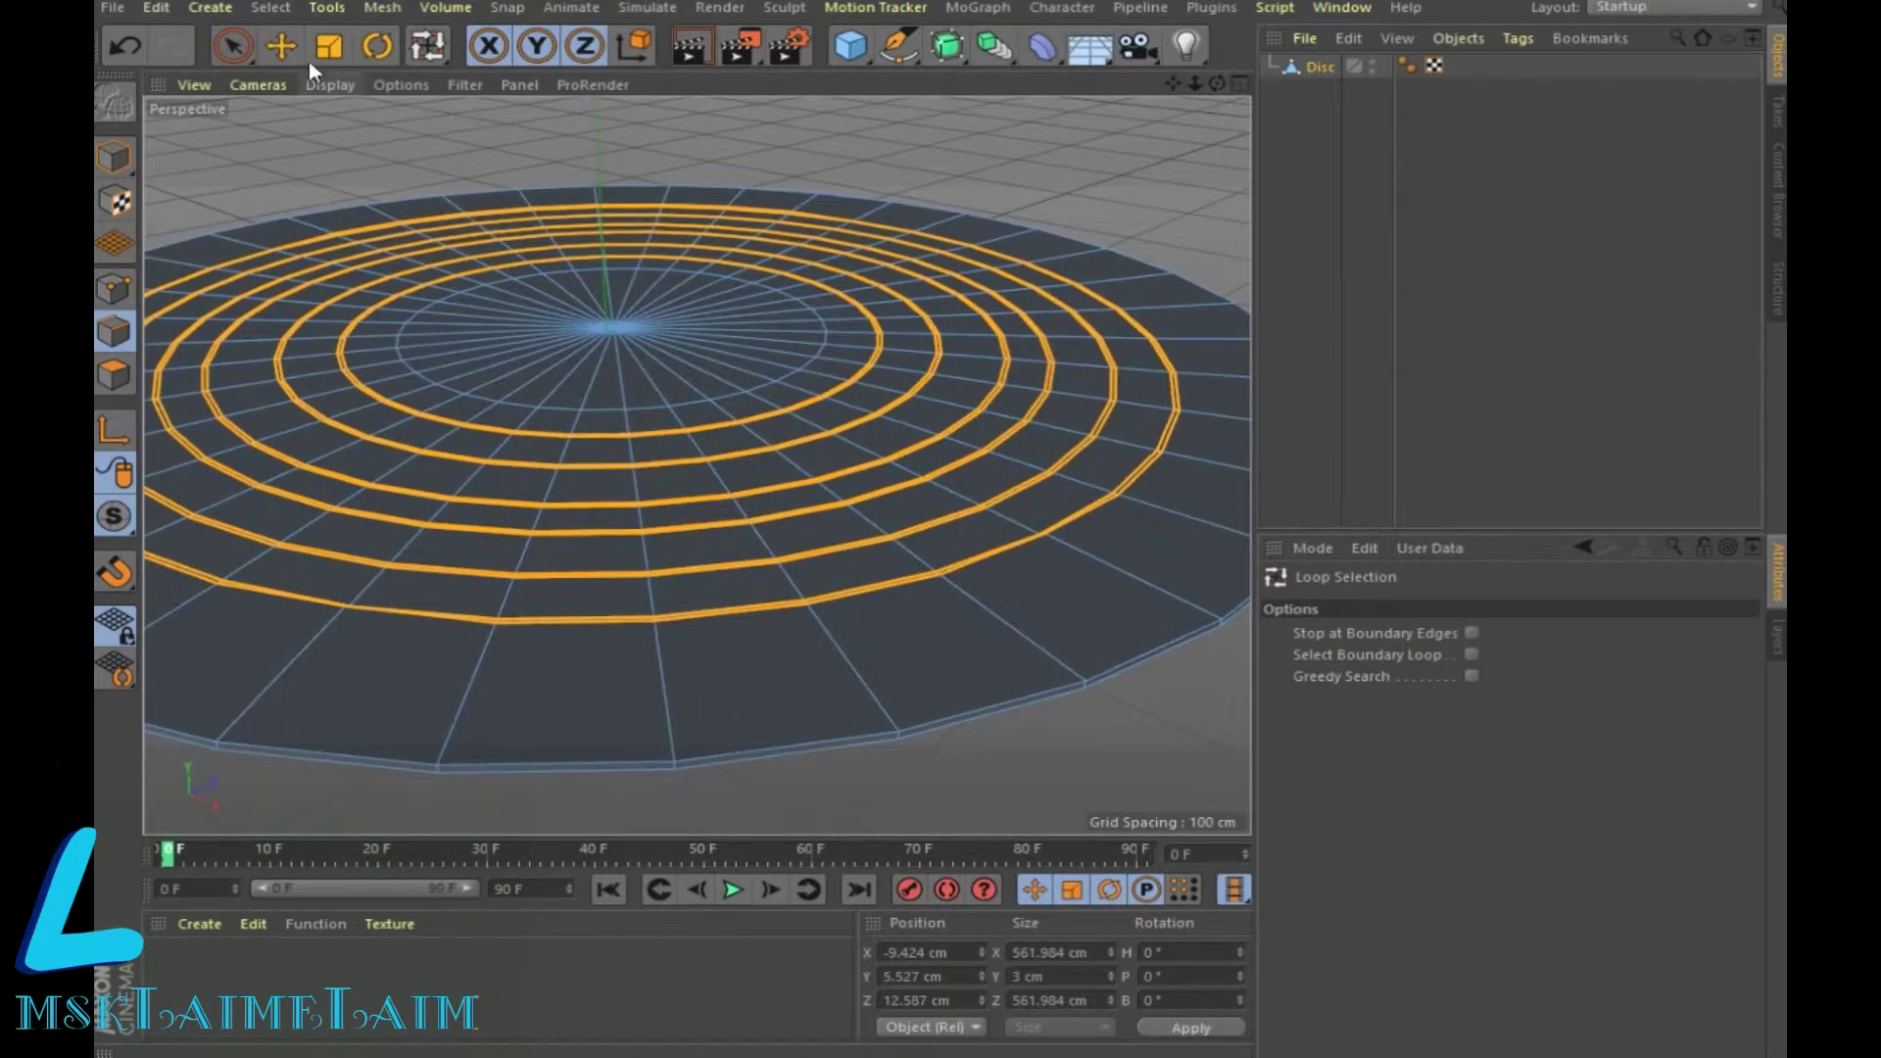
Step: Scale the selected rings along Y to almost zero height (0.001 cm)
left_click(329, 46)
left_click_drag(602, 177, 666, 356)
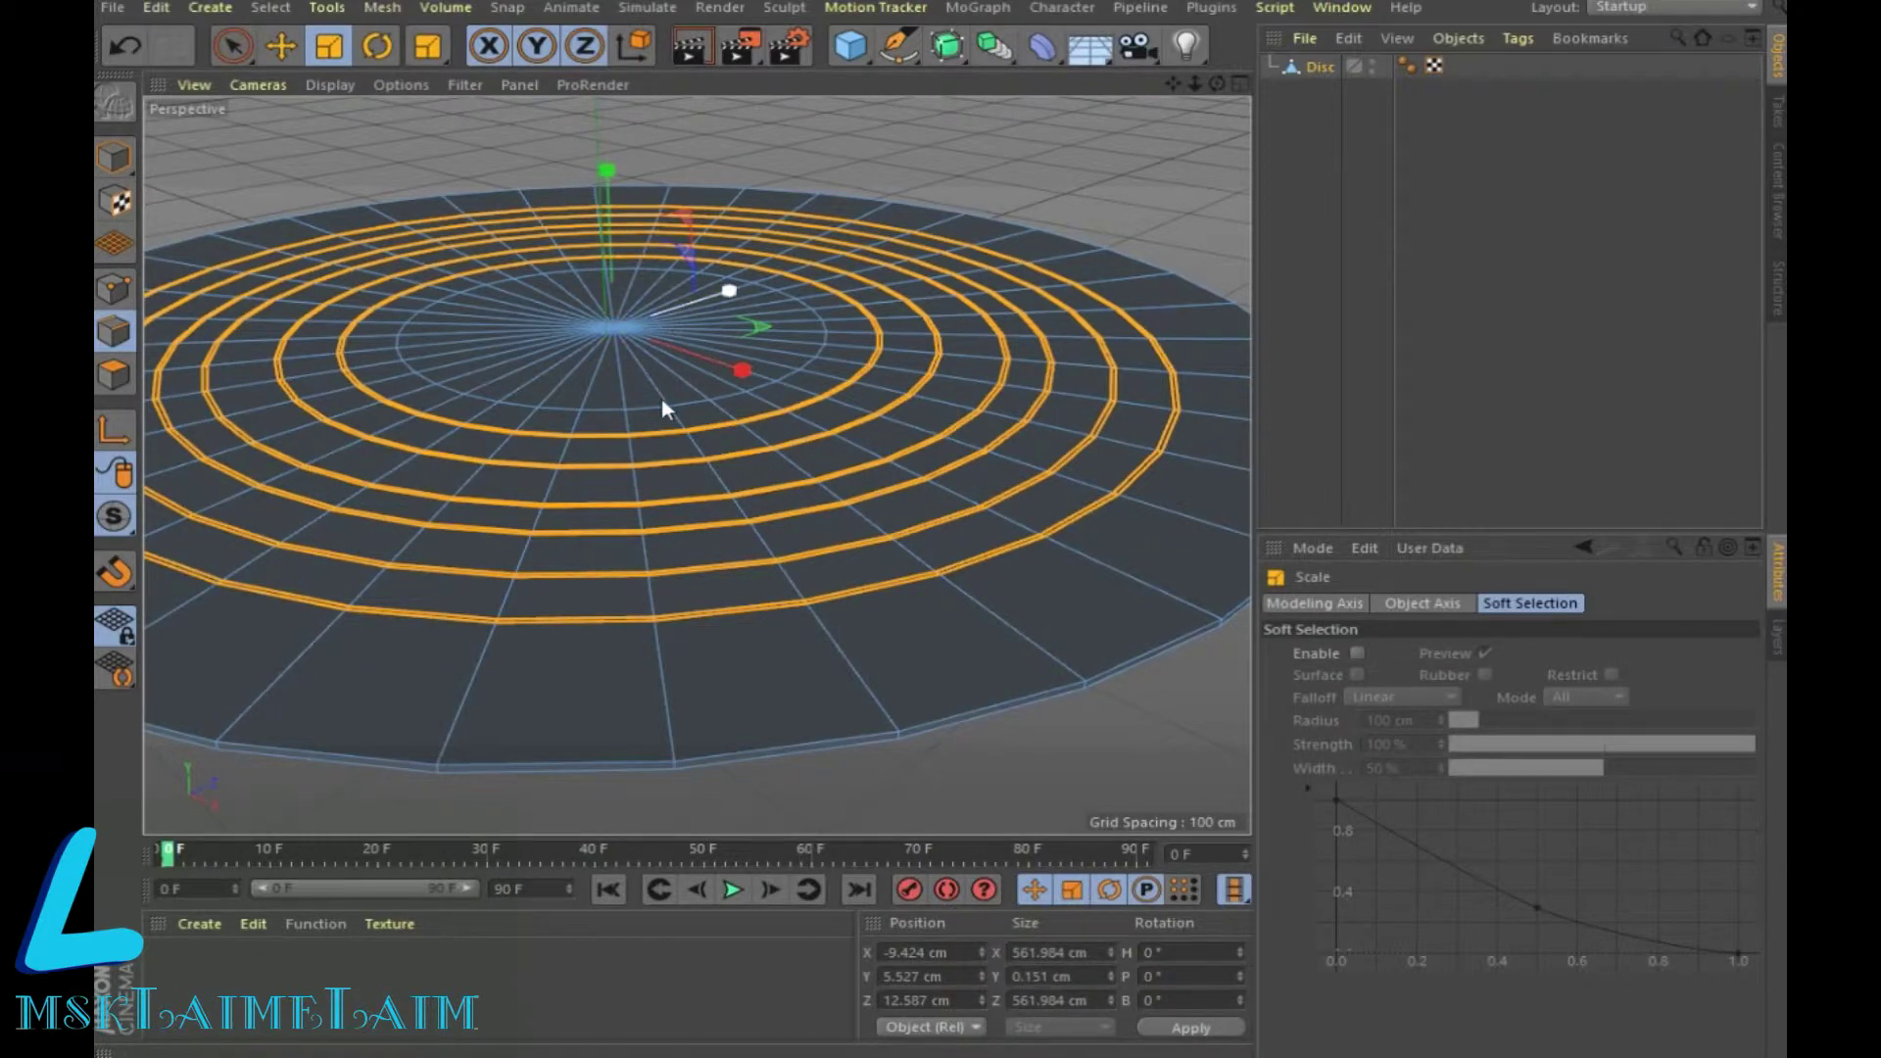
scroll(650, 480, "up", 2)
scroll(650, 480, "up", 3)
scroll(652, 482, "up", 3)
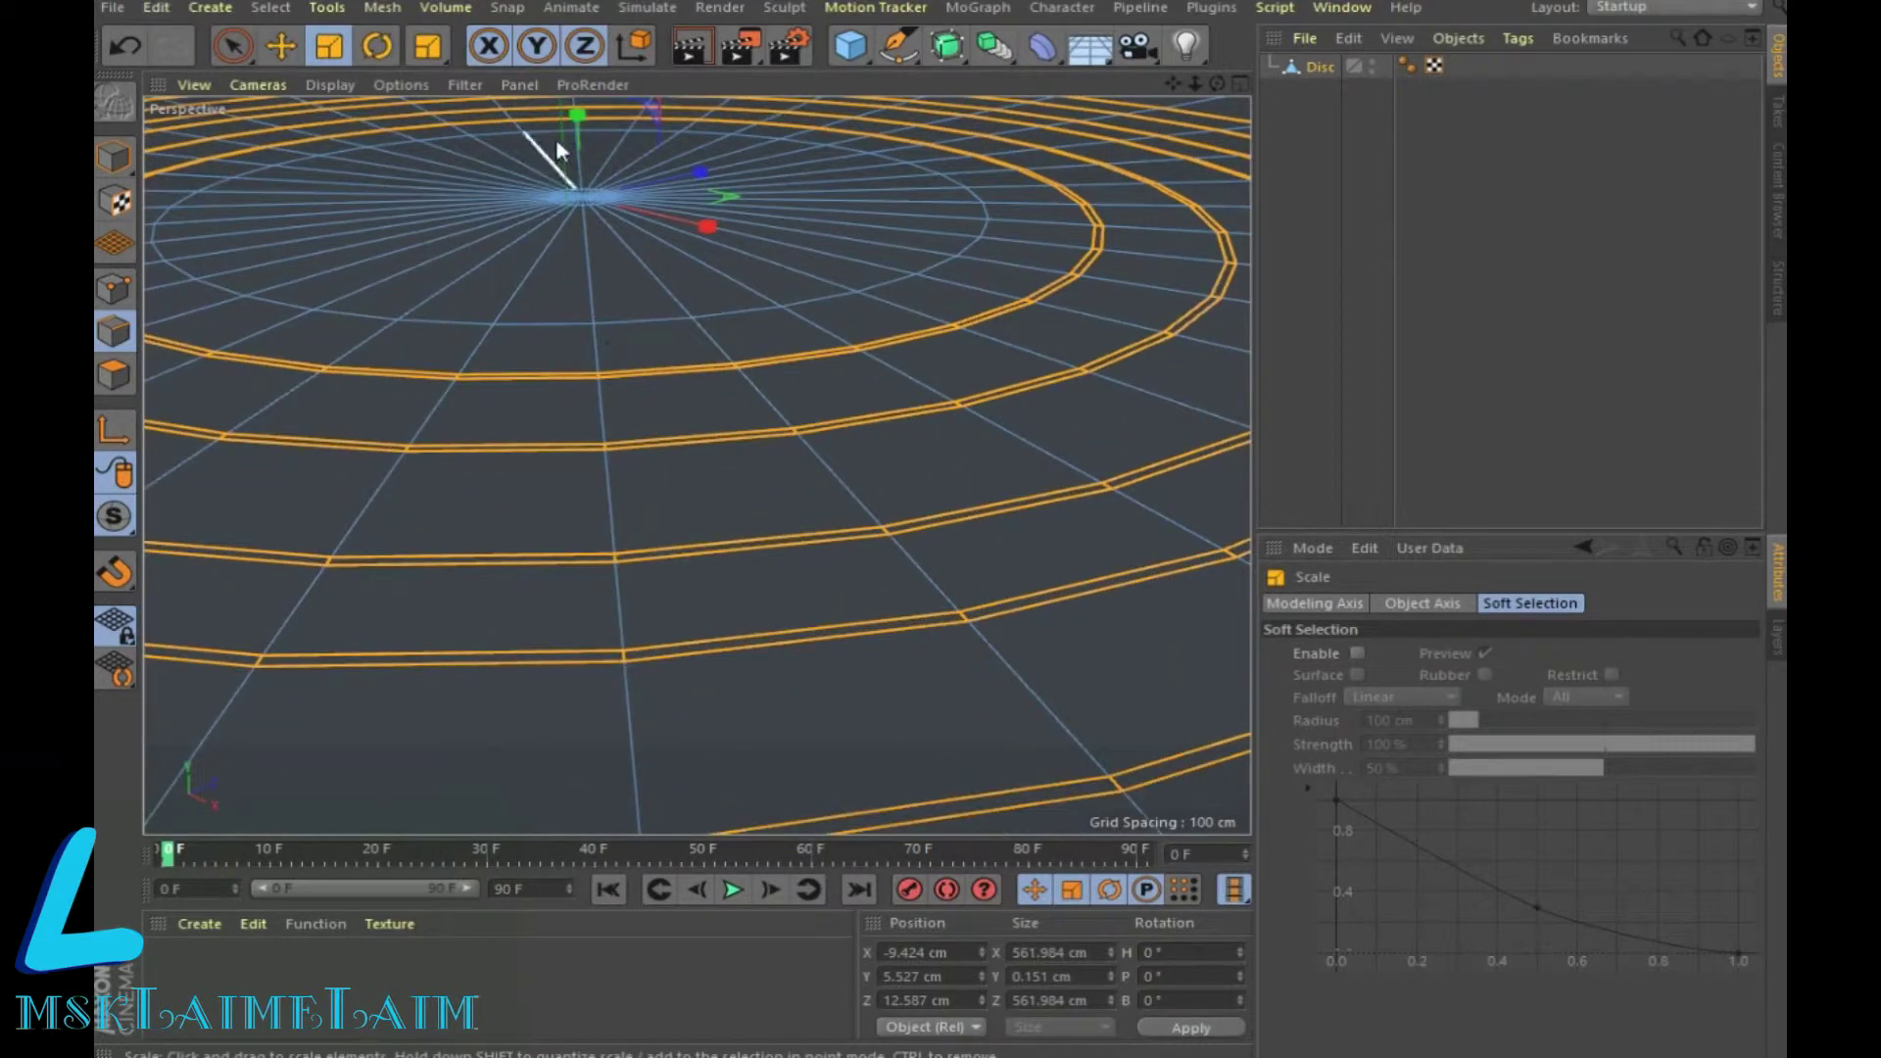
left_click_drag(579, 120, 623, 192)
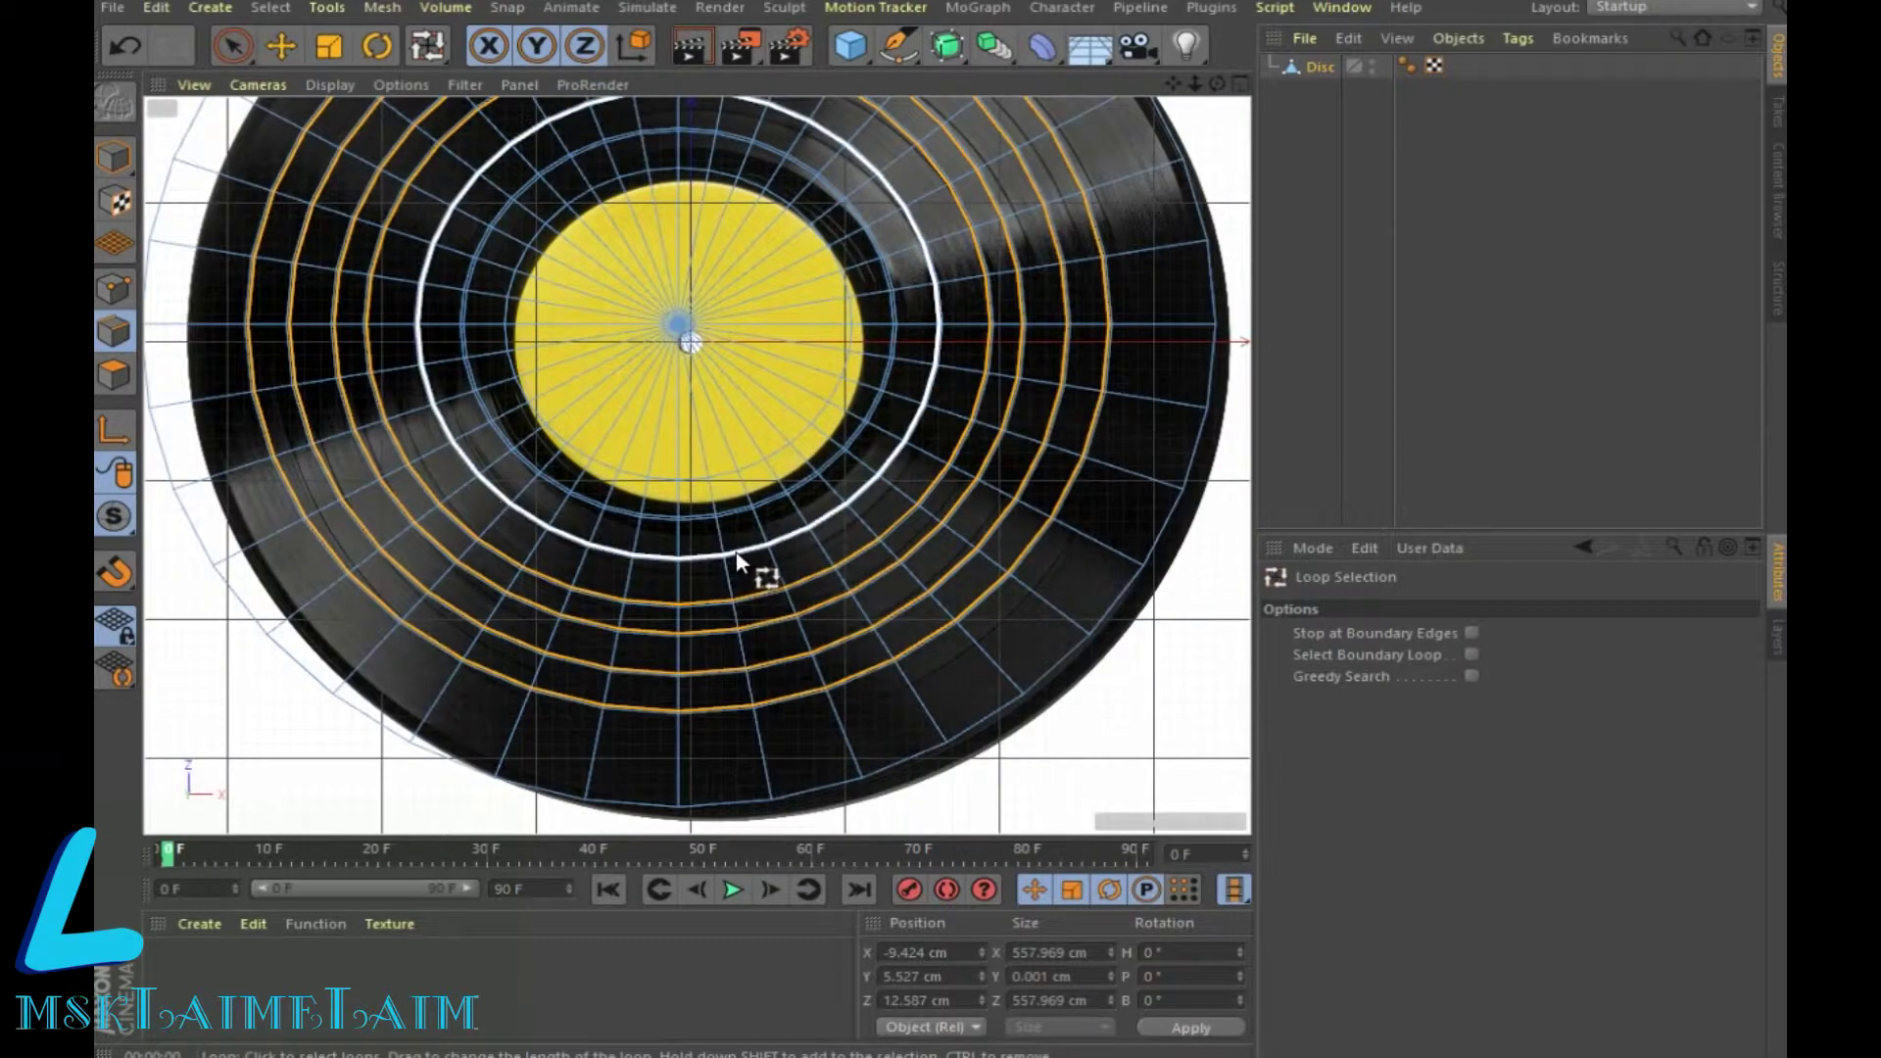
Step: Add the inner concentric edge loops to the selection in the perspective view
left_click(744, 537, "shift")
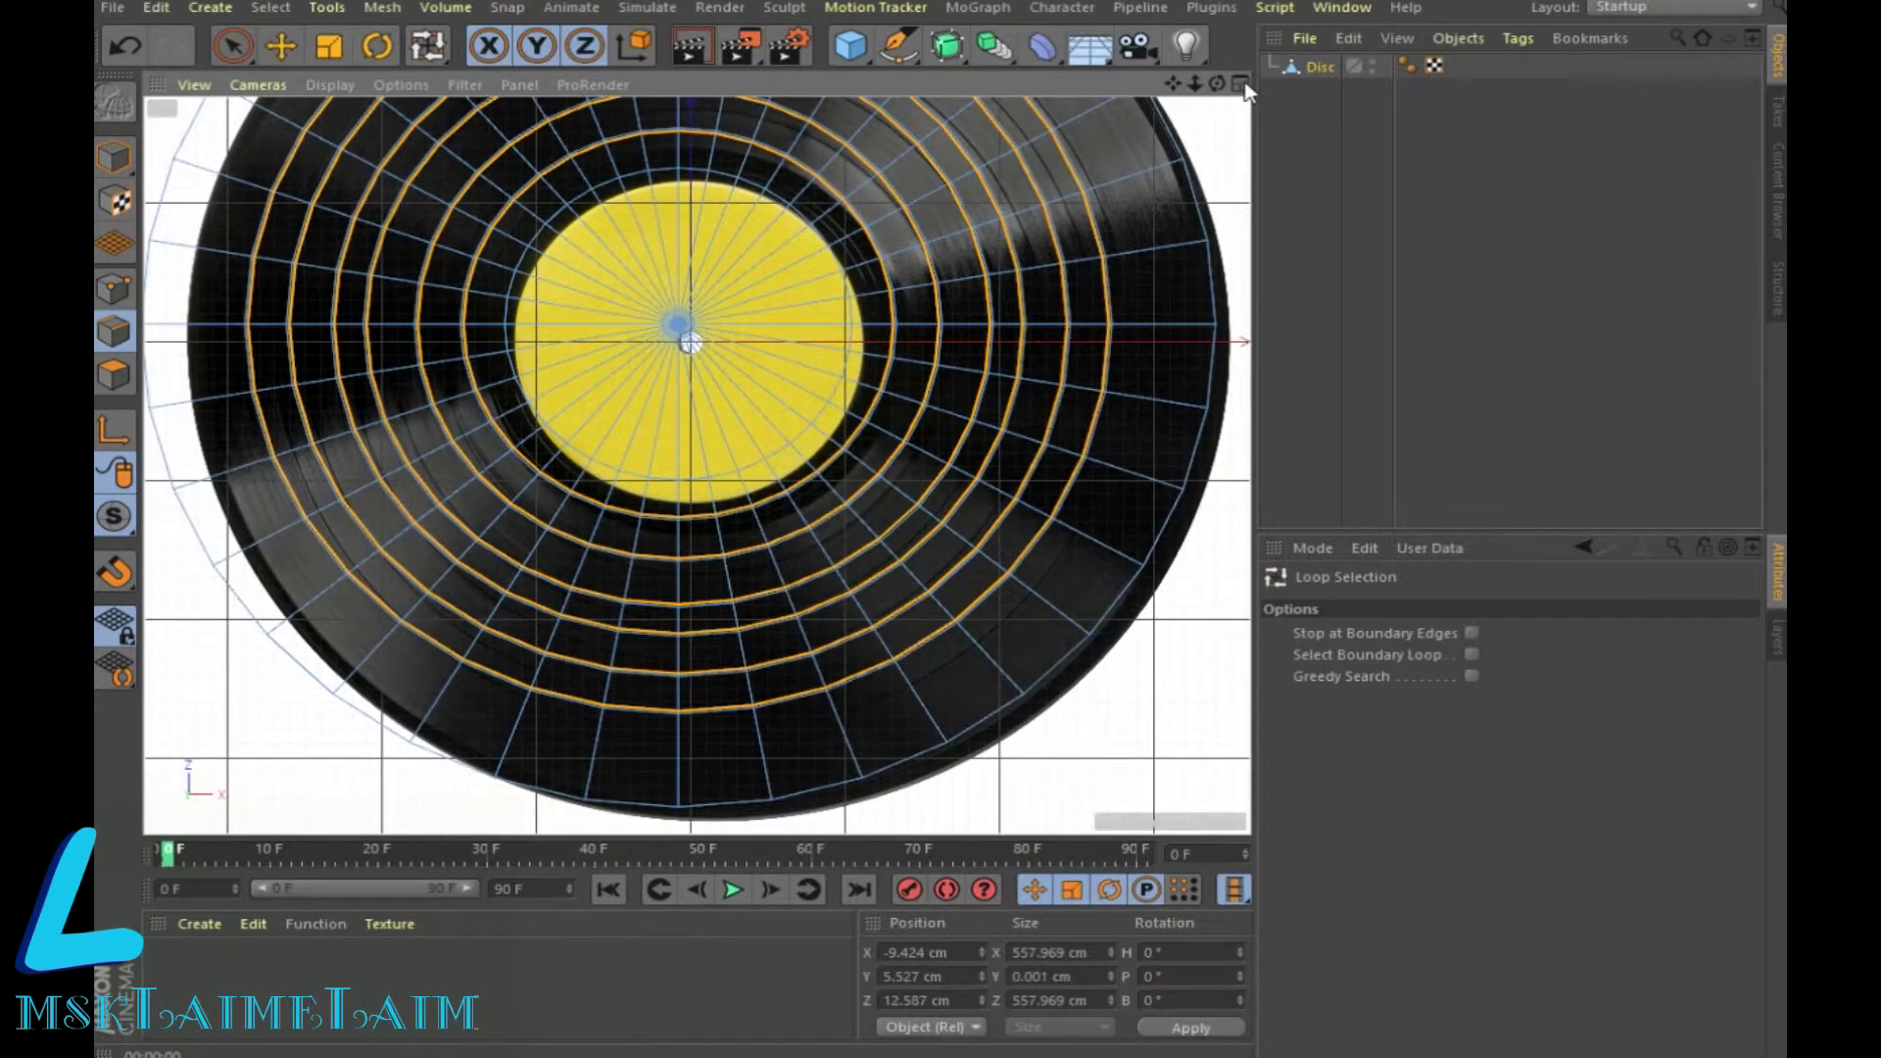
middle_click(847, 567)
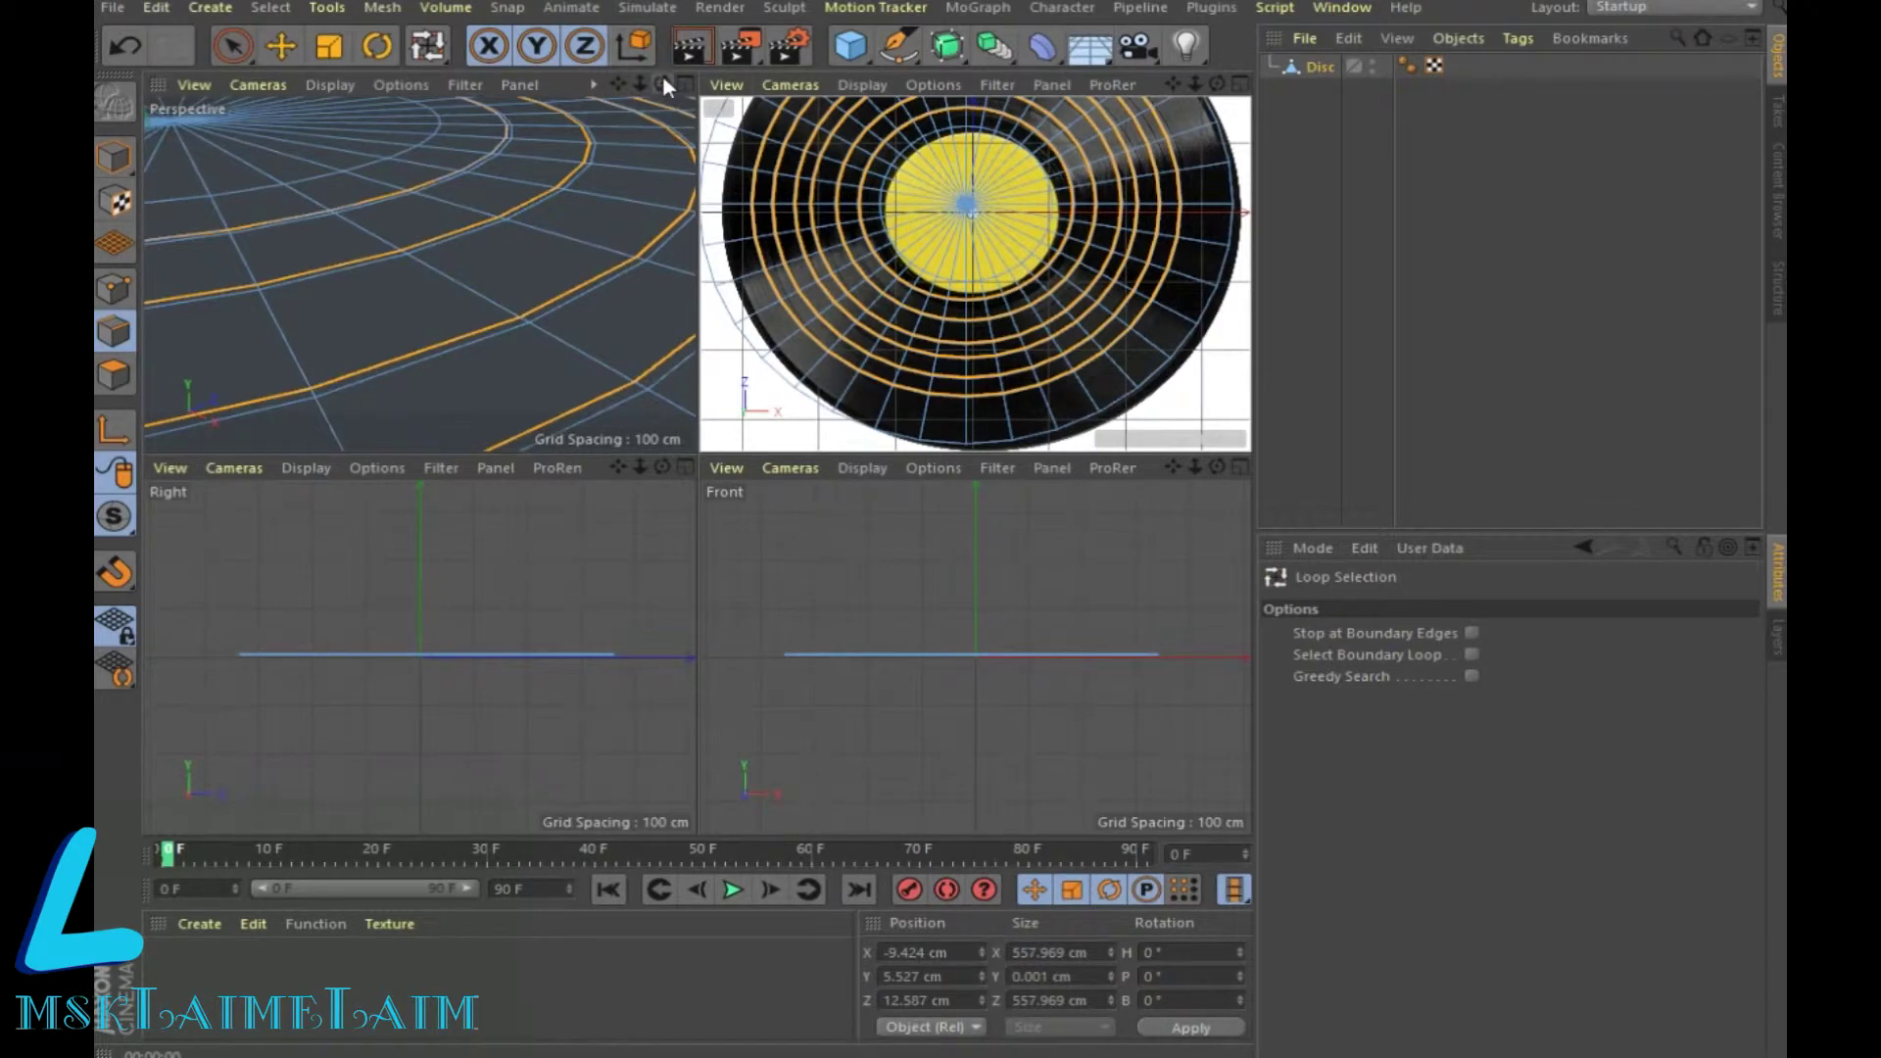
left_click(687, 88)
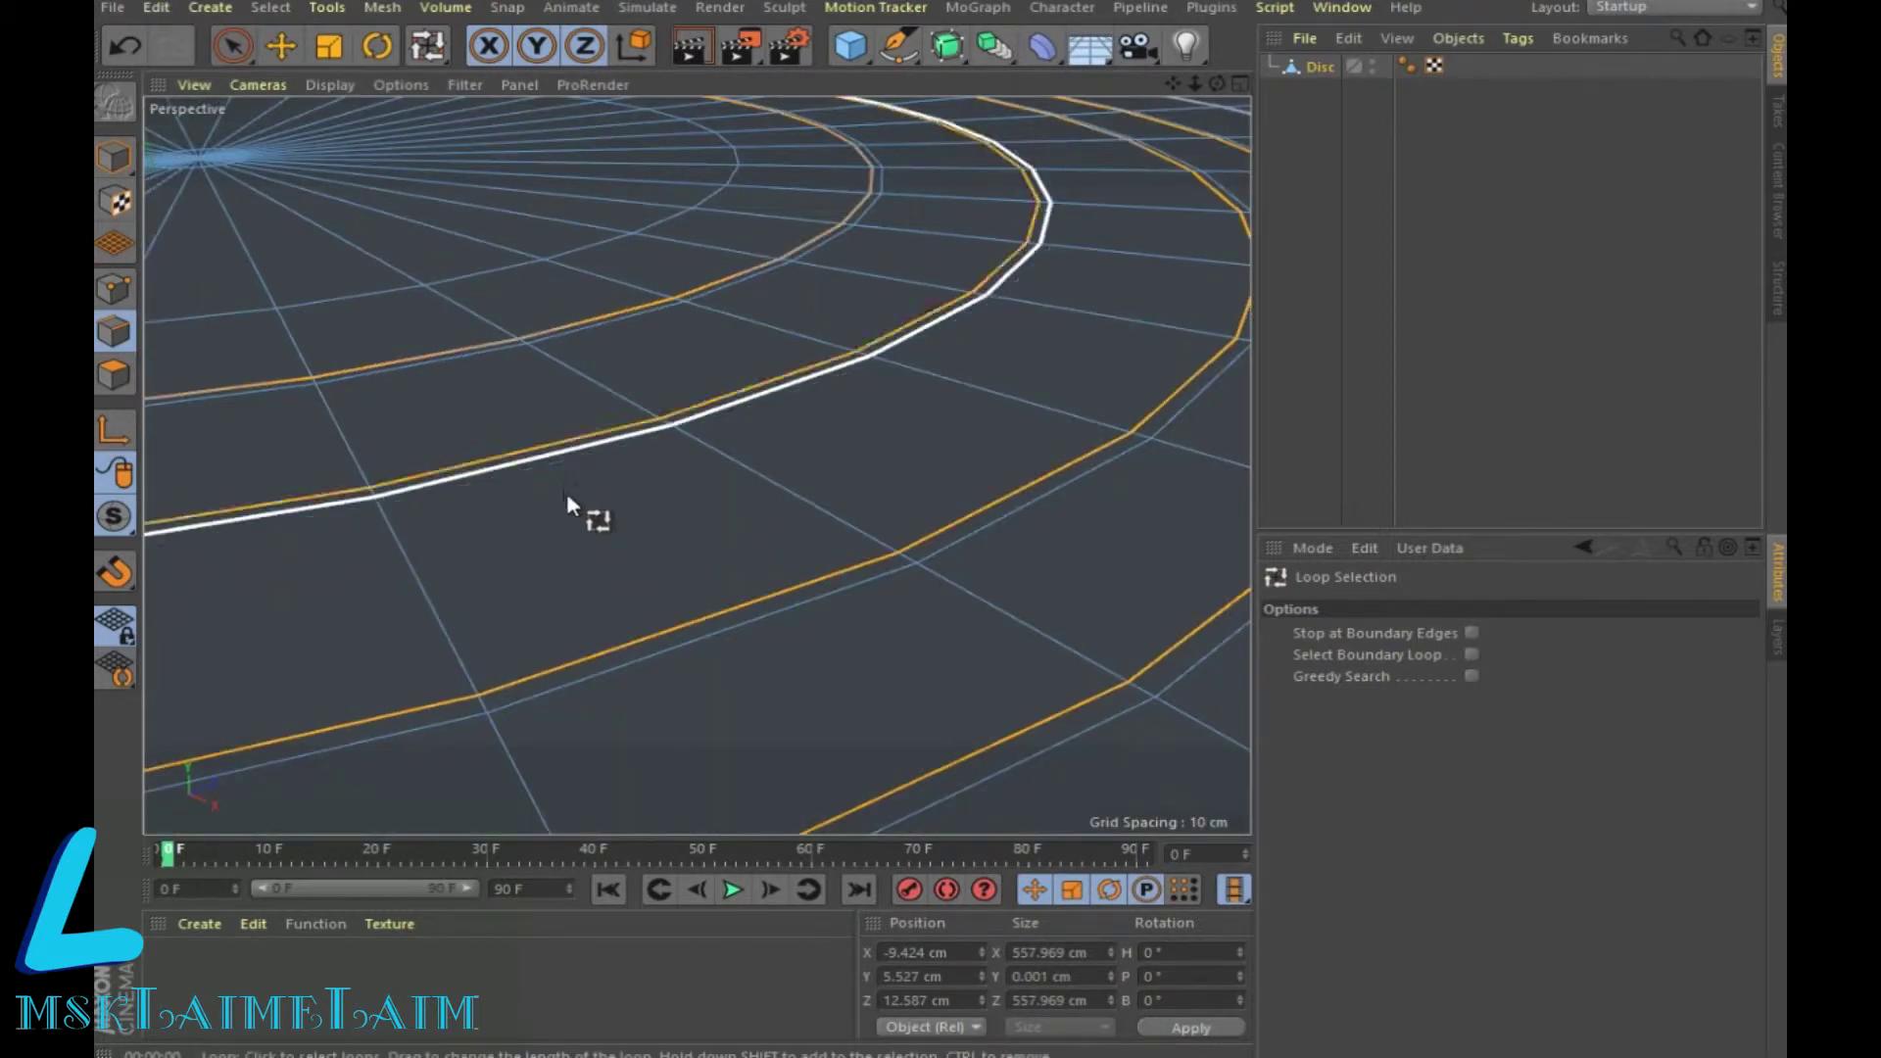
left_click(592, 327, "shift")
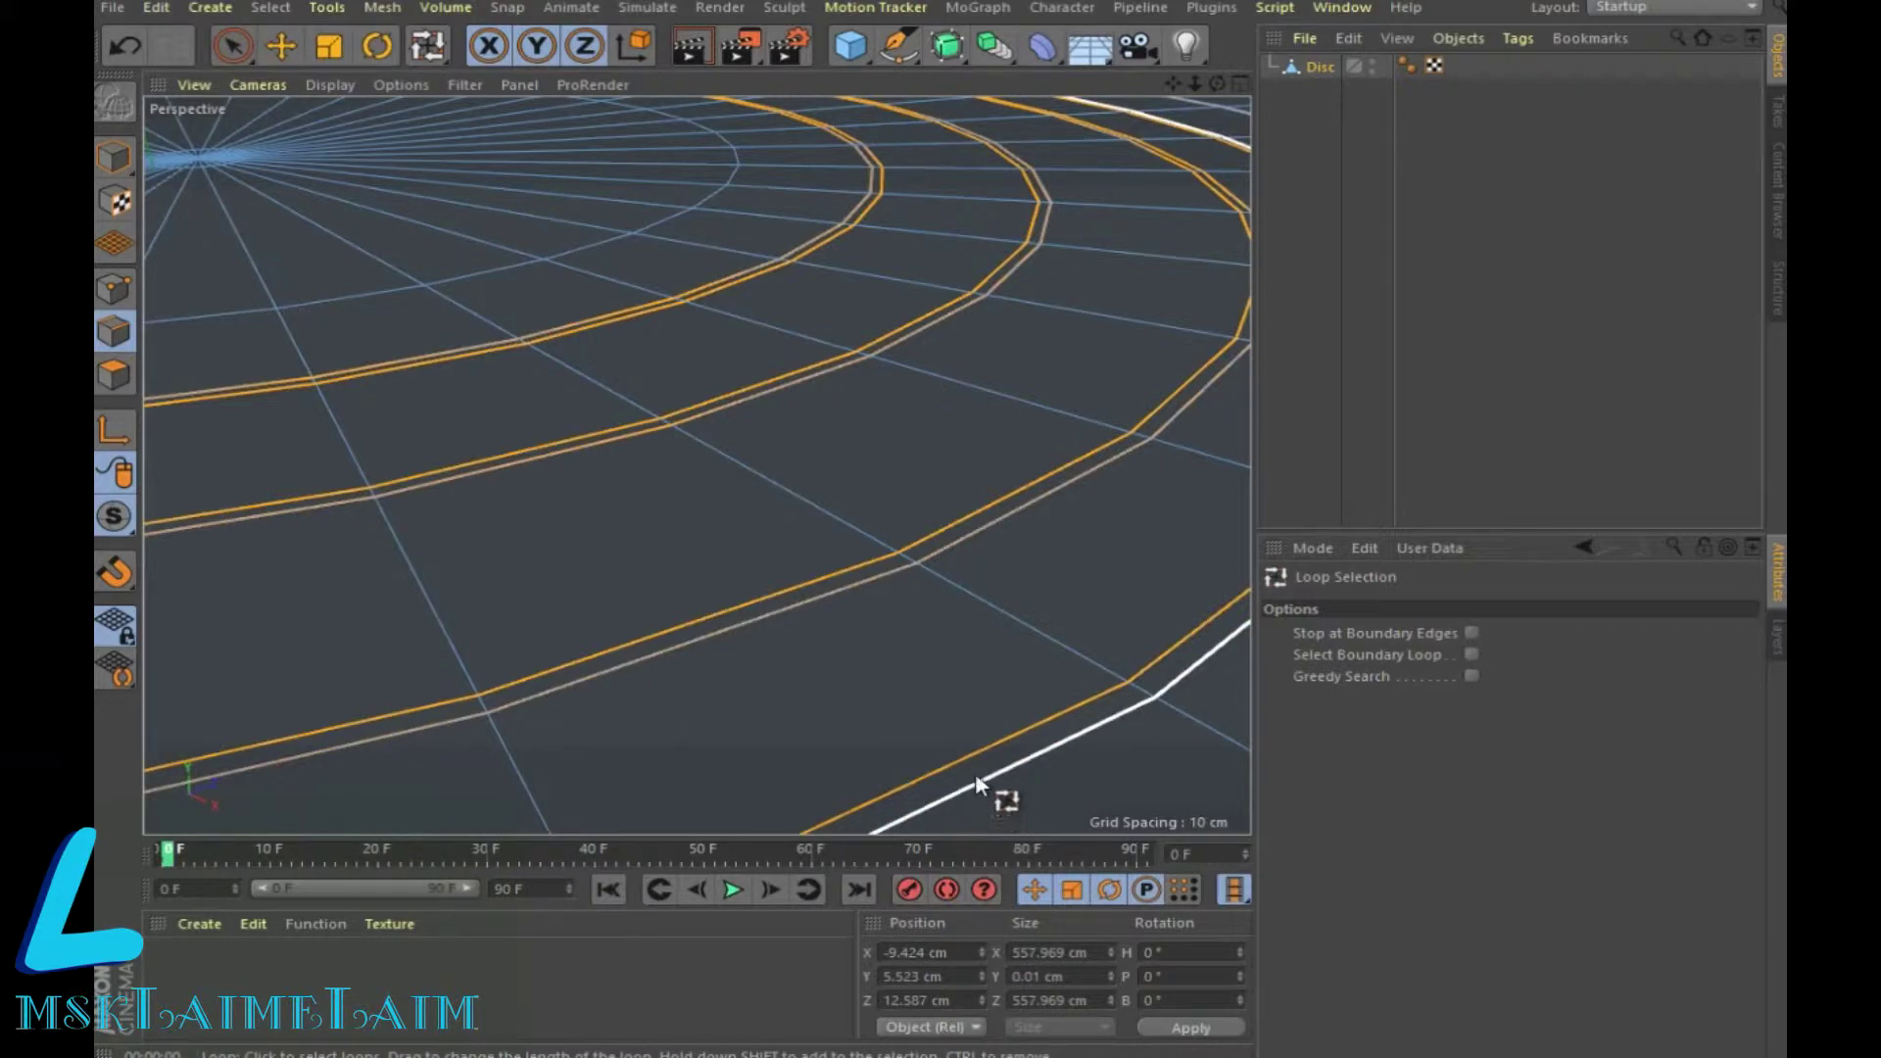
Step: Zoom out and add the outer edge loops, including the rim ring
scroll(964, 537, "down", 2)
scroll(970, 554, "down", 3)
scroll(971, 553, "down", 2)
scroll(979, 592, "down", 2)
scroll(986, 621, "down", 2)
scroll(983, 647, "down", 2)
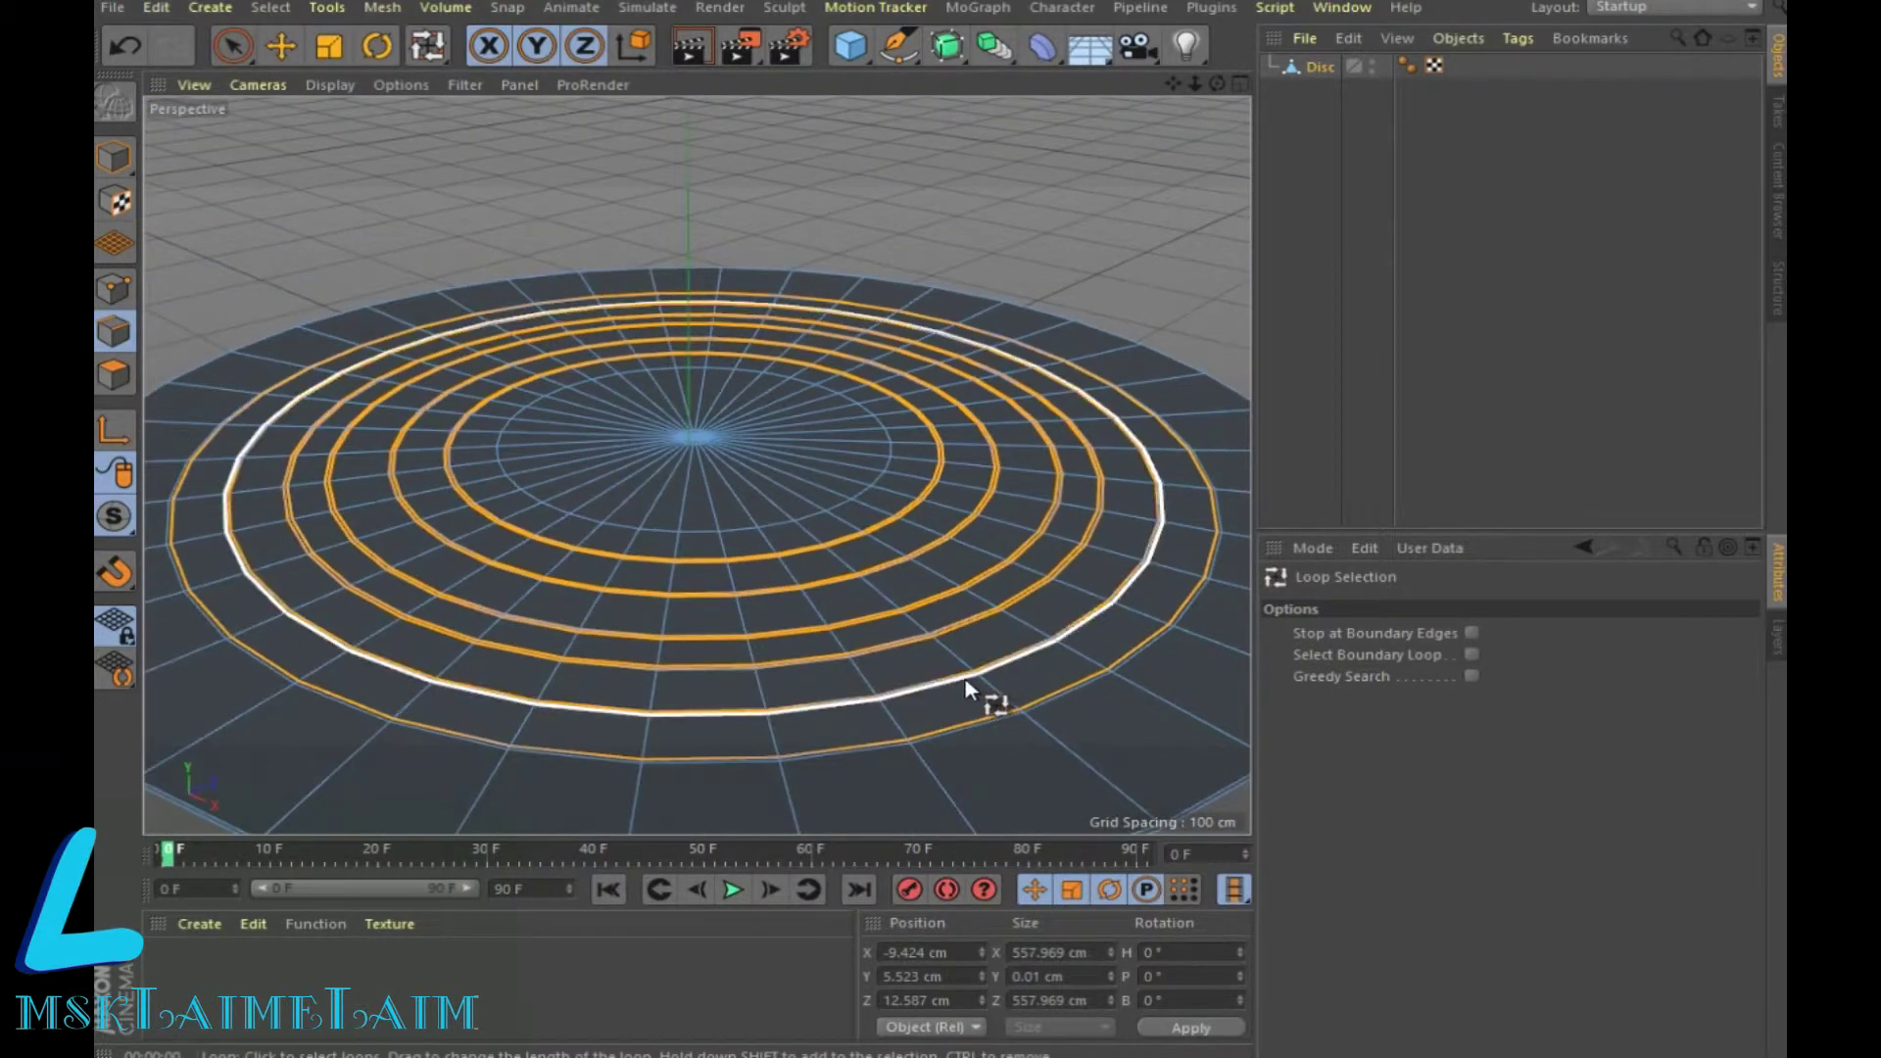
left_click(962, 687, "shift")
left_click(956, 742, "shift")
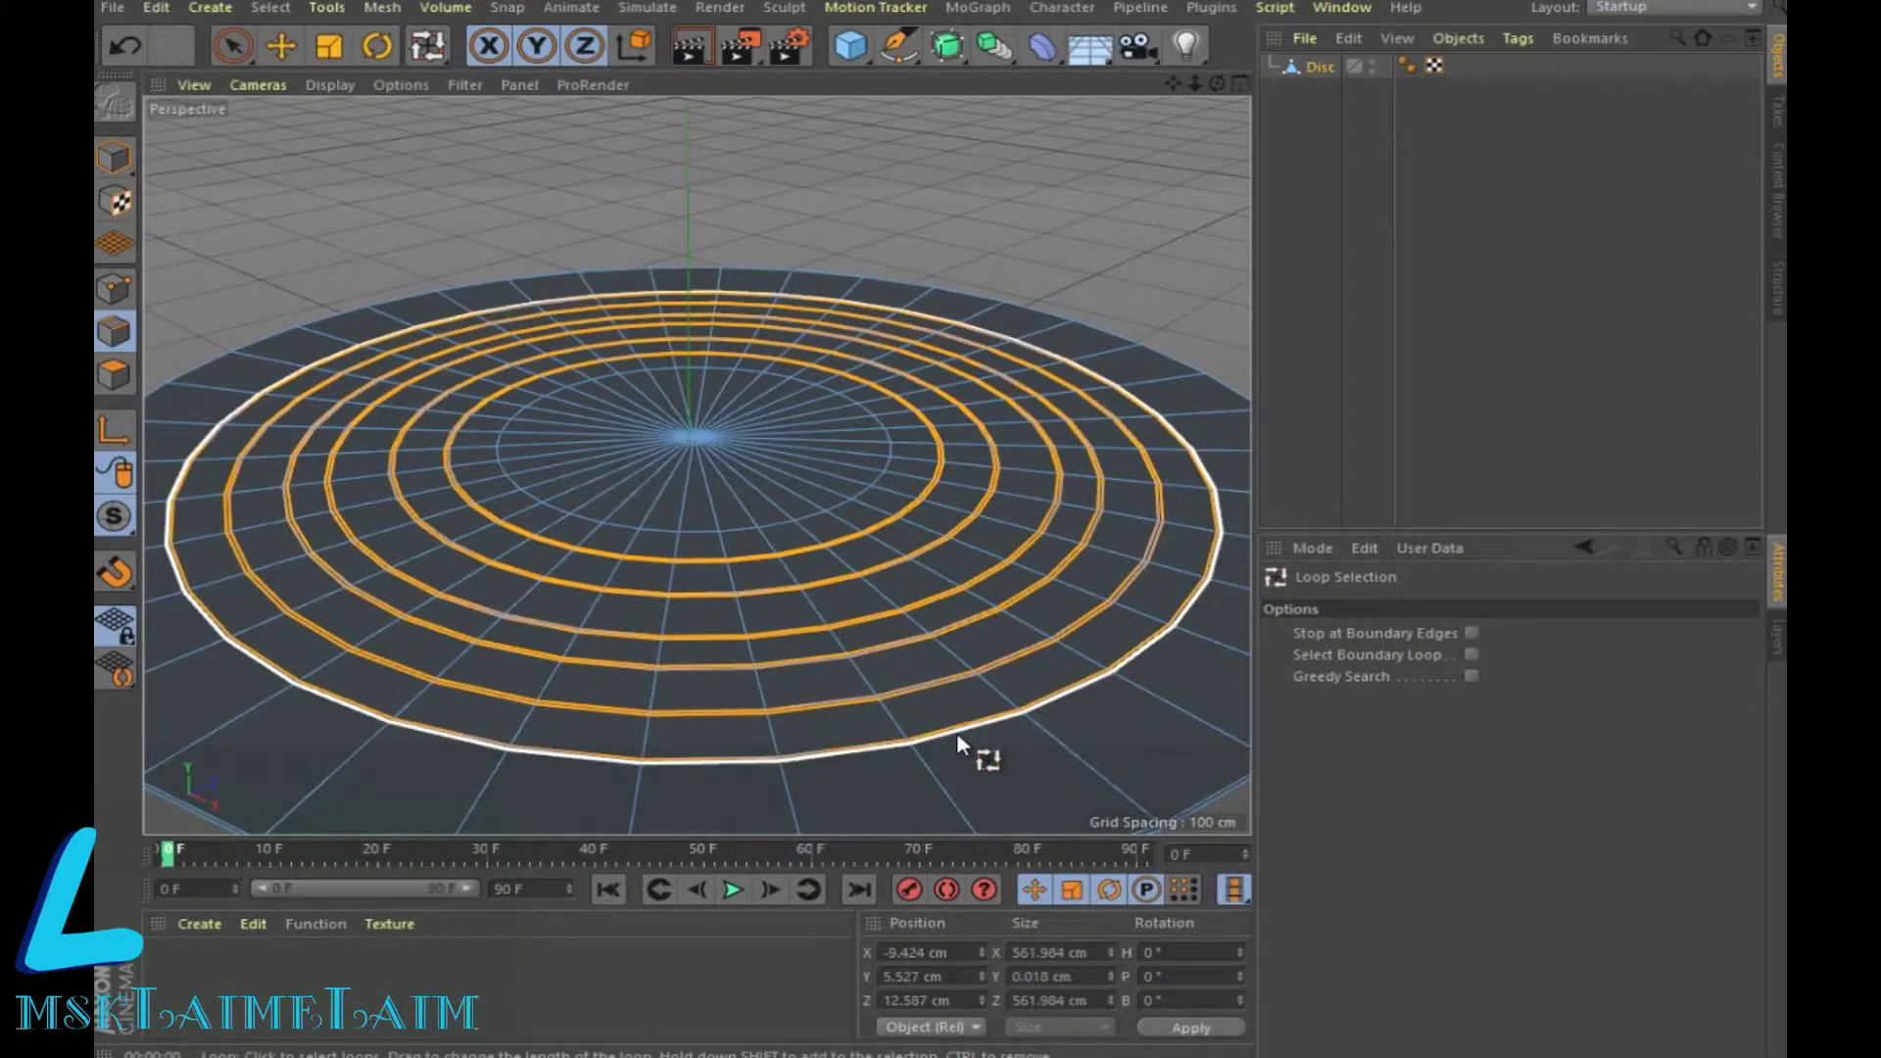
Step: Test-render a 2 cm, 1-subdivision bevel on the rings, then undo it
right_click(956, 742)
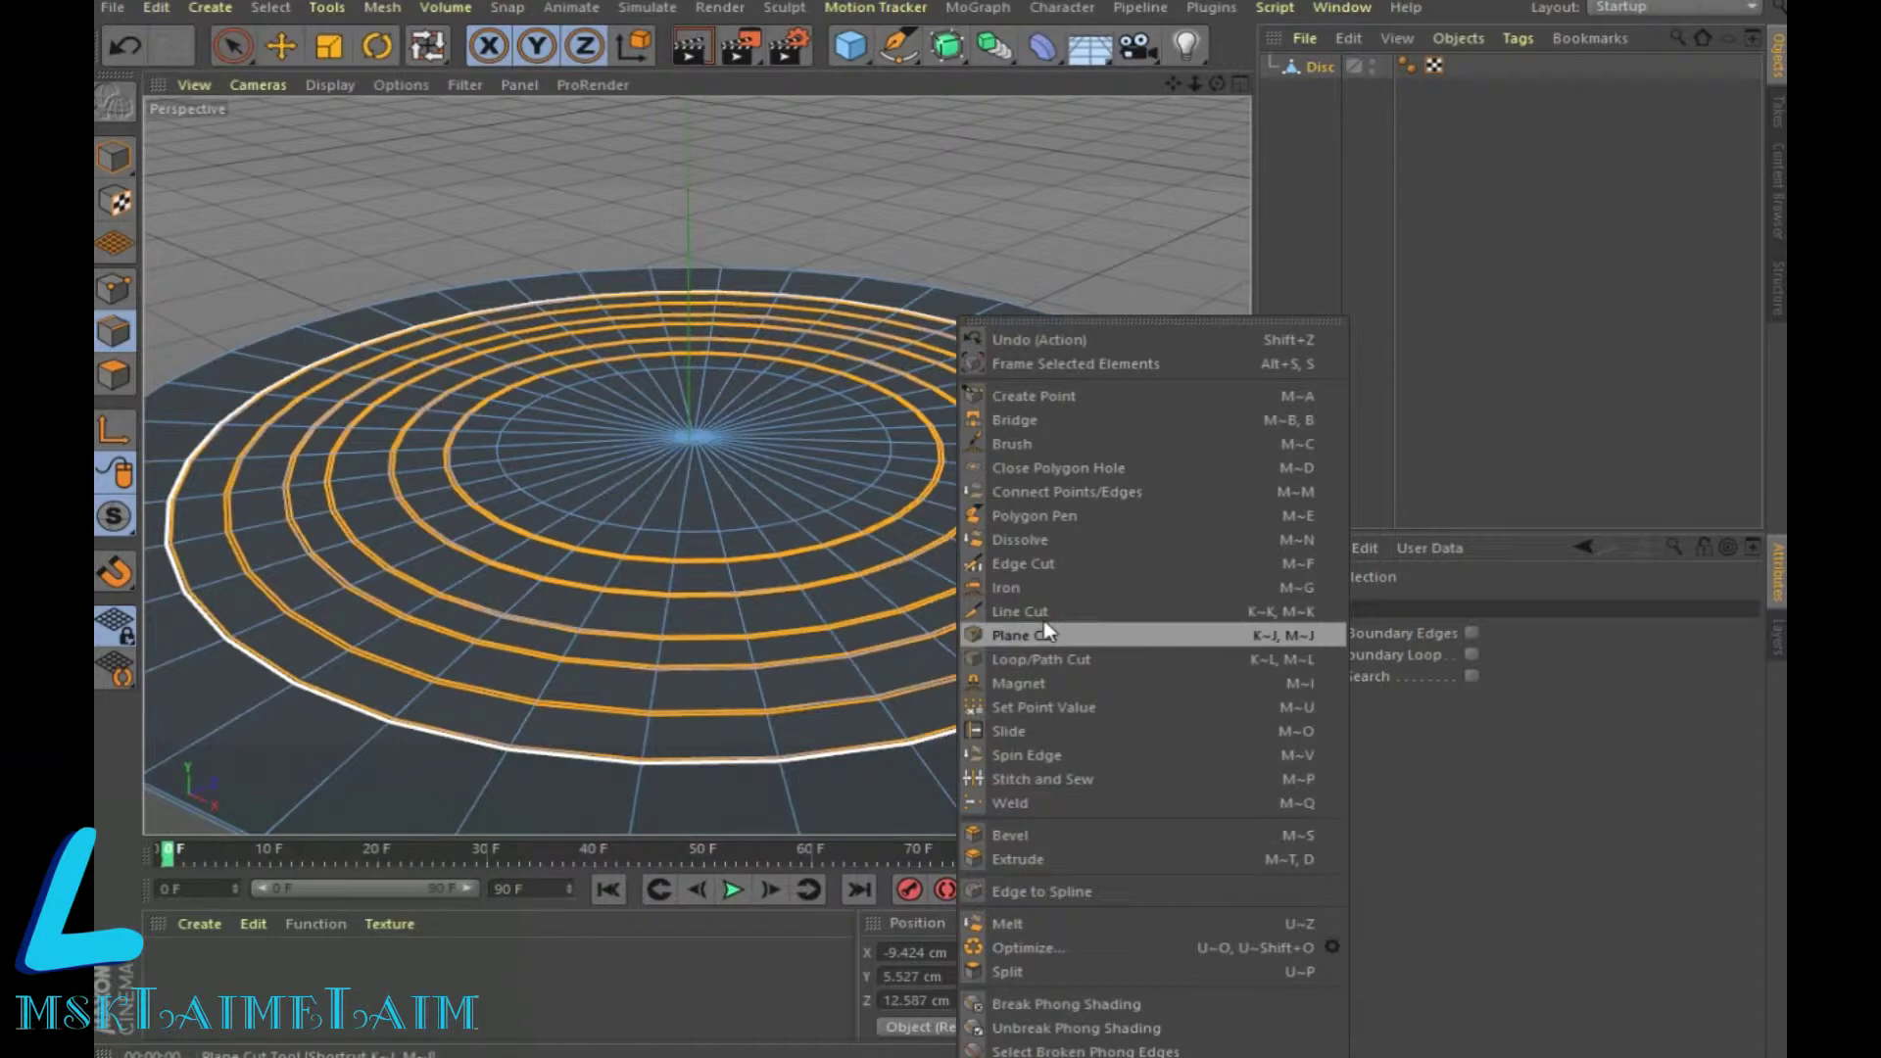
left_click(1019, 835)
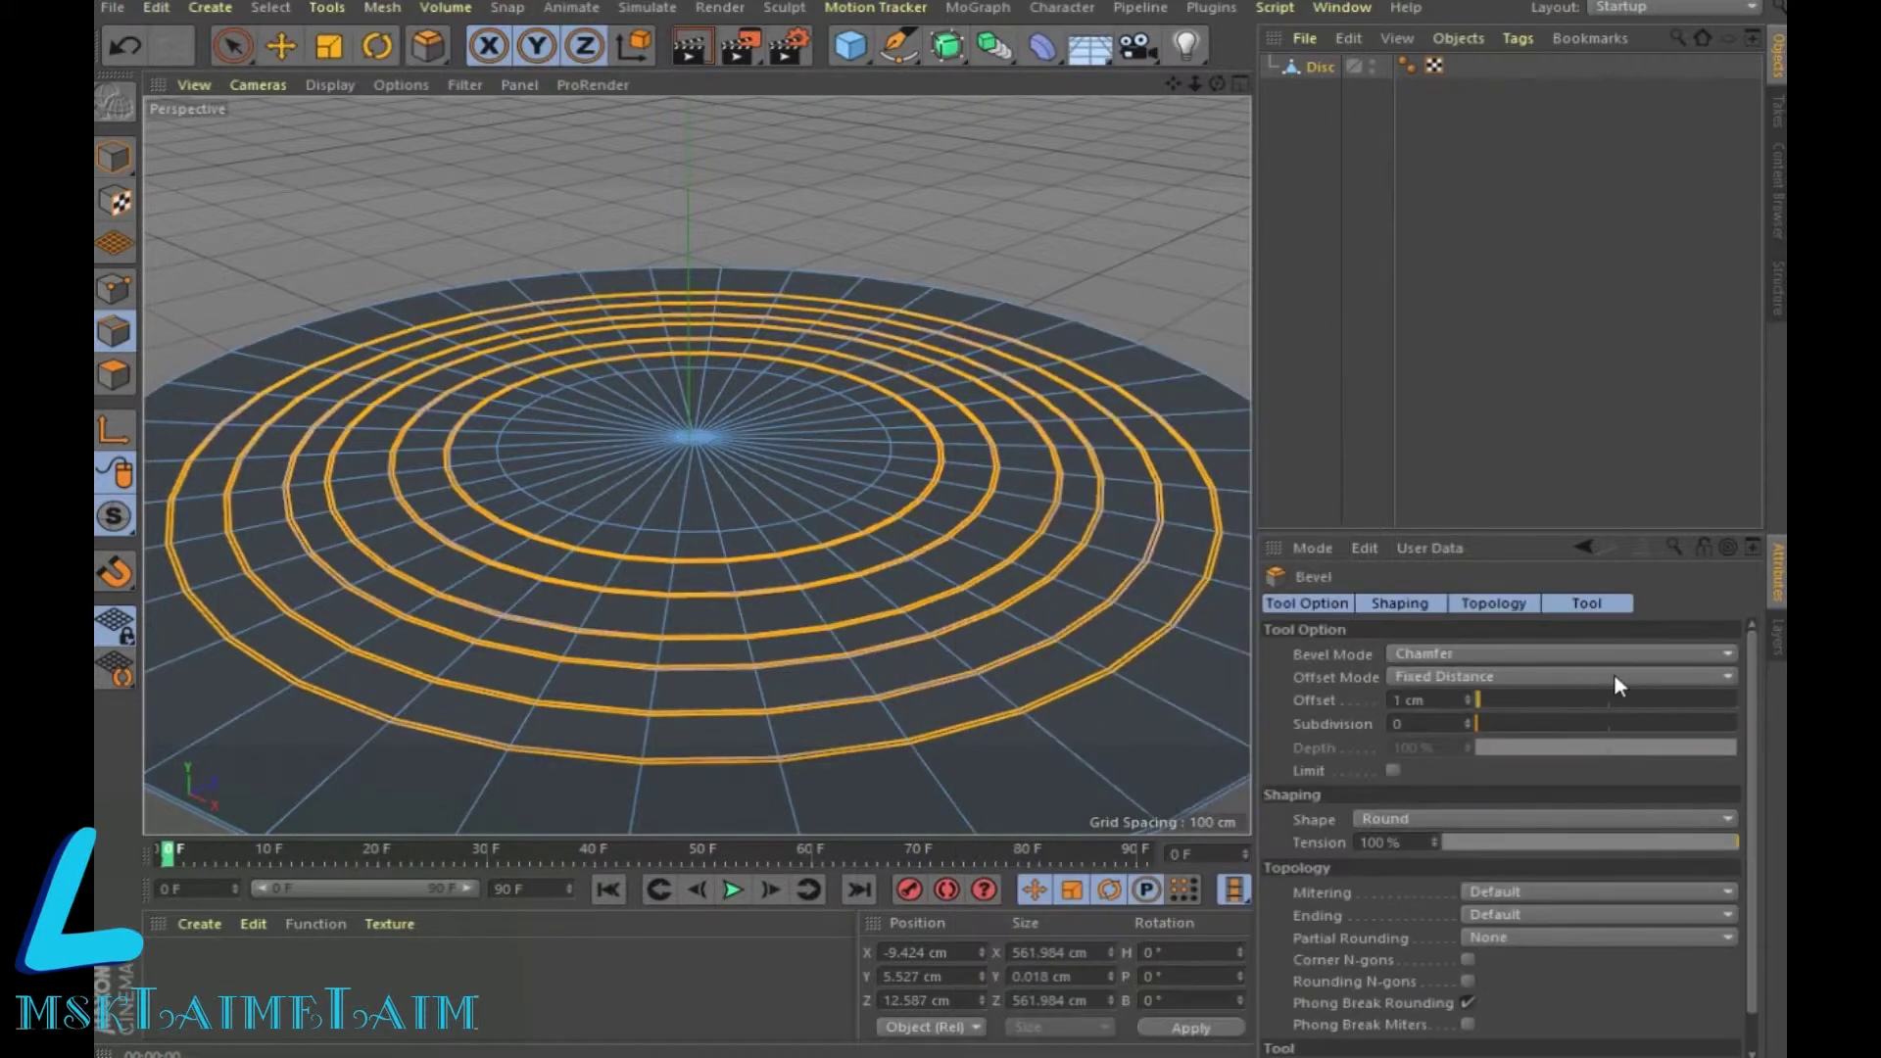
left_click(1471, 696)
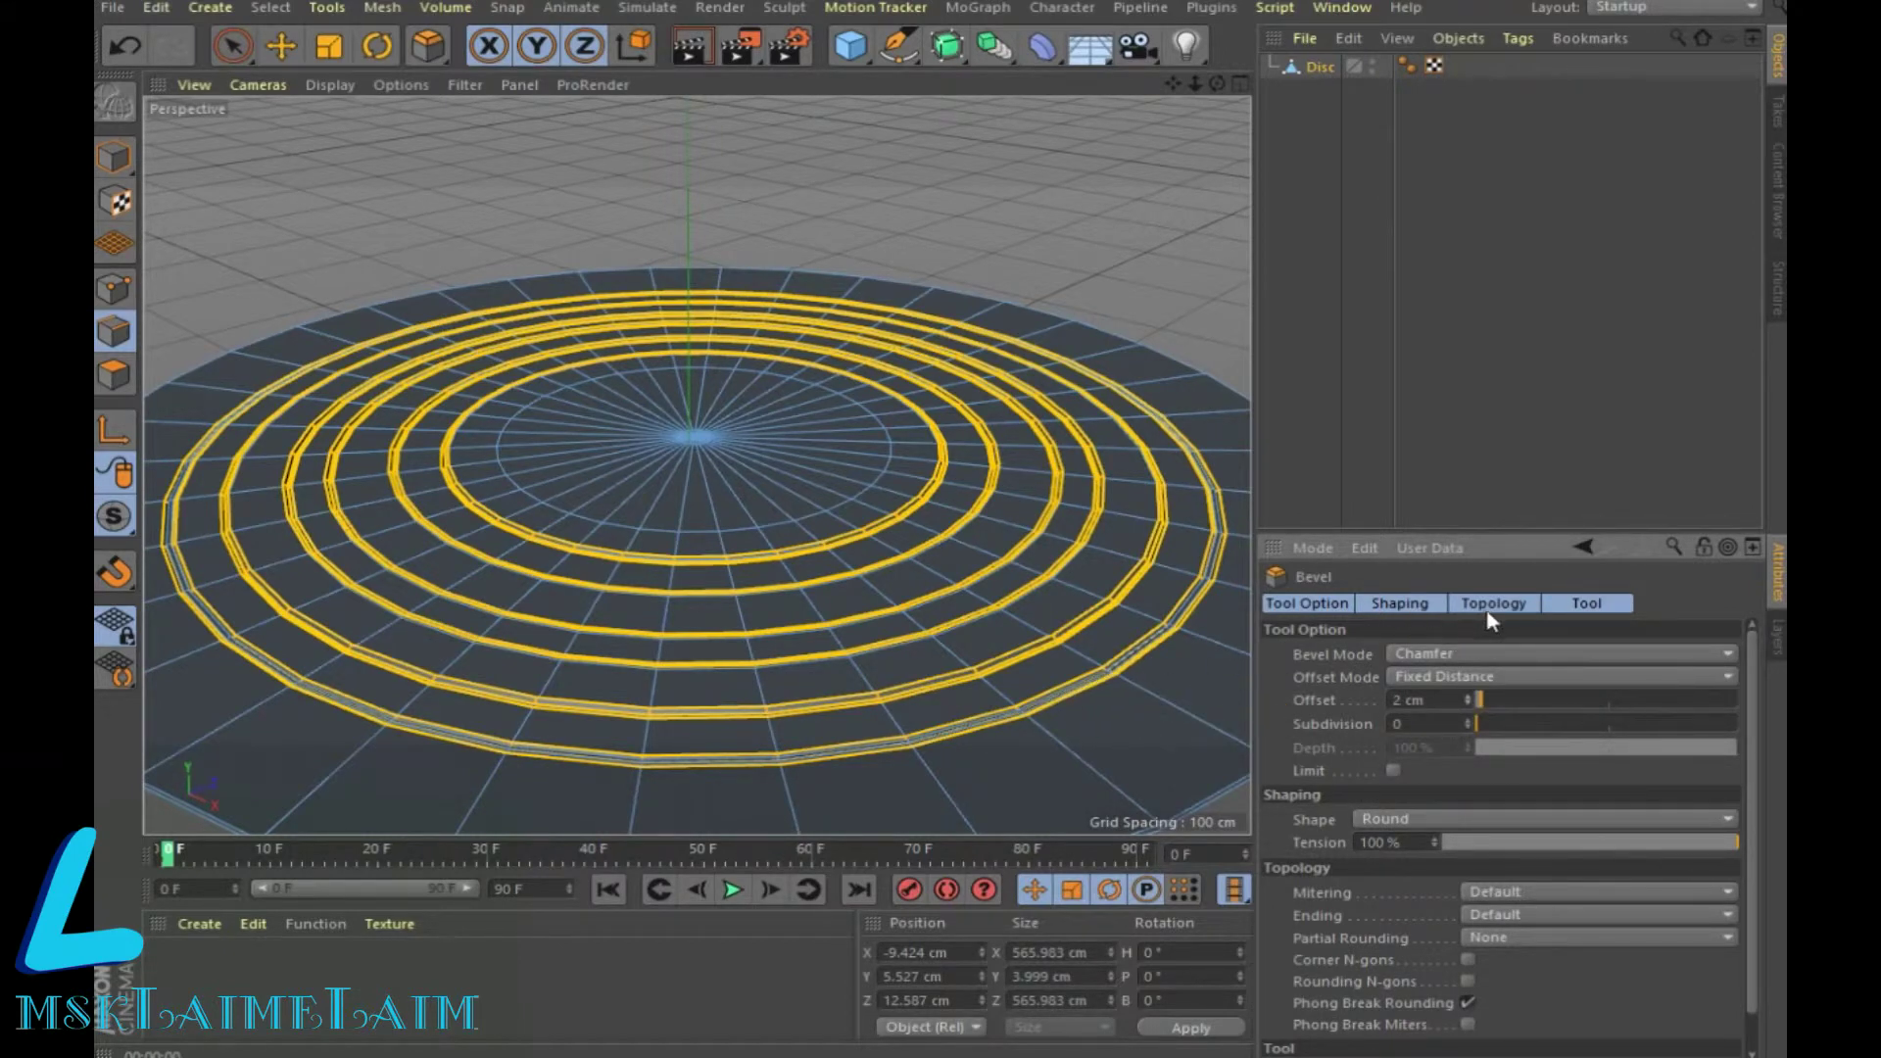
left_click(1468, 722)
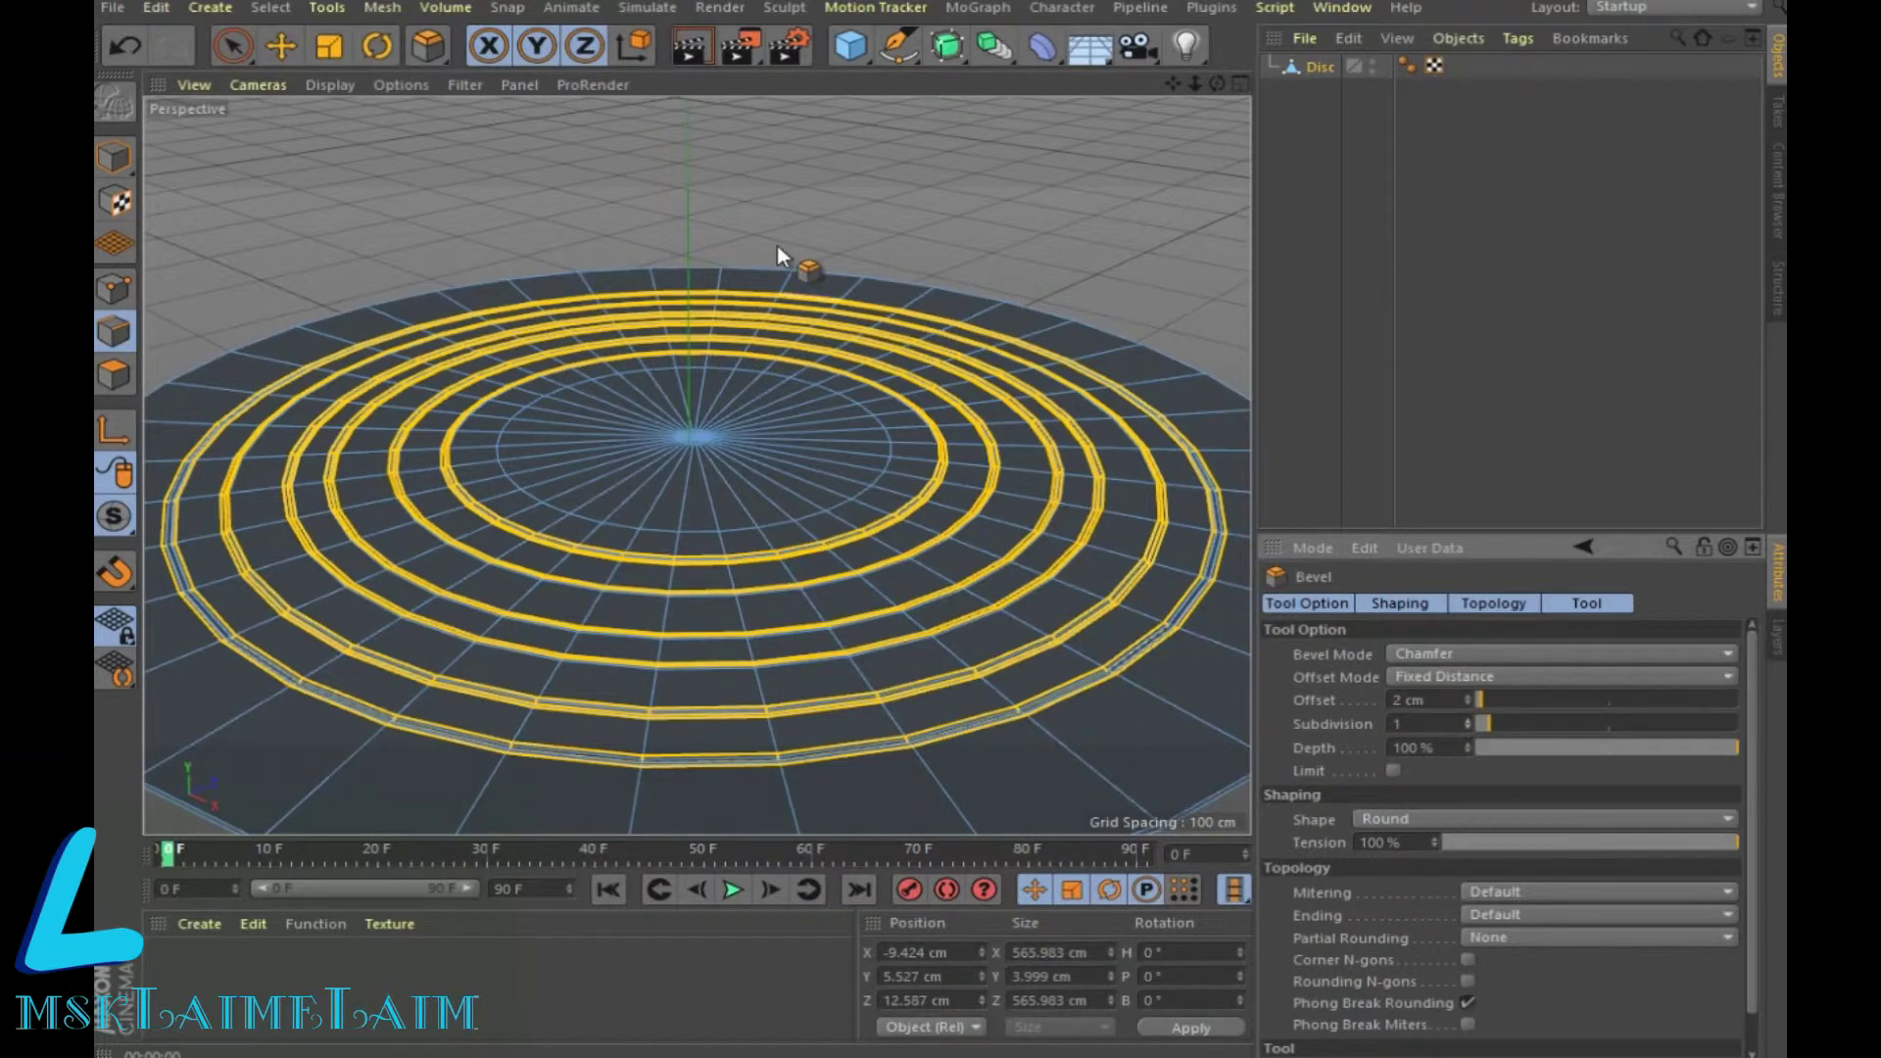
left_click(685, 45)
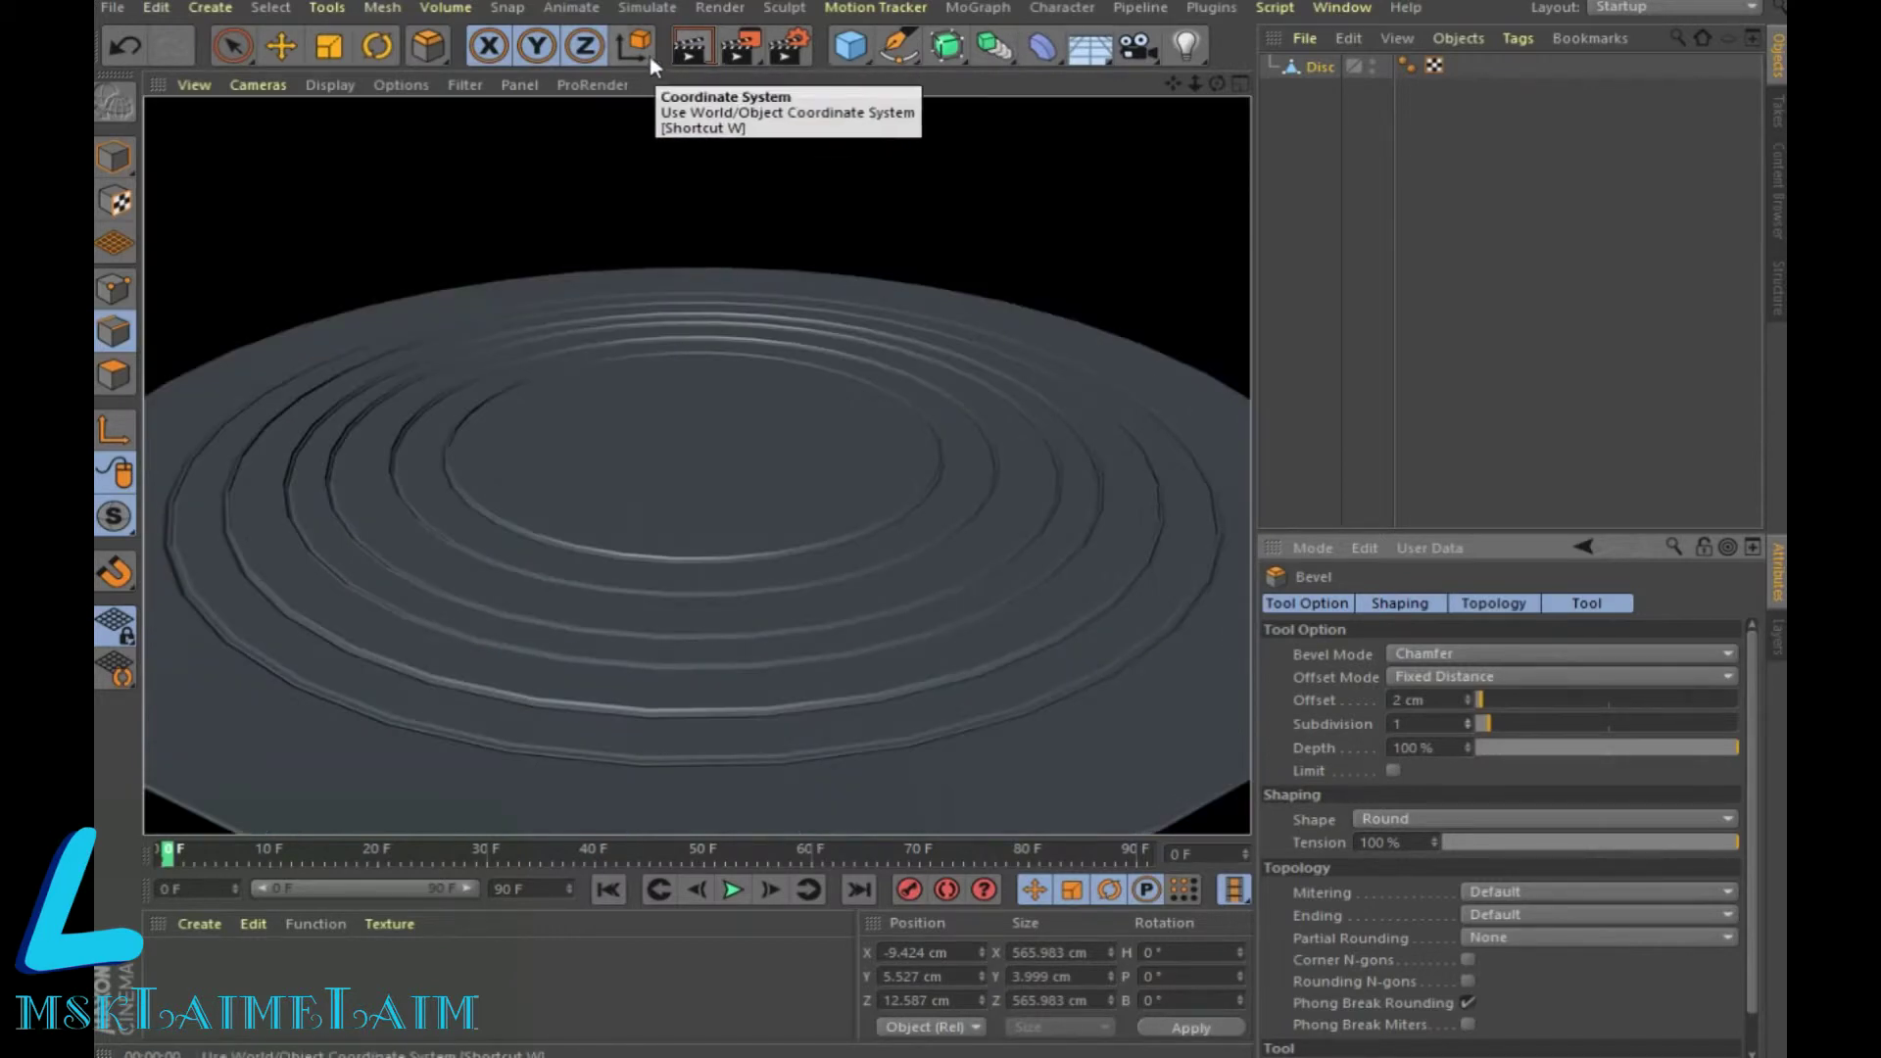
left_click(139, 37)
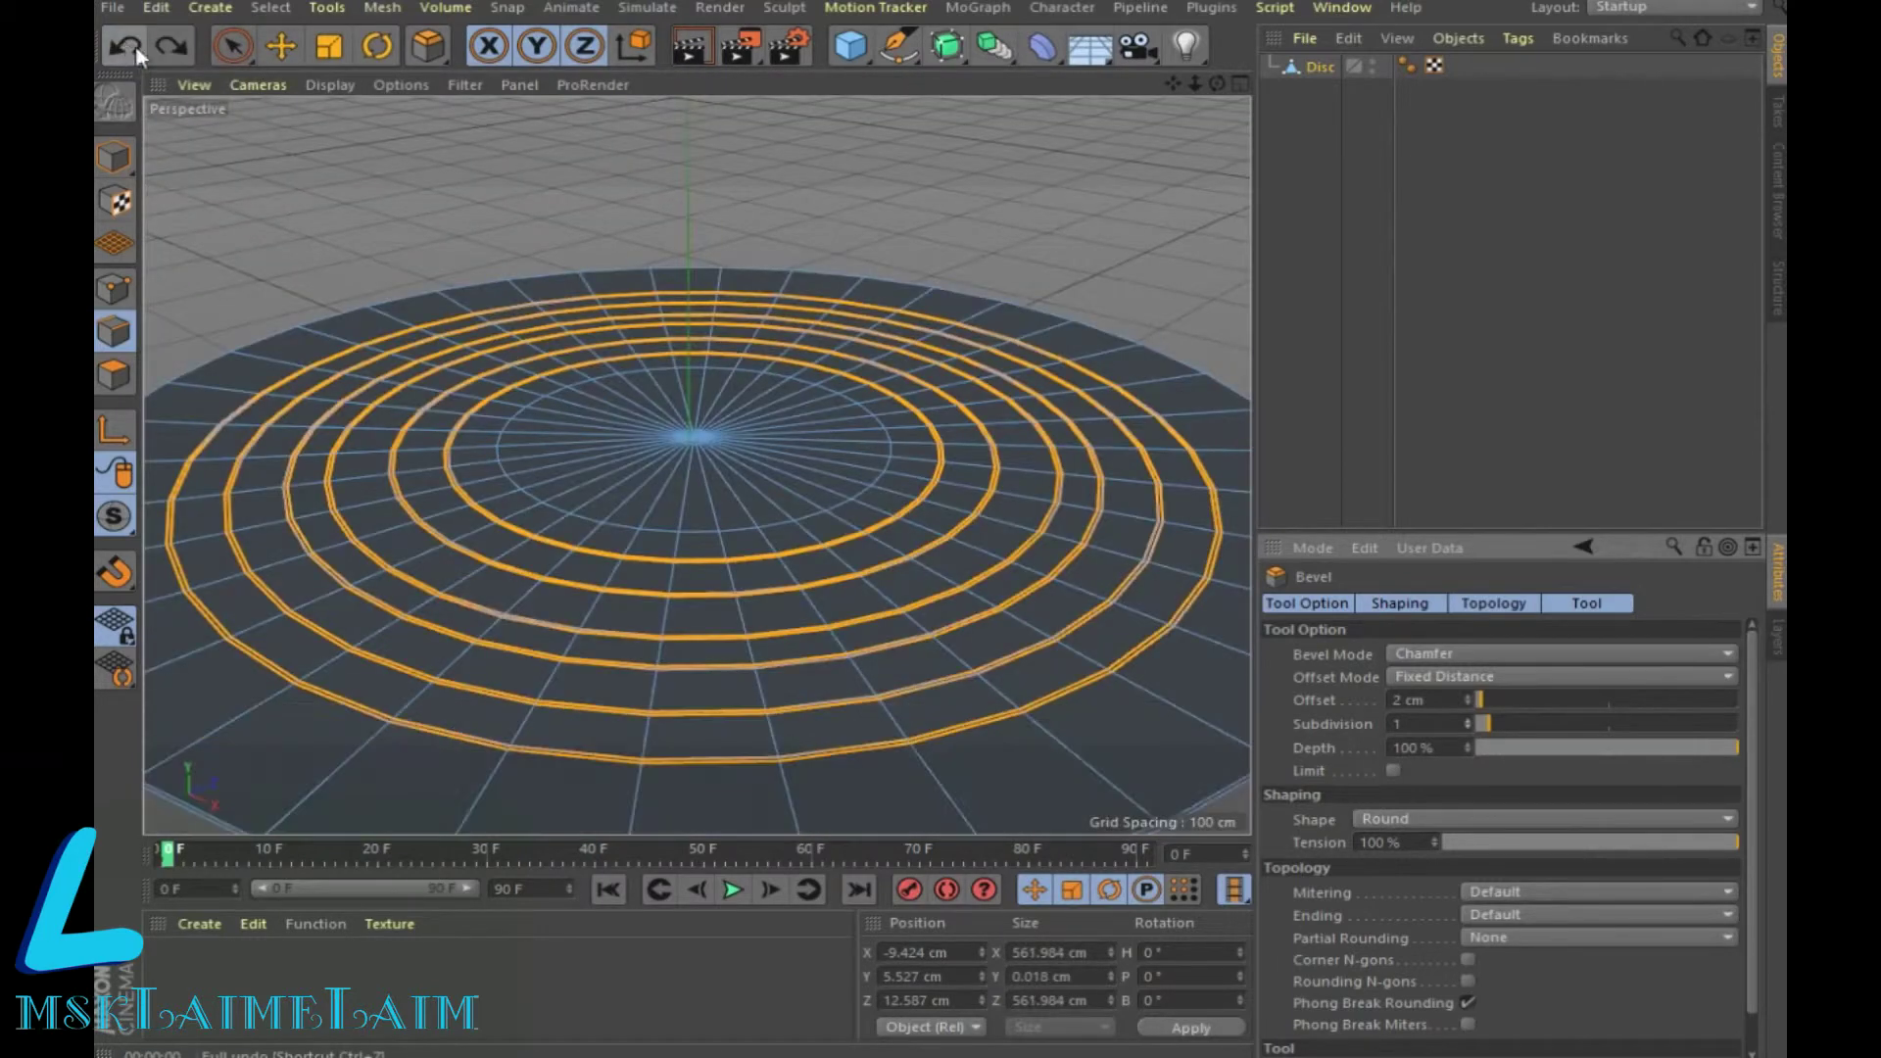
Step: Preview a 1.5 cm bevel with no subdivisions in a render
left_click(1469, 727)
double_click(1426, 701)
type("1,5")
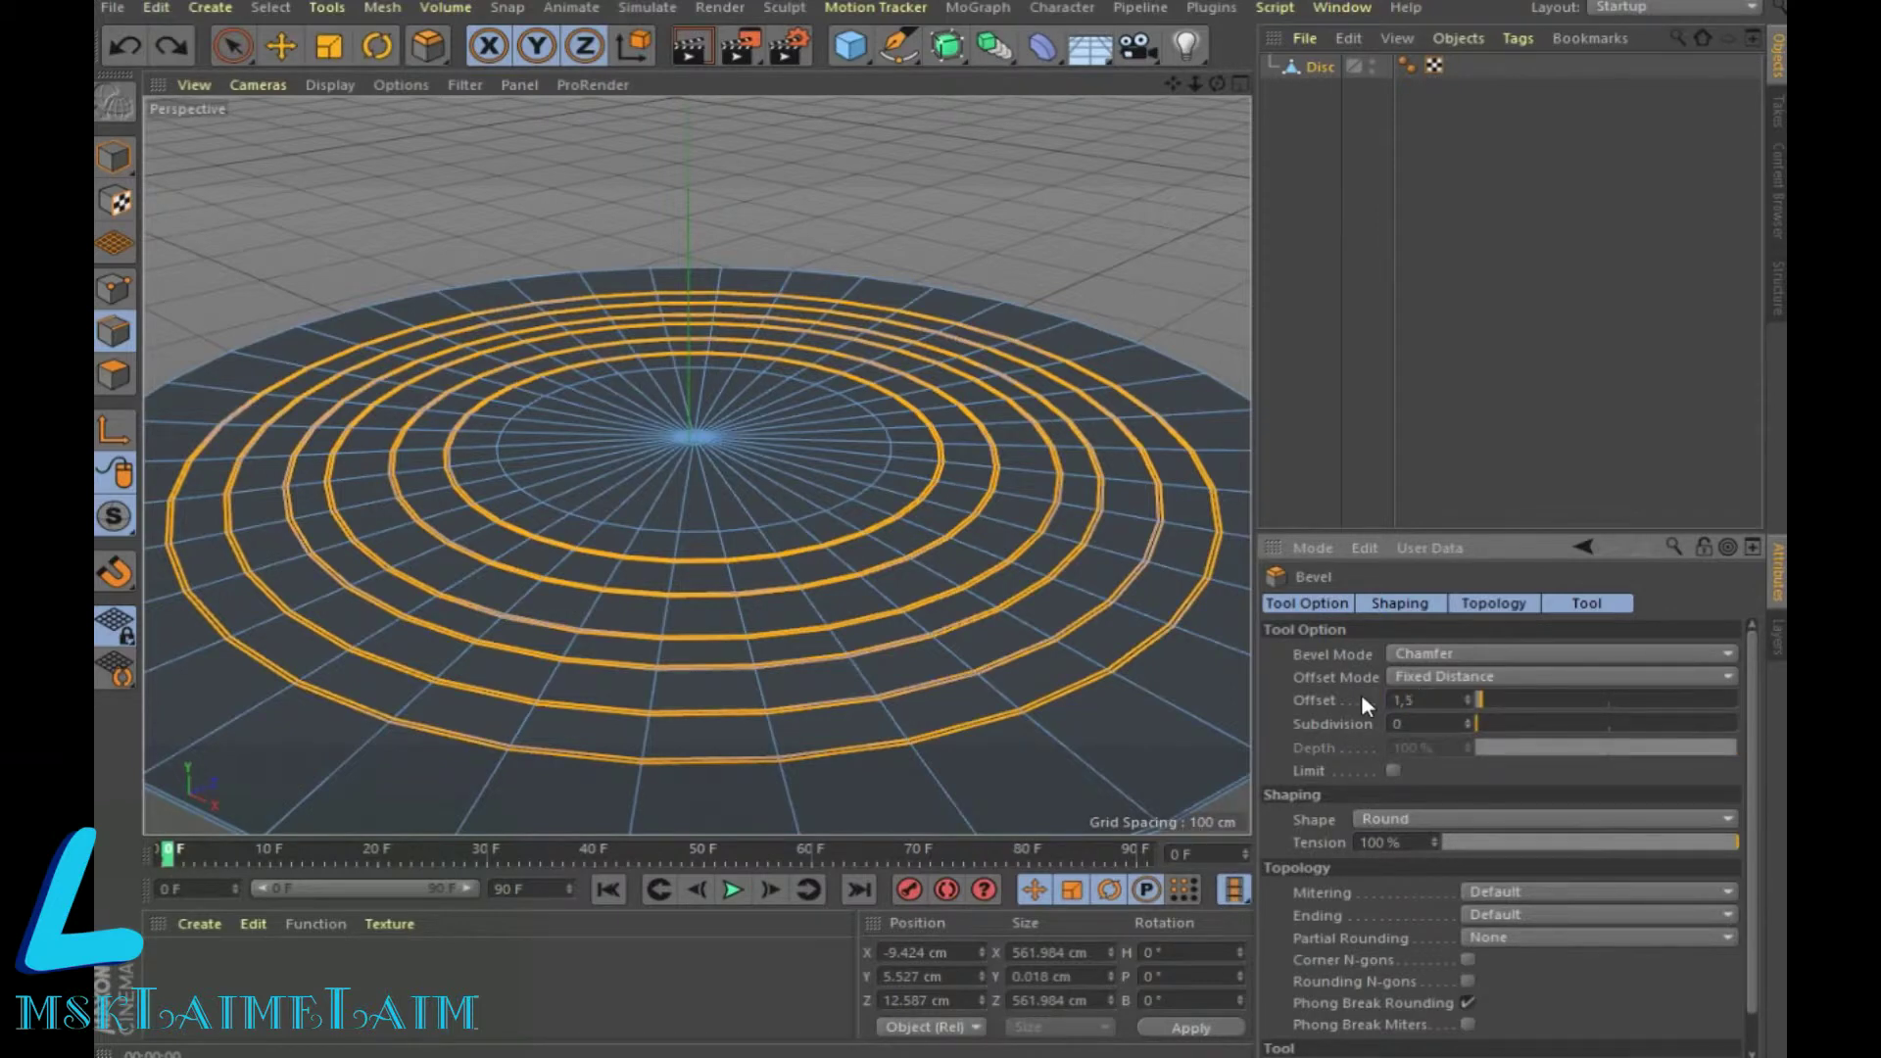
key("Return")
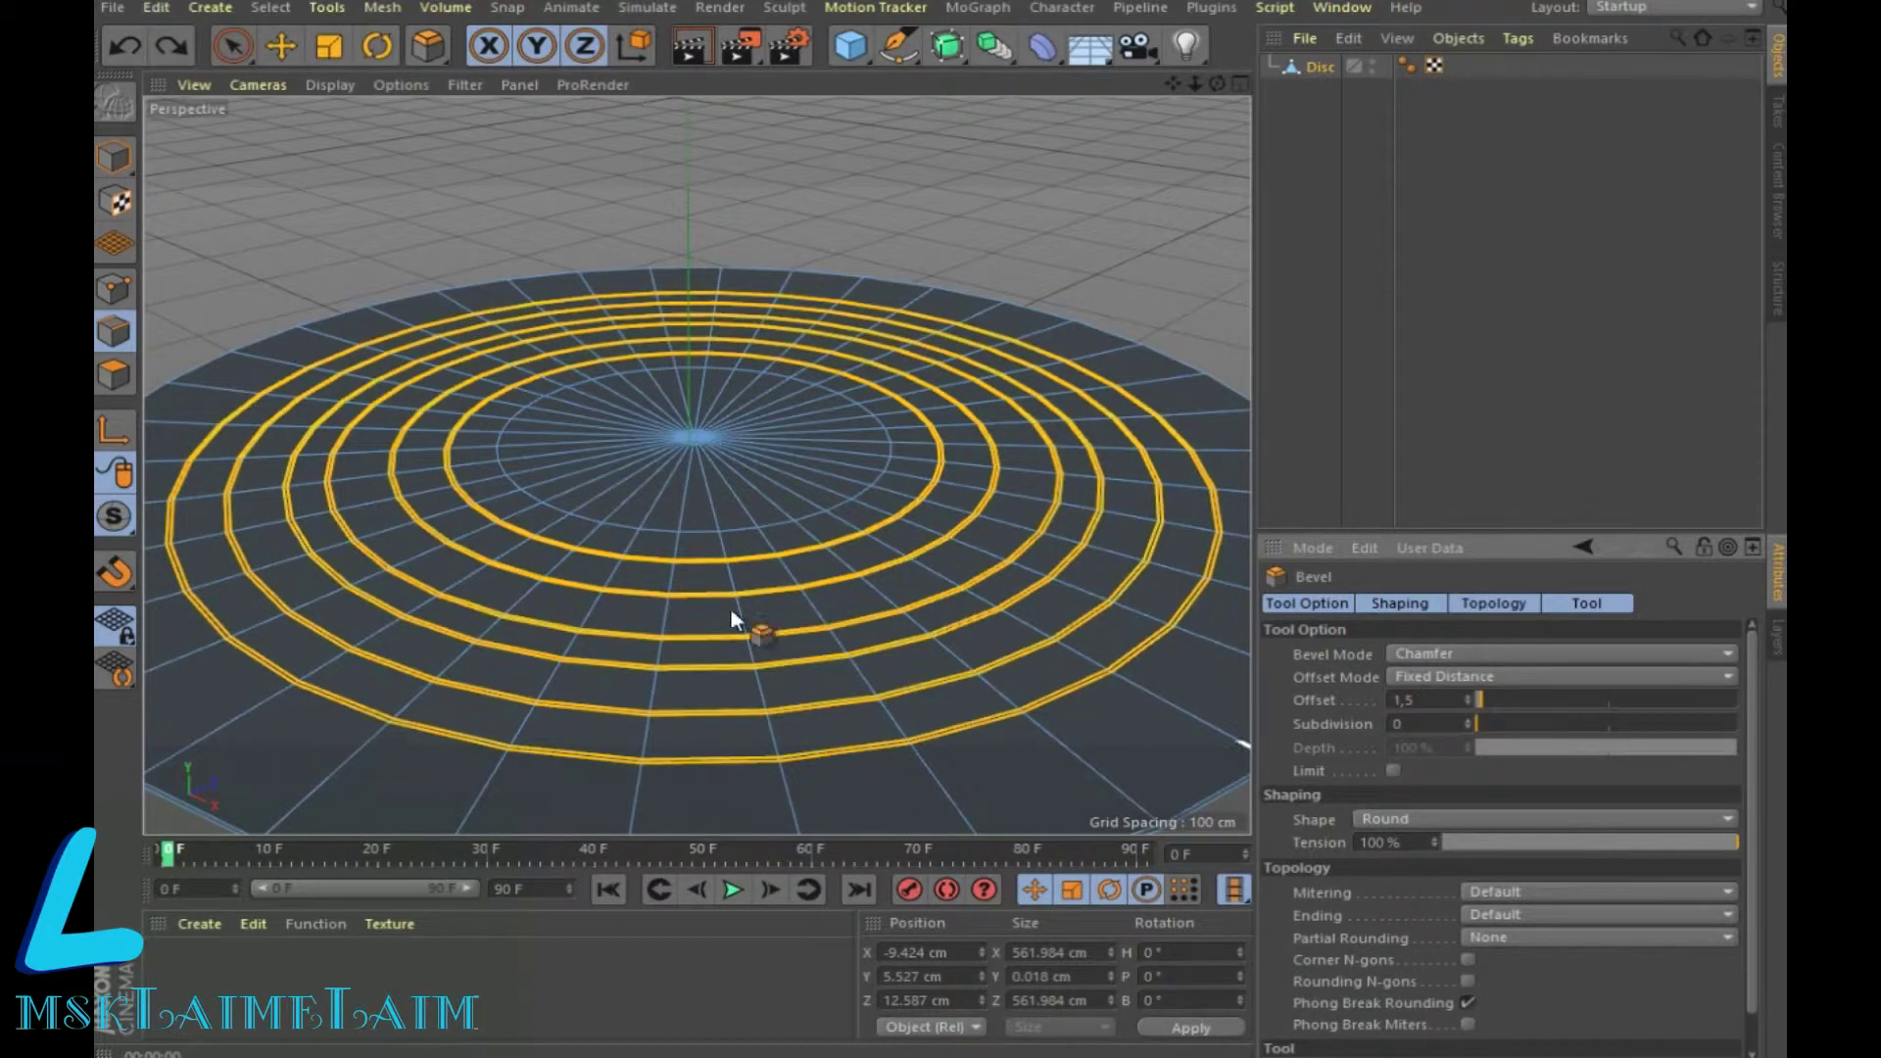
left_click(689, 51)
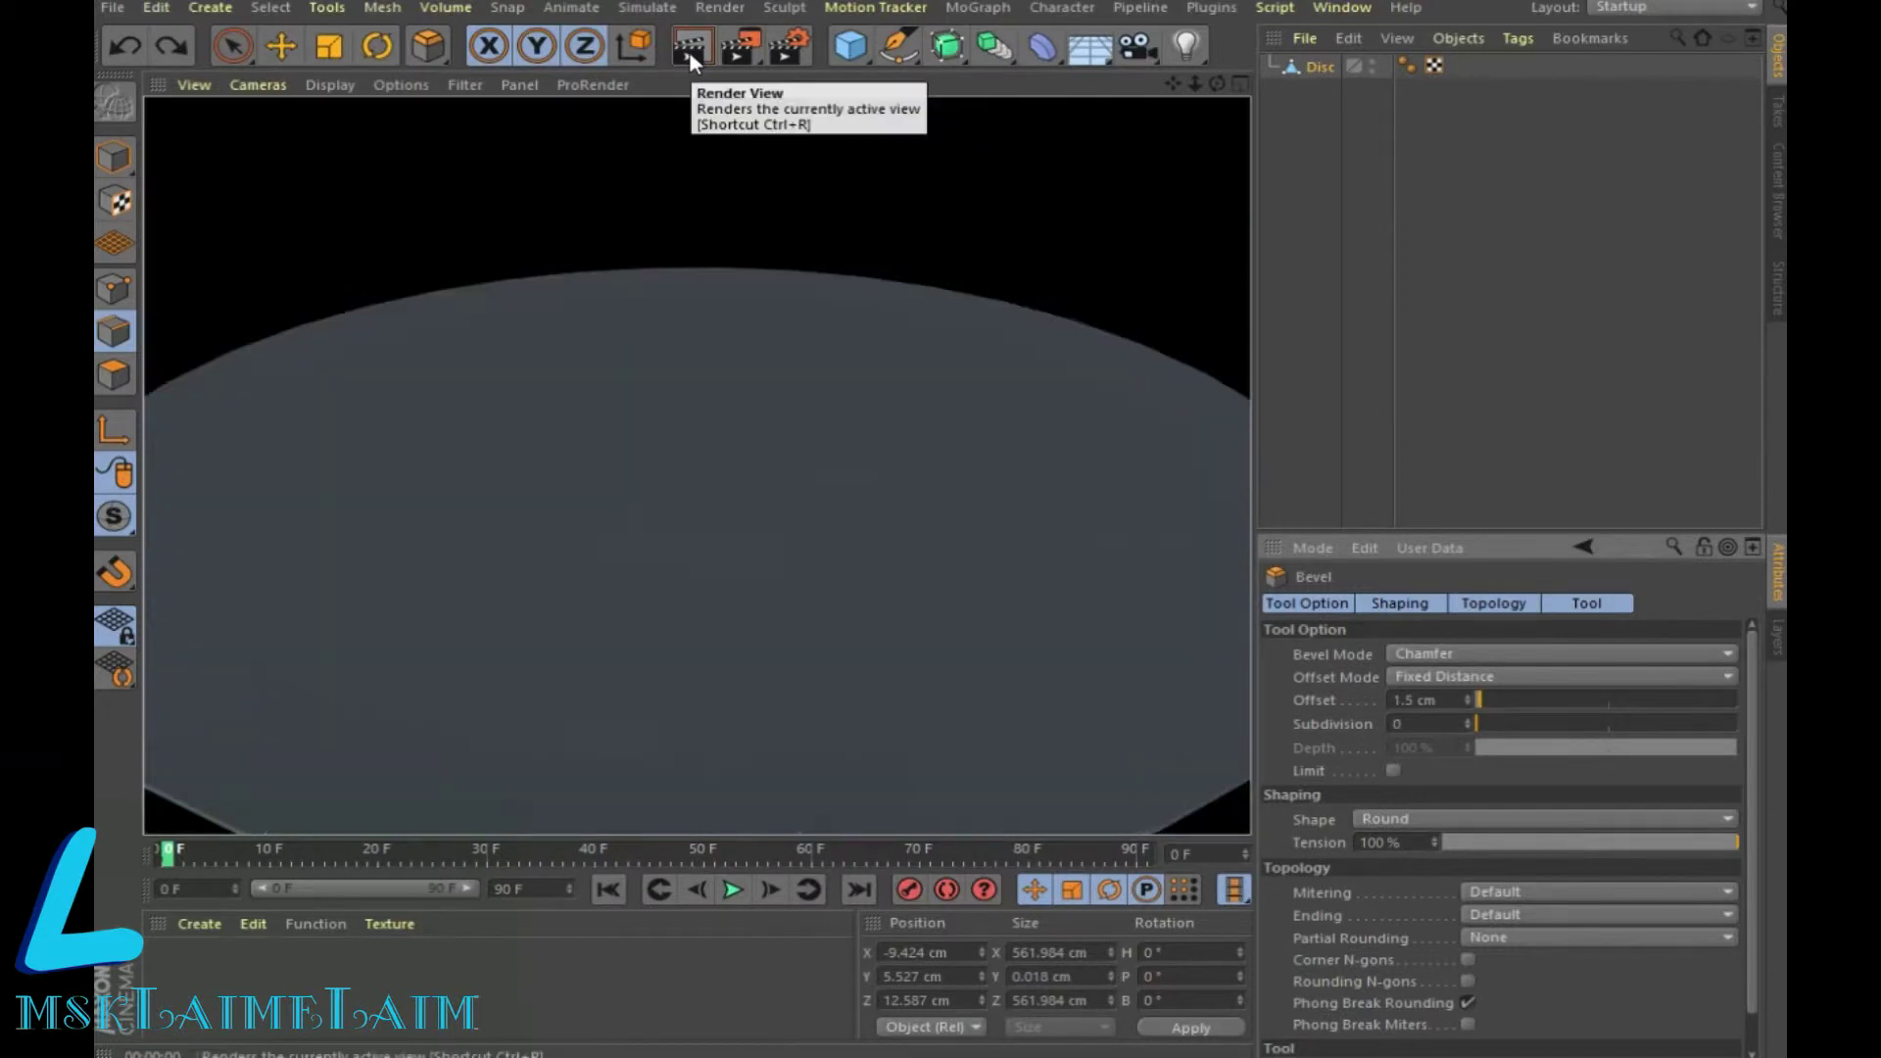
Step: Apply a 2.5 cm, 1-subdivision bevel, render it, and switch to Polygon mode
left_click(1470, 697)
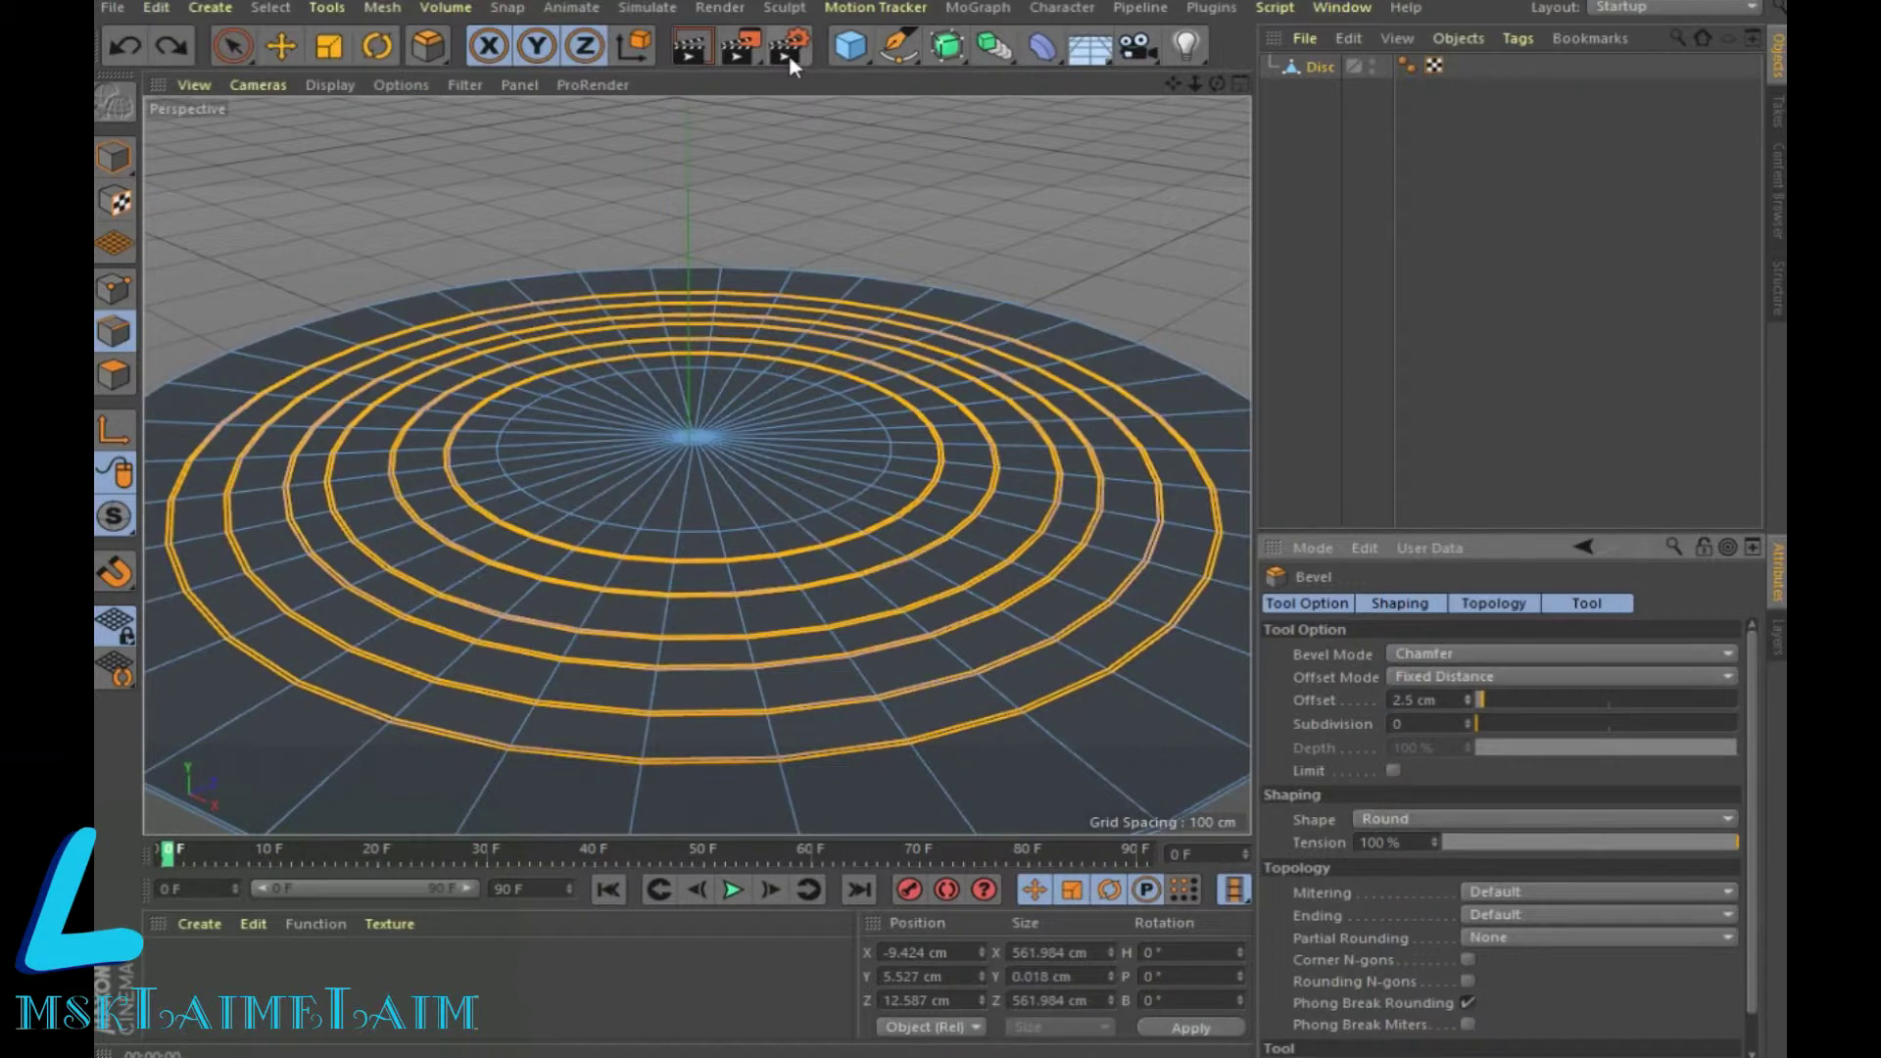
left_click(694, 46)
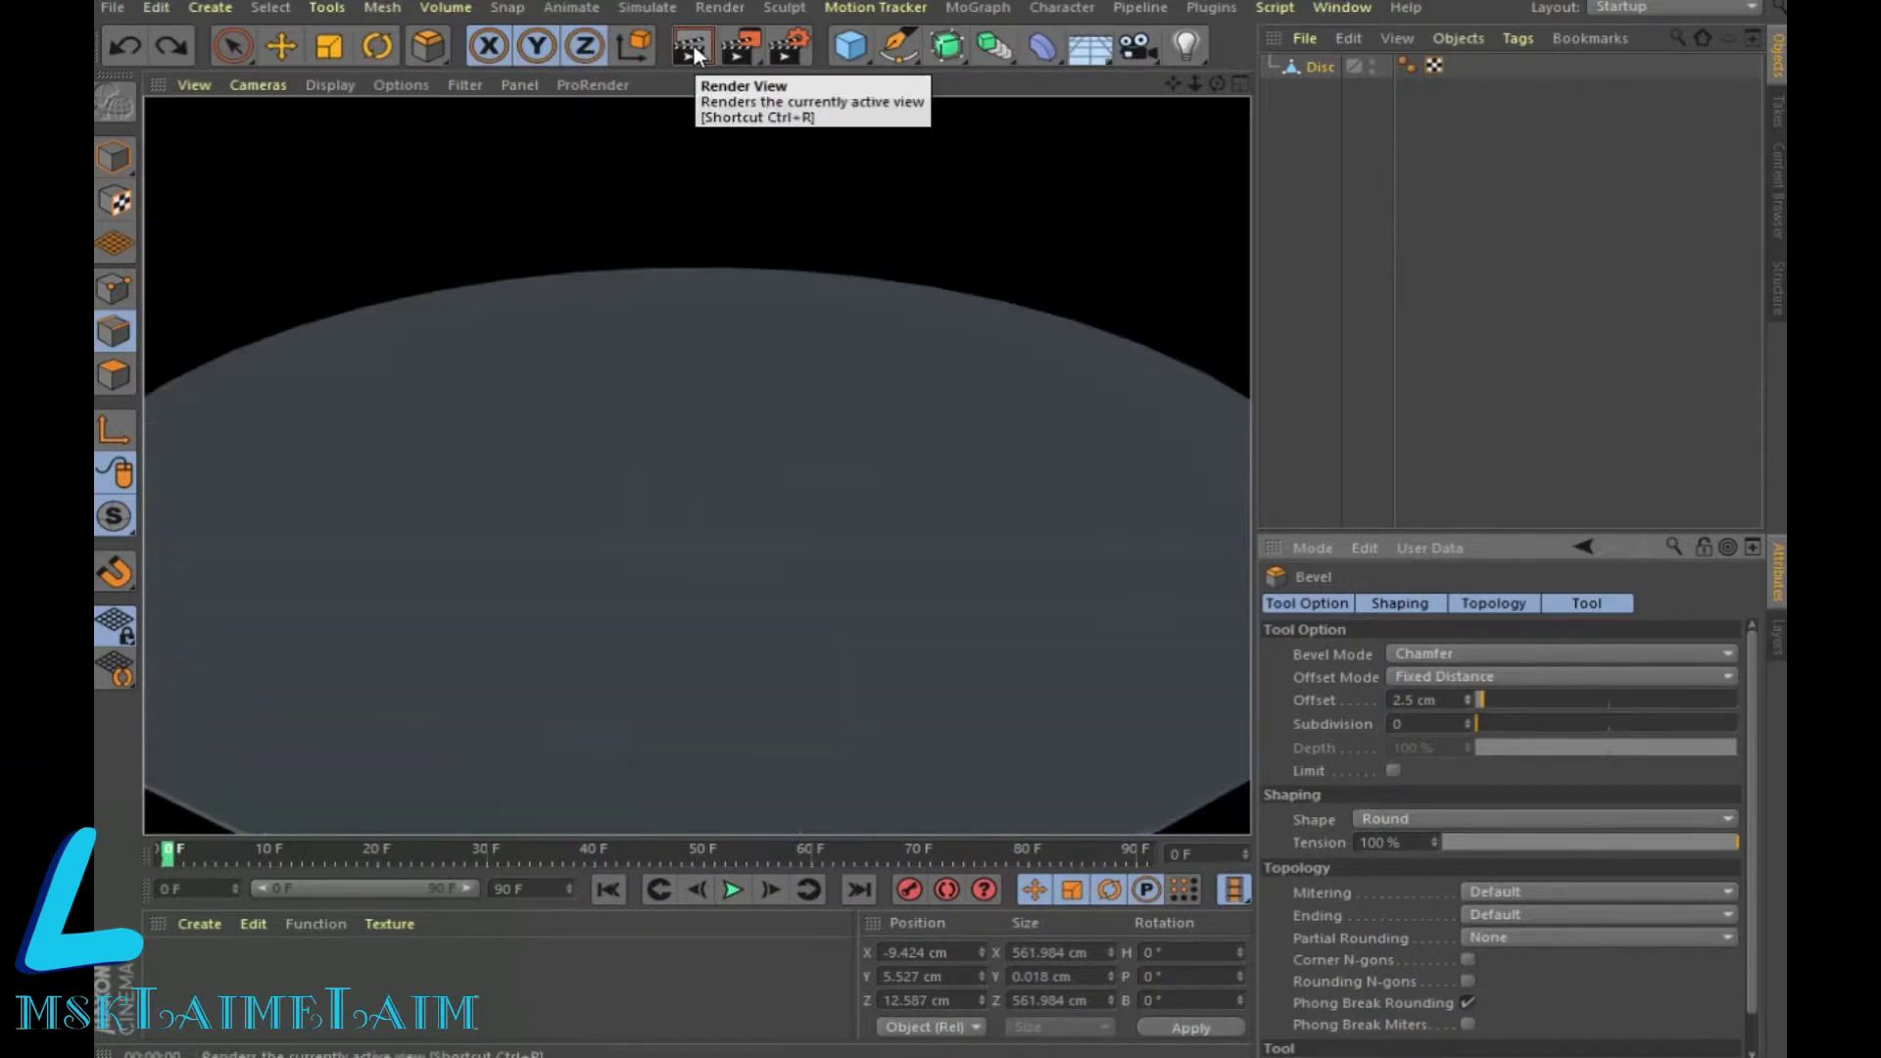
left_click(1466, 721)
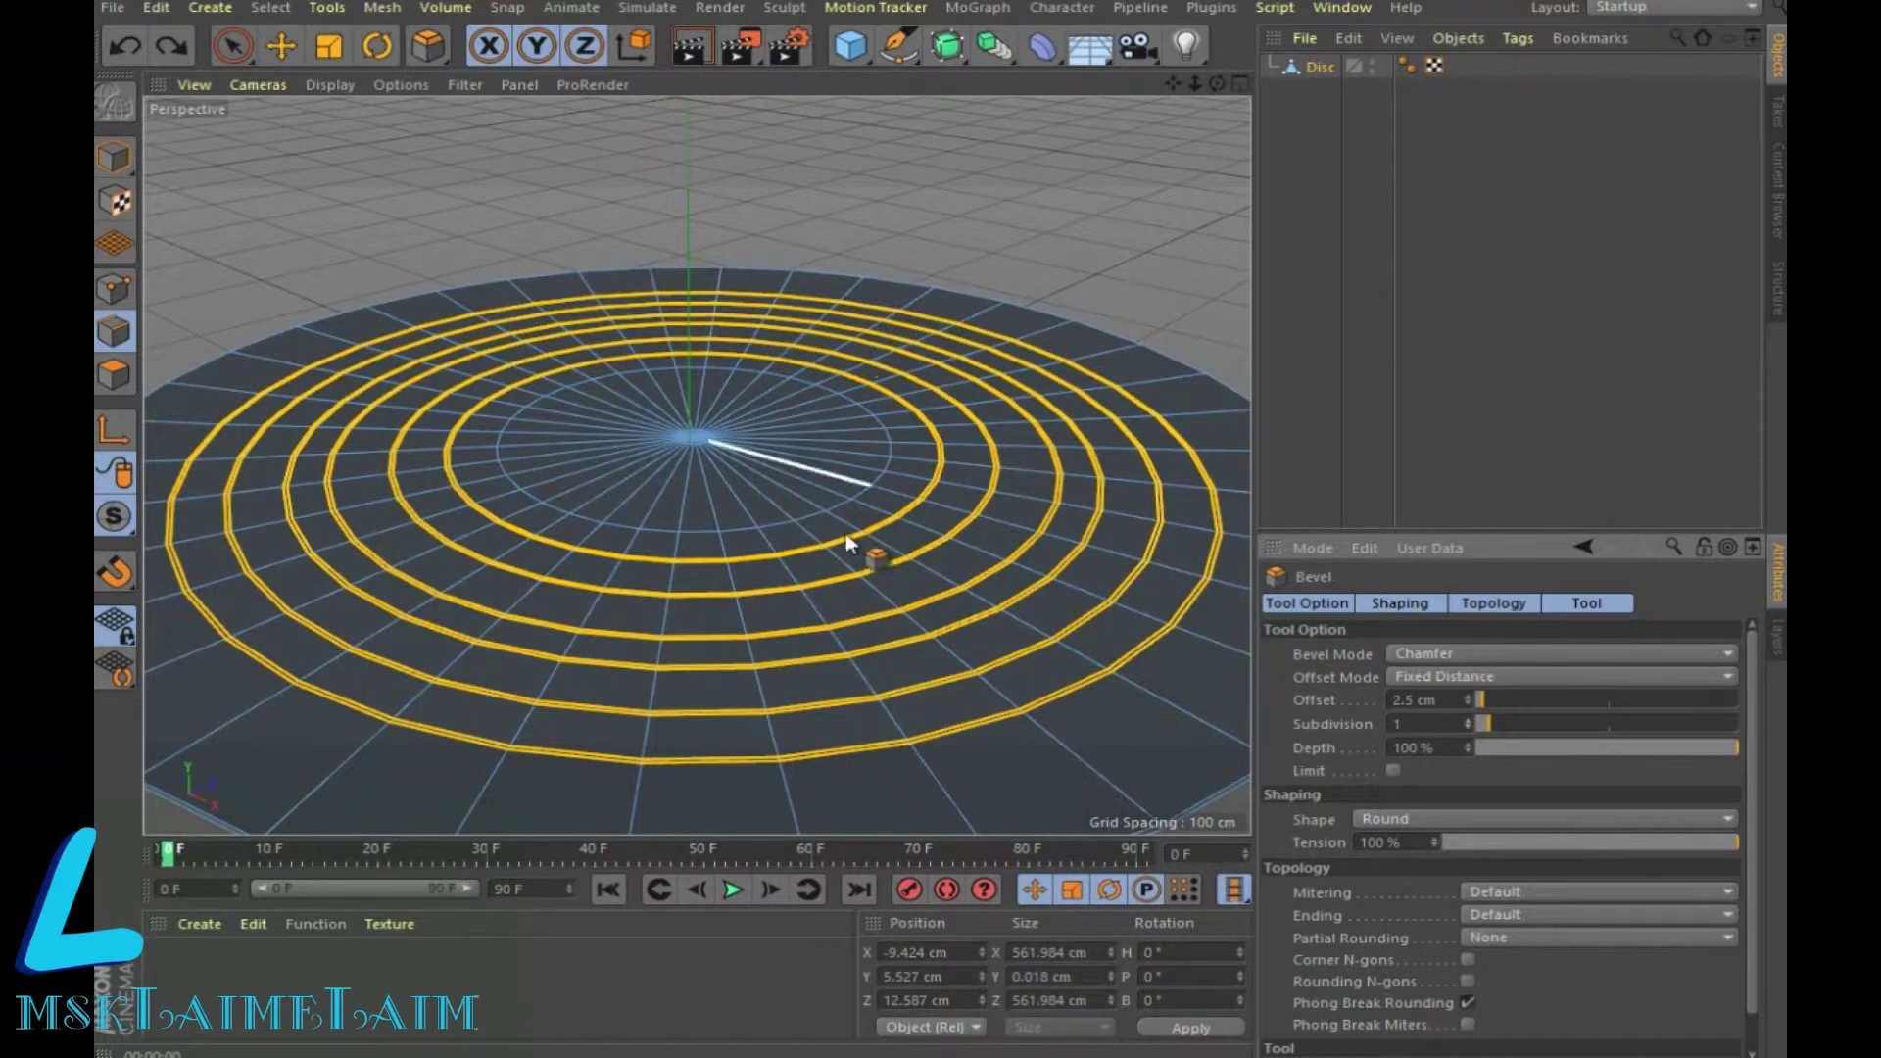
left_click(823, 551)
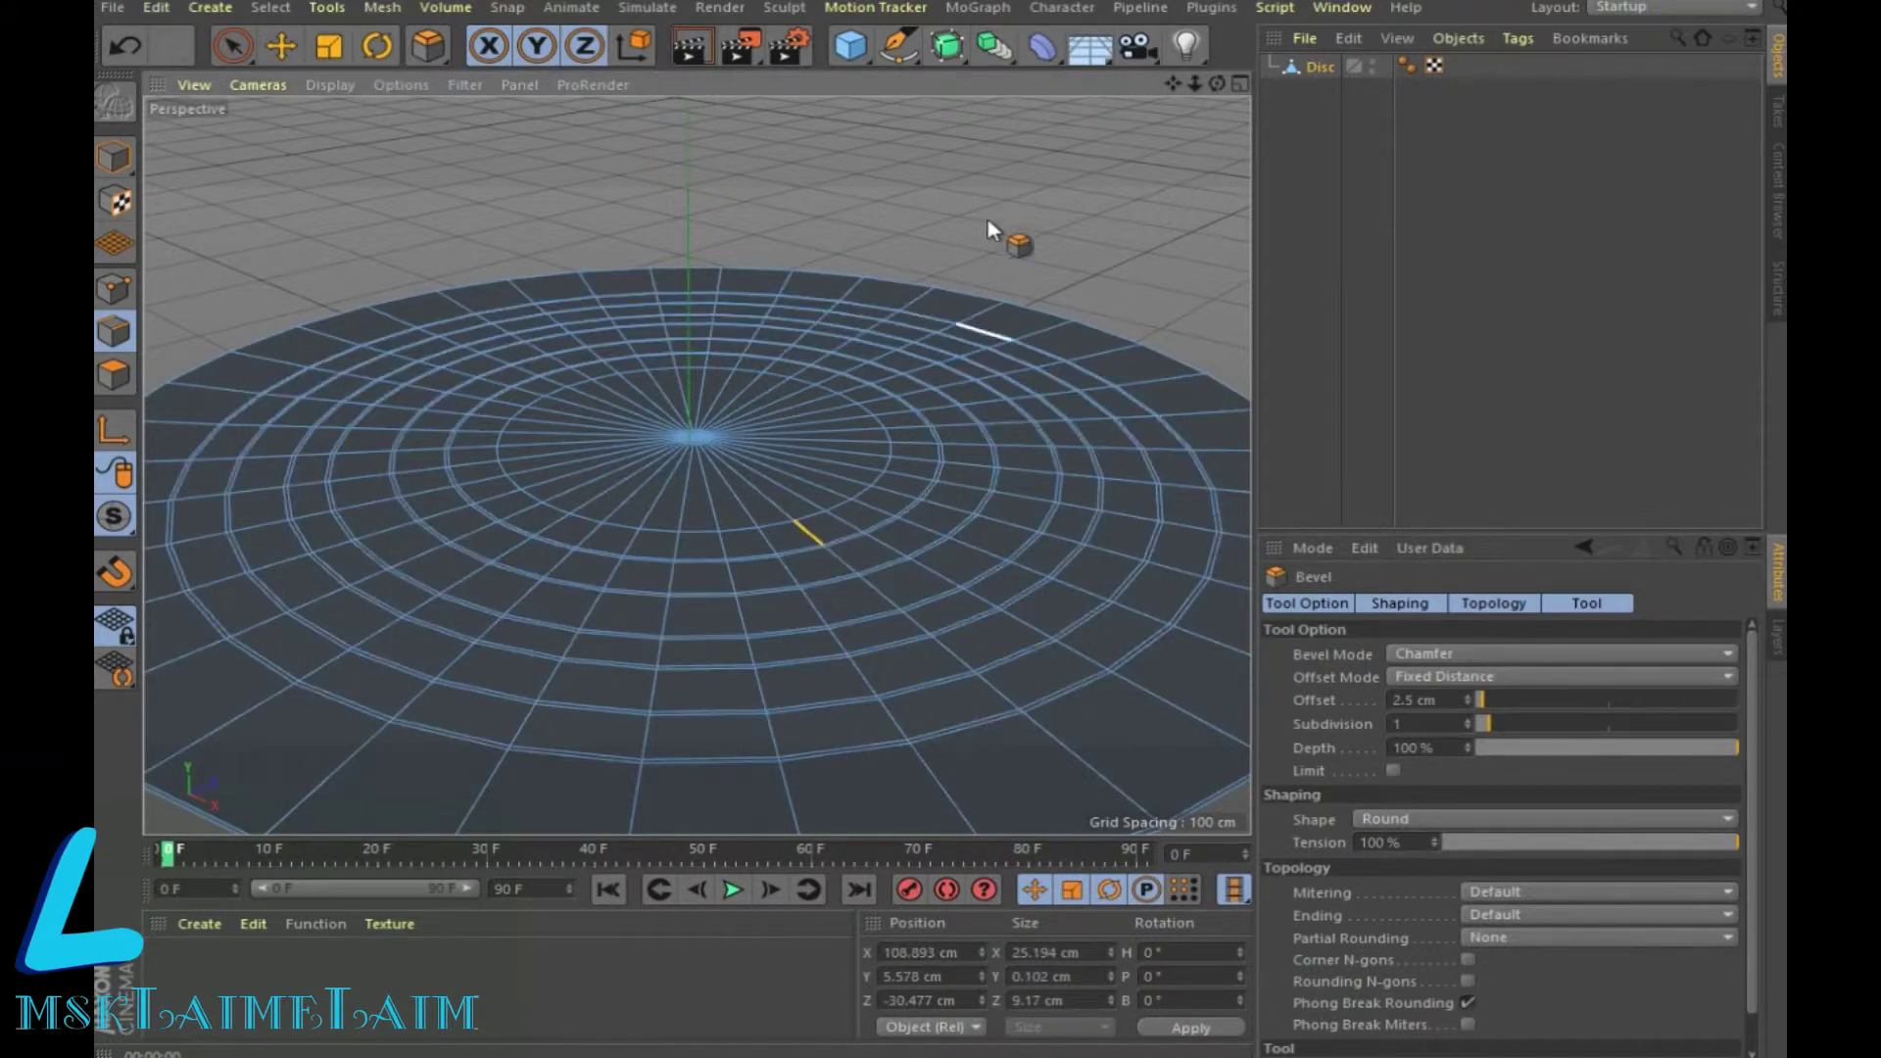
left_click(674, 57)
left_click(118, 368)
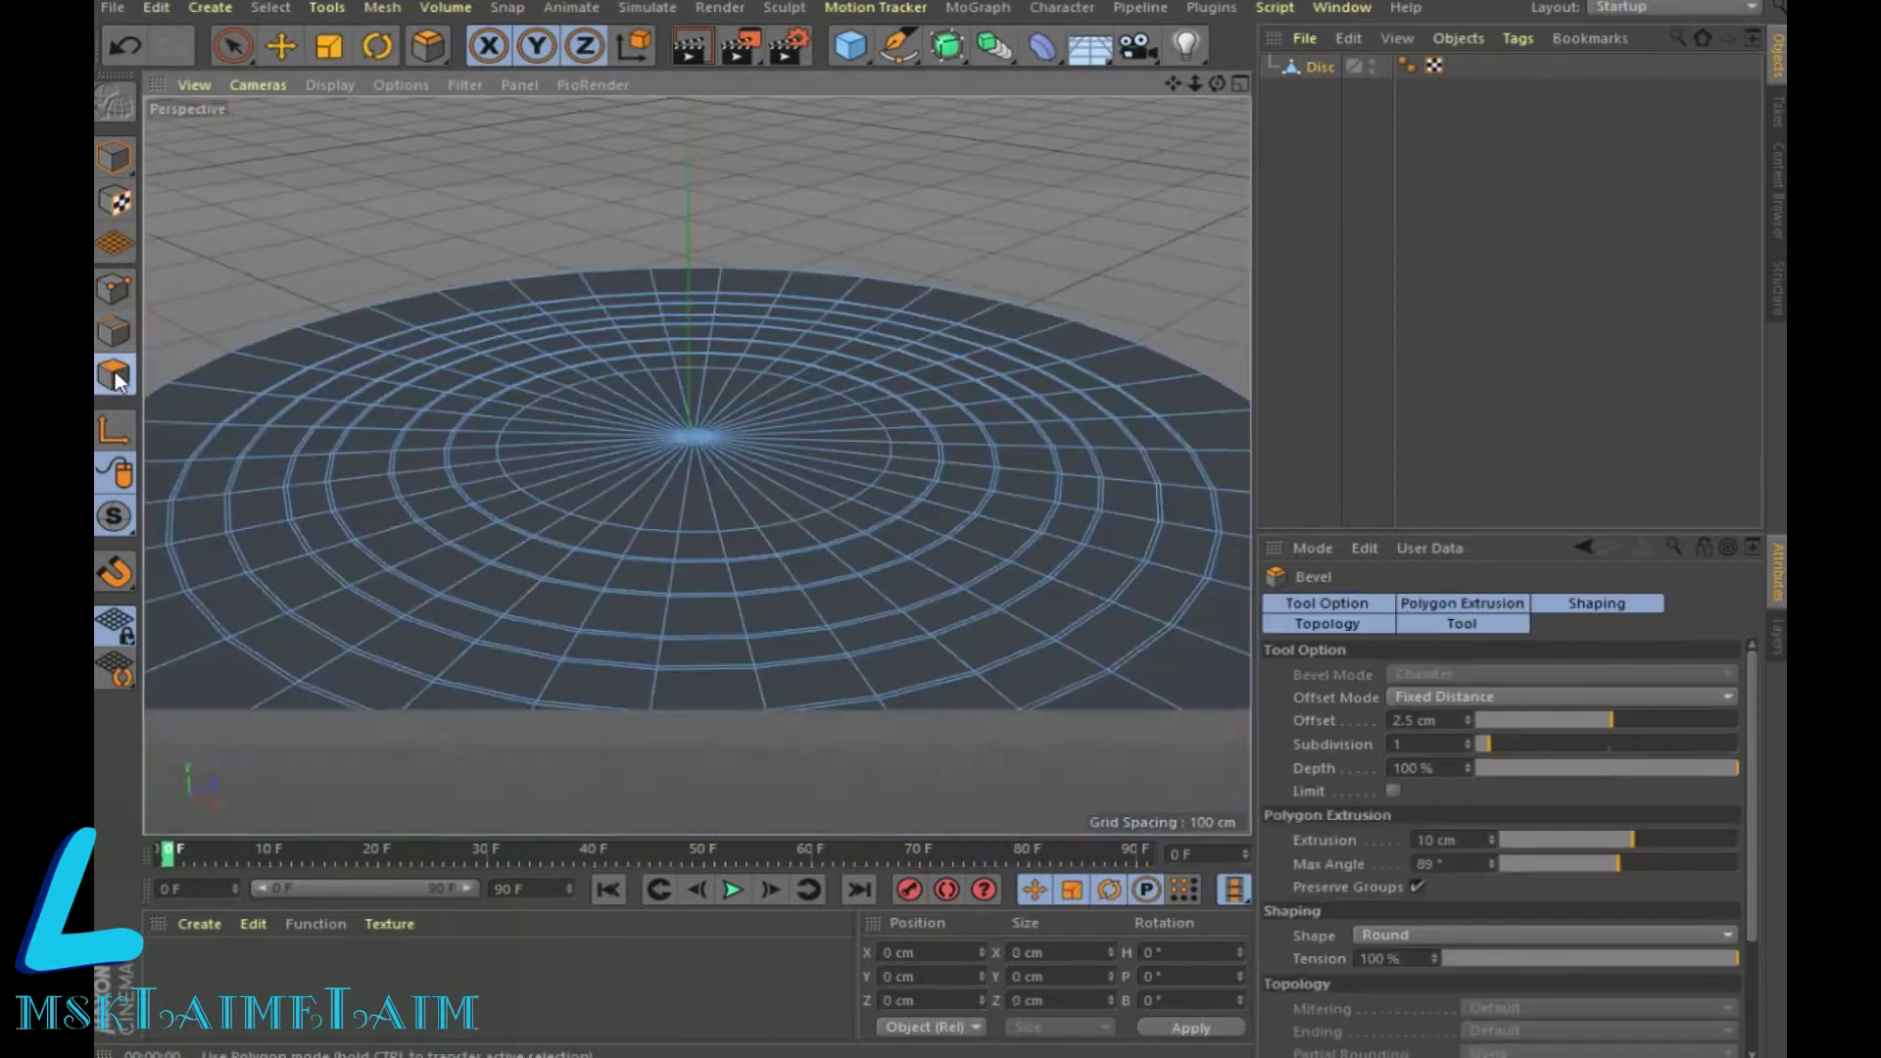
Step: Undo the bevel and return to Edge mode with the concentric rings selected
left_click(685, 58)
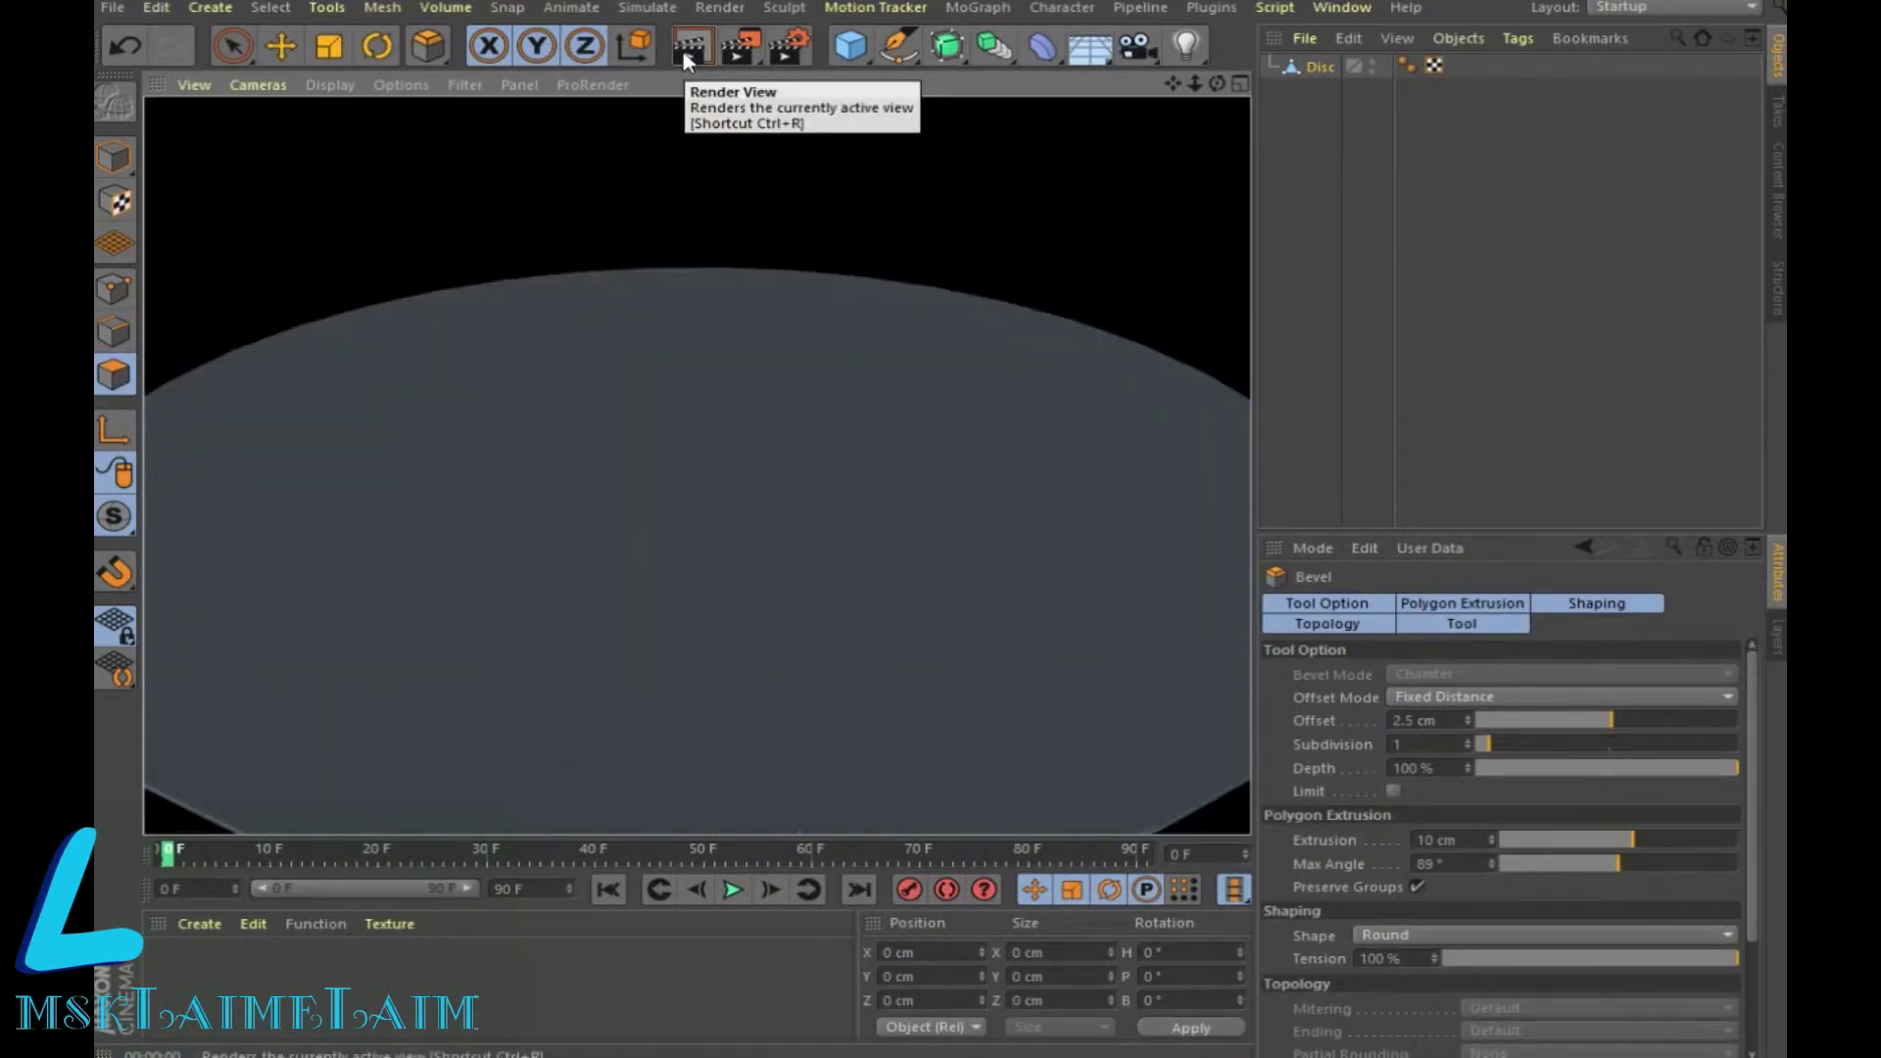
left_click(131, 43)
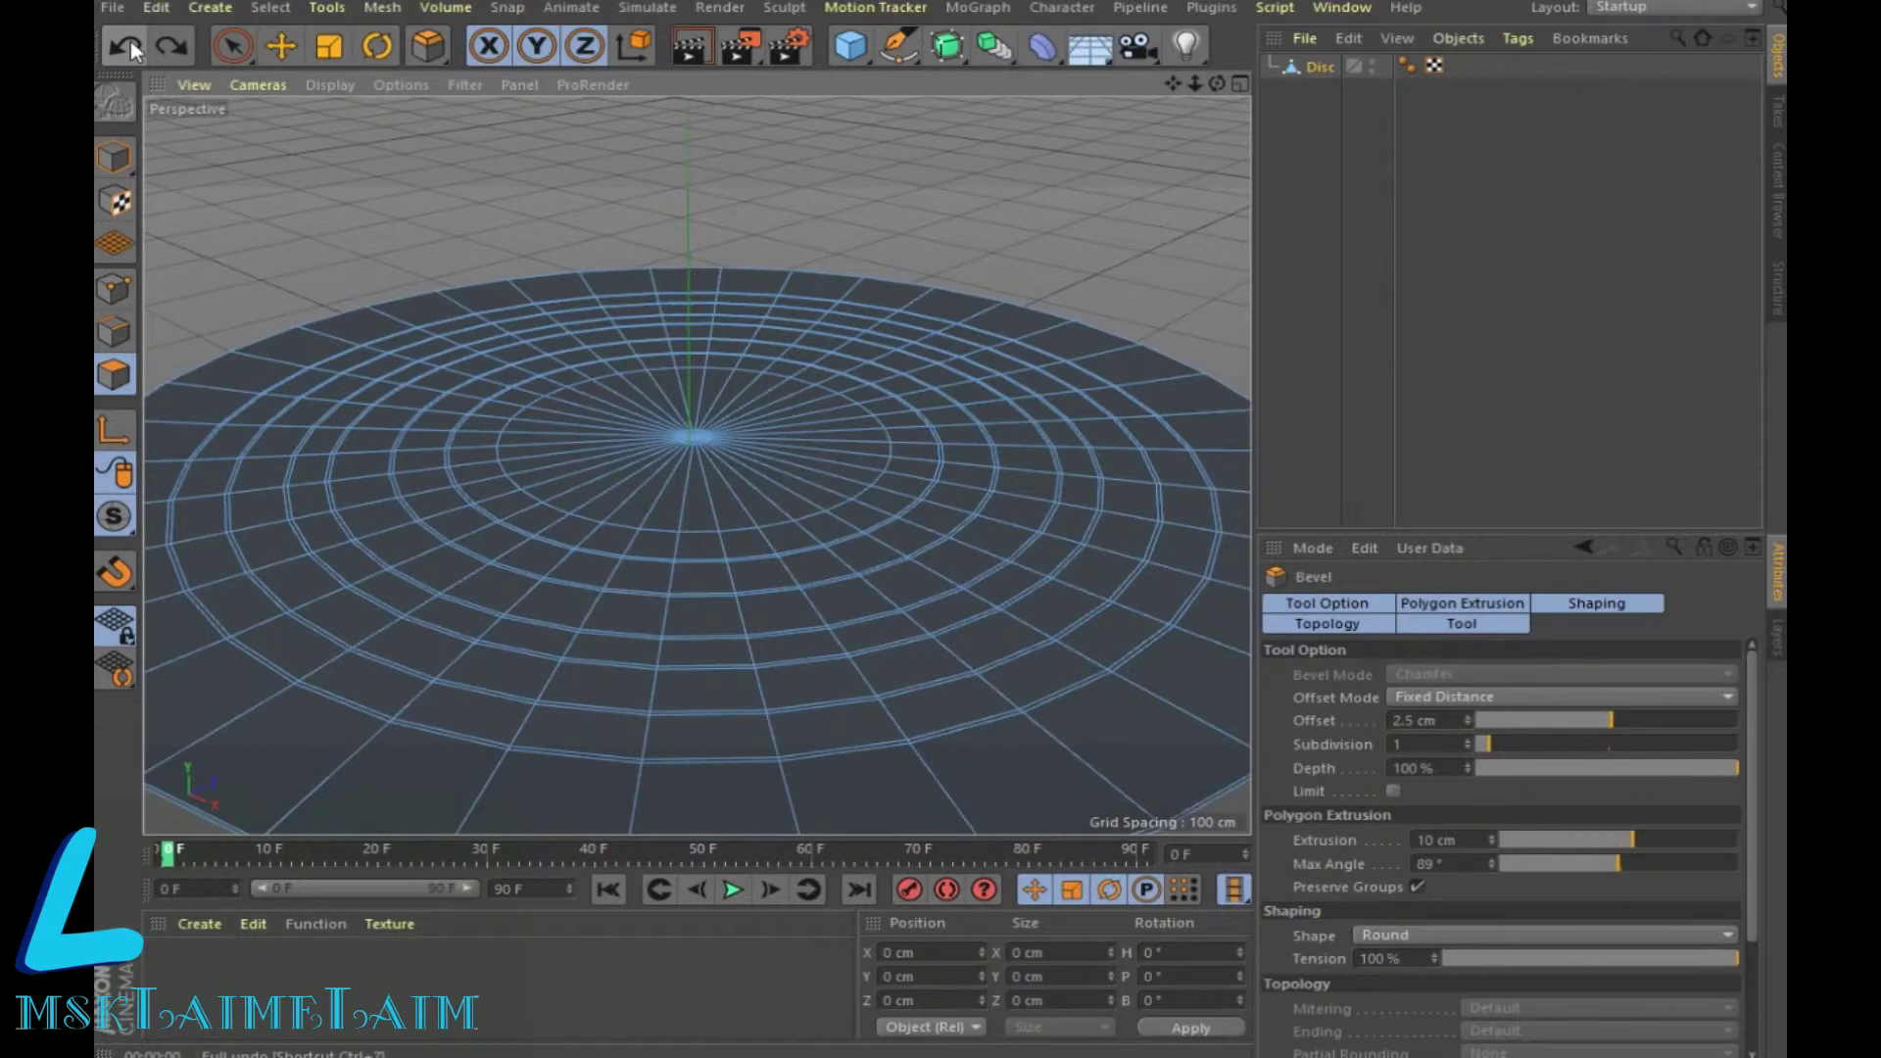
left_click(597, 654)
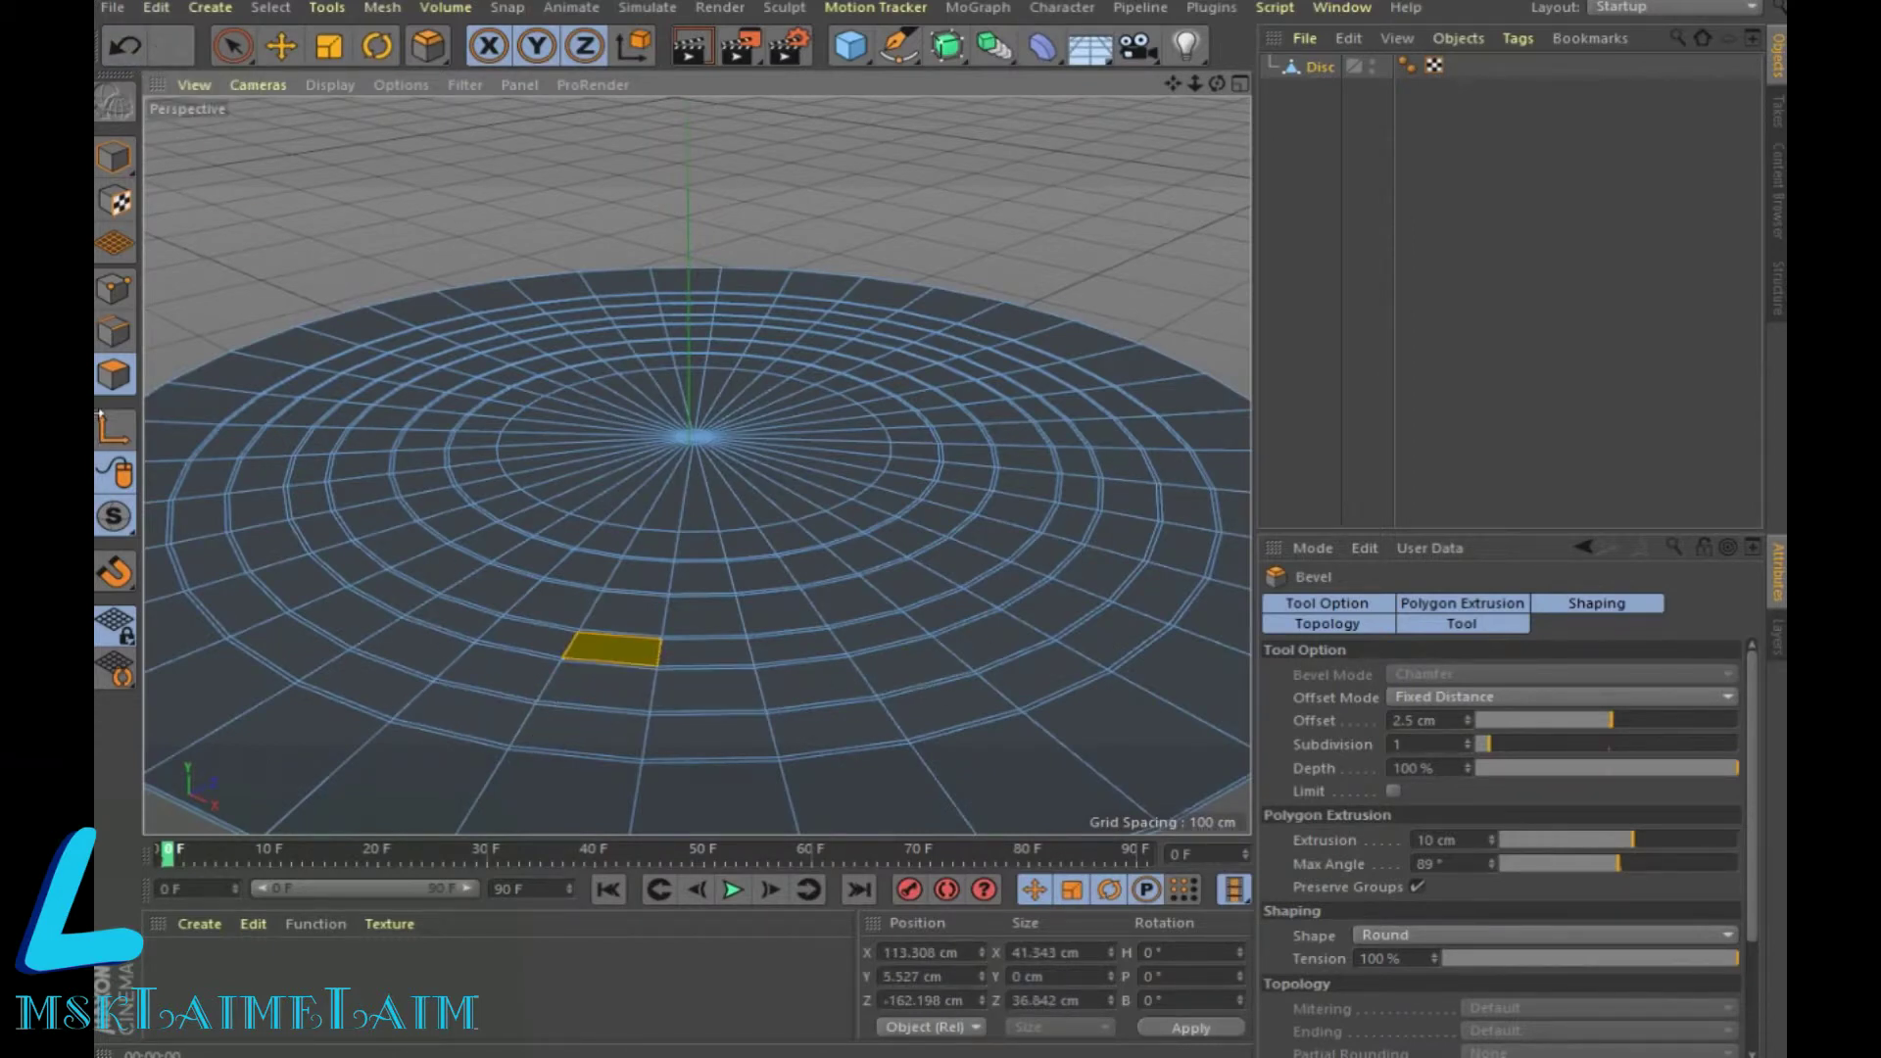
left_click(115, 334)
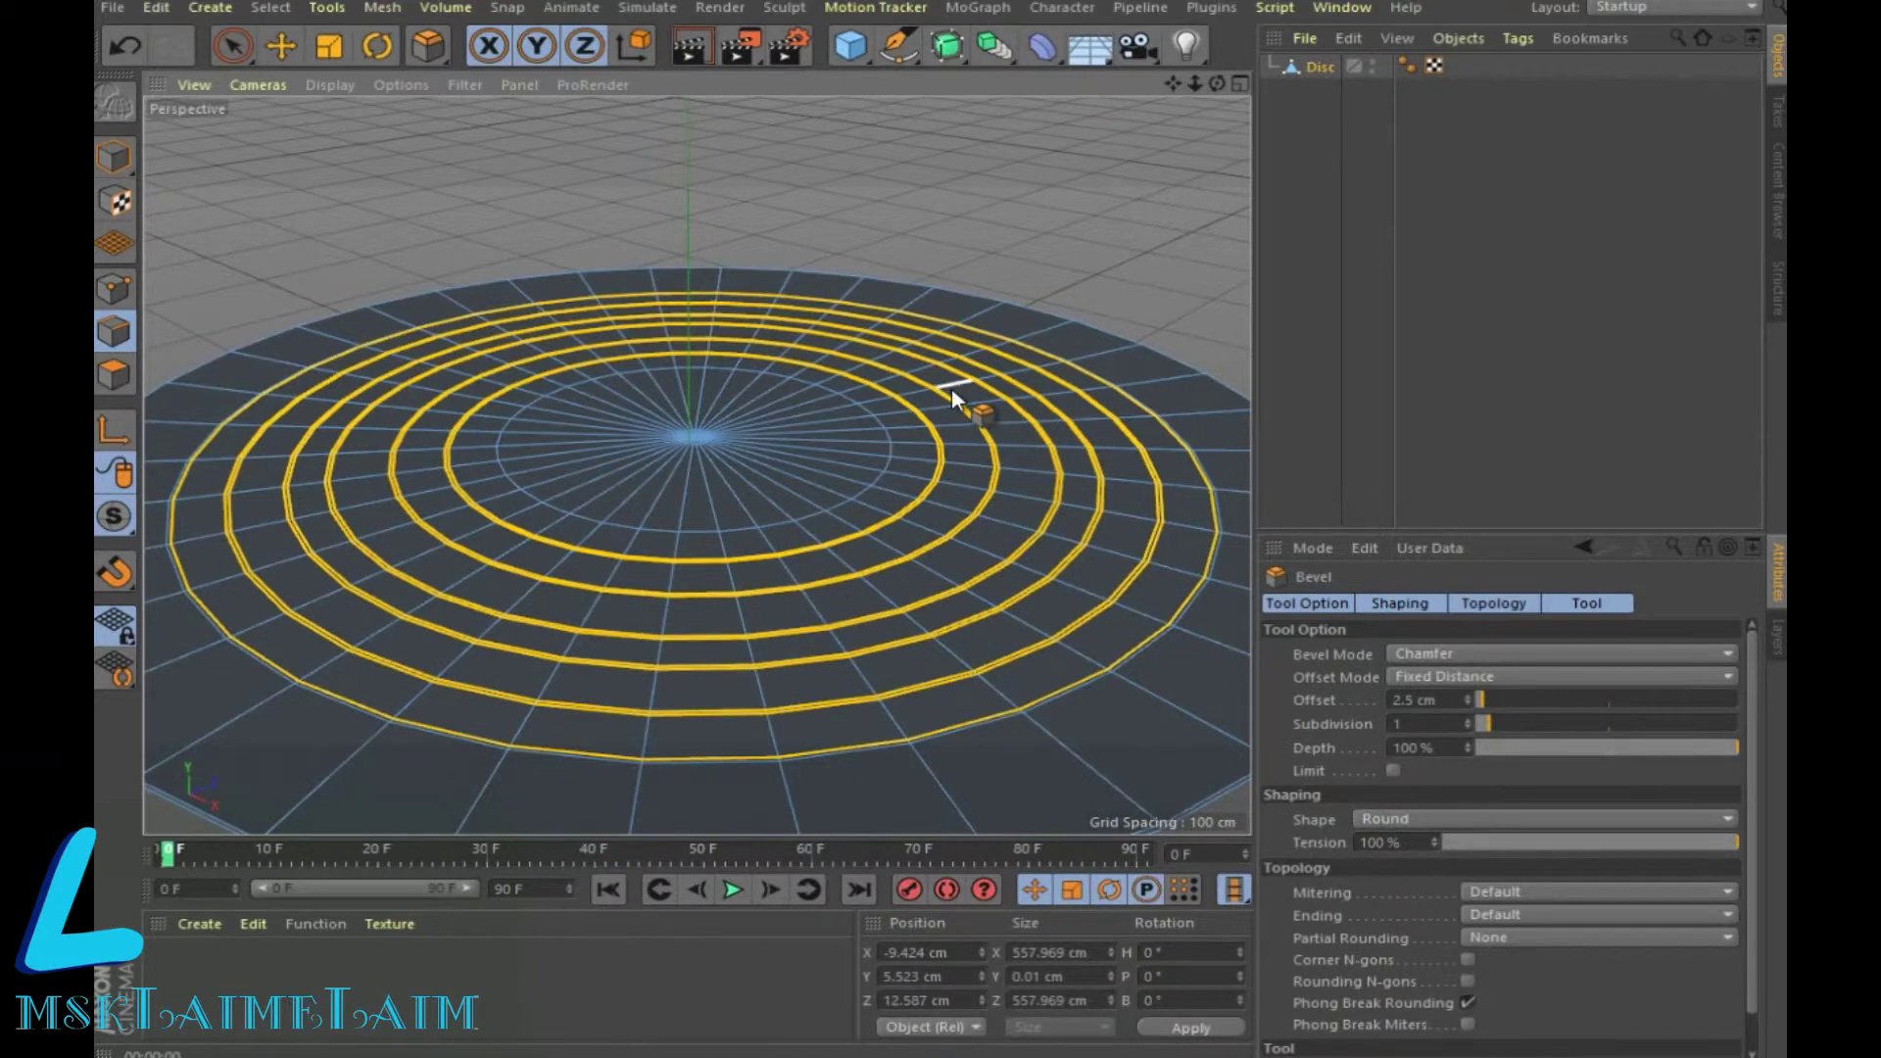
Step: Bevel the selected rings with a 1.9 cm offset and render to check the ridges
left_click_drag(1225, 98, 830, 490)
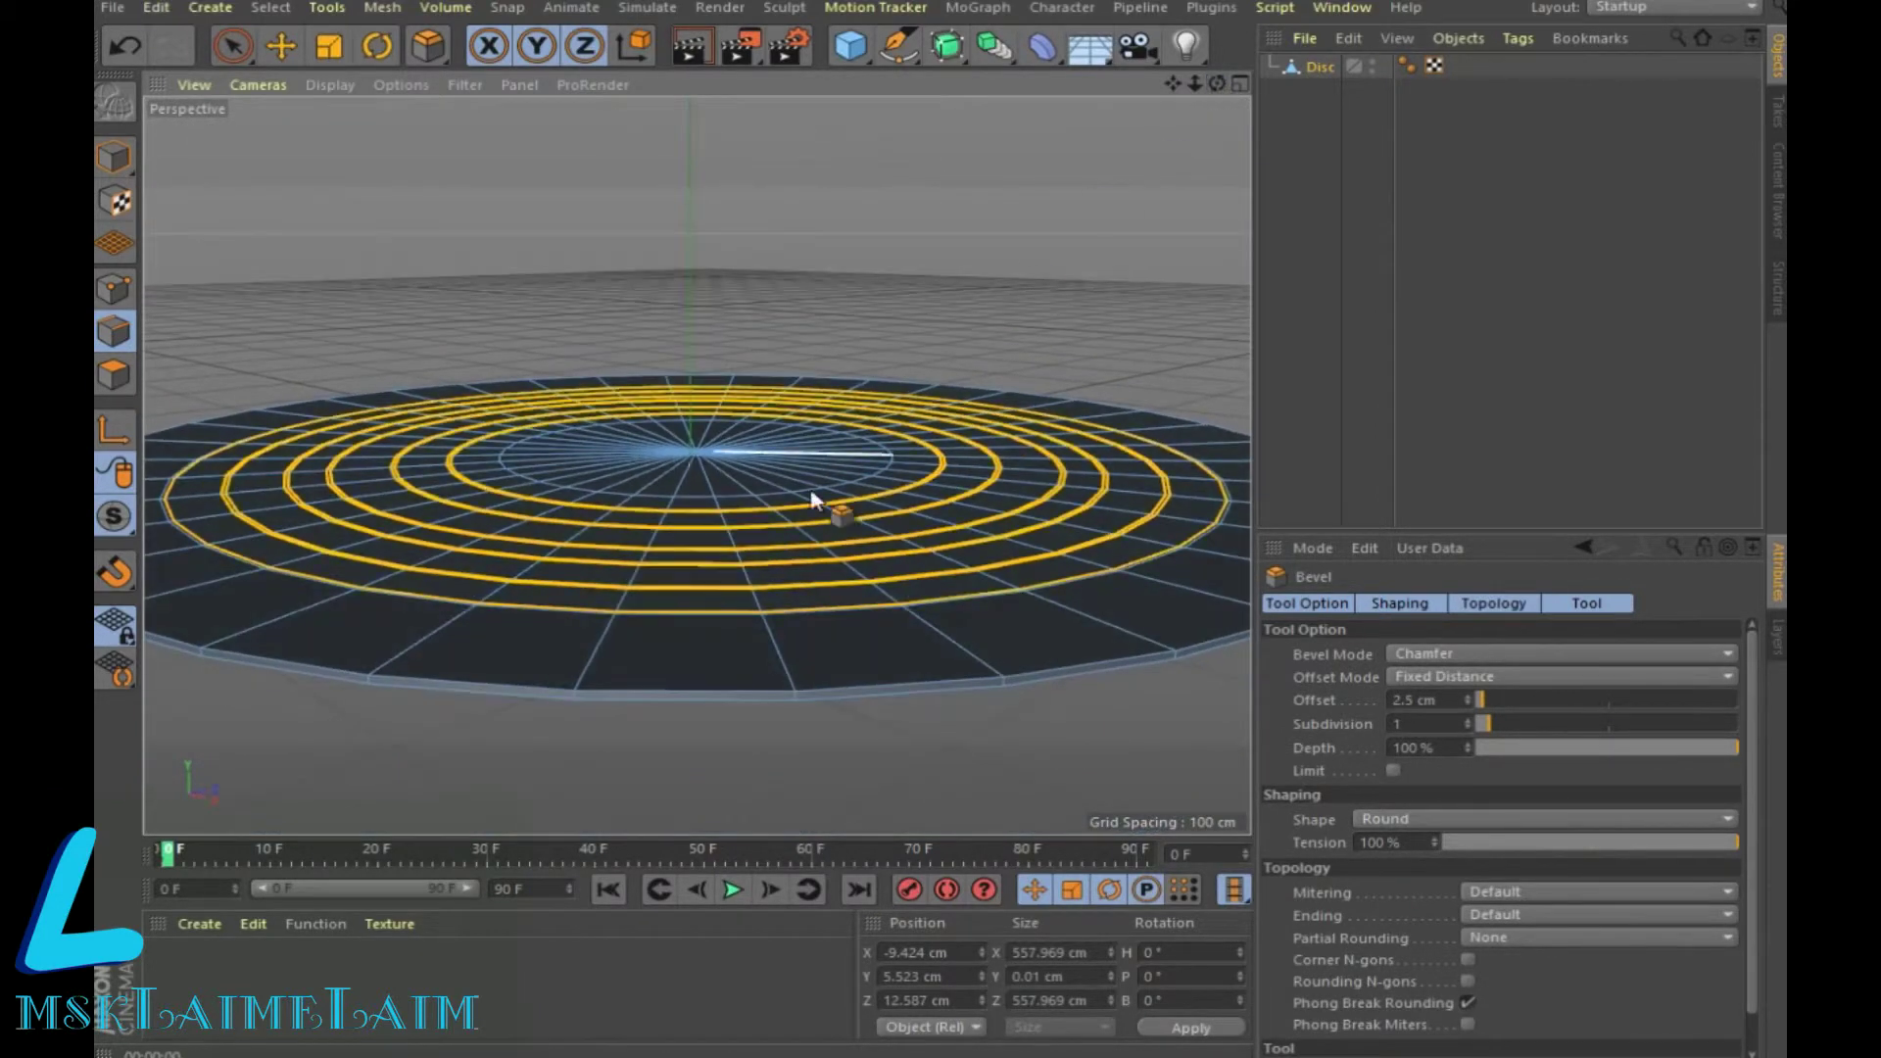
left_click(769, 519)
left_click_drag(769, 519, 813, 519)
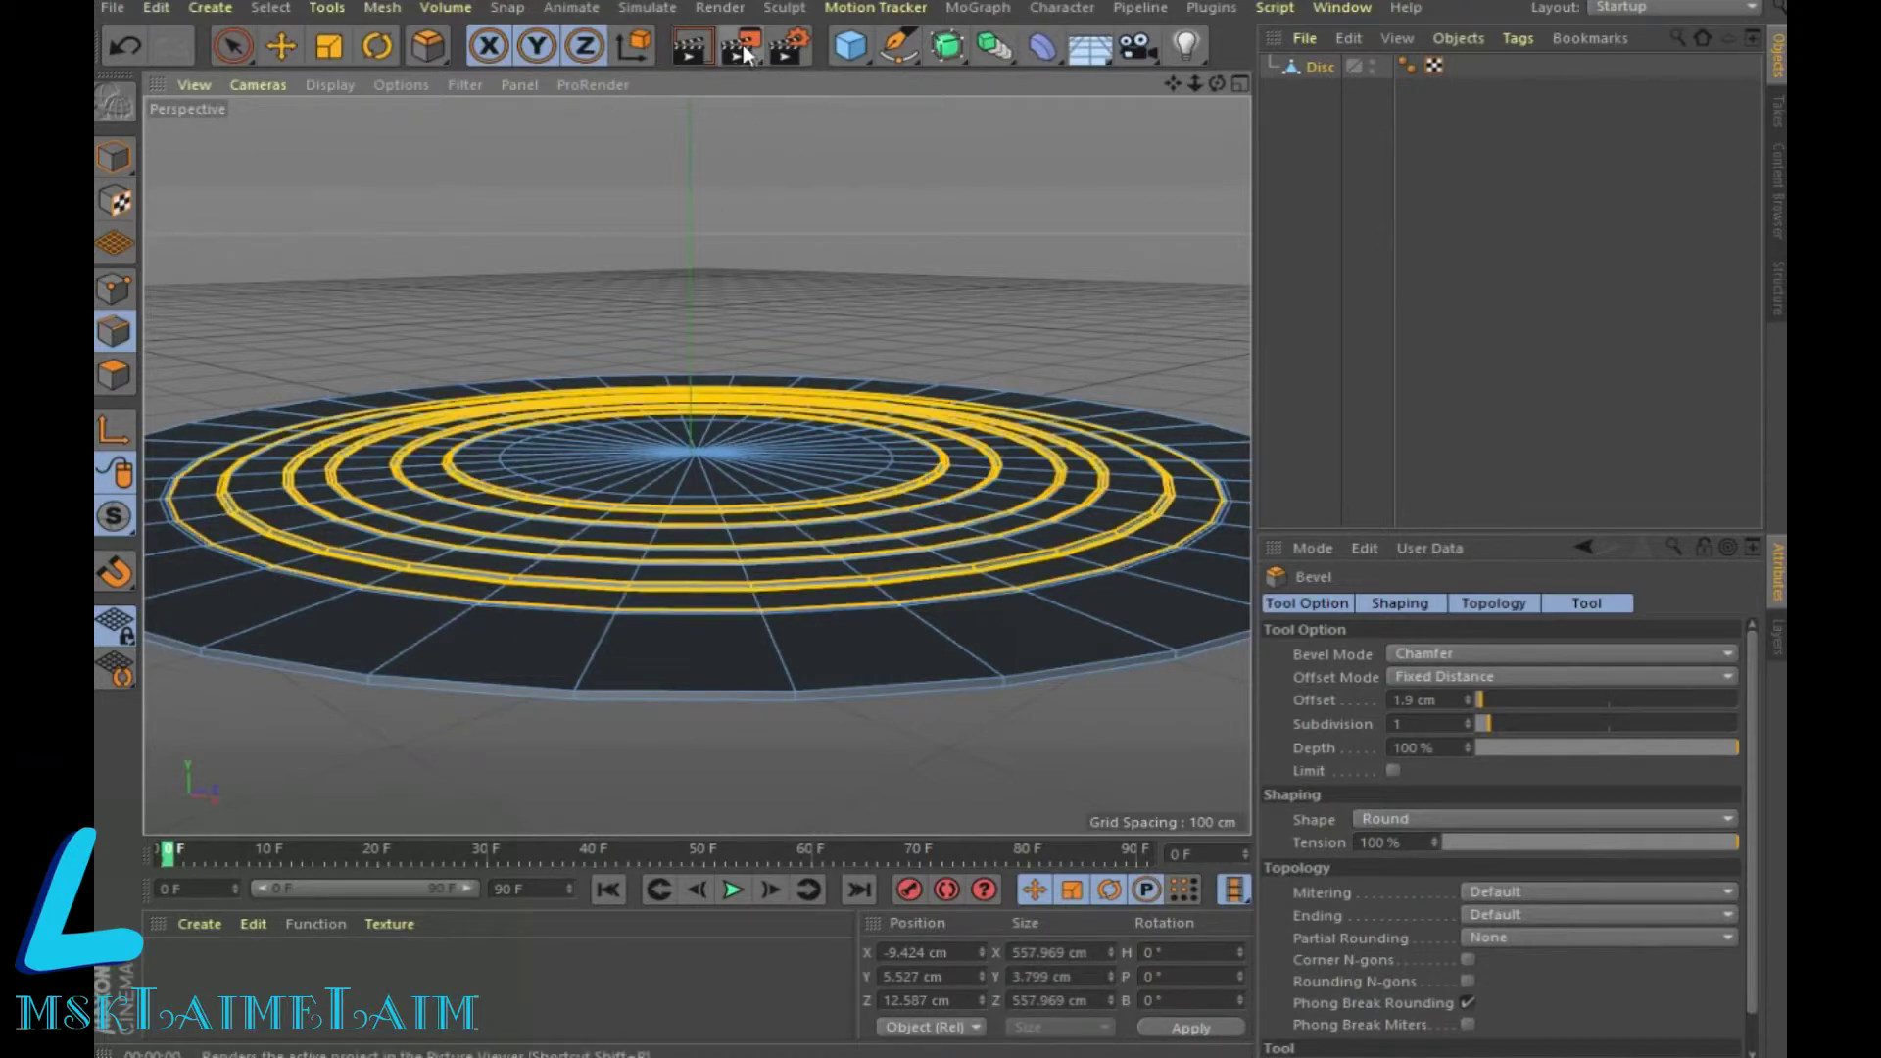
left_click(690, 45)
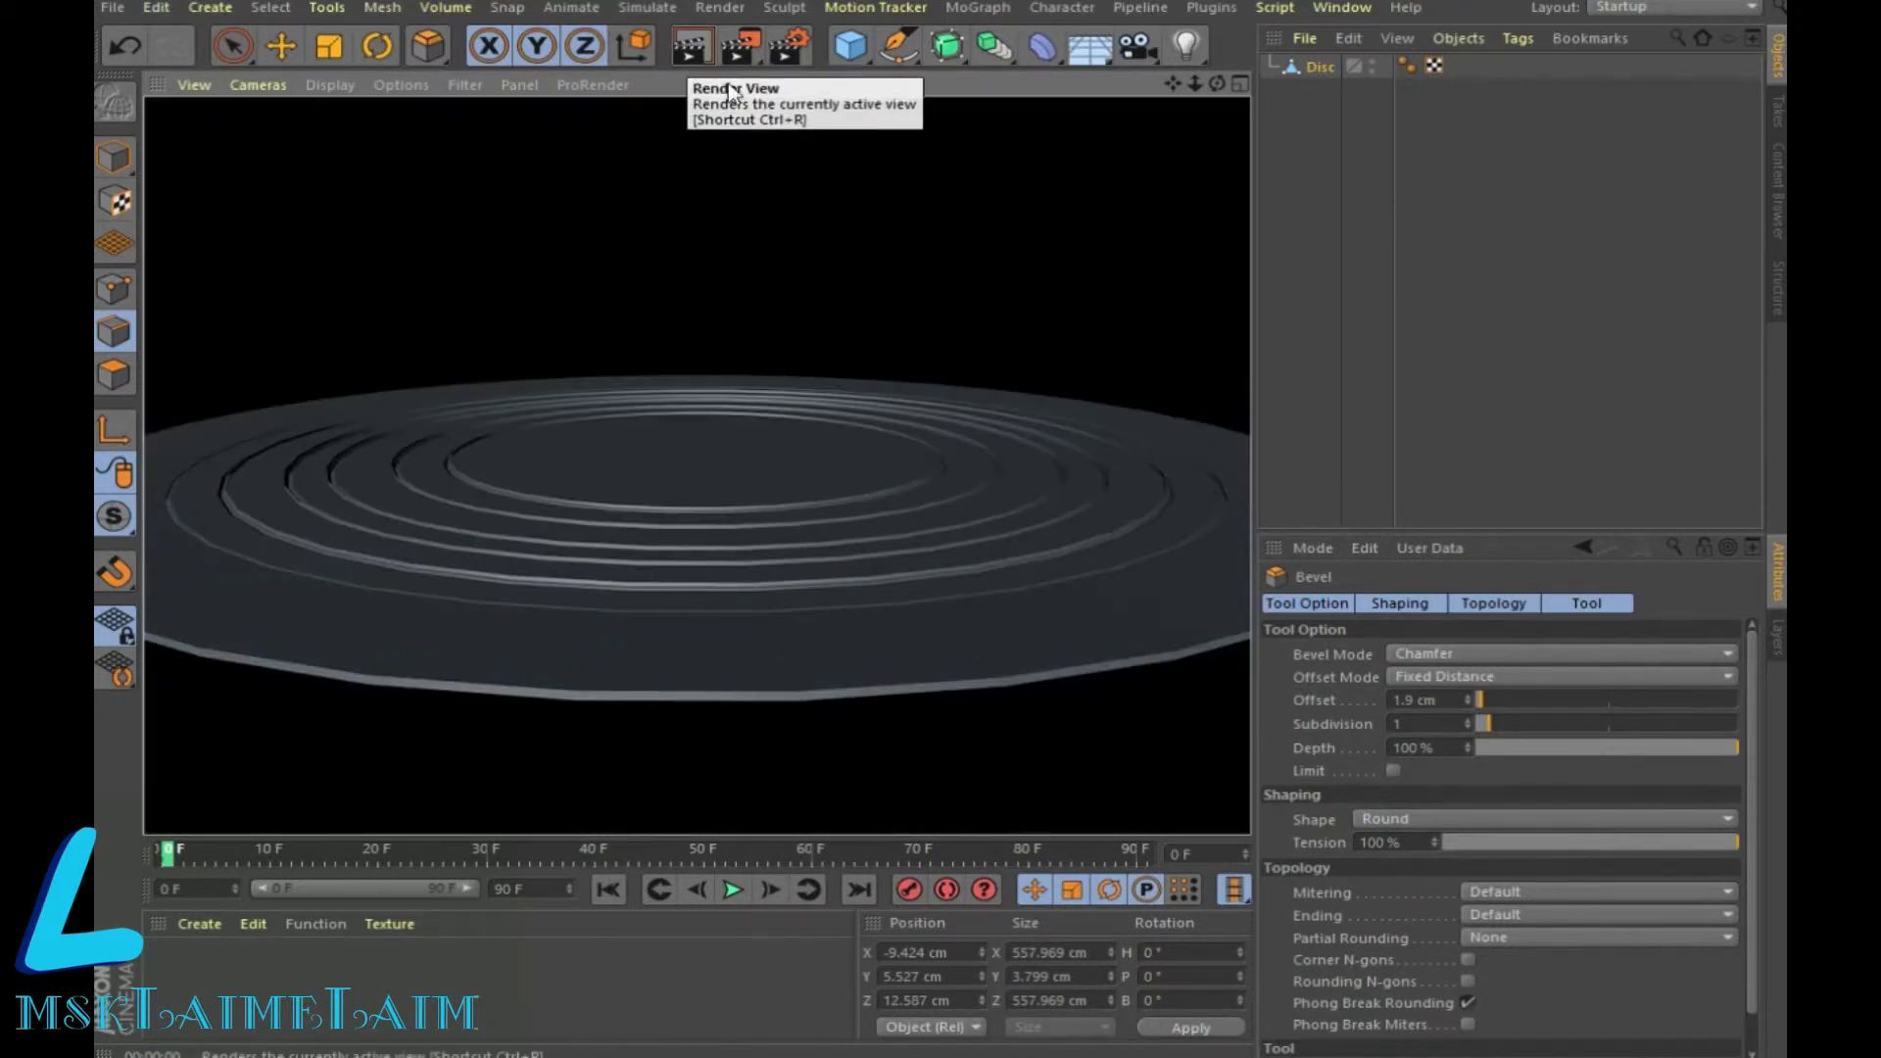
left_click(1214, 102)
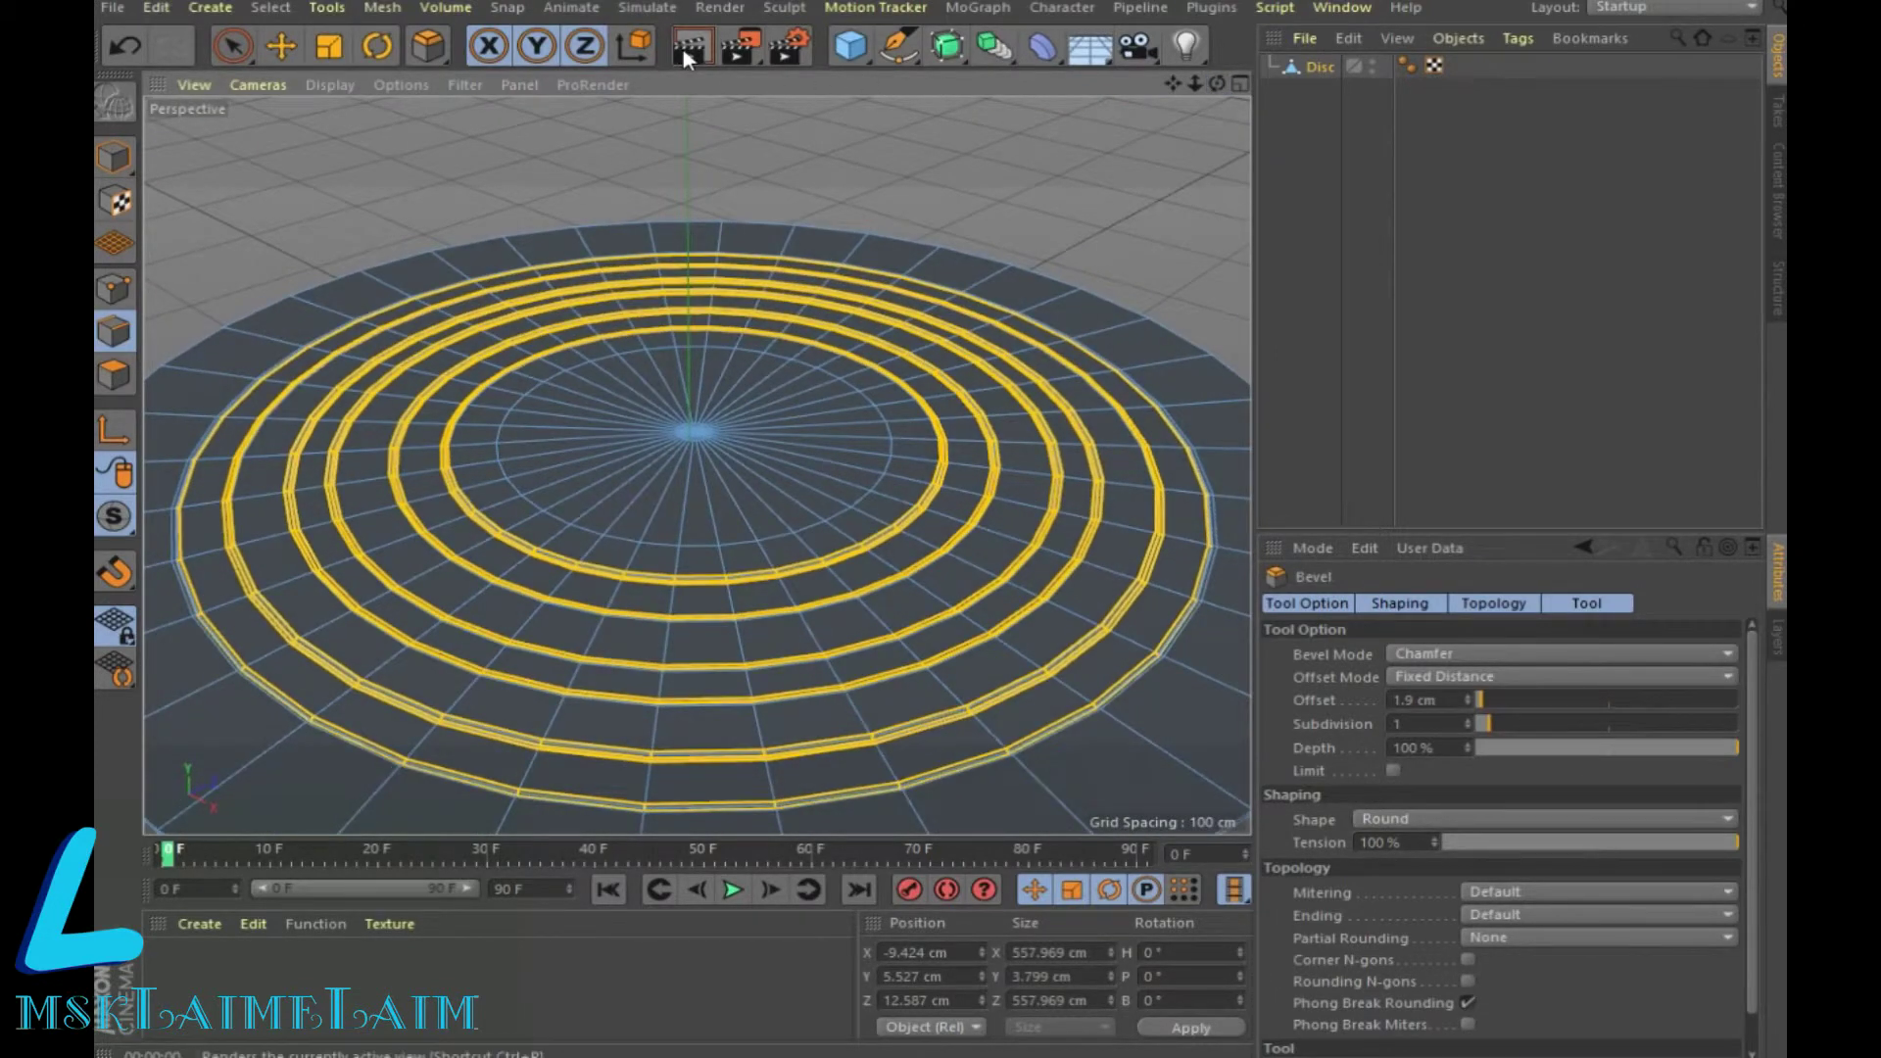
key("ctrl+r")
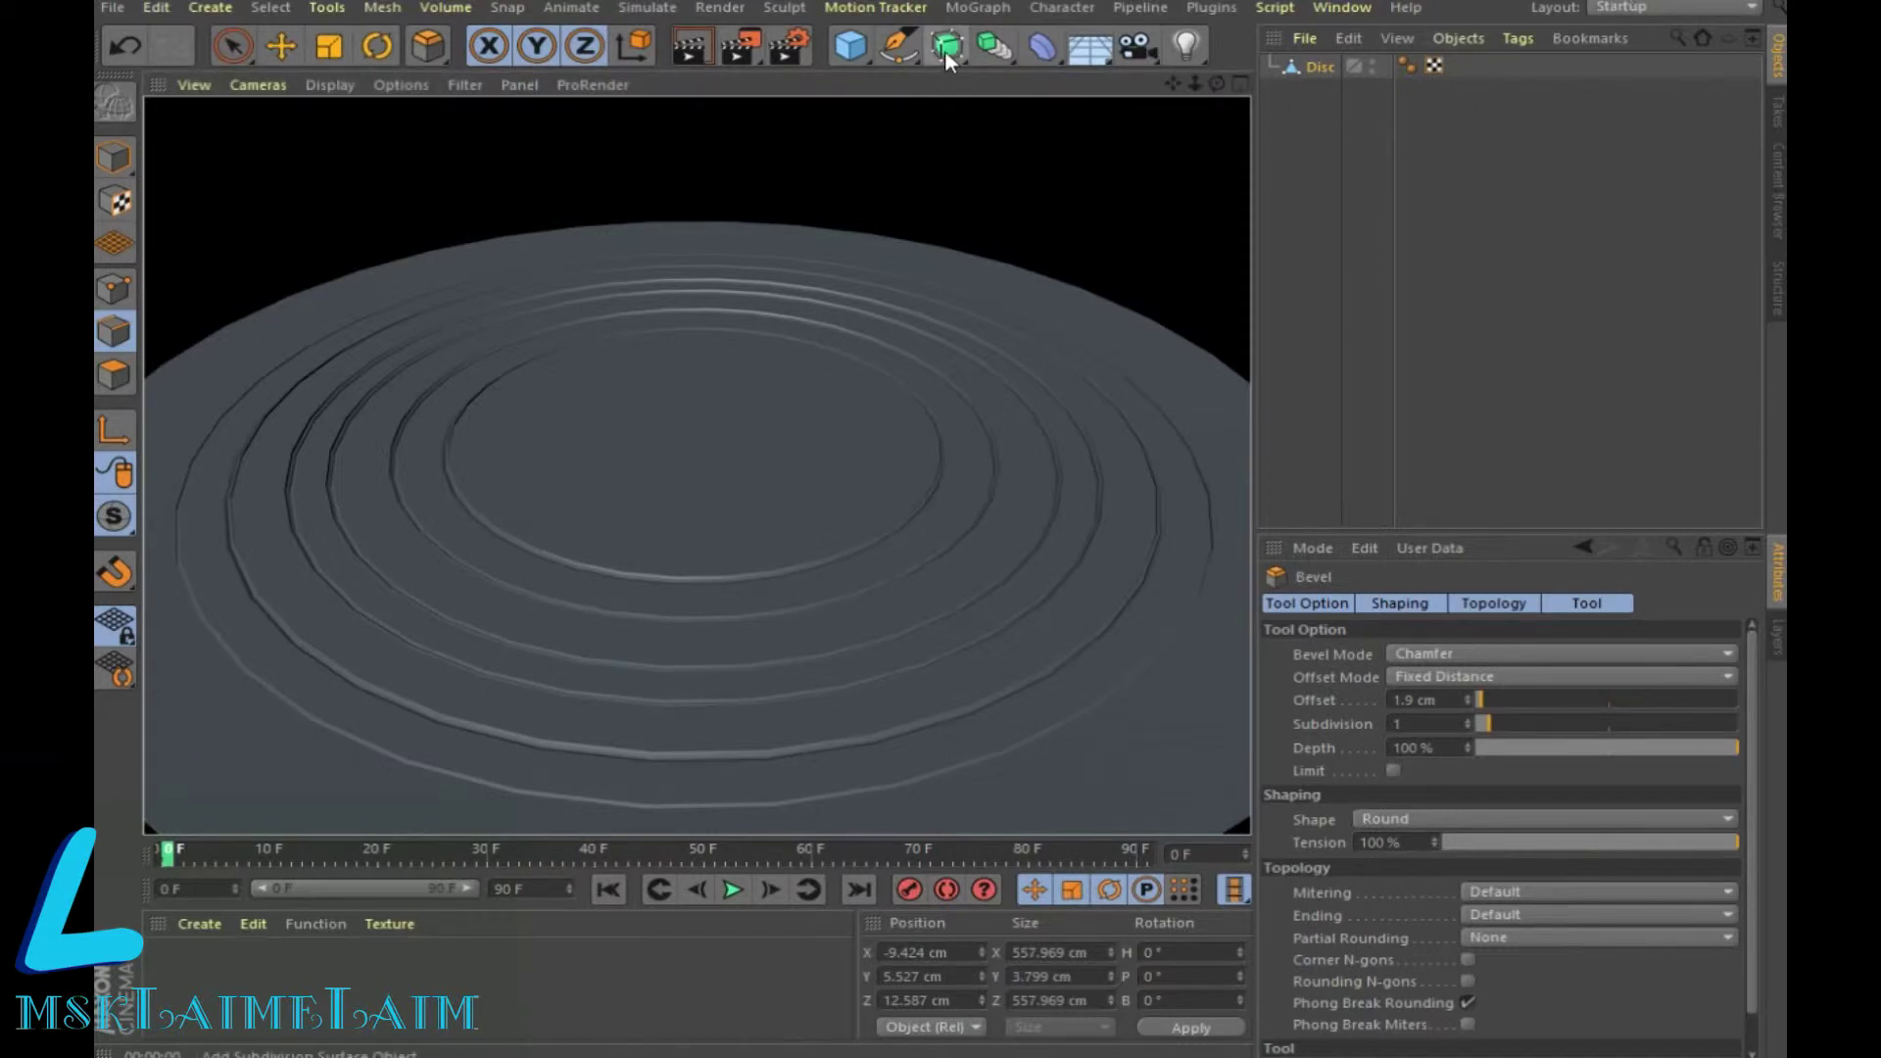
Step: Nest the Disc under a new Subdivision Surface and render the smoothed grooves
left_click_drag(946, 46, 1058, 75)
left_click_drag(1315, 94, 1358, 59)
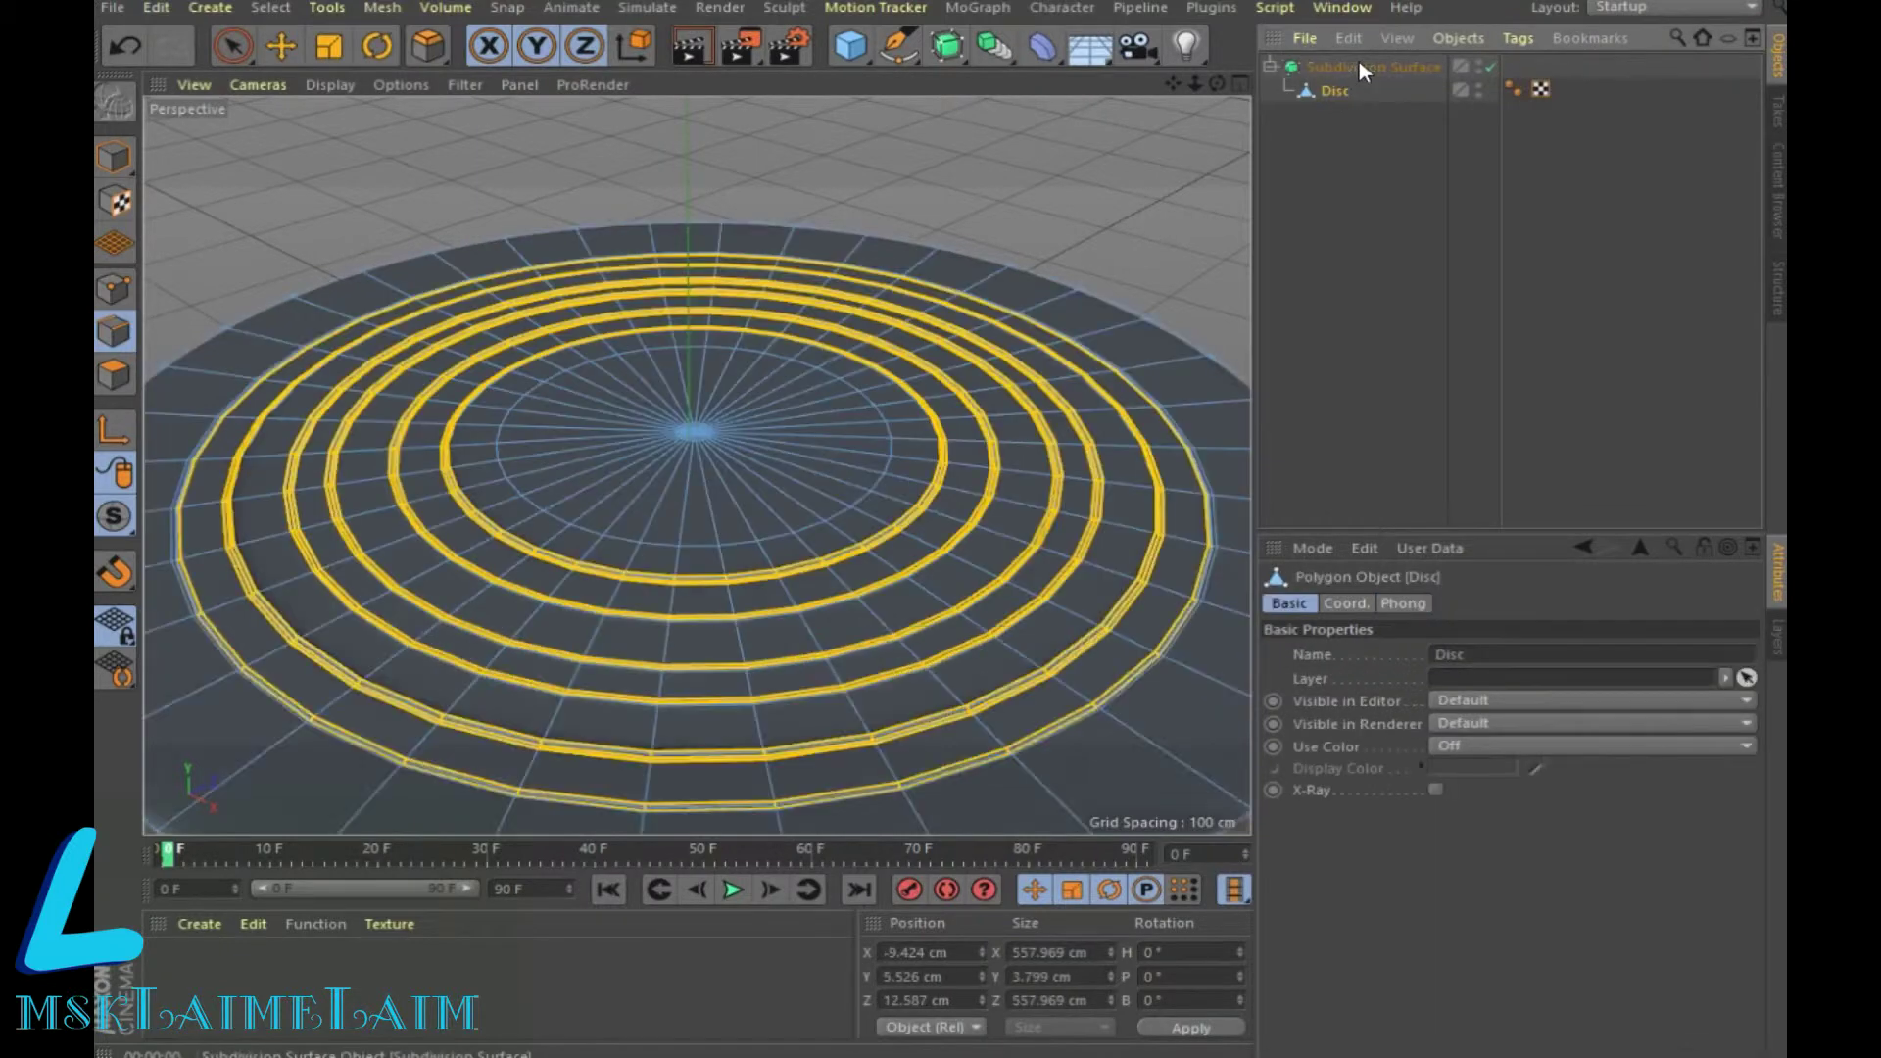
left_click(691, 57)
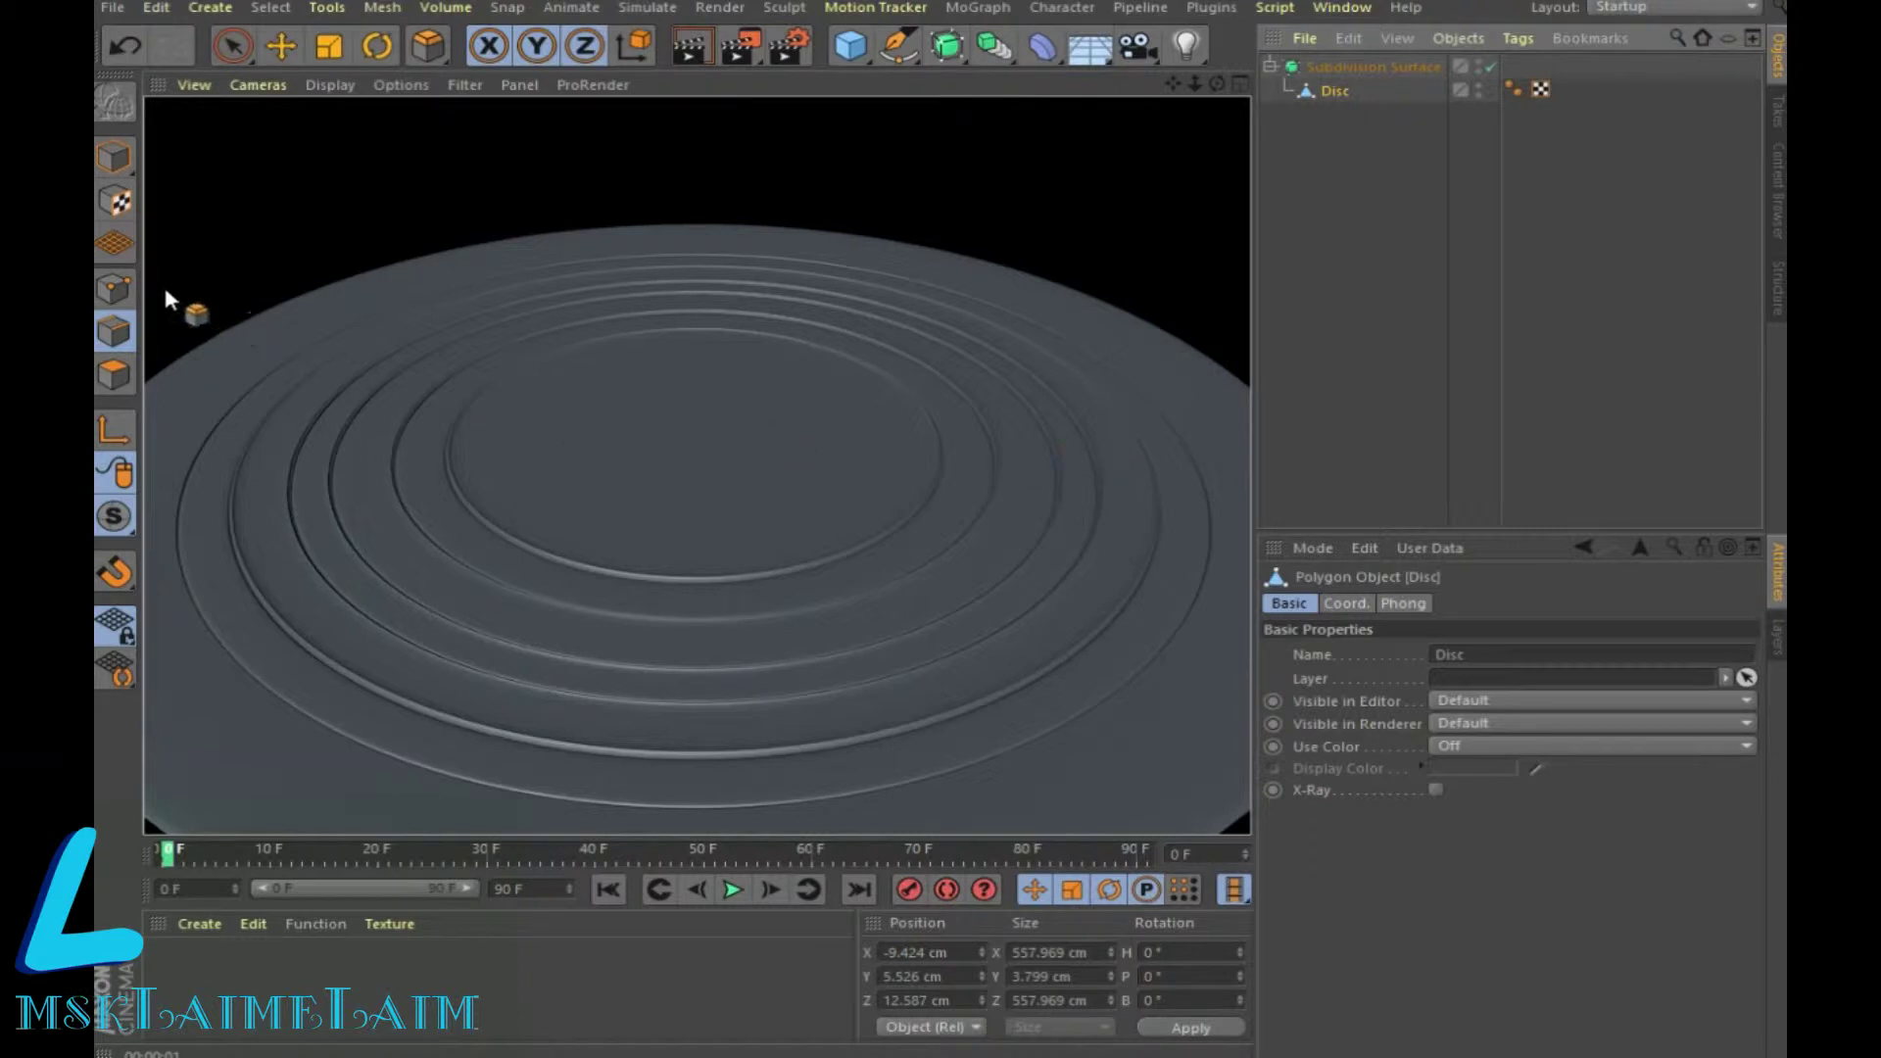
left_click(1164, 185)
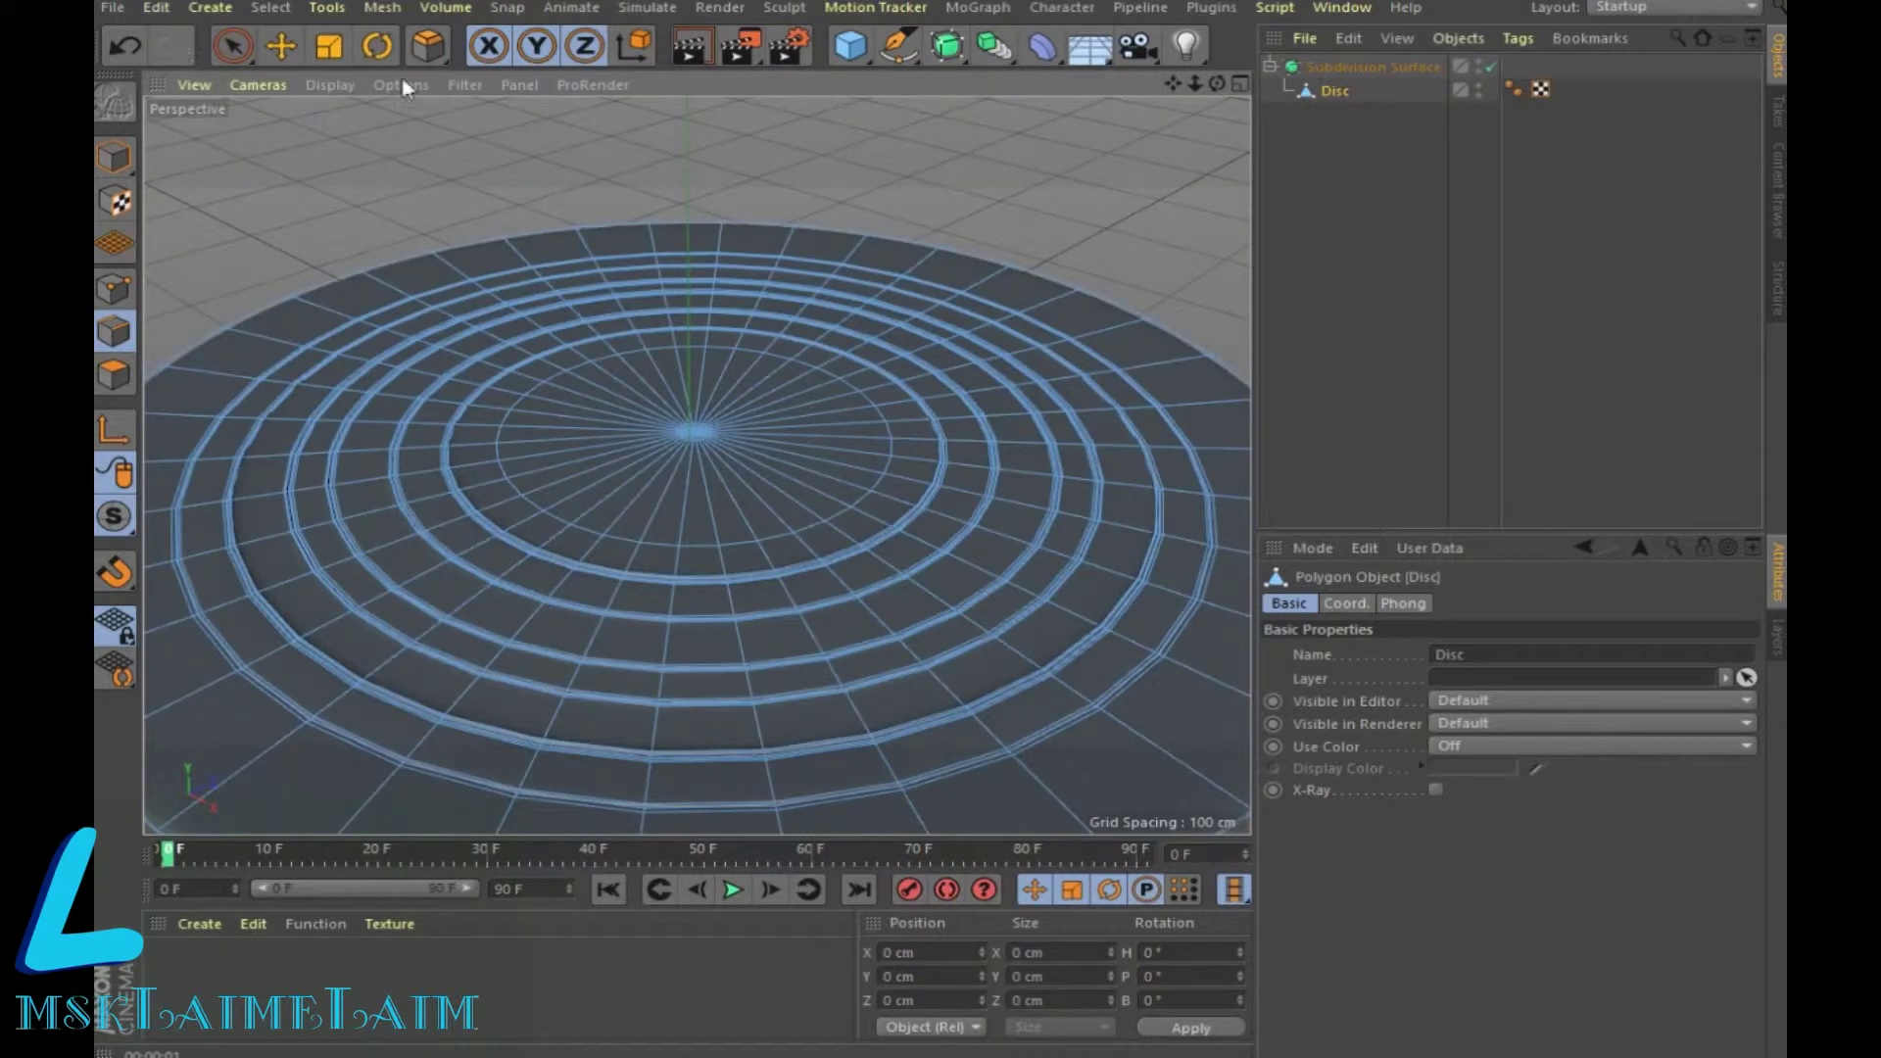
Step: Loop-select the disc's outer rim edge and orbit to a lower view of it
left_click(265, 9)
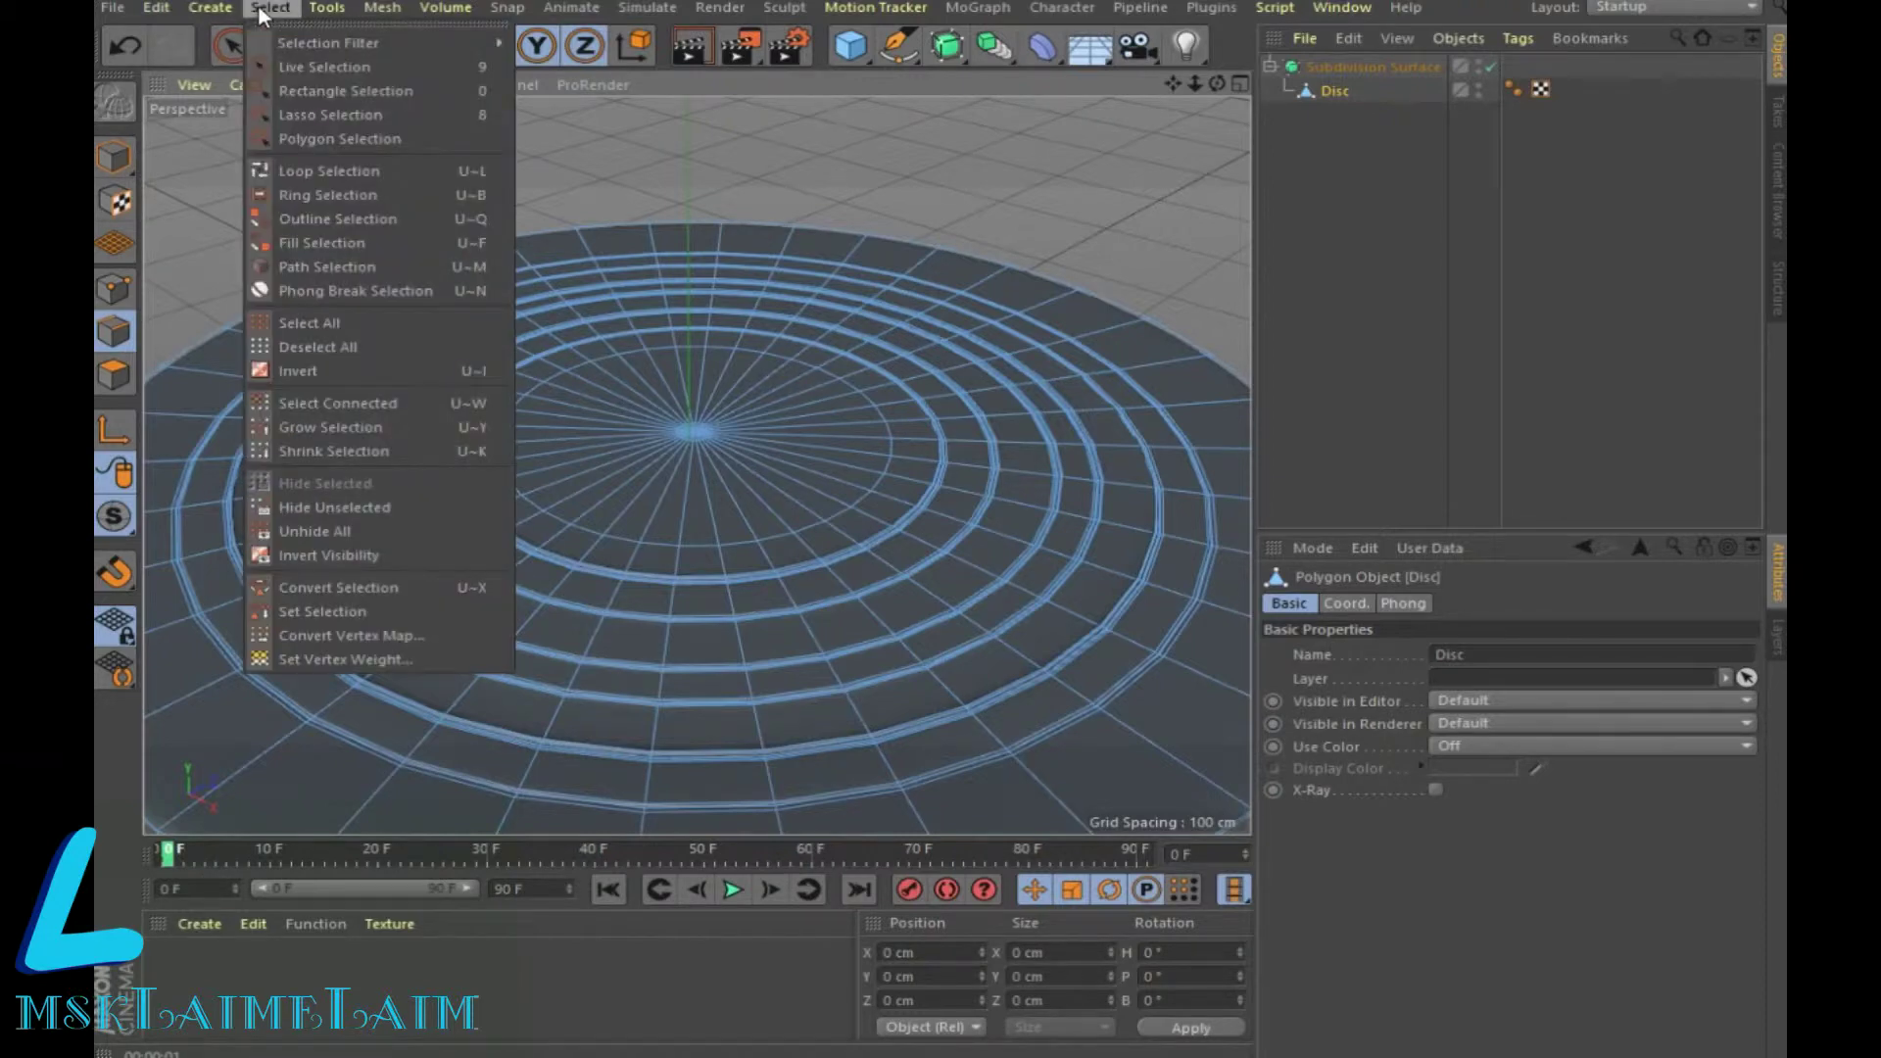
left_click(328, 172)
scroll(1095, 362, "down", 2)
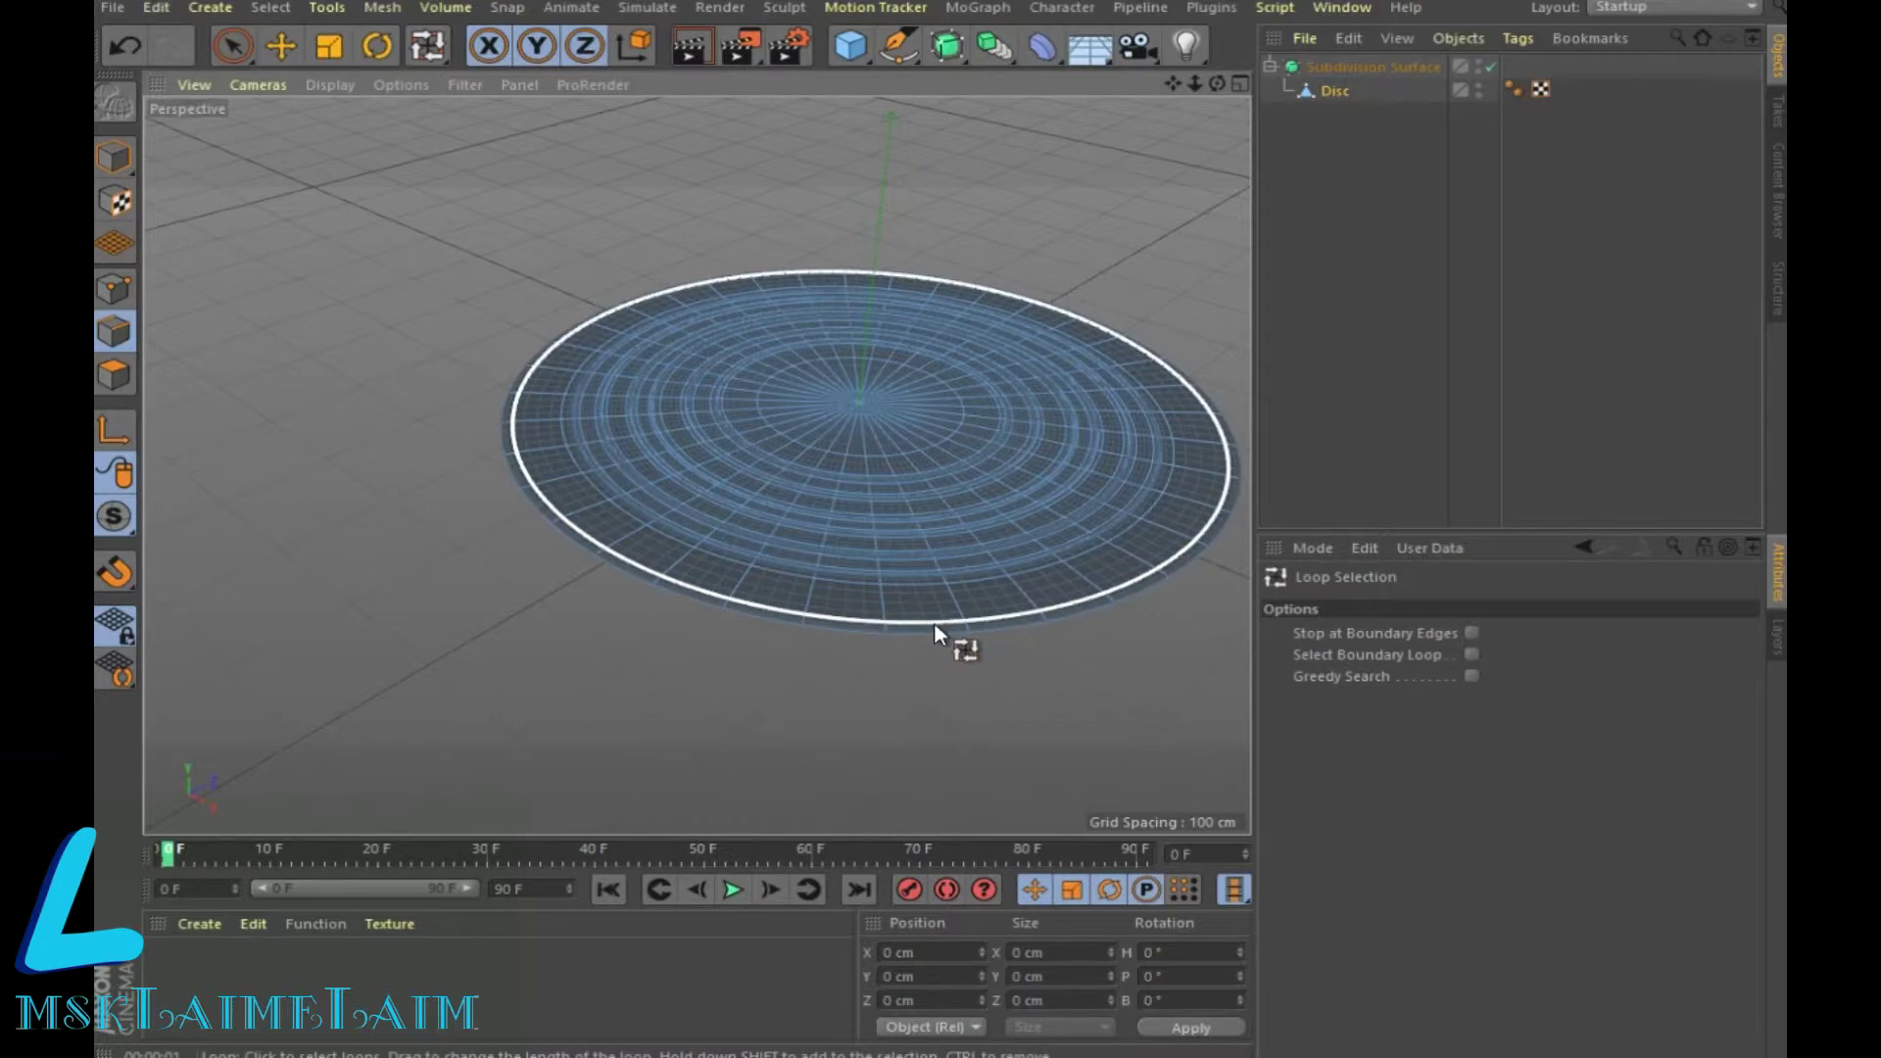
left_click(932, 631)
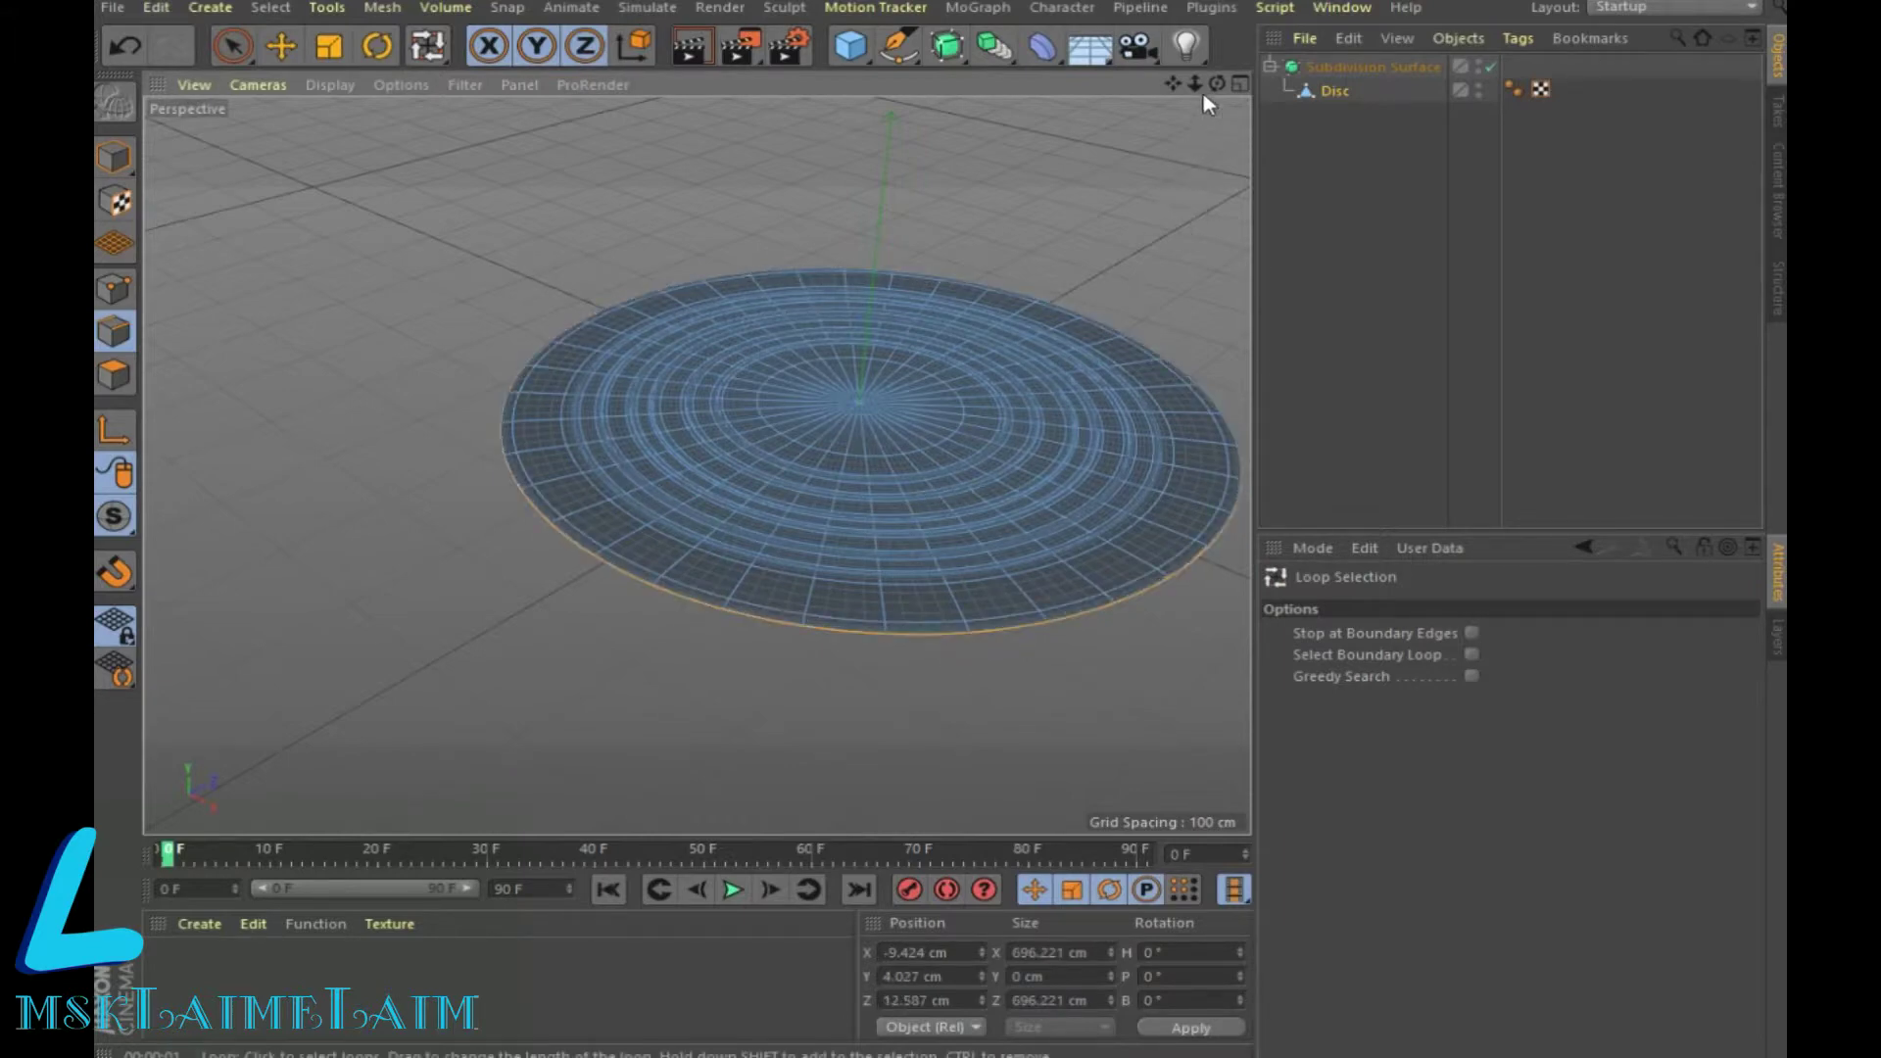
left_click_drag(1217, 83, 959, 591)
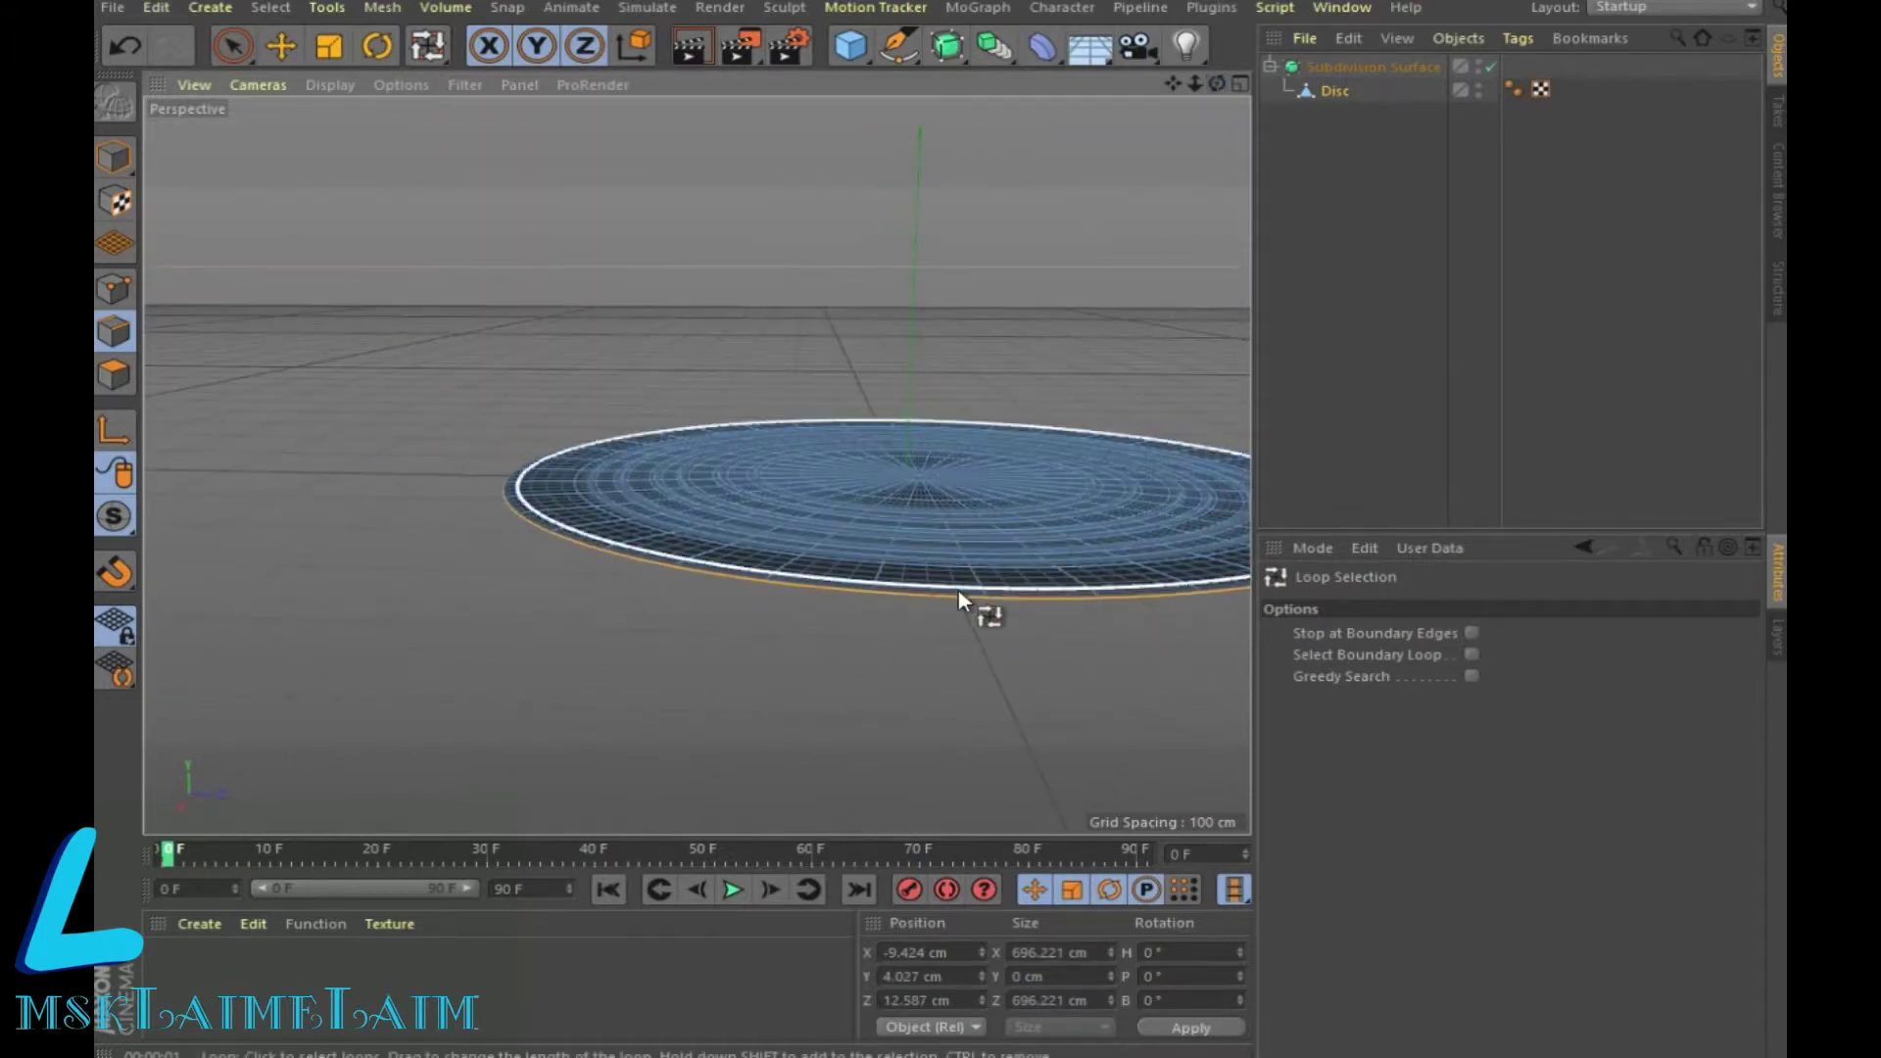
scroll(958, 591, "up", 1)
scroll(958, 591, "up", 1)
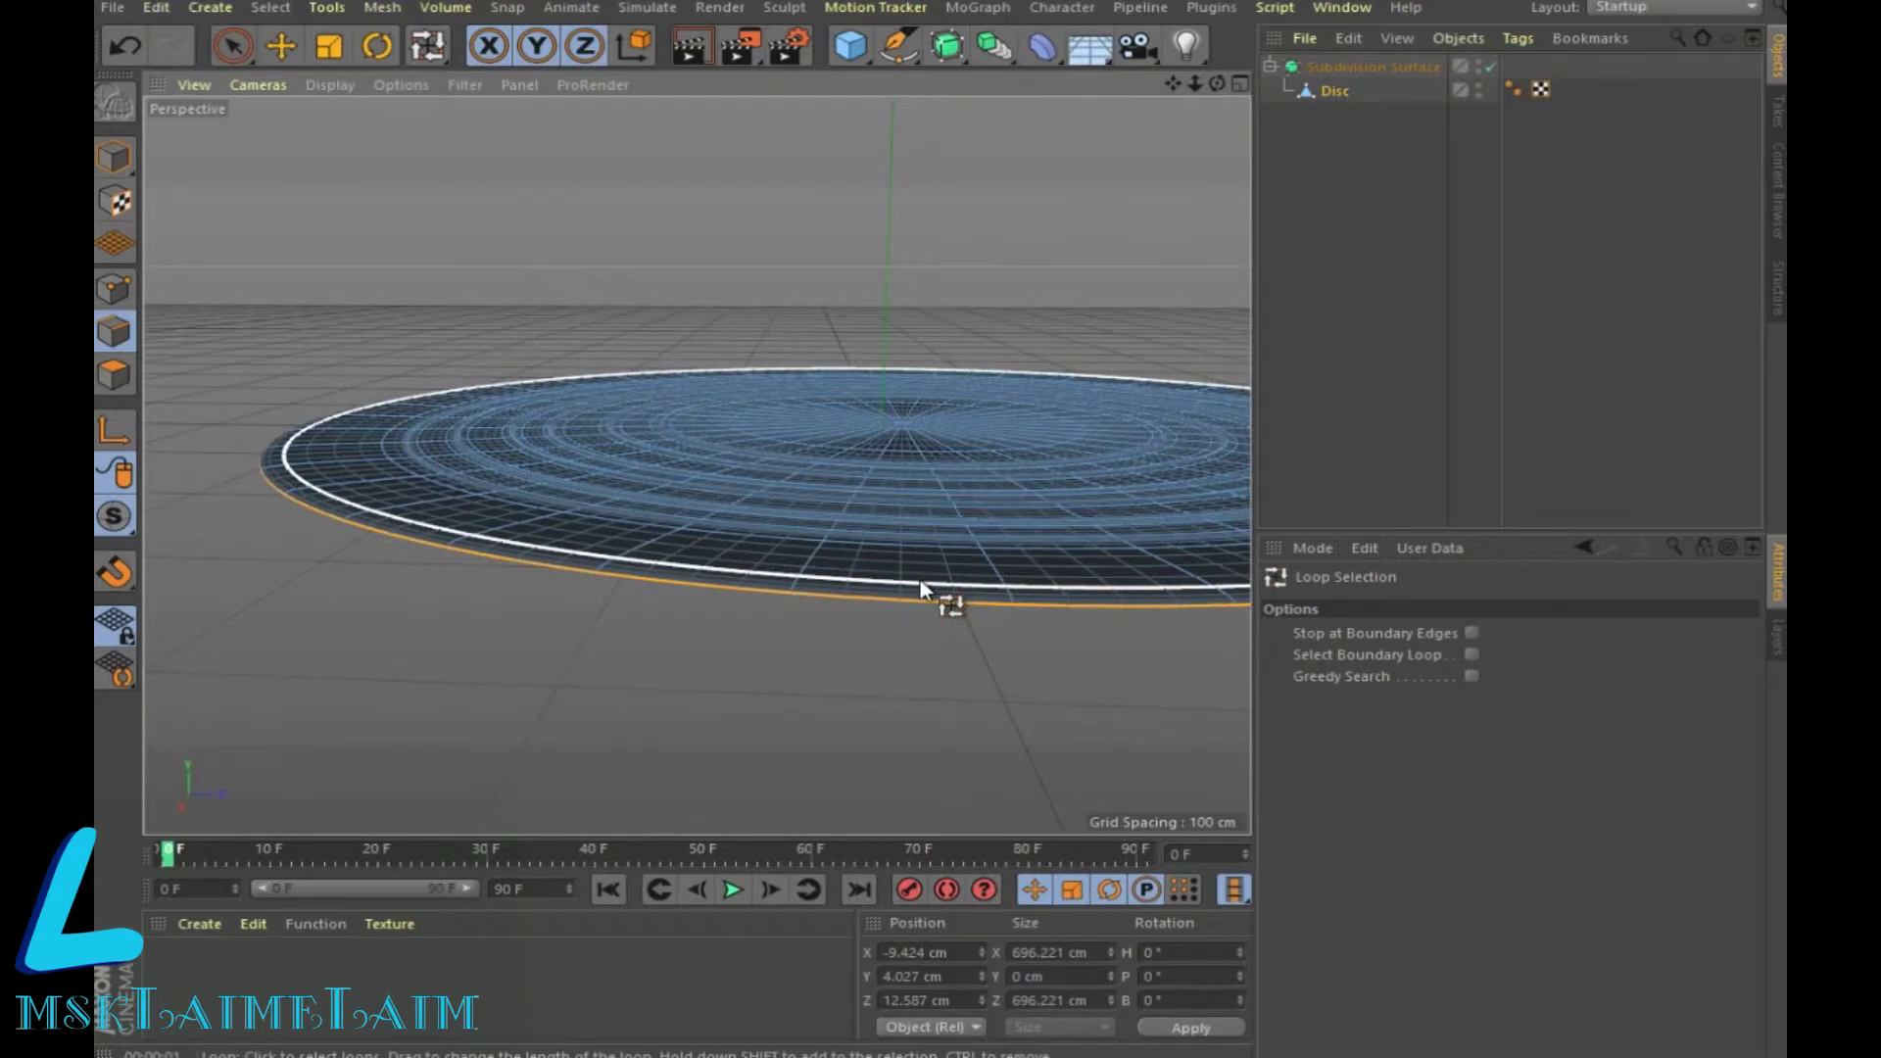
Step: Bevel the rim edge loop with a 2.909 cm offset and preview the render
right_click(922, 588)
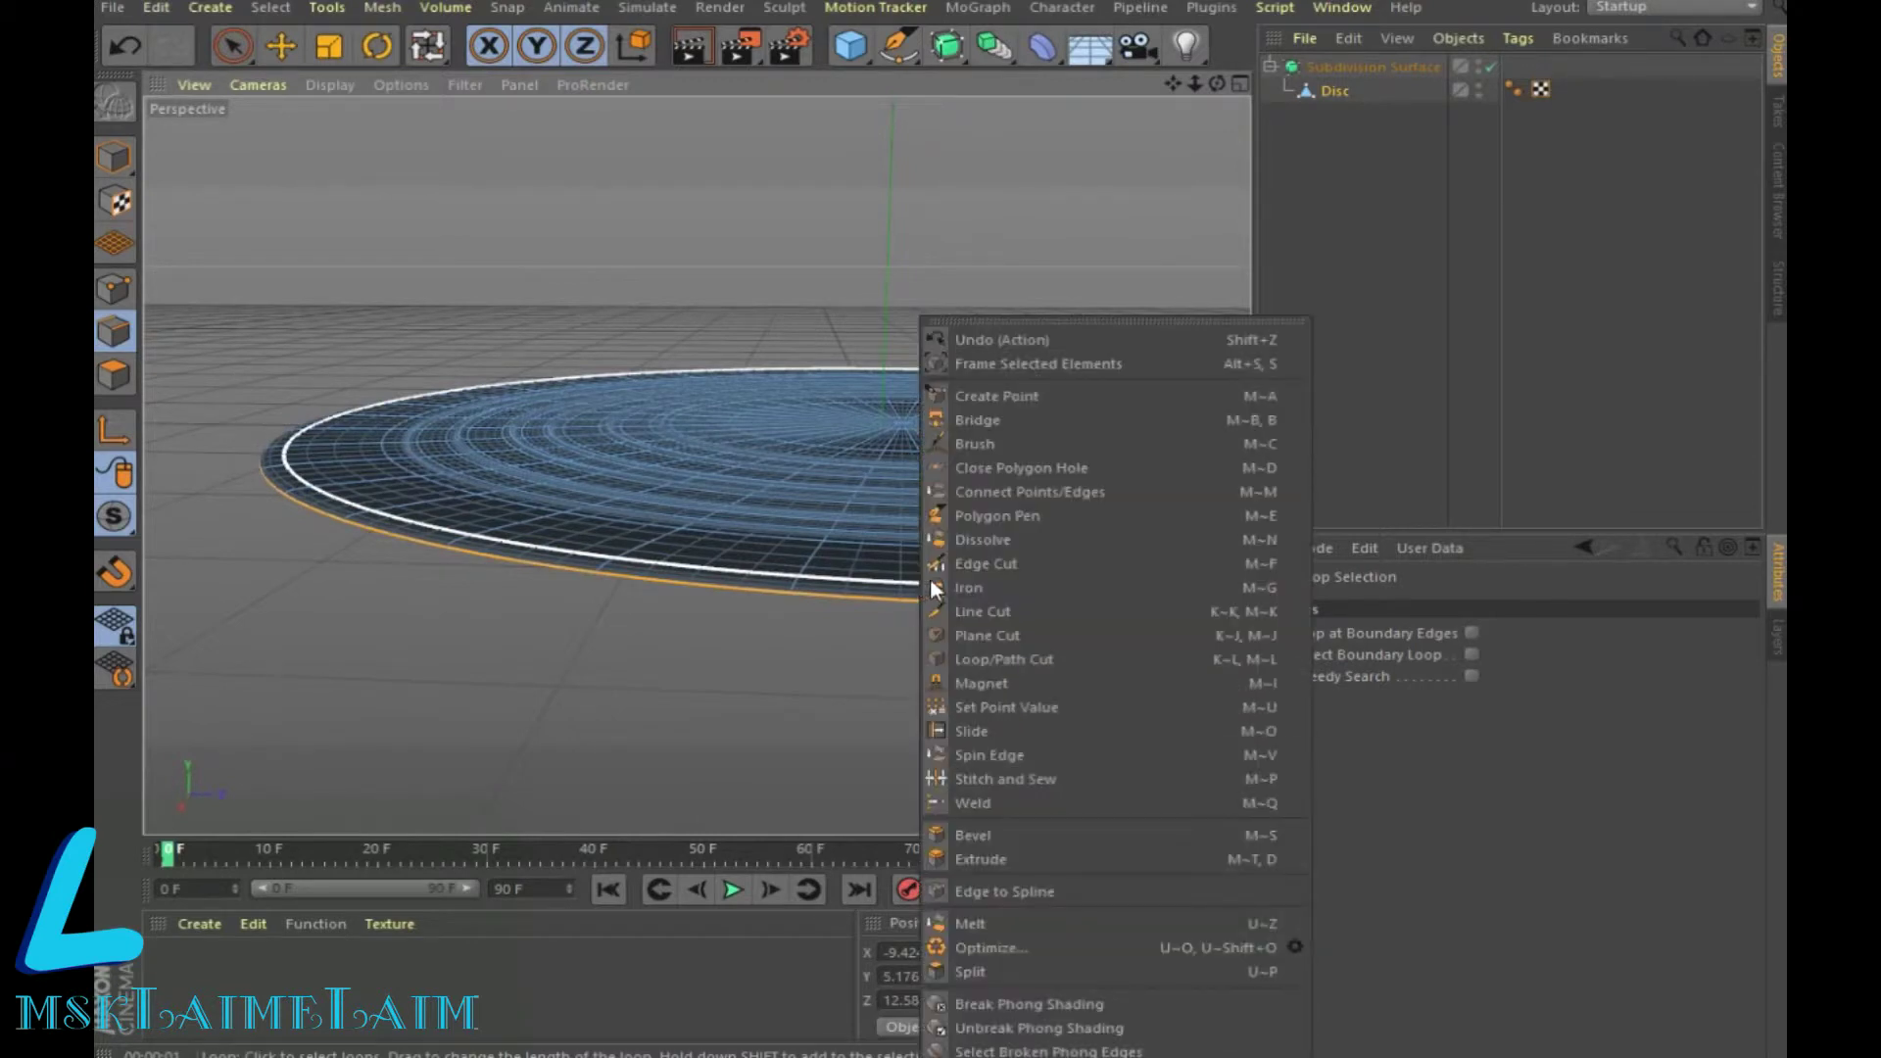
left_click(985, 833)
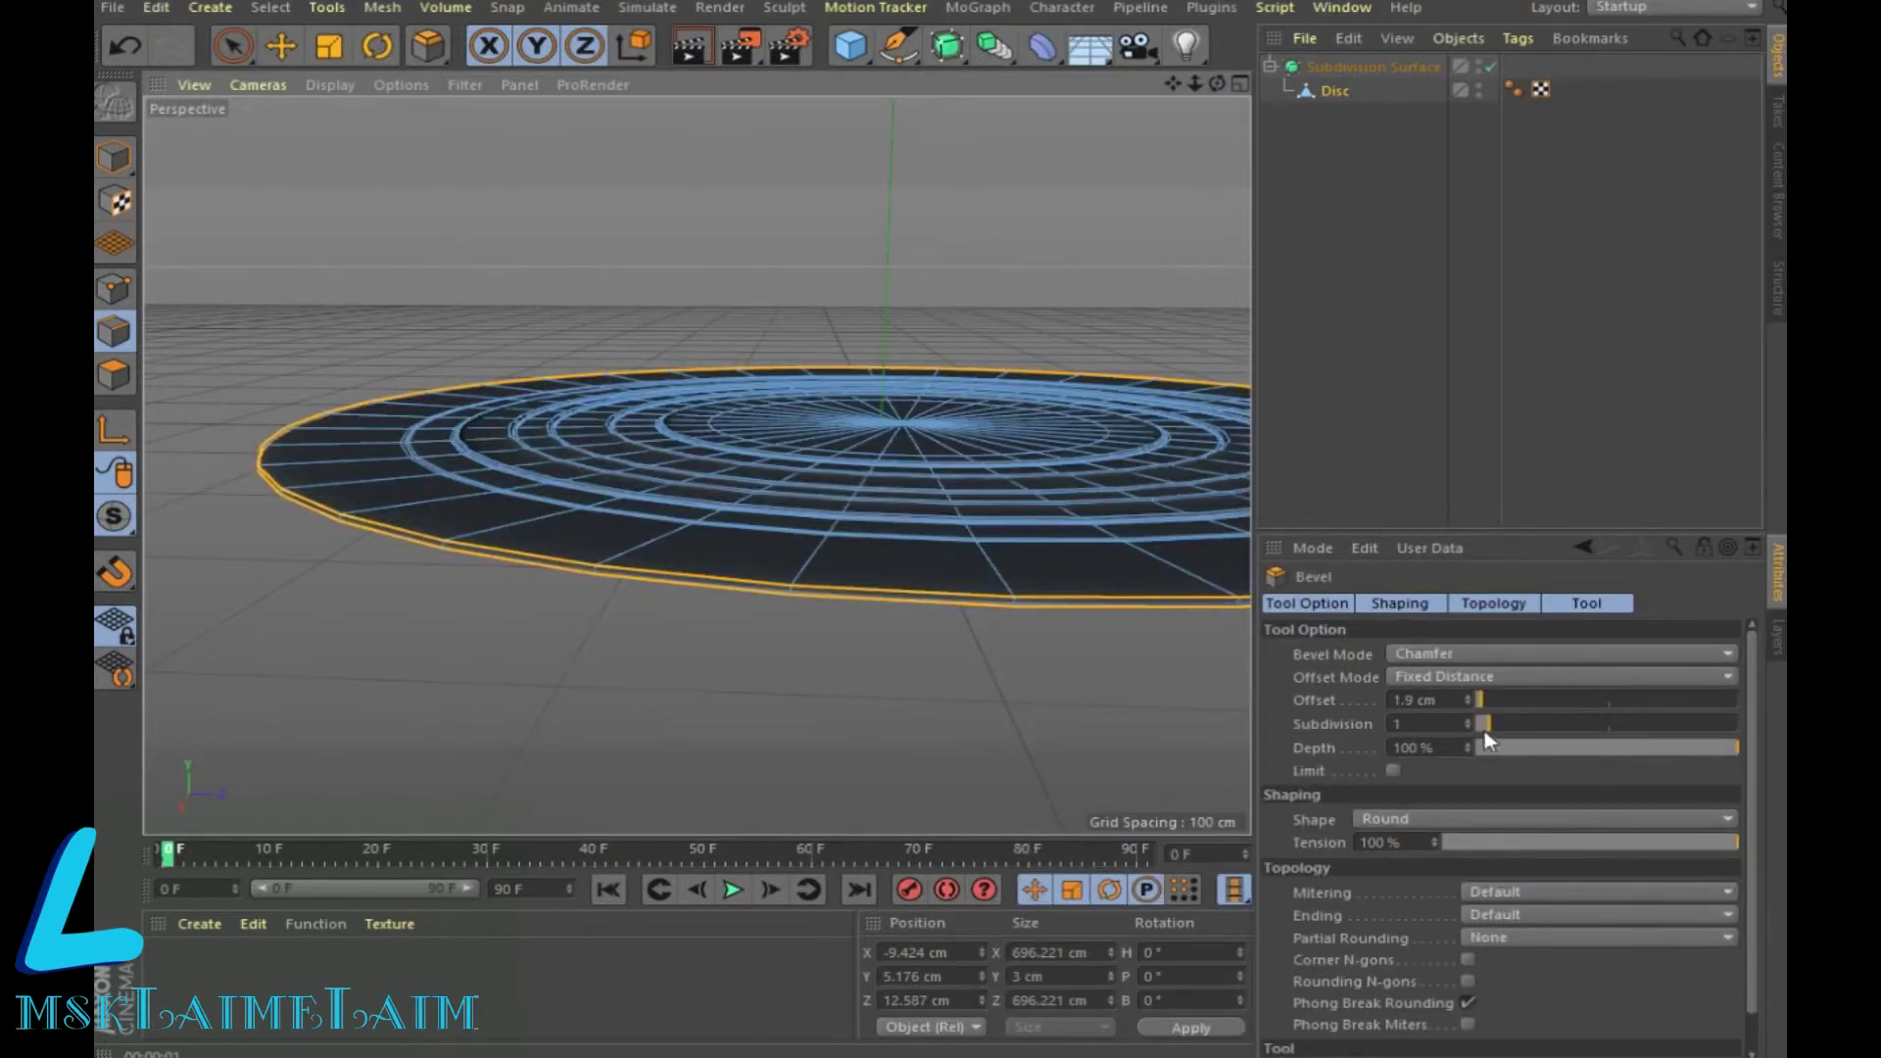
left_click_drag(1036, 602, 1036, 597)
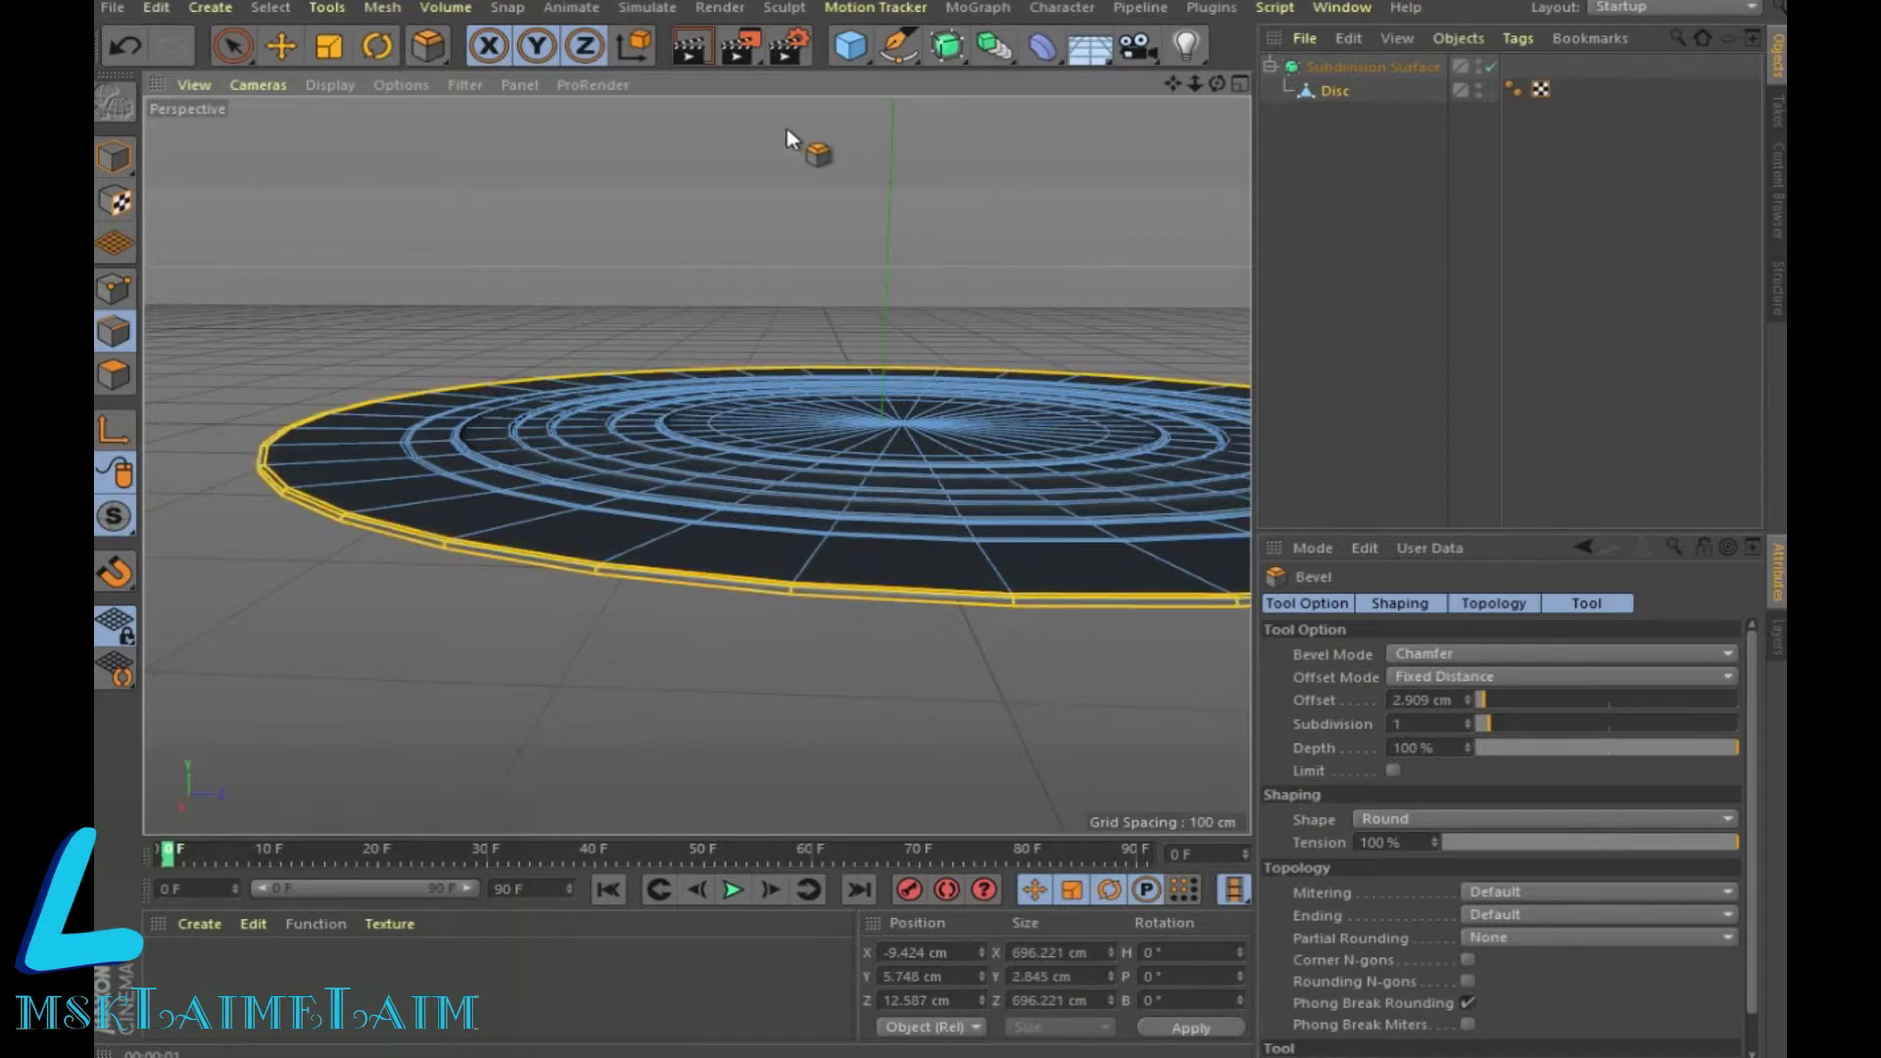
left_click(691, 45)
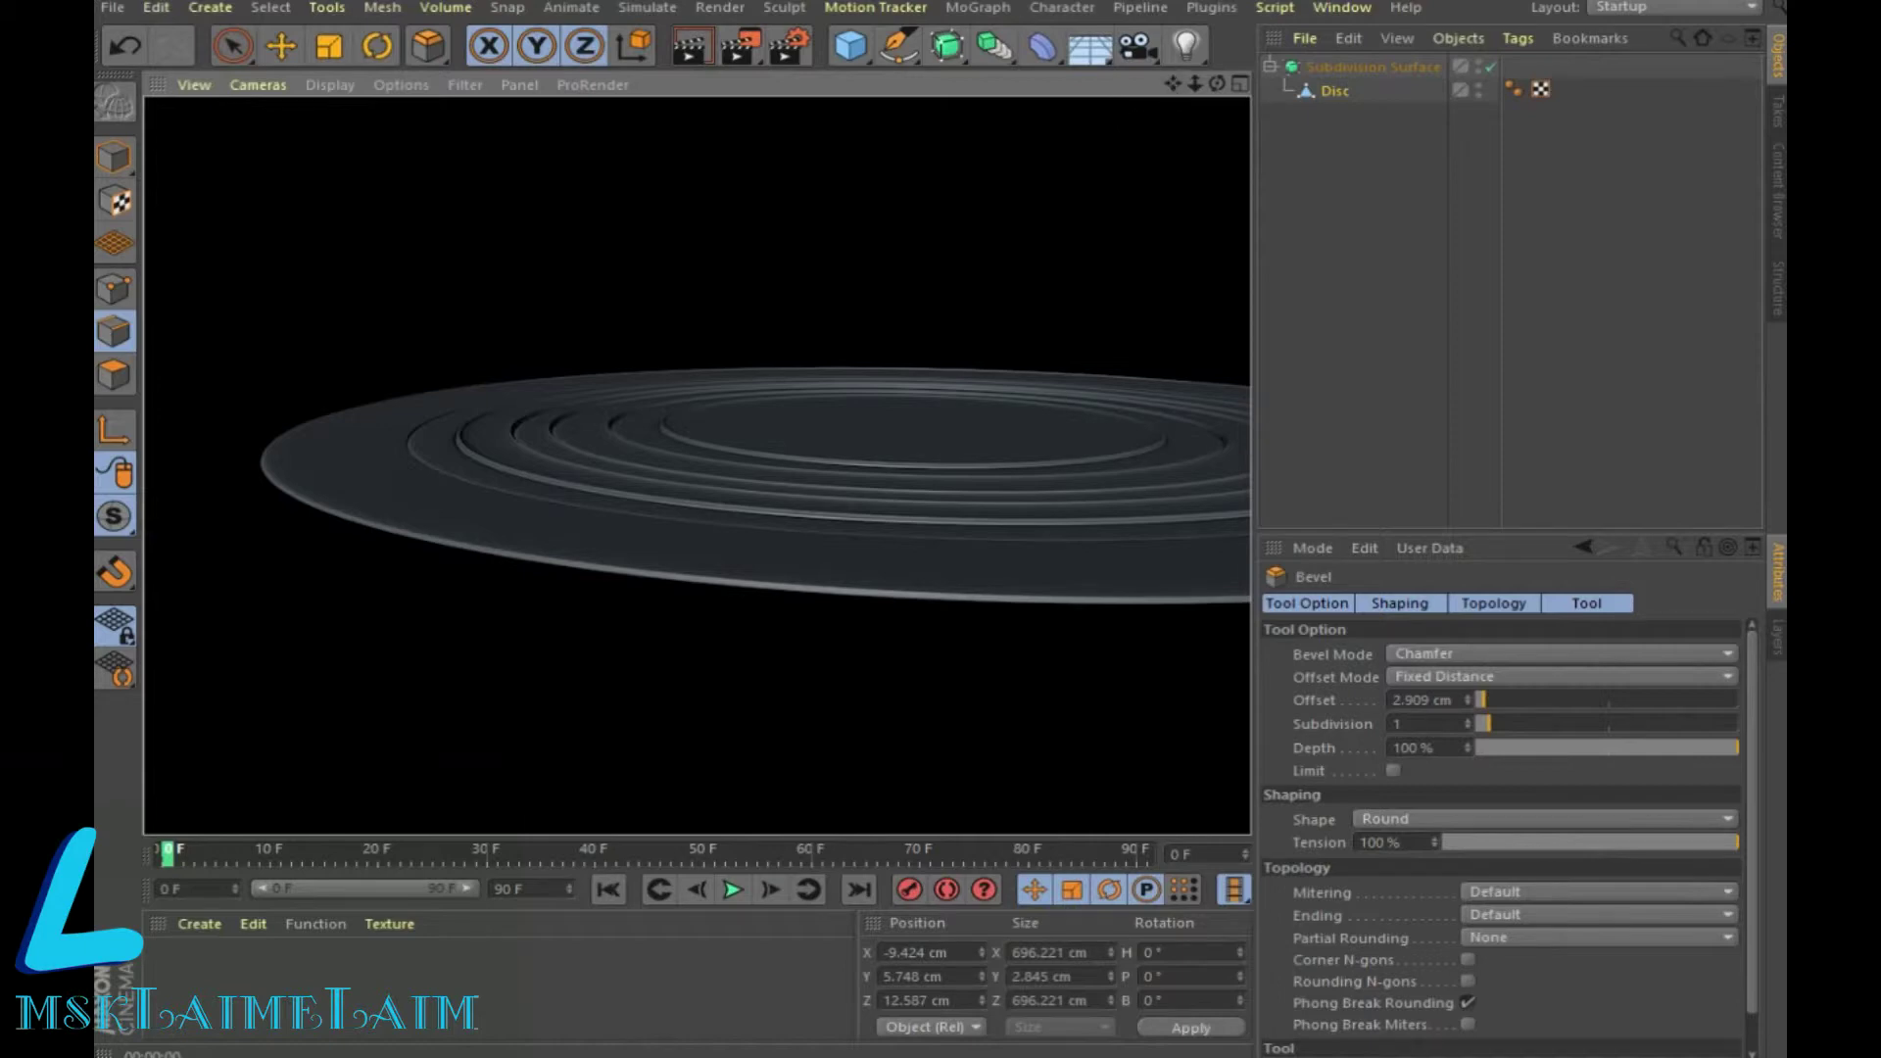
left_click_drag(1173, 84, 1166, 84)
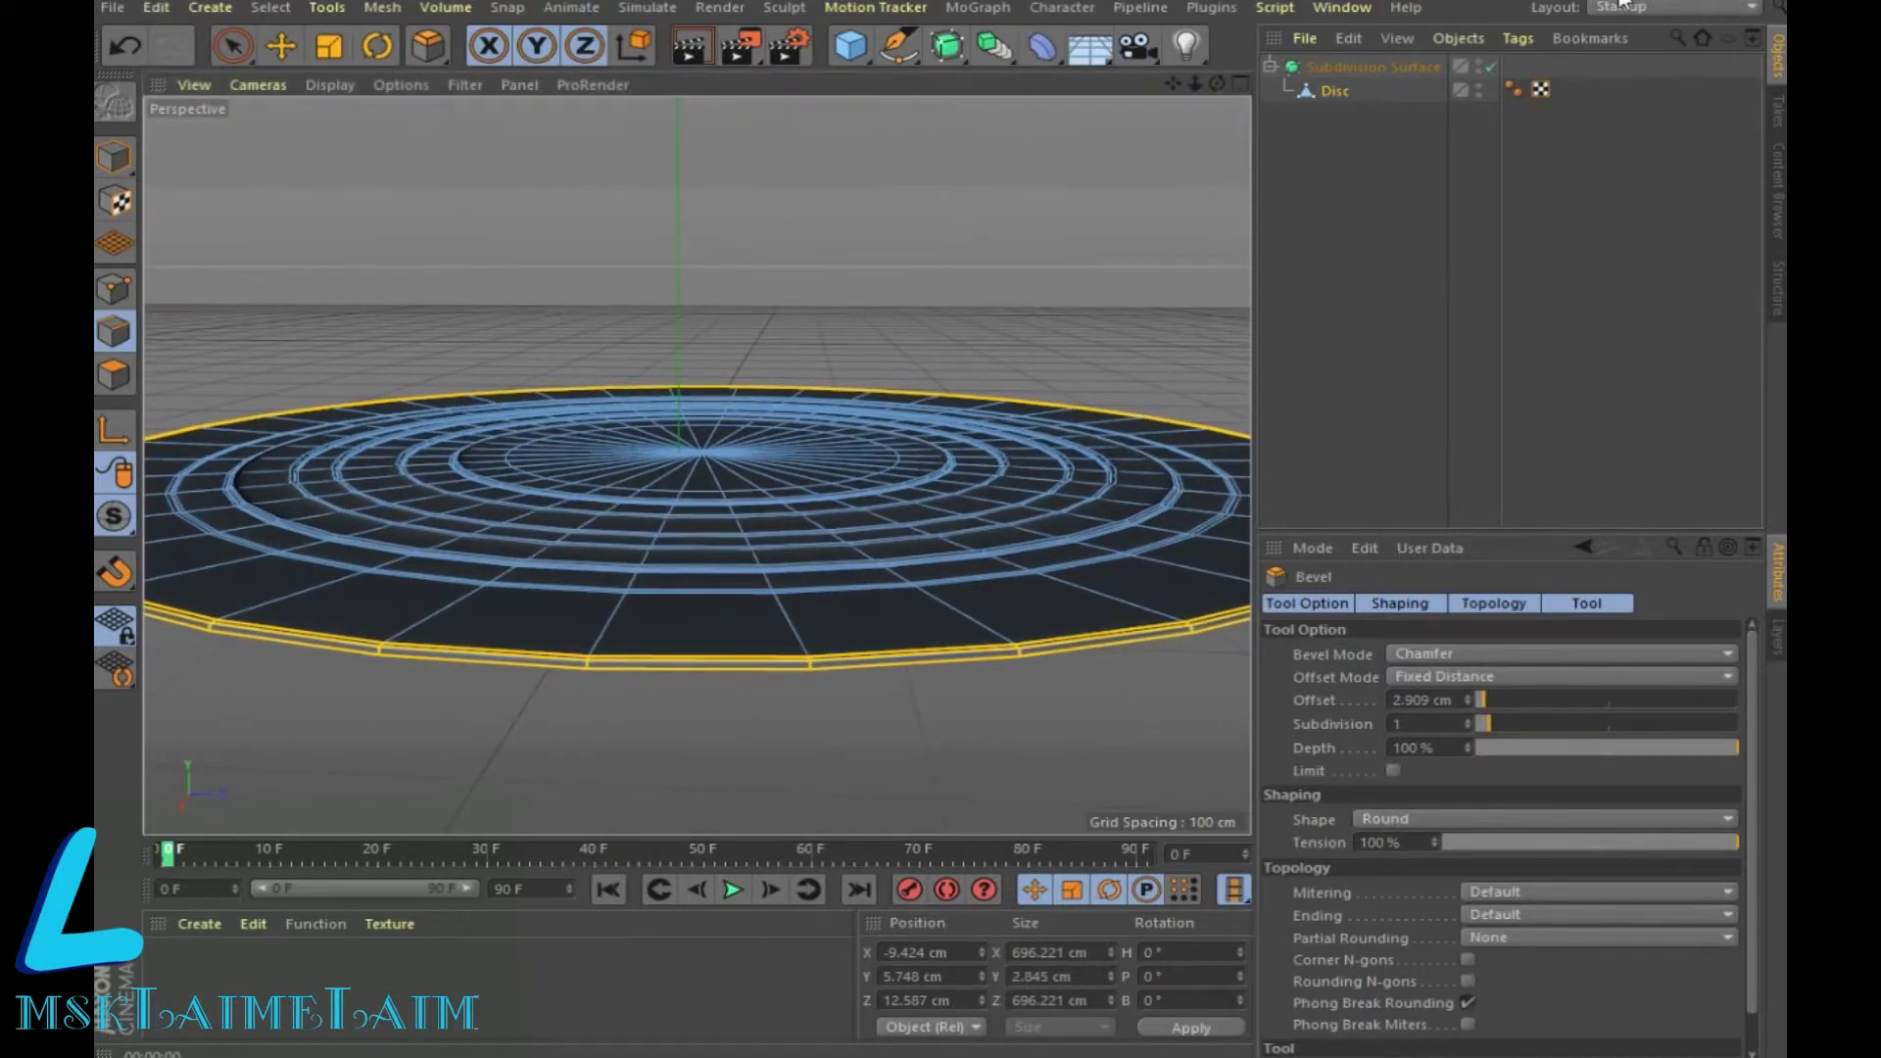
Step: Browse the Content Browser to Visualize > Materials > Car Paint
left_click(1778, 191)
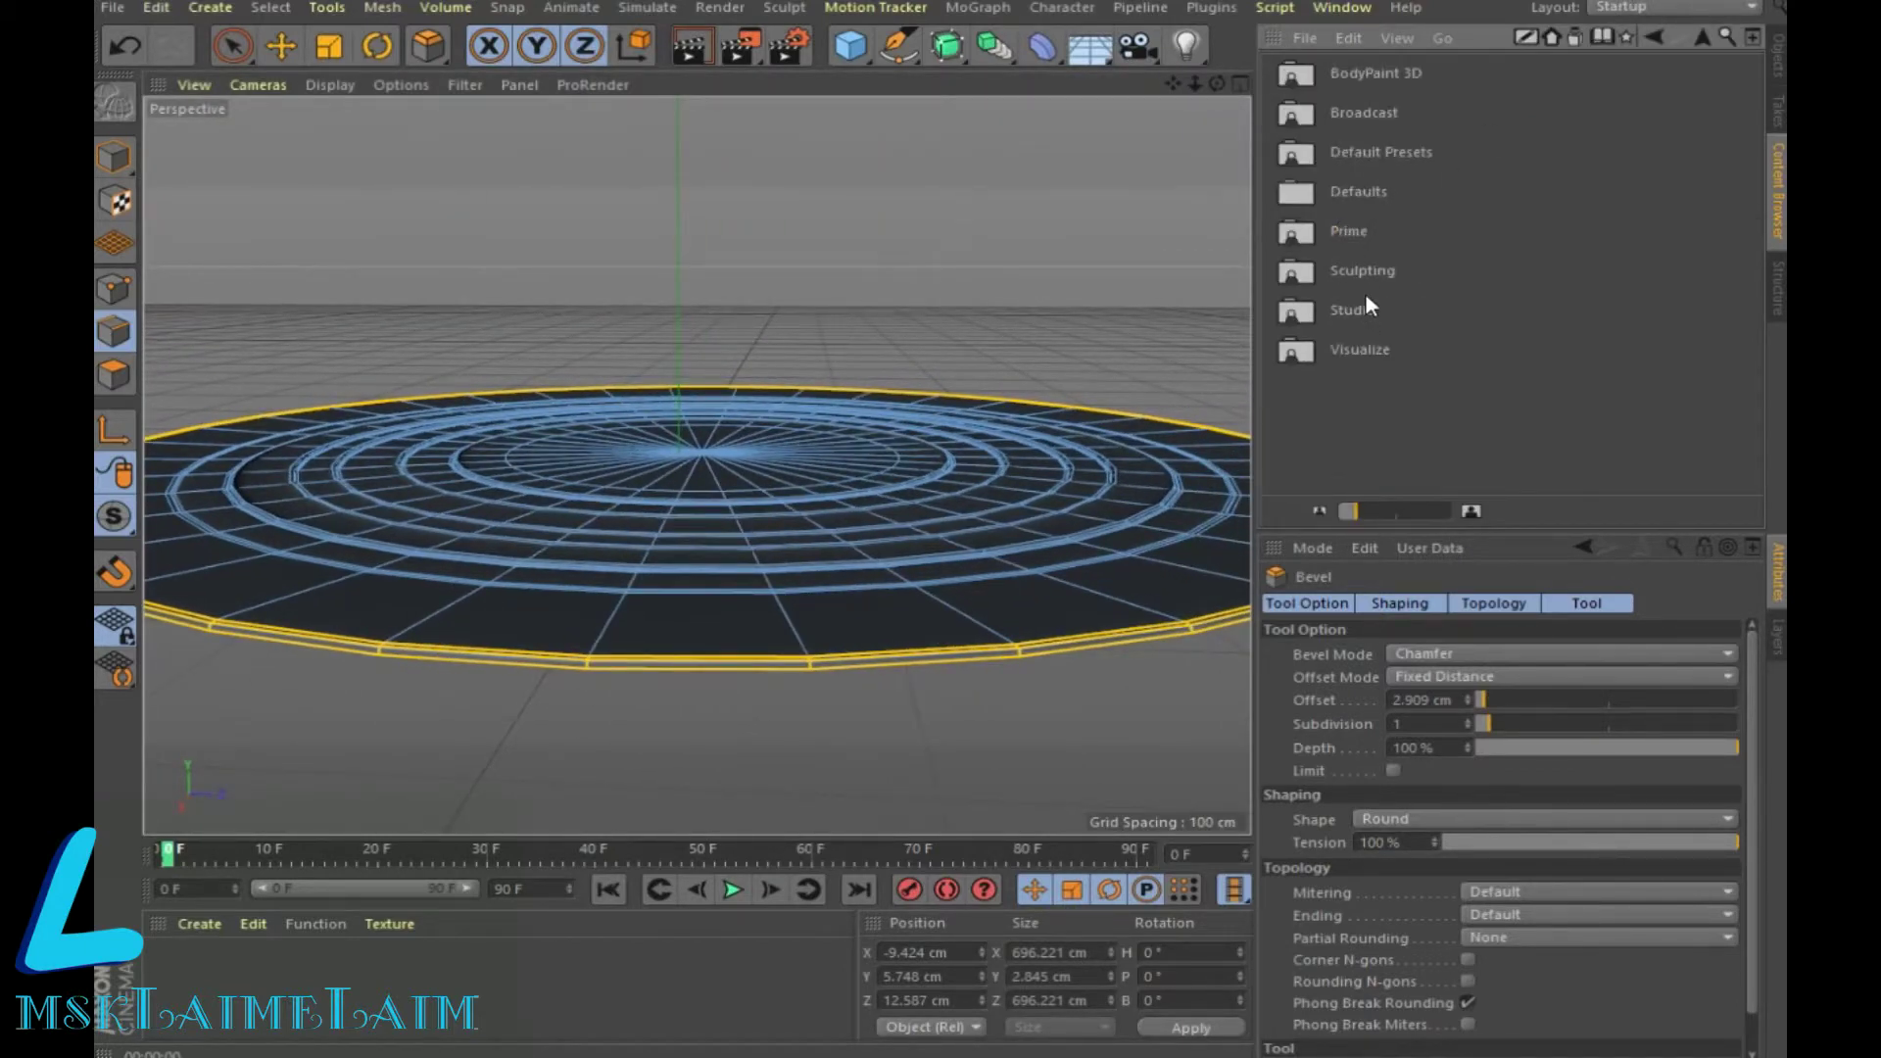
double_click(1367, 353)
left_click(1355, 152)
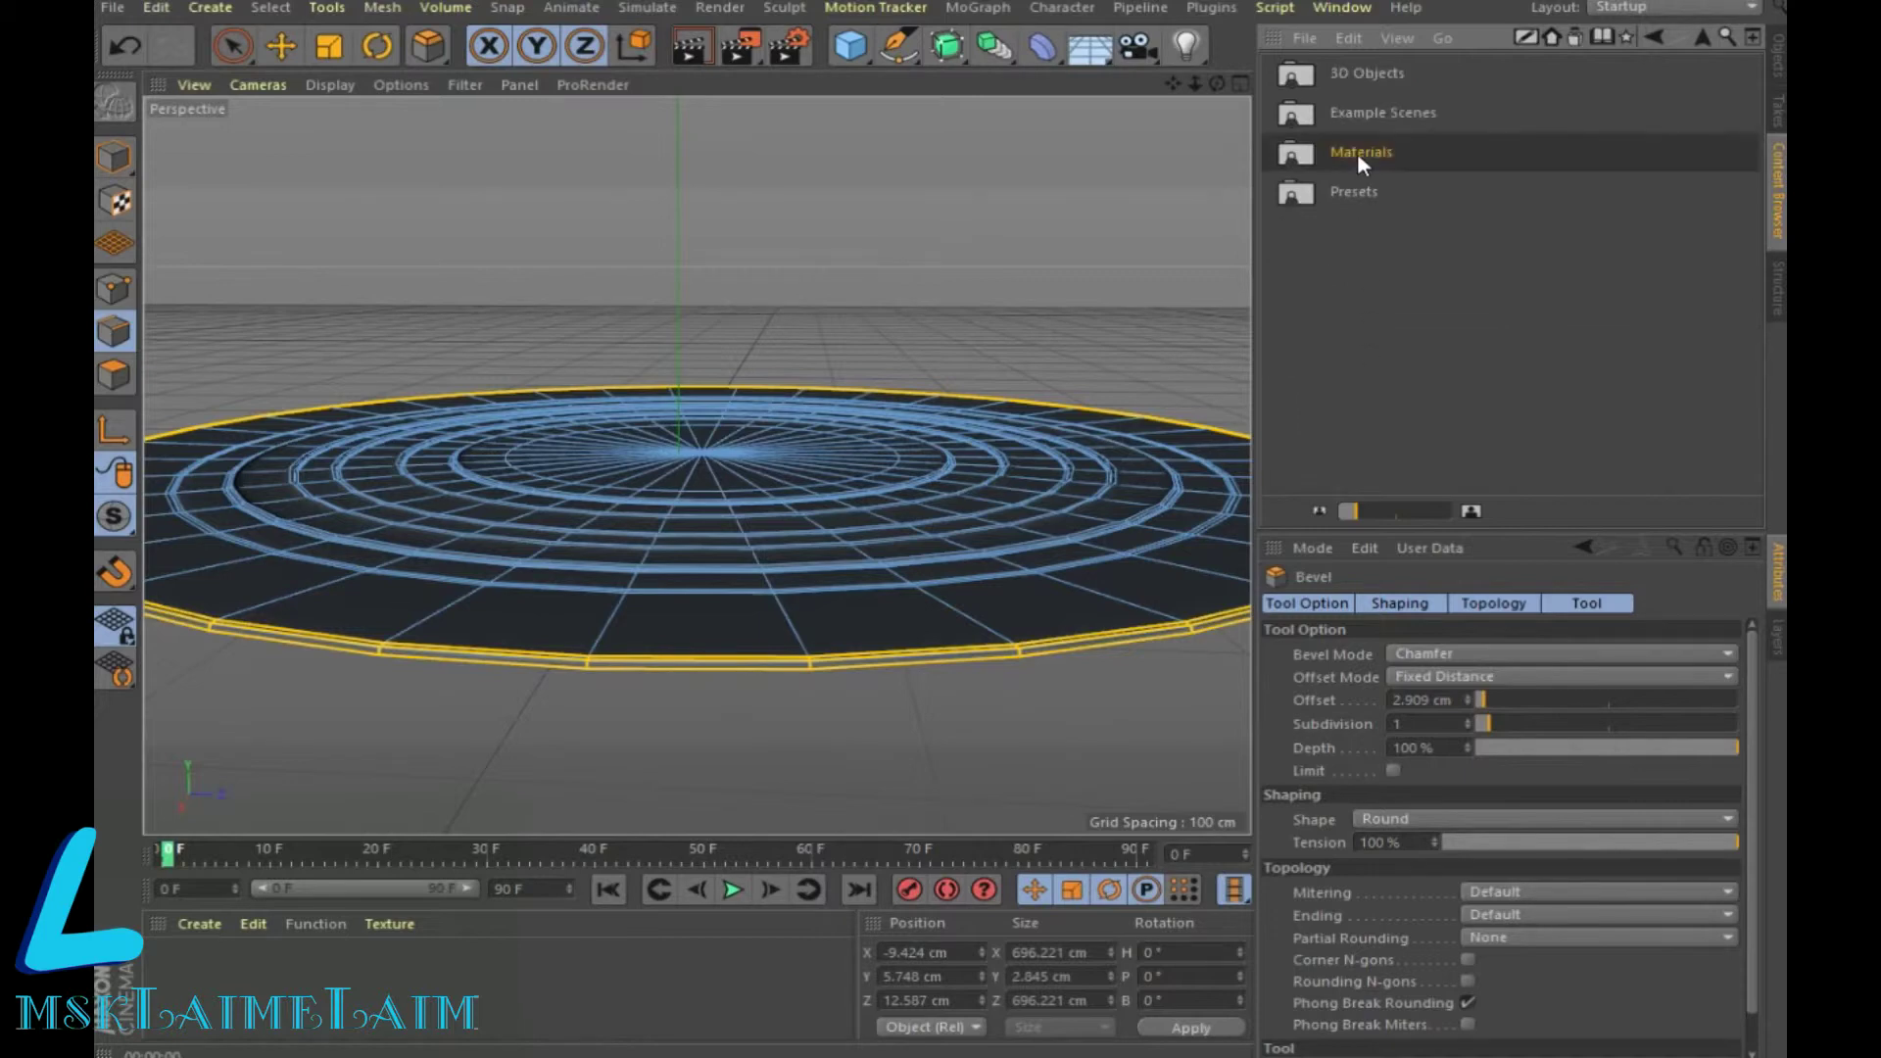
double_click(1356, 153)
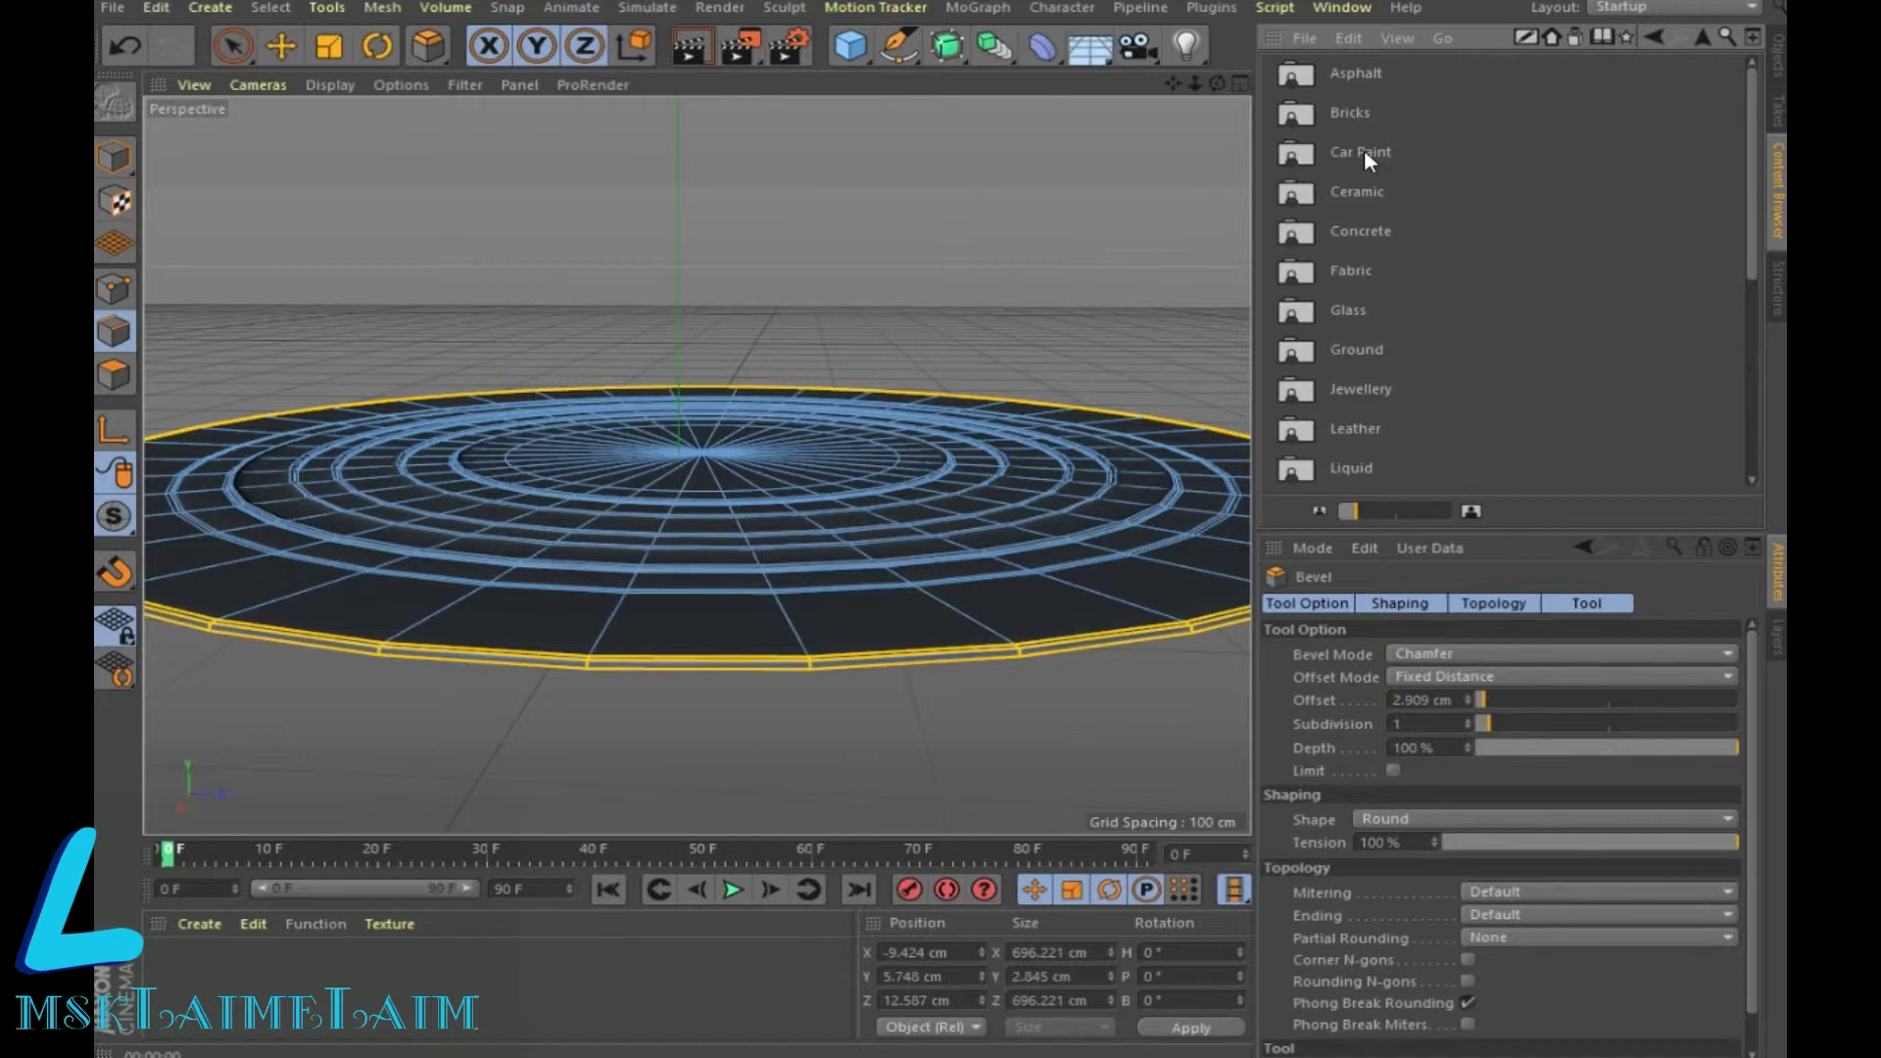
double_click(1364, 149)
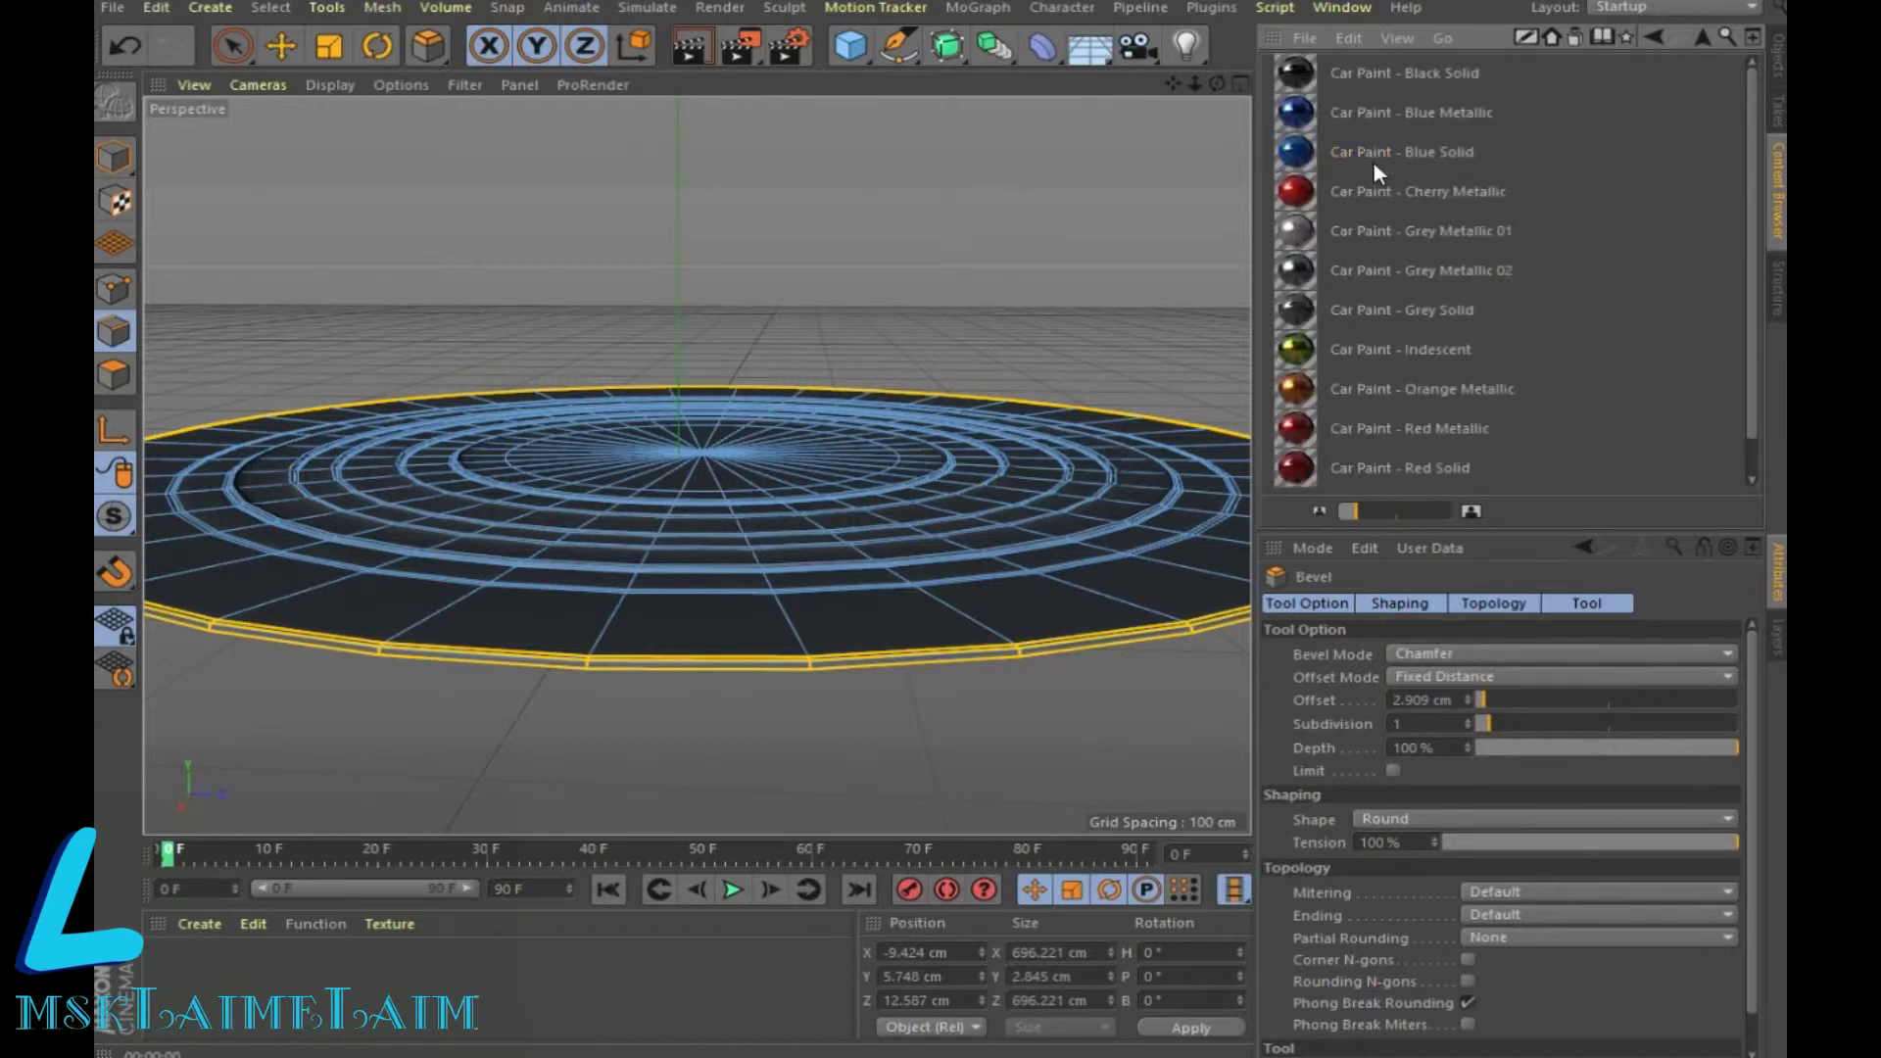
Step: Load Car Paint Grey Metallic 02 and Grey Solid, applying Grey Metallic 02 to Disc
left_click_drag(1351, 263, 521, 1007)
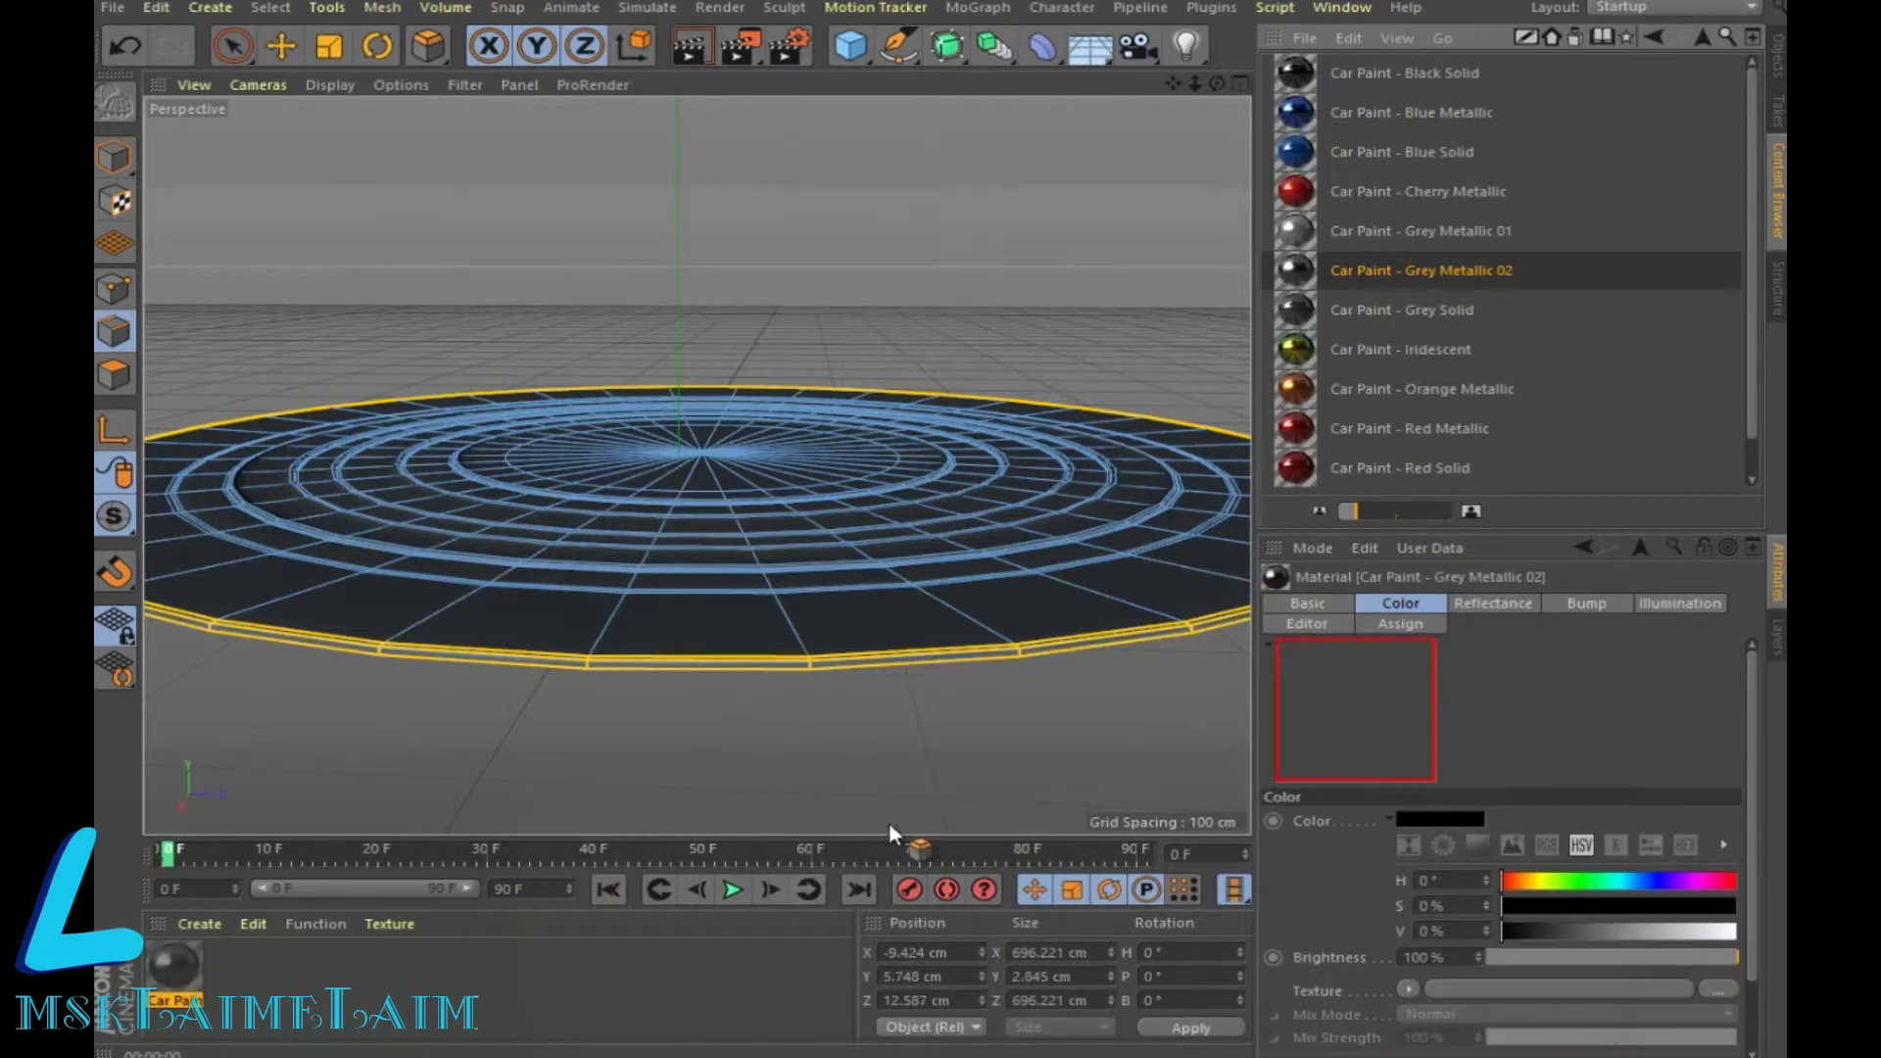
mouse_move(1385, 306)
left_mouse_down()
mouse_move(239, 965)
mouse_move(1169, 778)
left_mouse_up()
scroll(1696, 401, "down", 1)
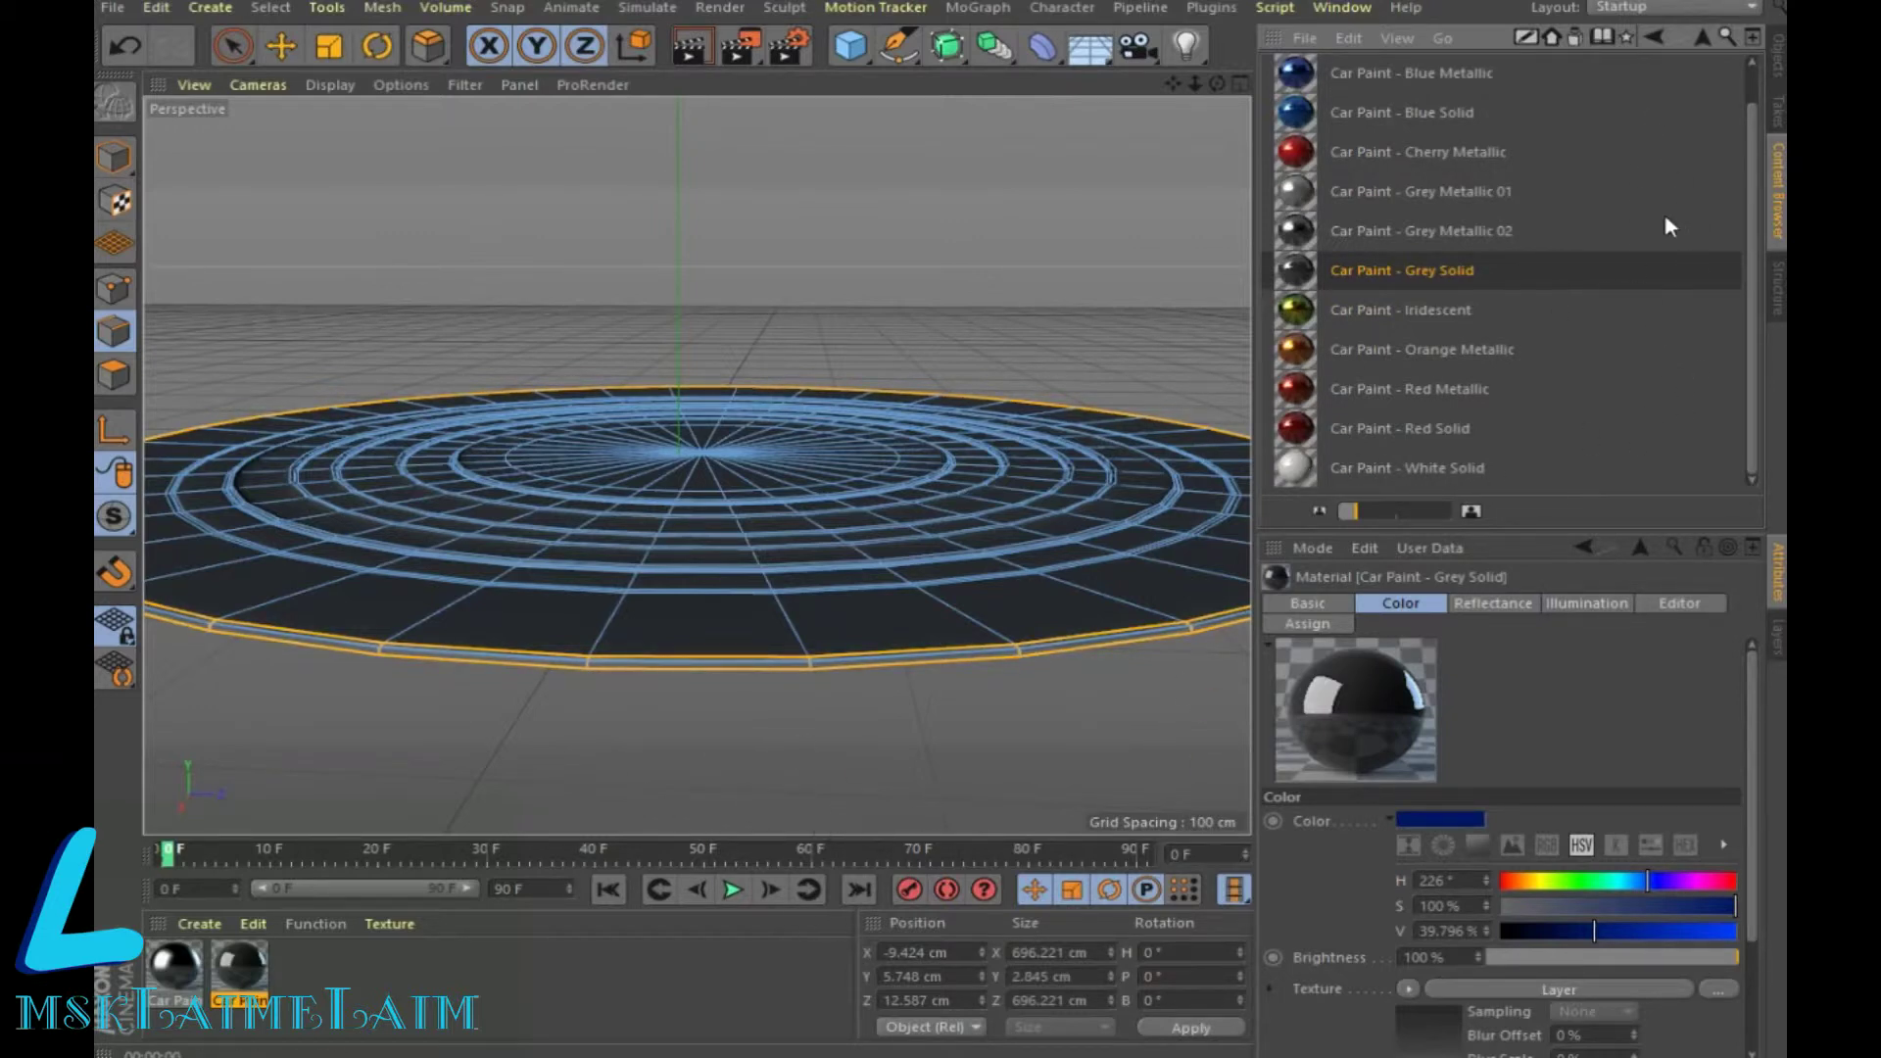
left_click(1776, 68)
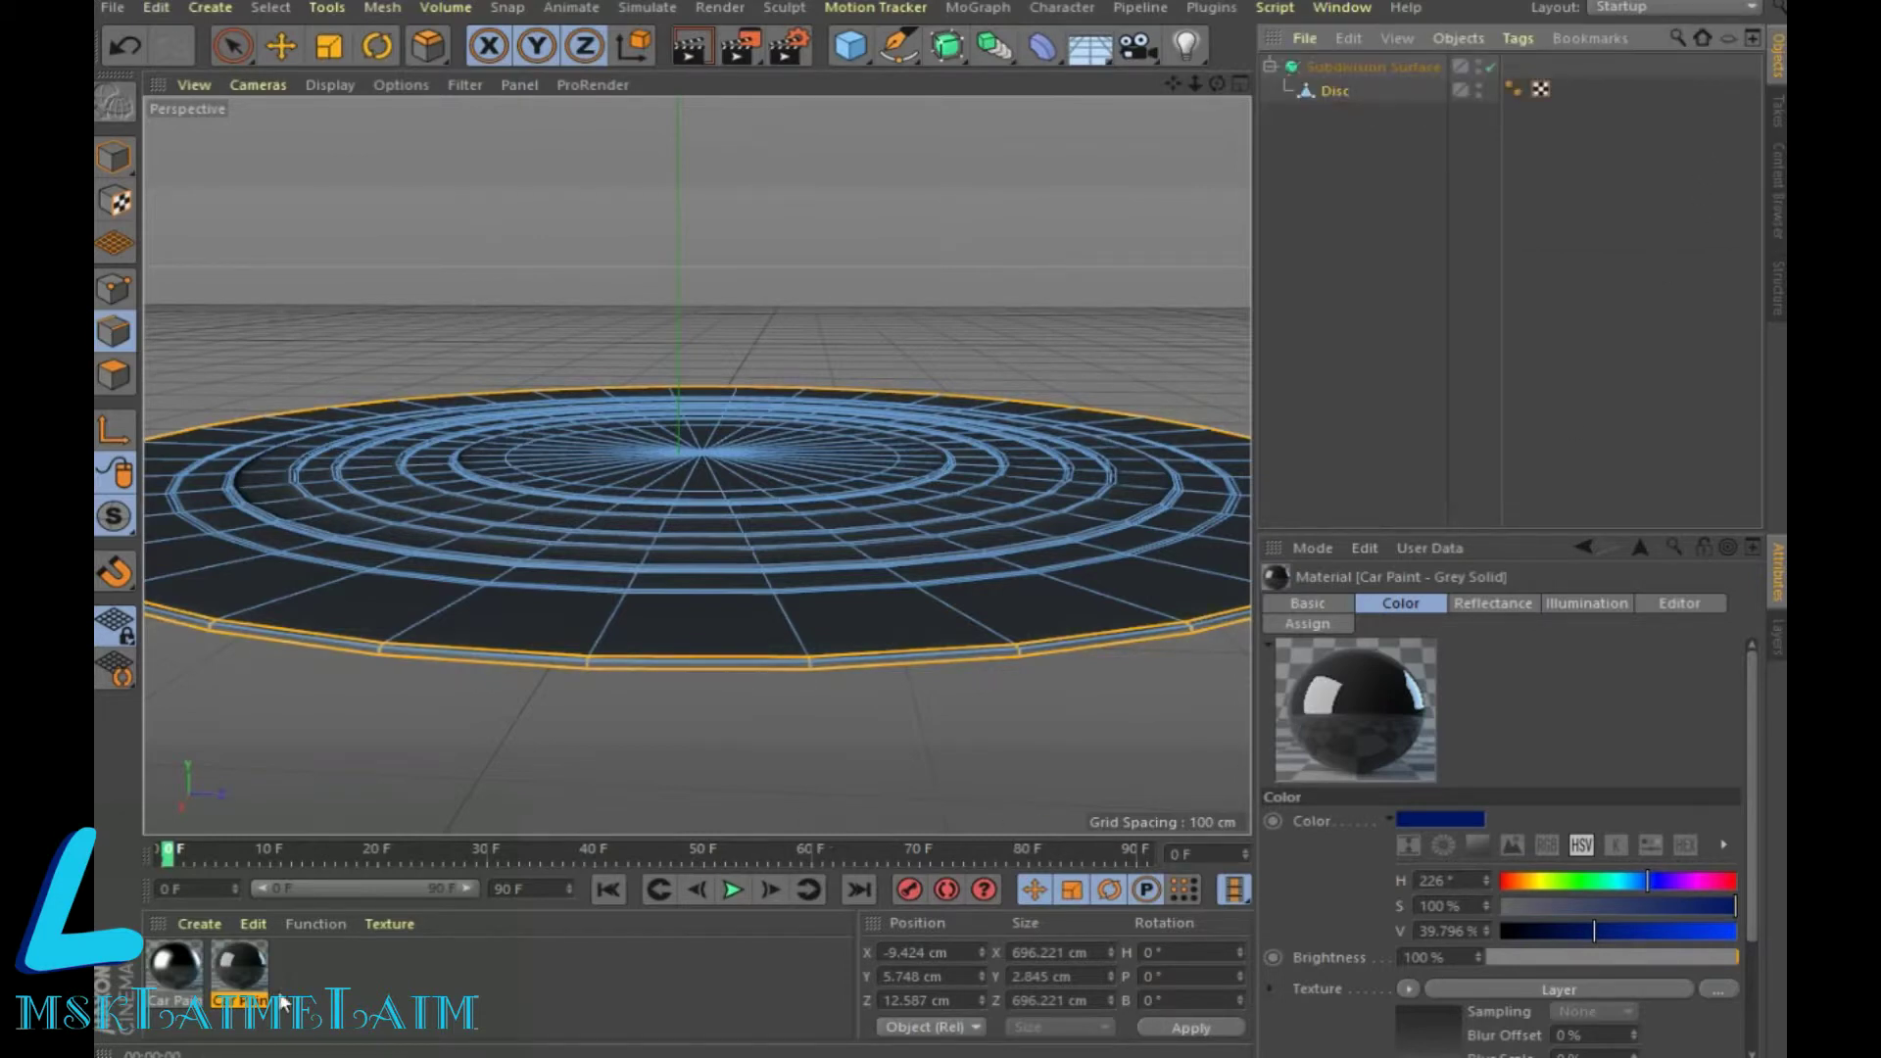
left_click_drag(172, 970, 1333, 96)
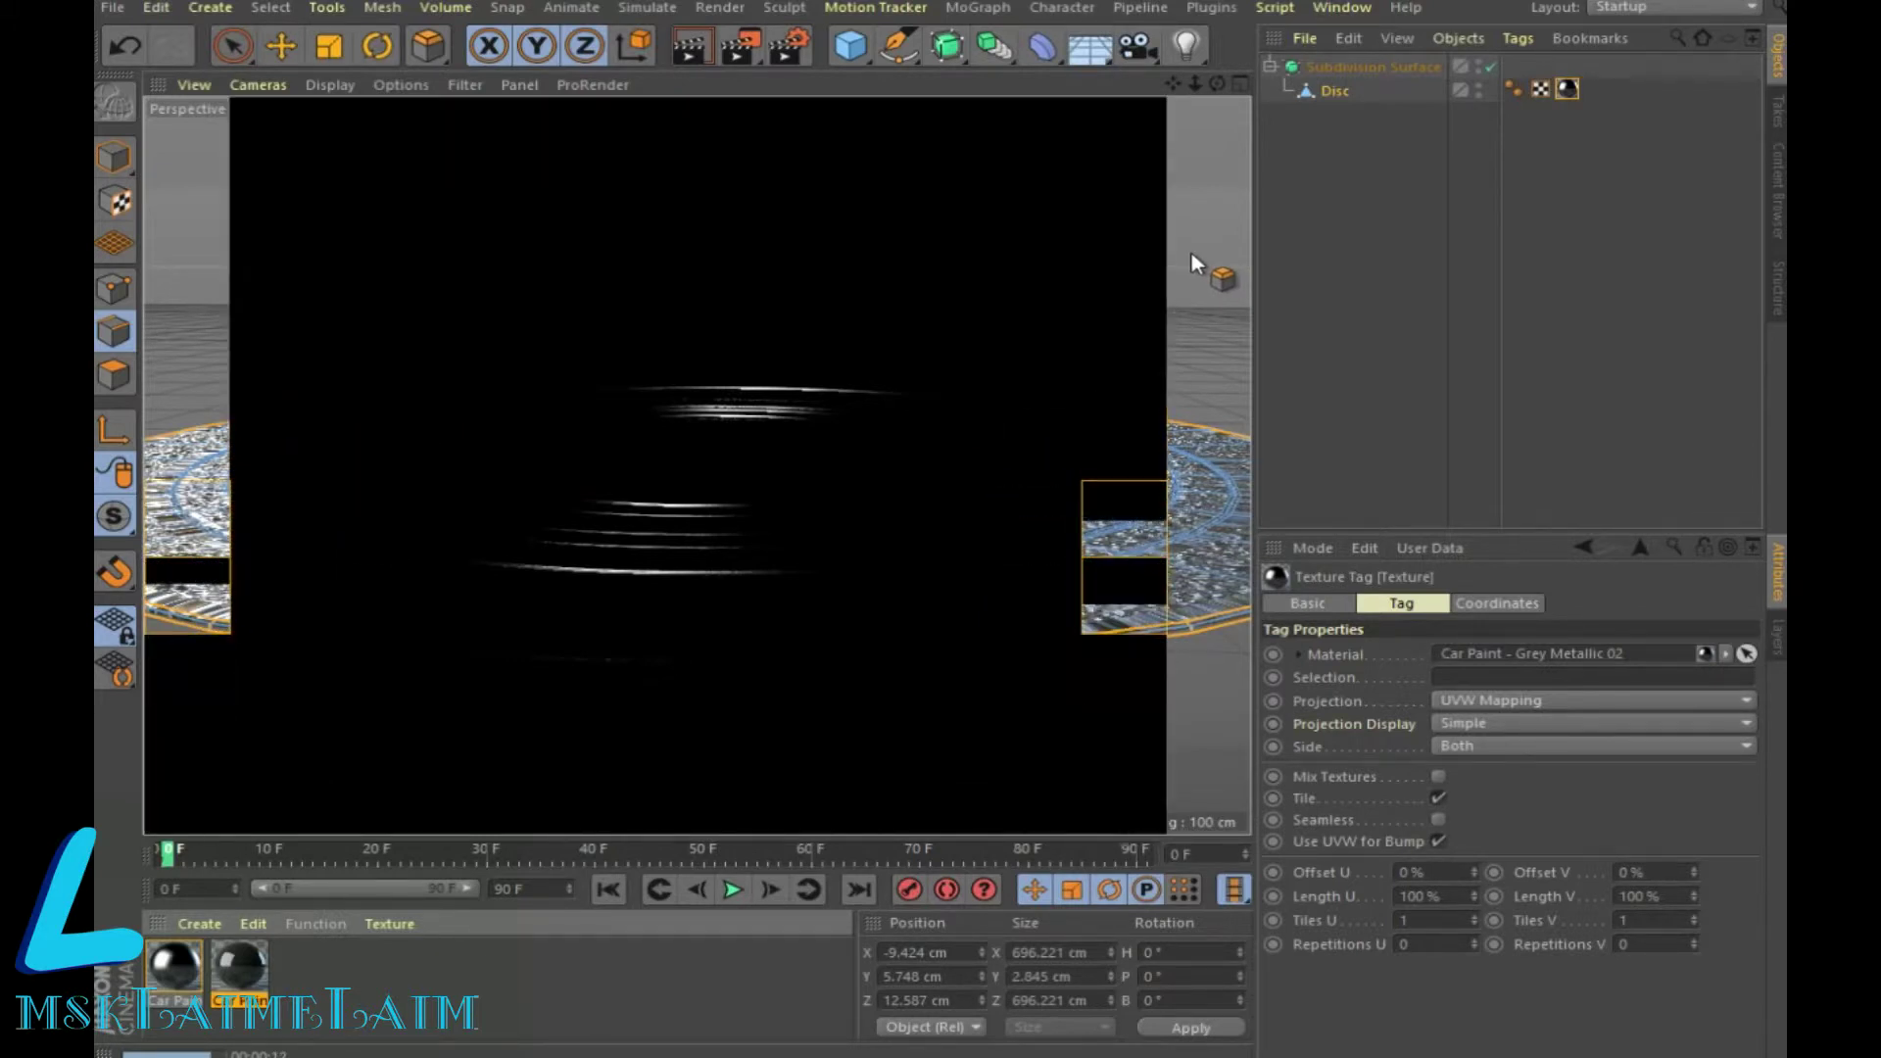
Step: Add a Physical Sky from the Floor fold-out and render a viewport preview
left_click(1089, 45)
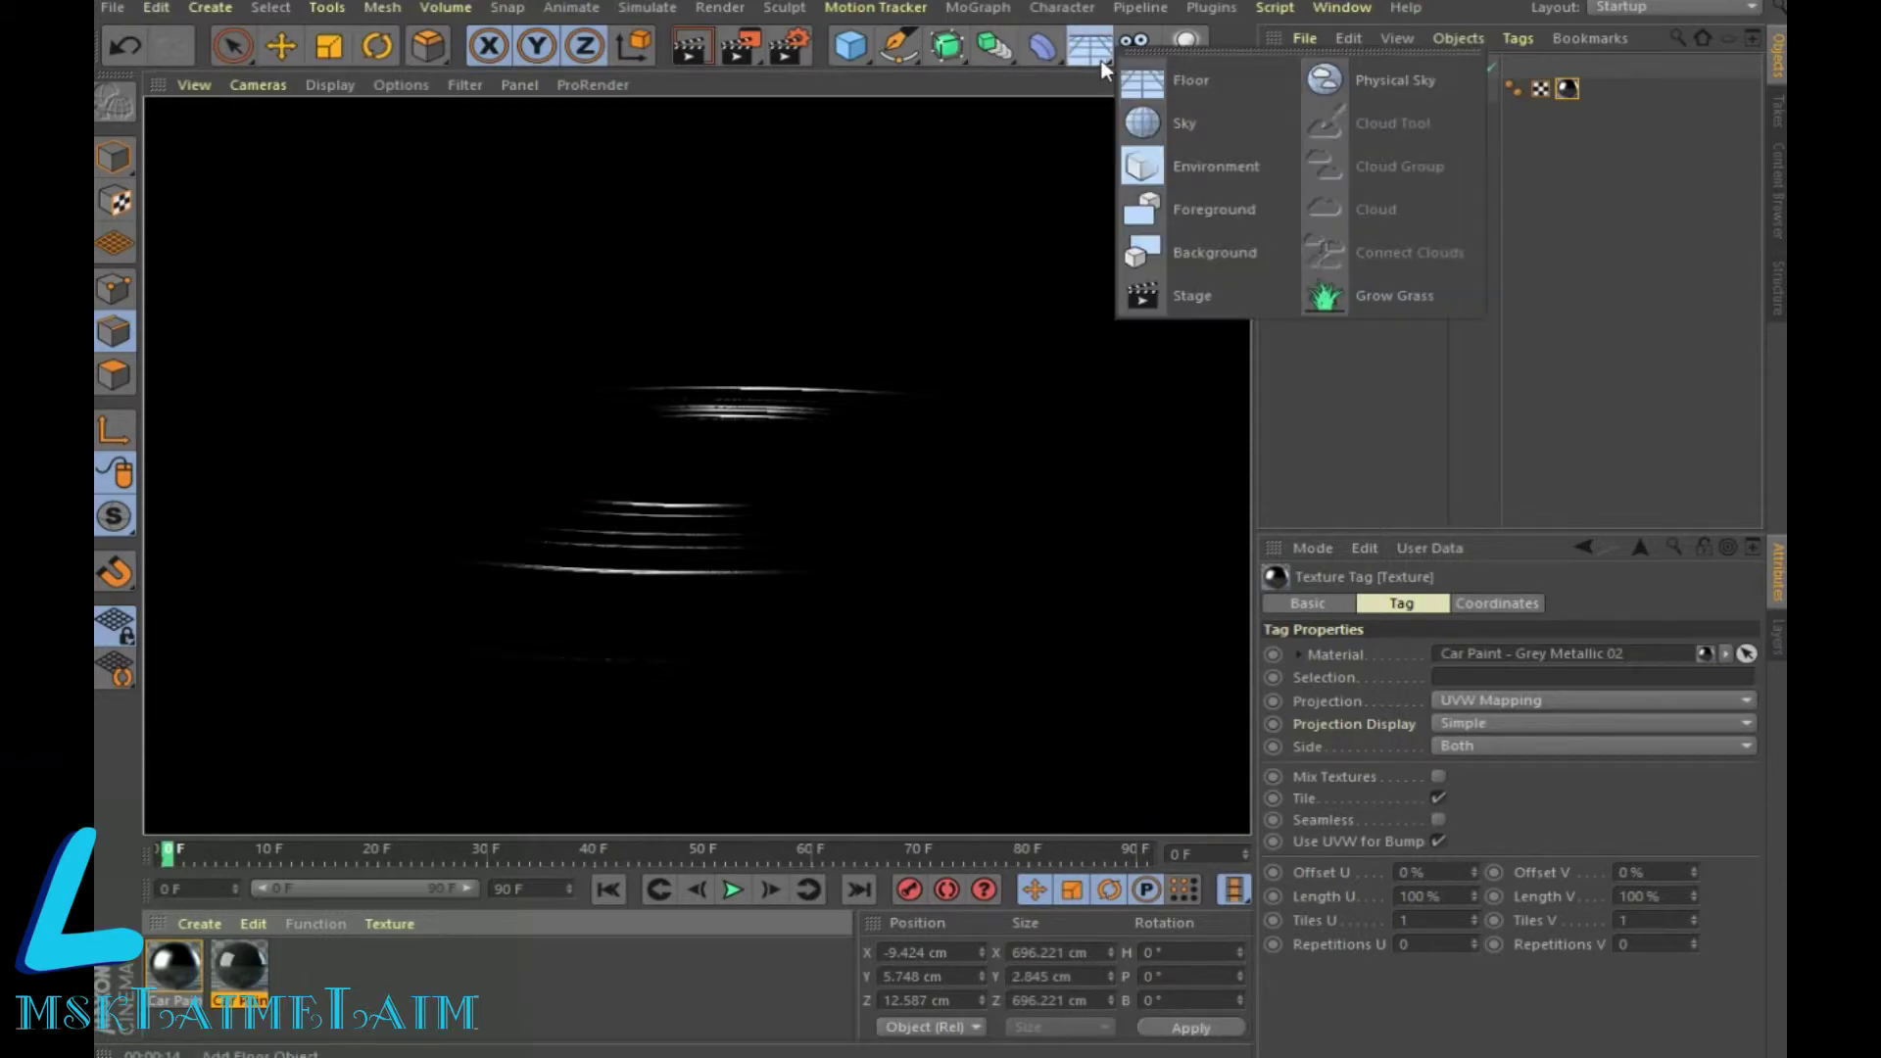
left_click(1325, 84)
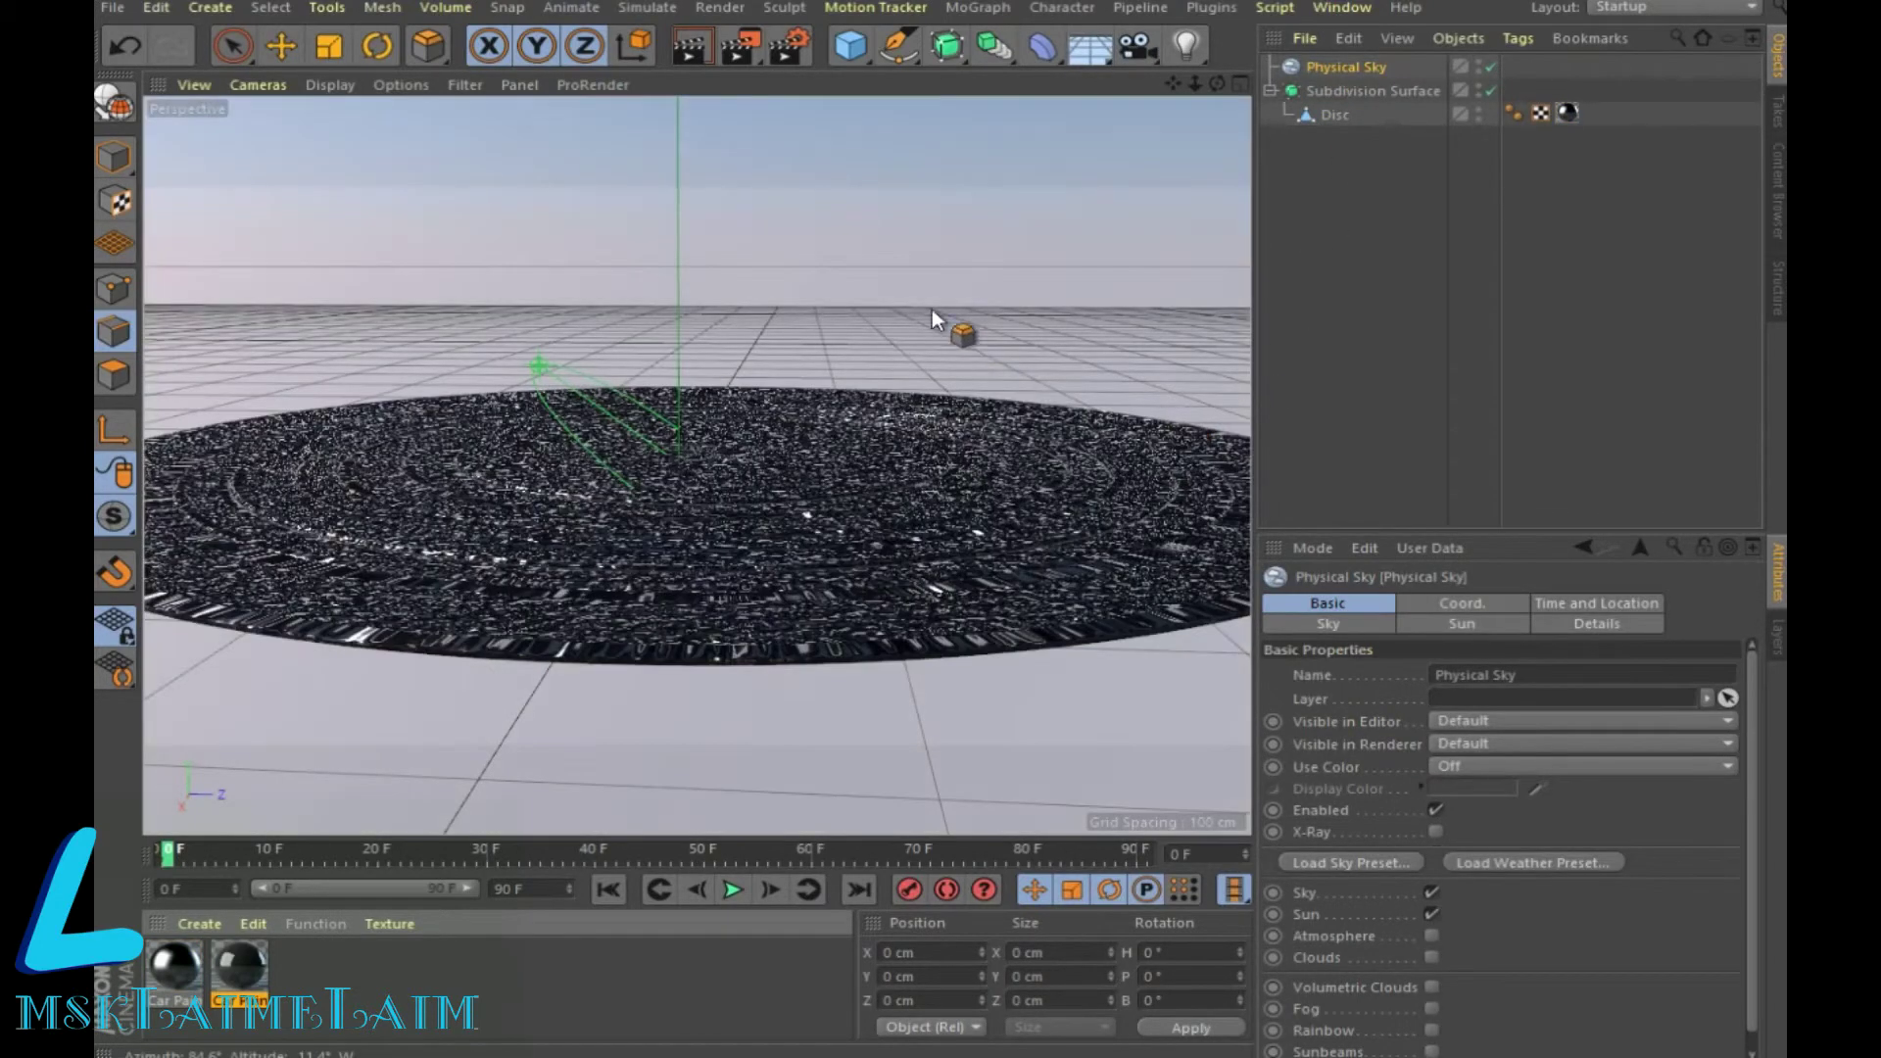
left_click(691, 46)
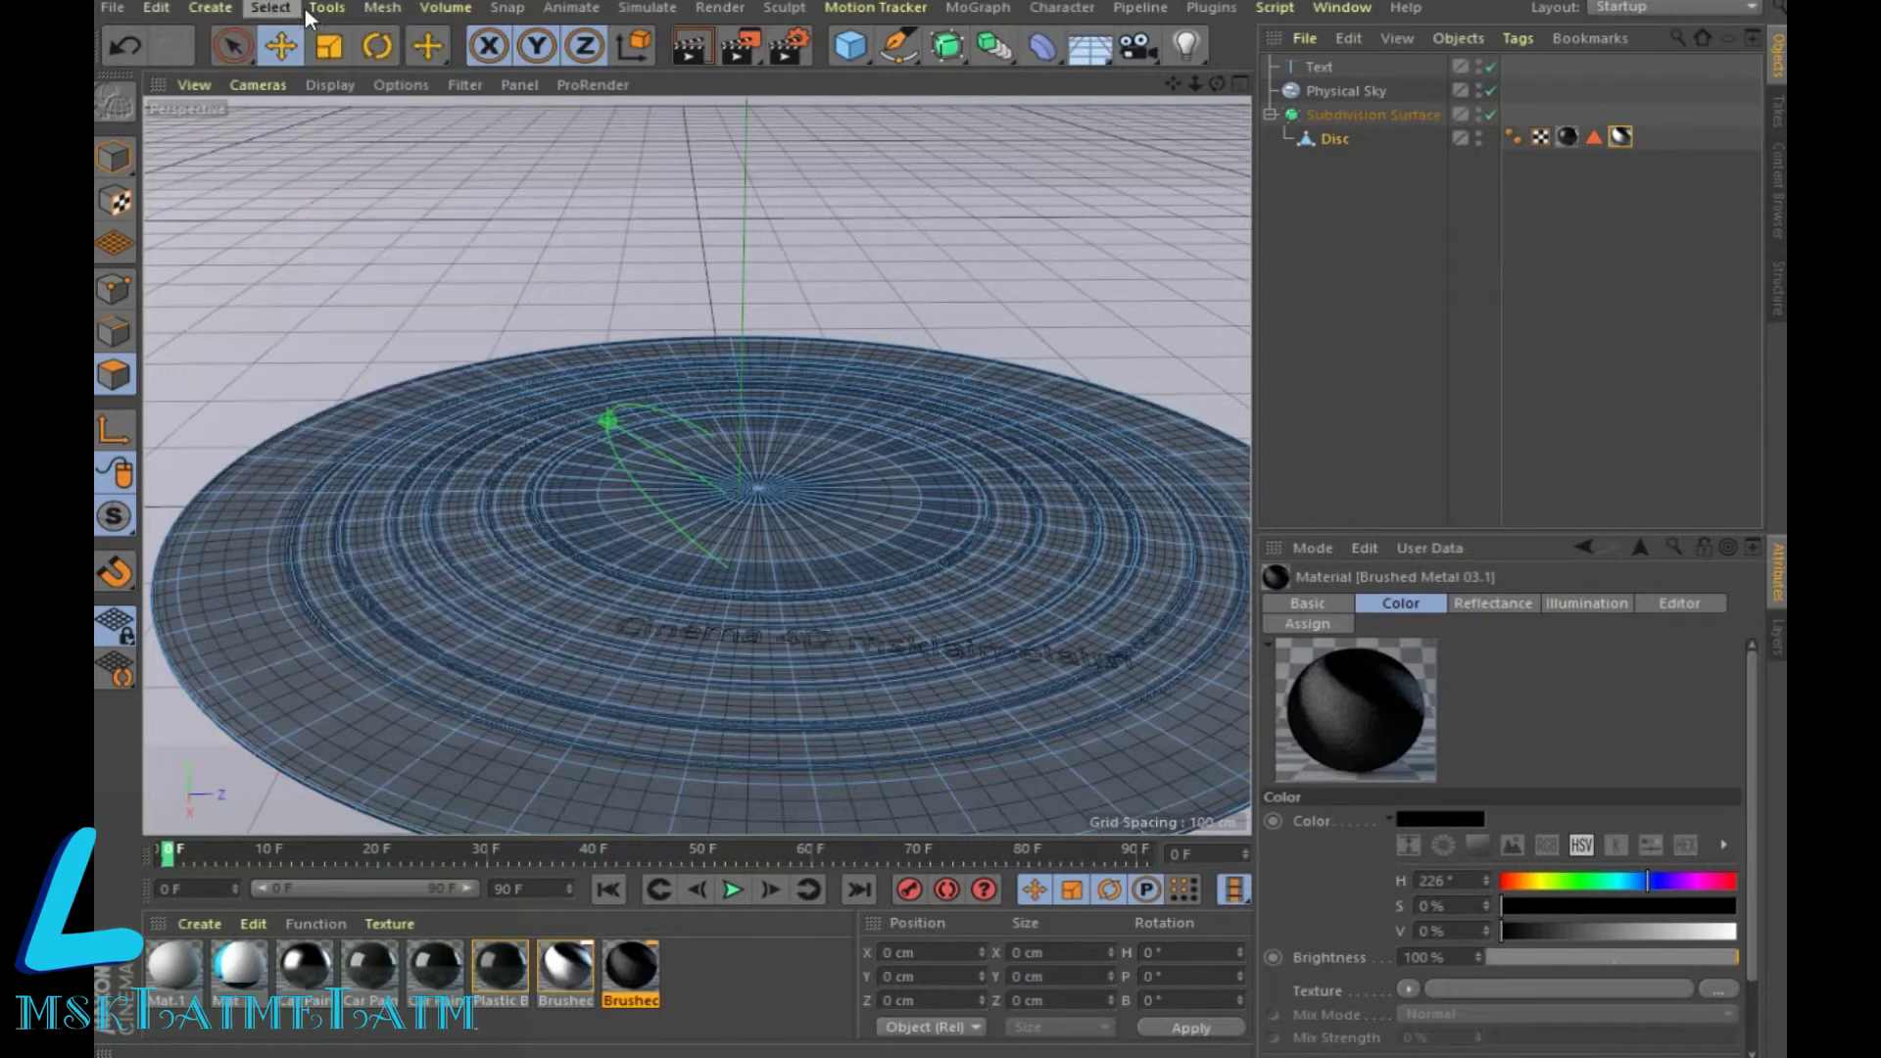
Step: Loop-select the disc's outer polygon ring, then clear that selection
left_click(270, 12)
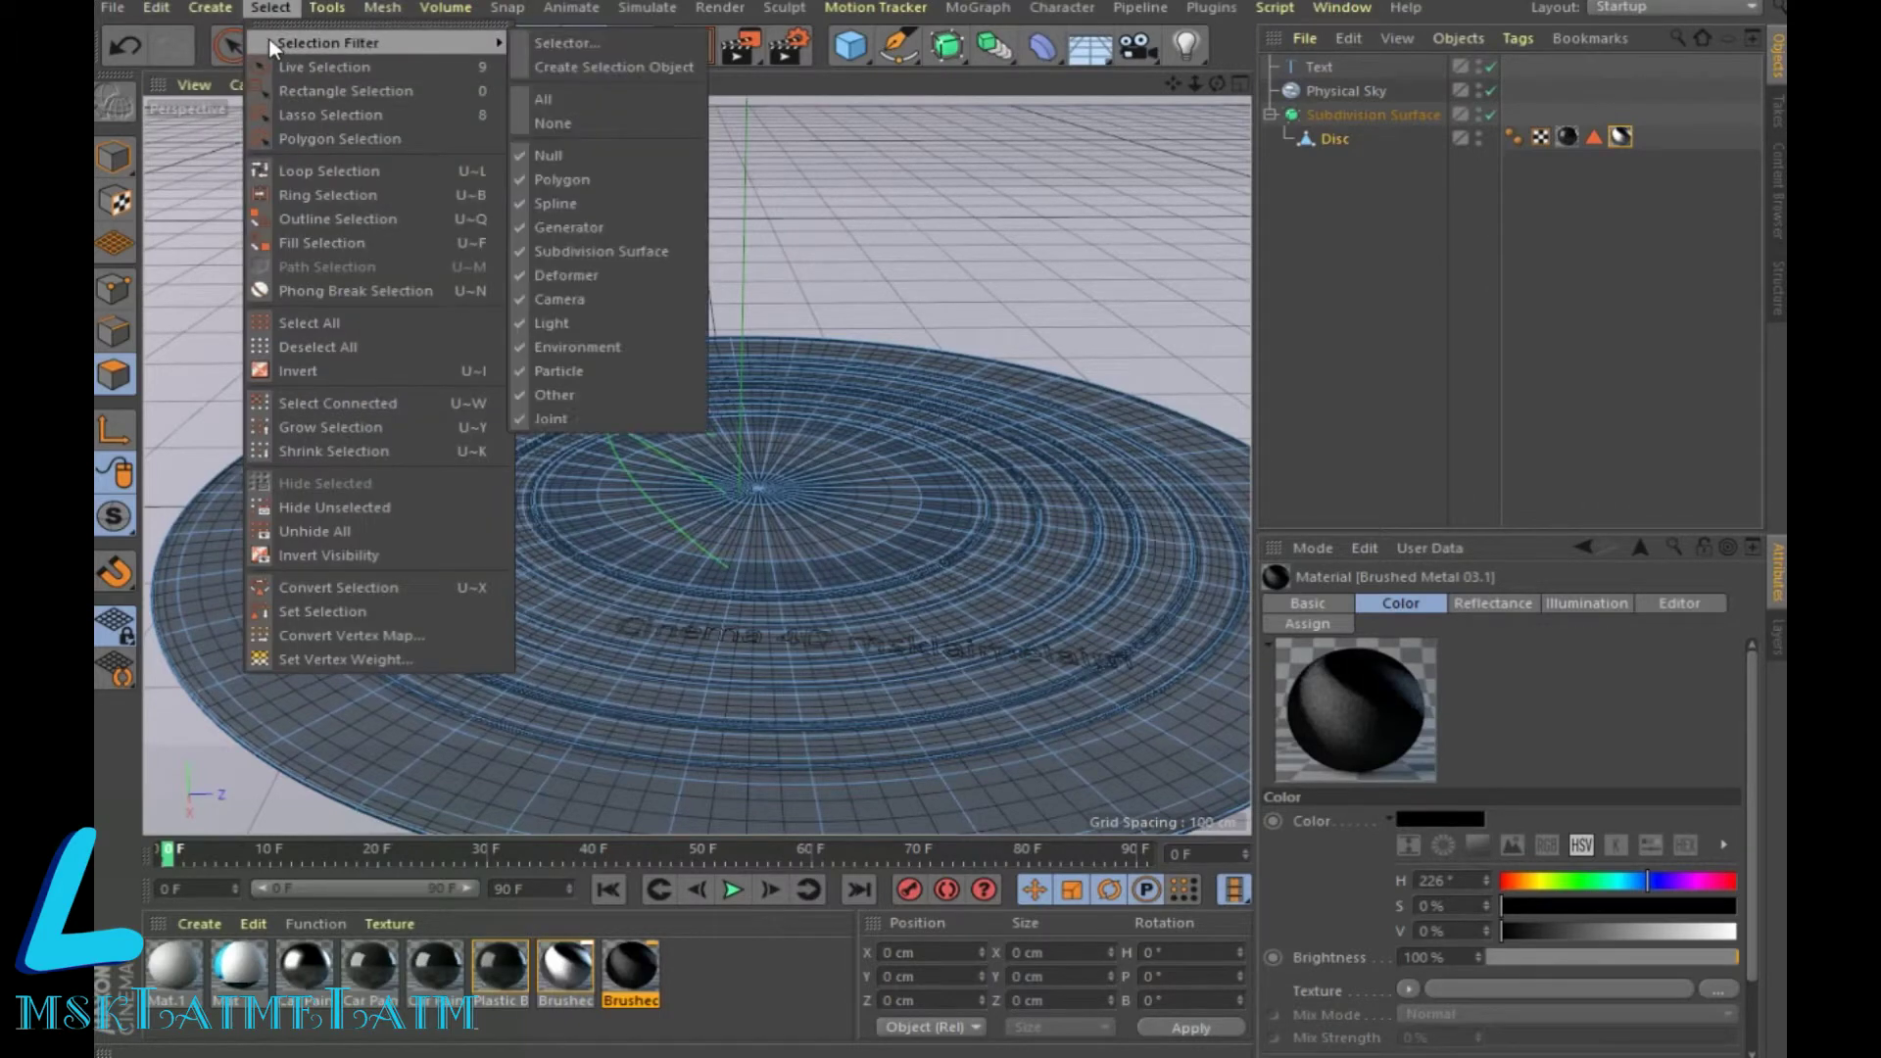
left_click(323, 171)
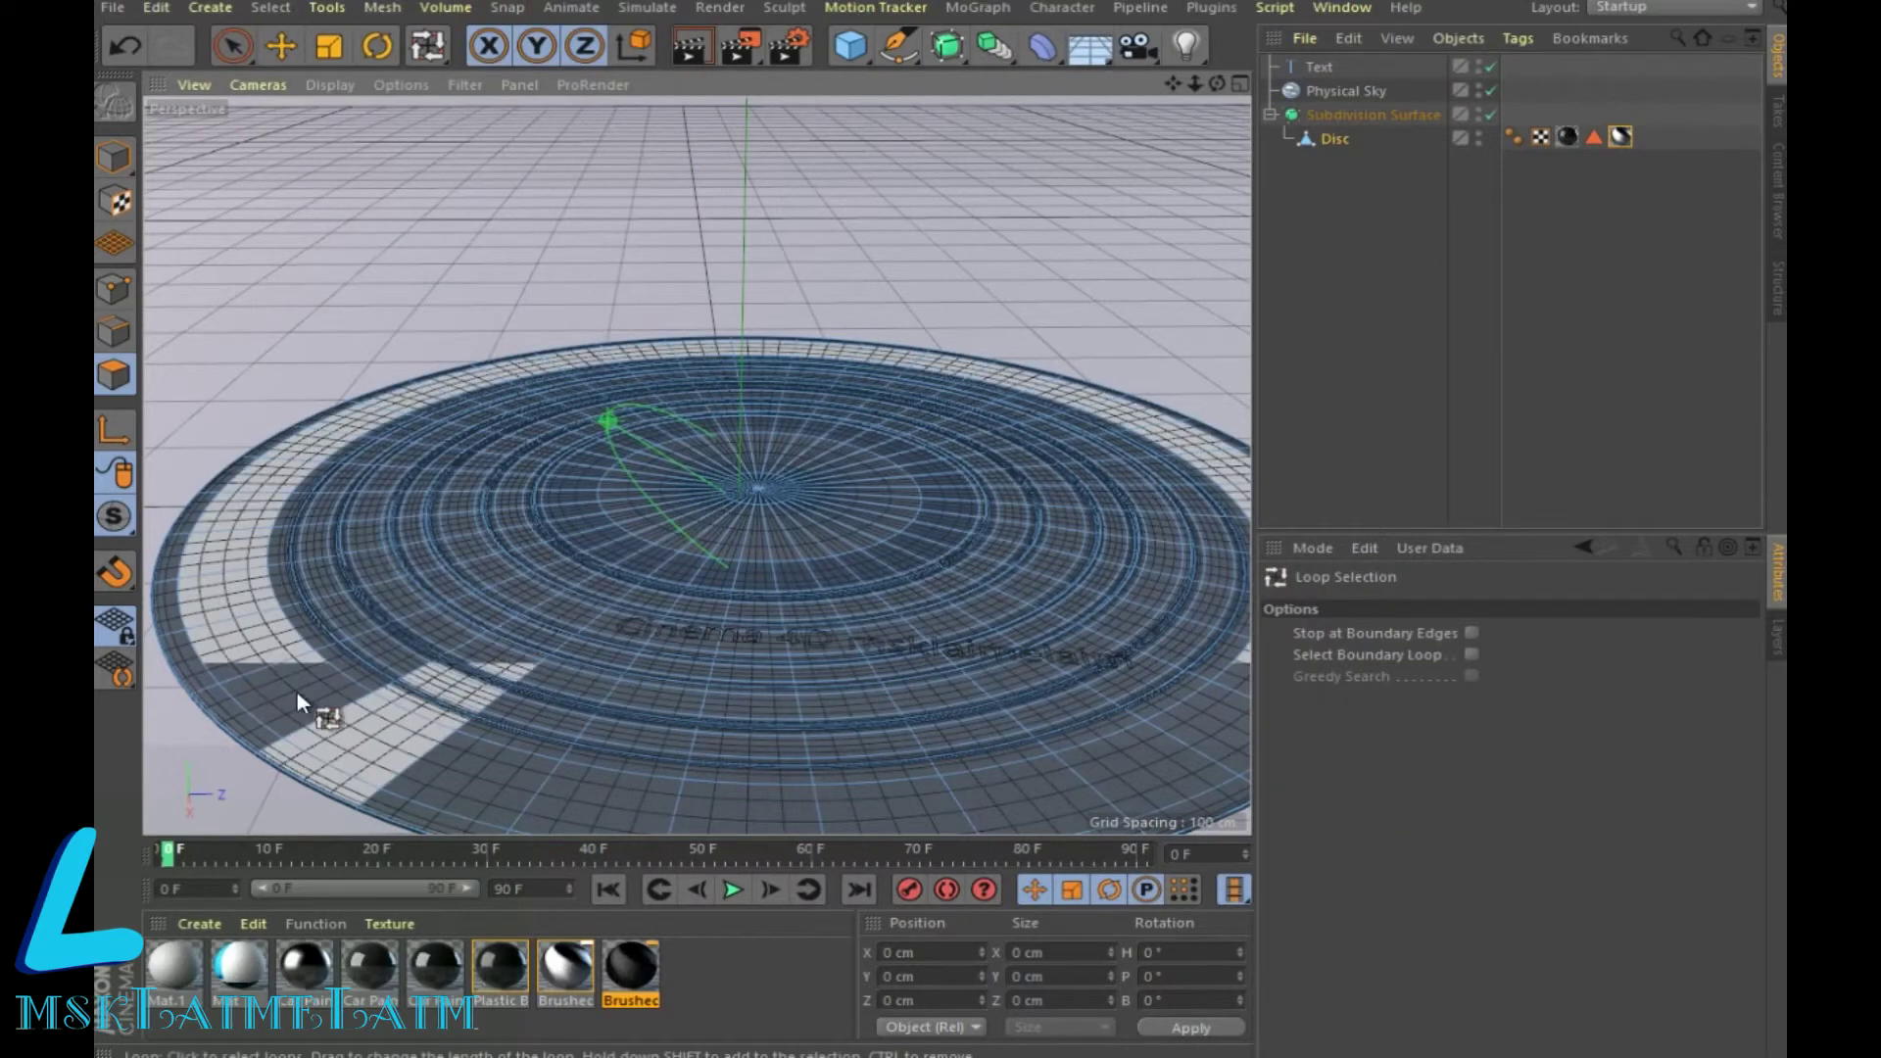
left_click(377, 744)
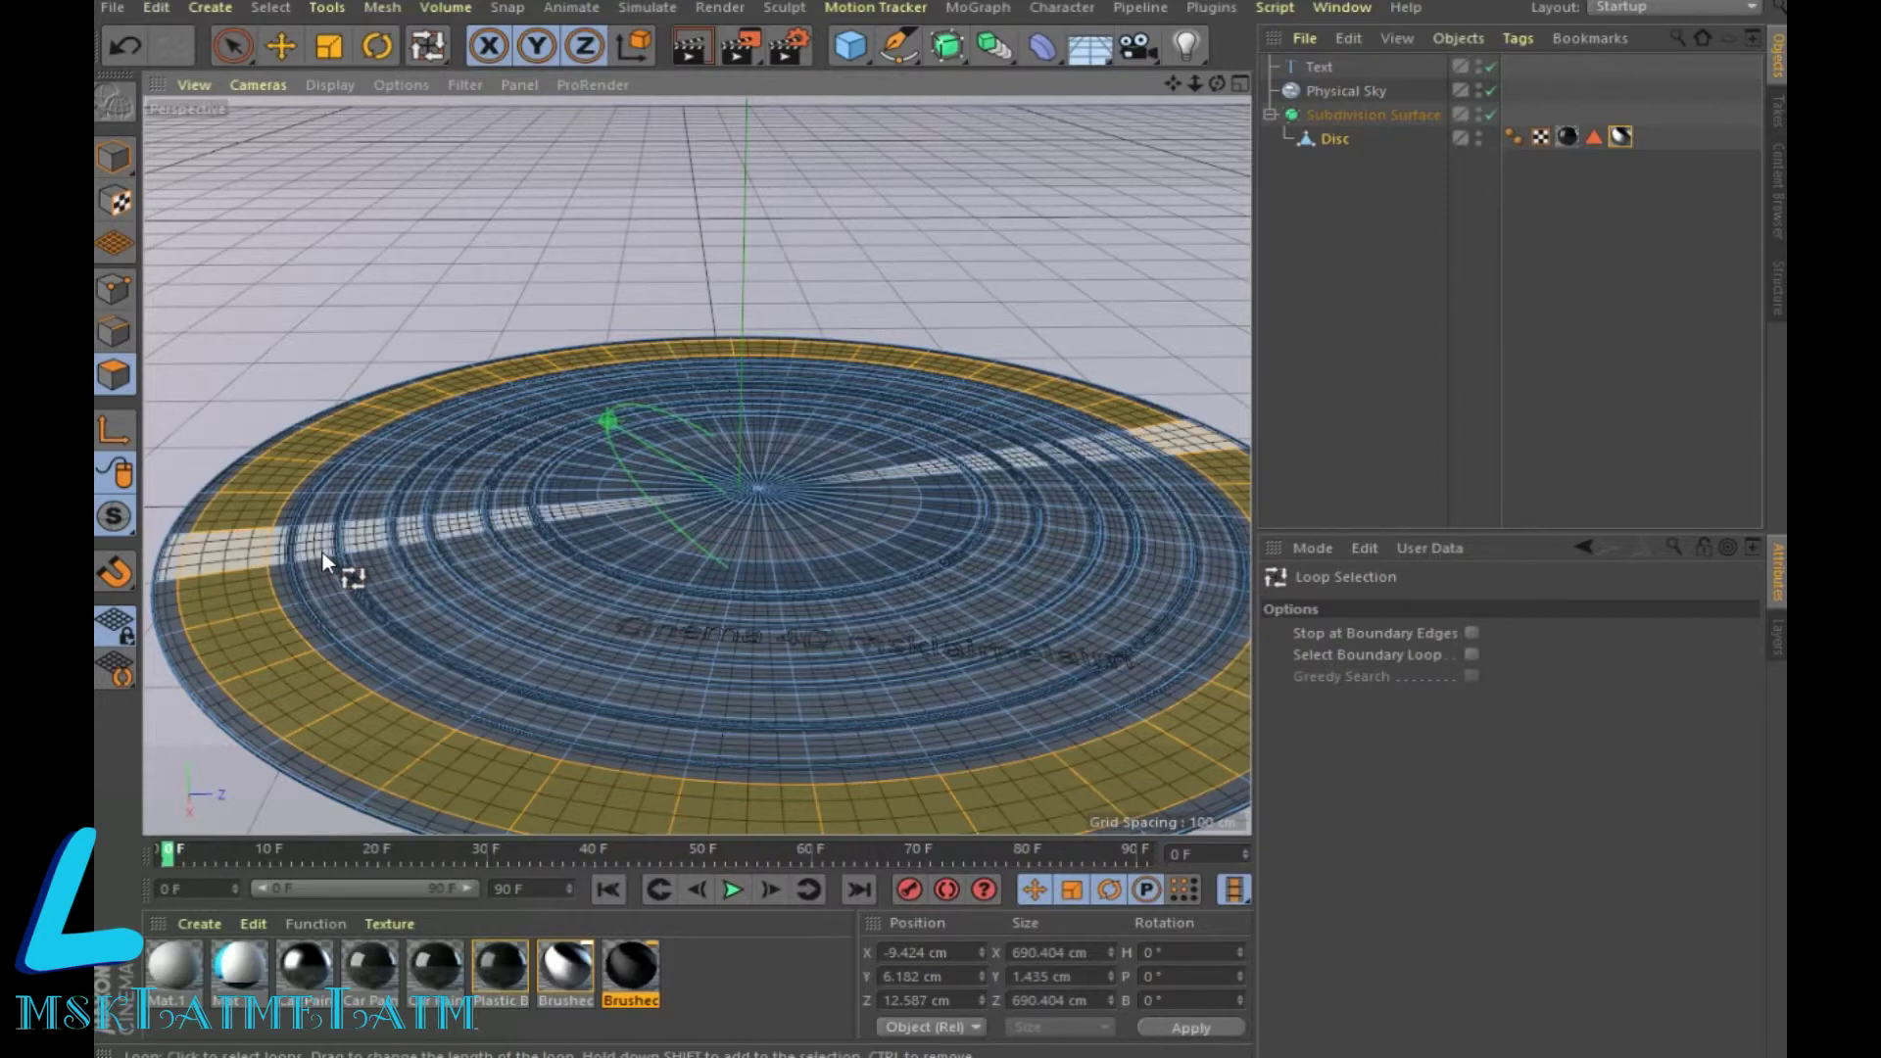
left_click(1322, 140)
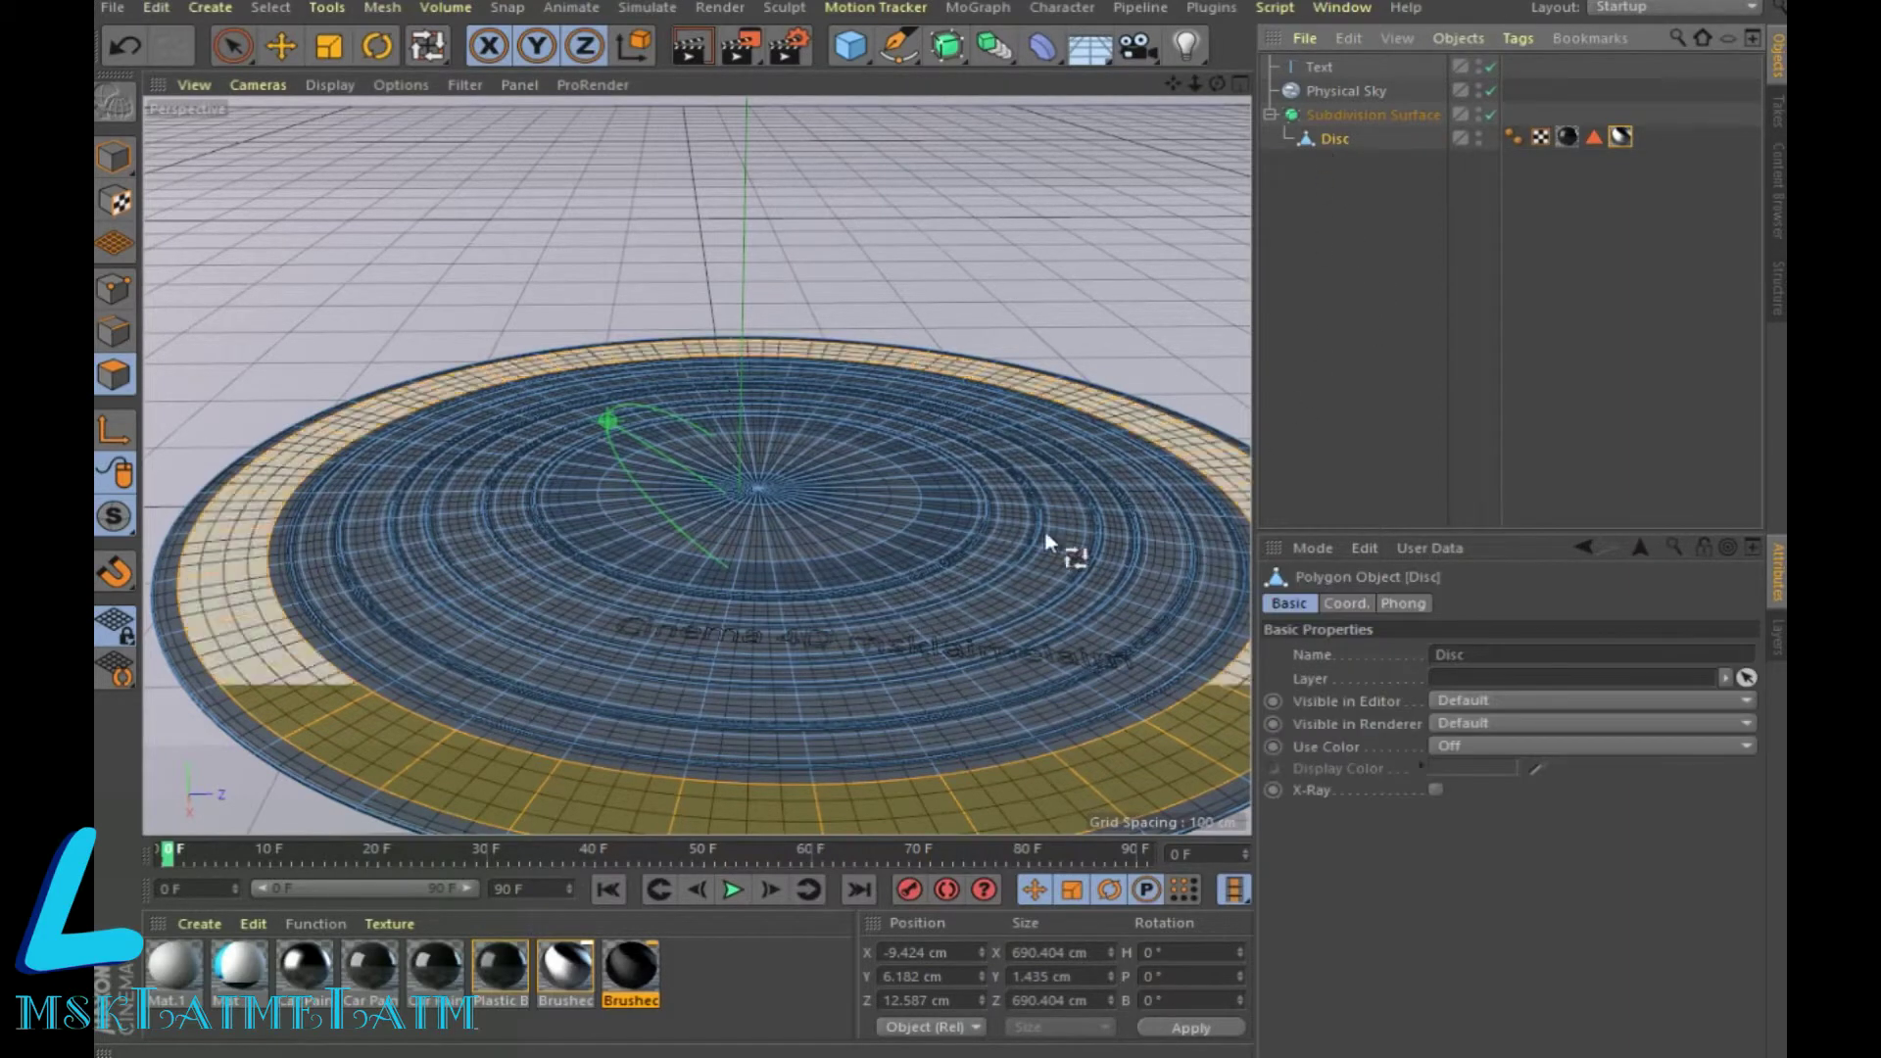
left_click(985, 272)
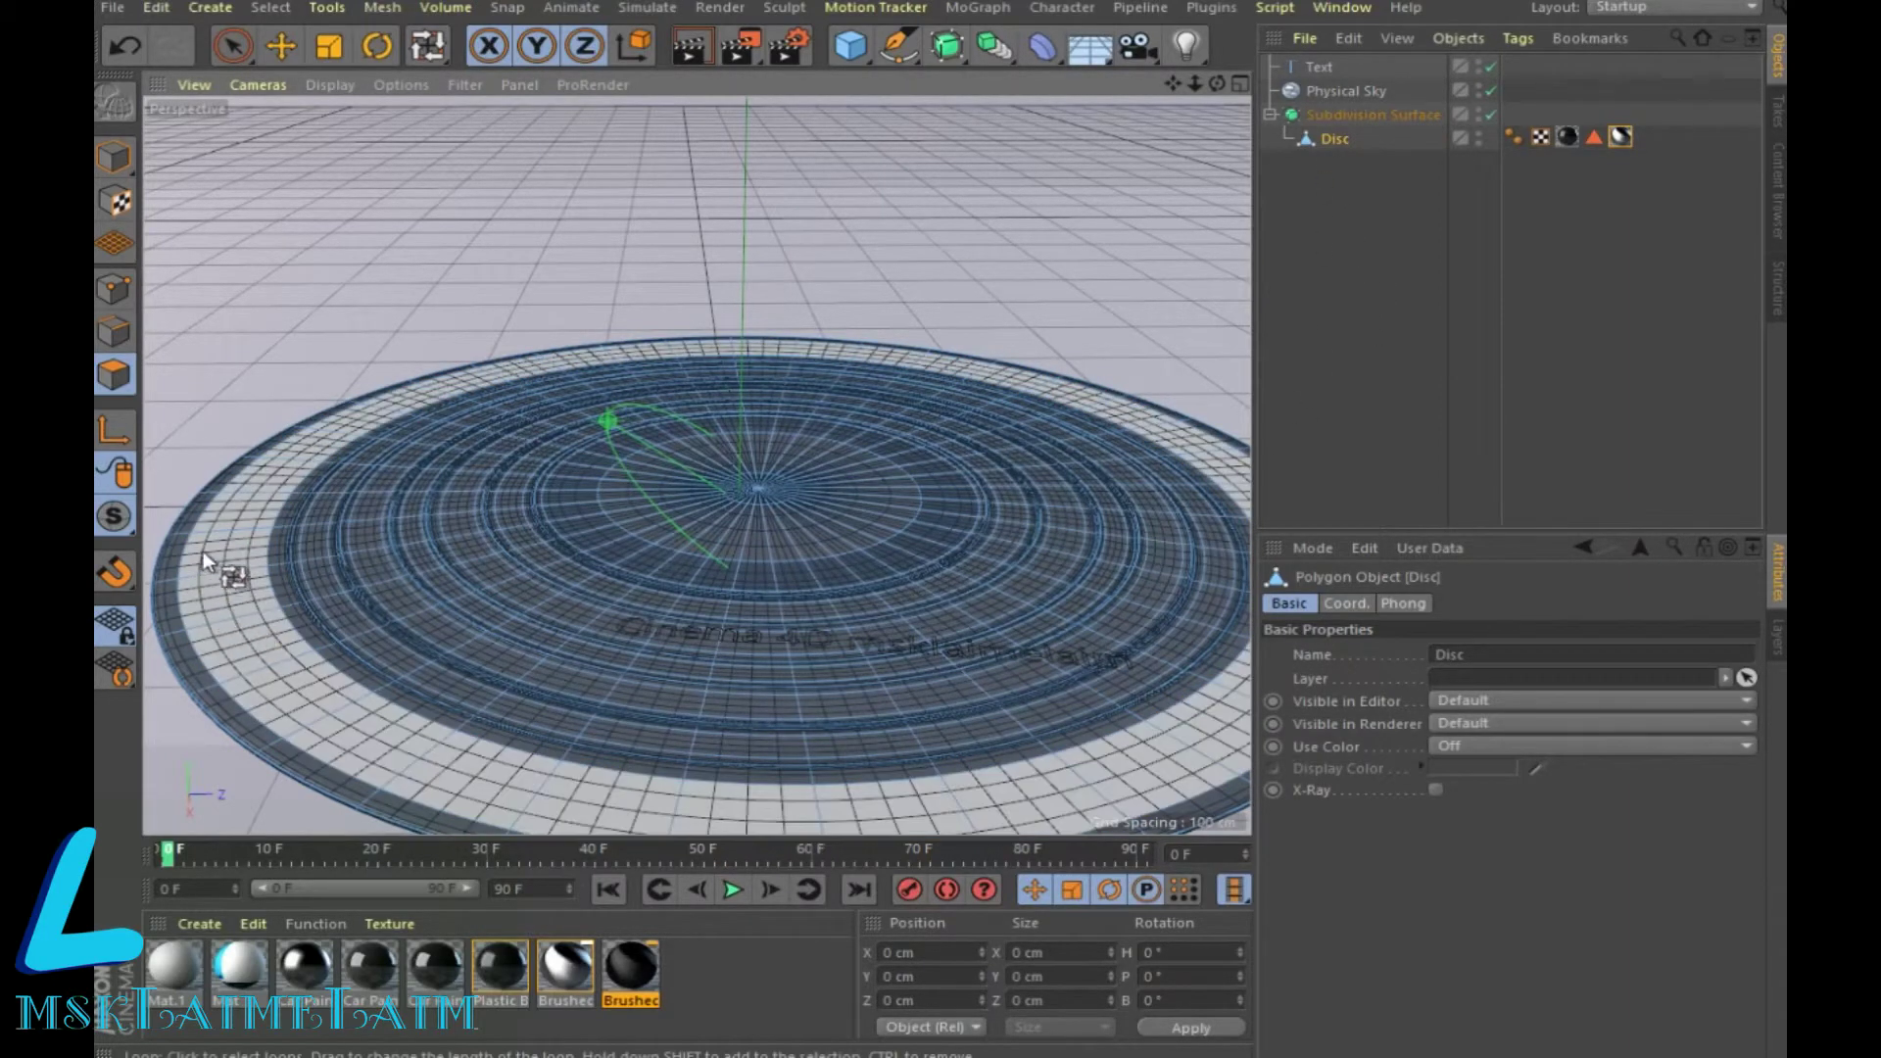
Step: Select all disc polygons, apply the Brushed Metal material, and preview the render
left_click(270, 8)
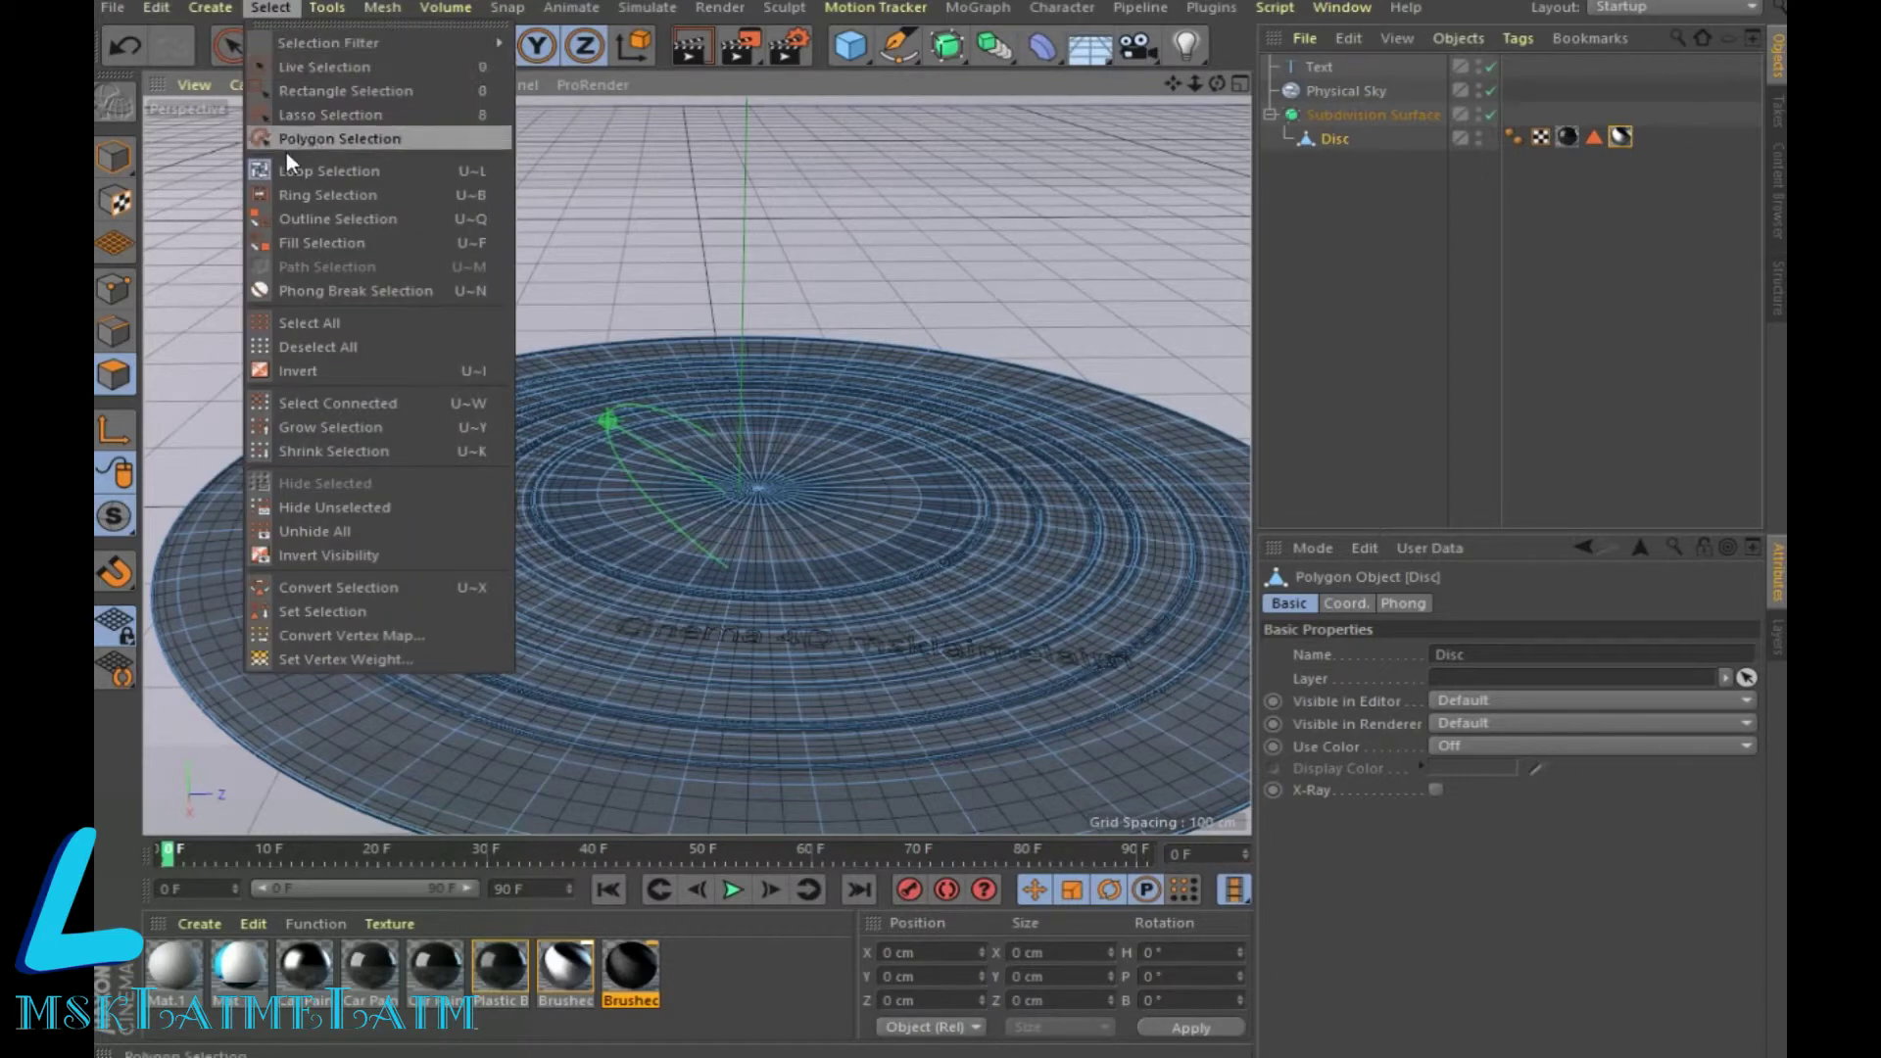
left_click(335, 324)
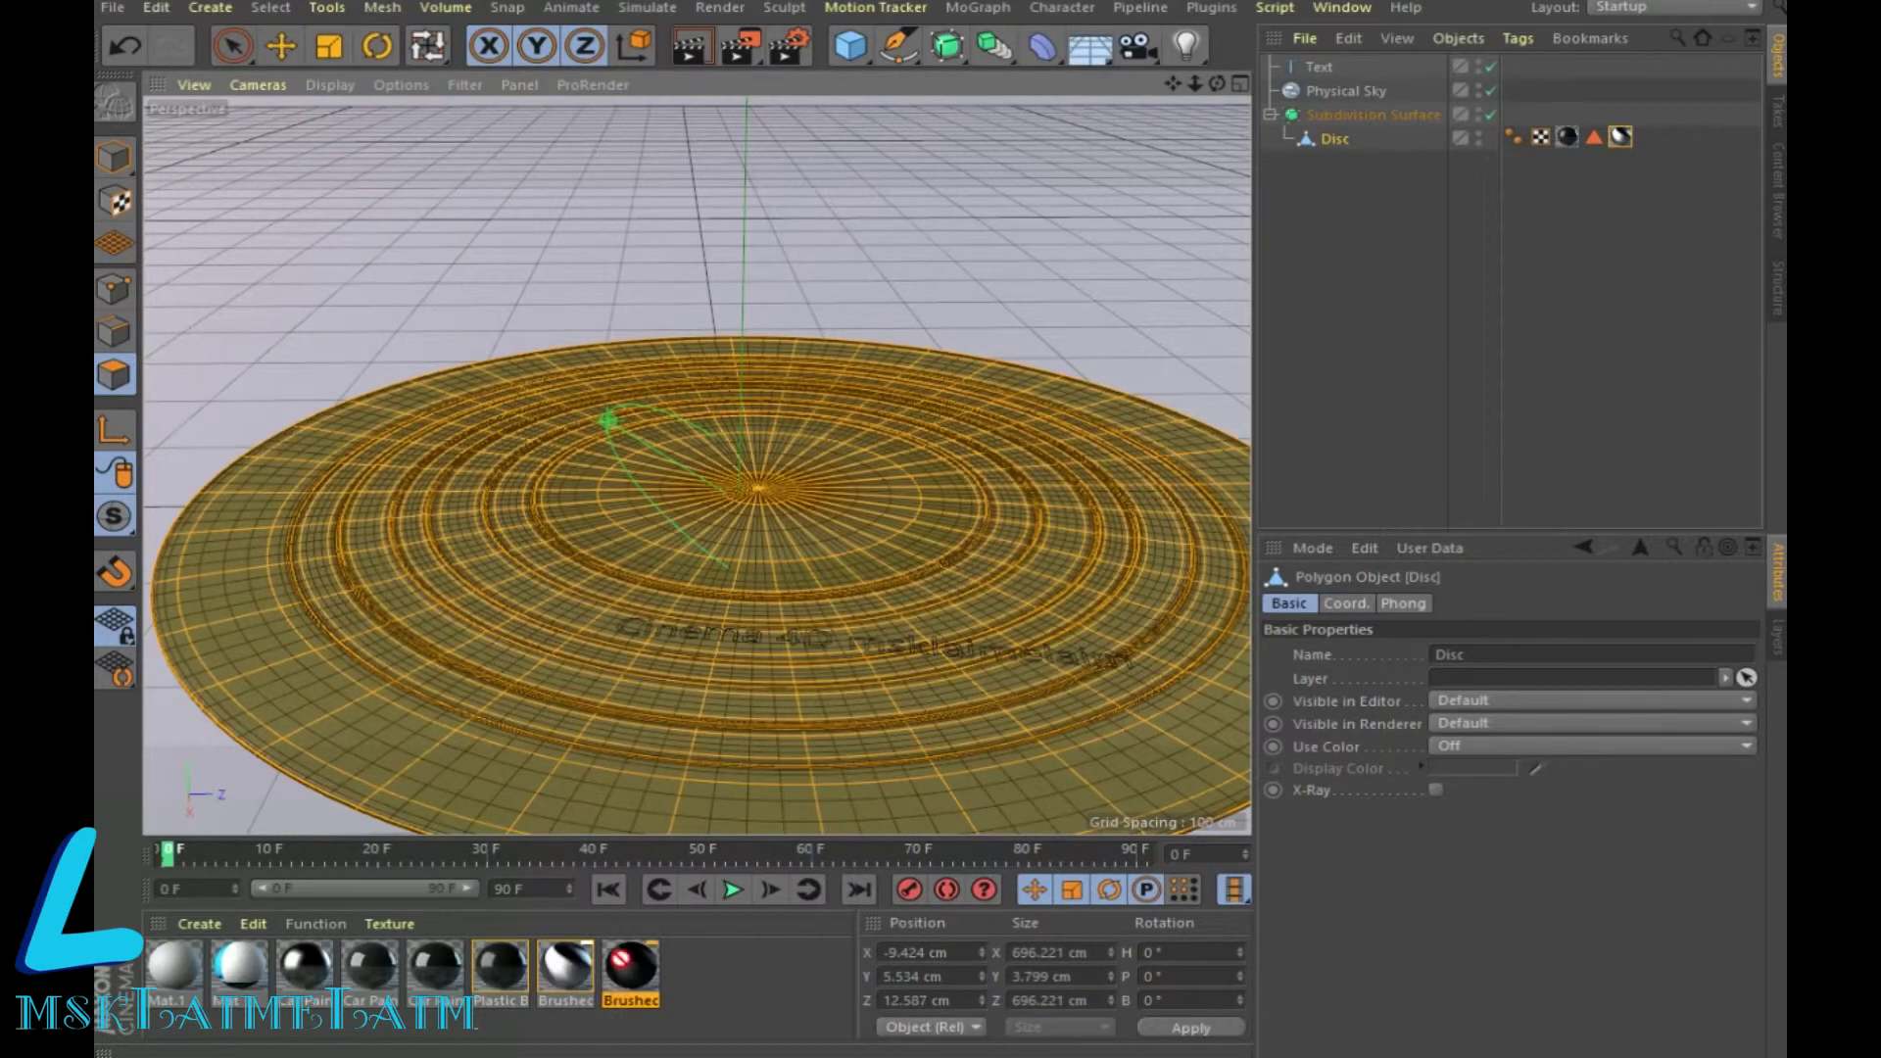
left_click_drag(623, 965, 699, 763)
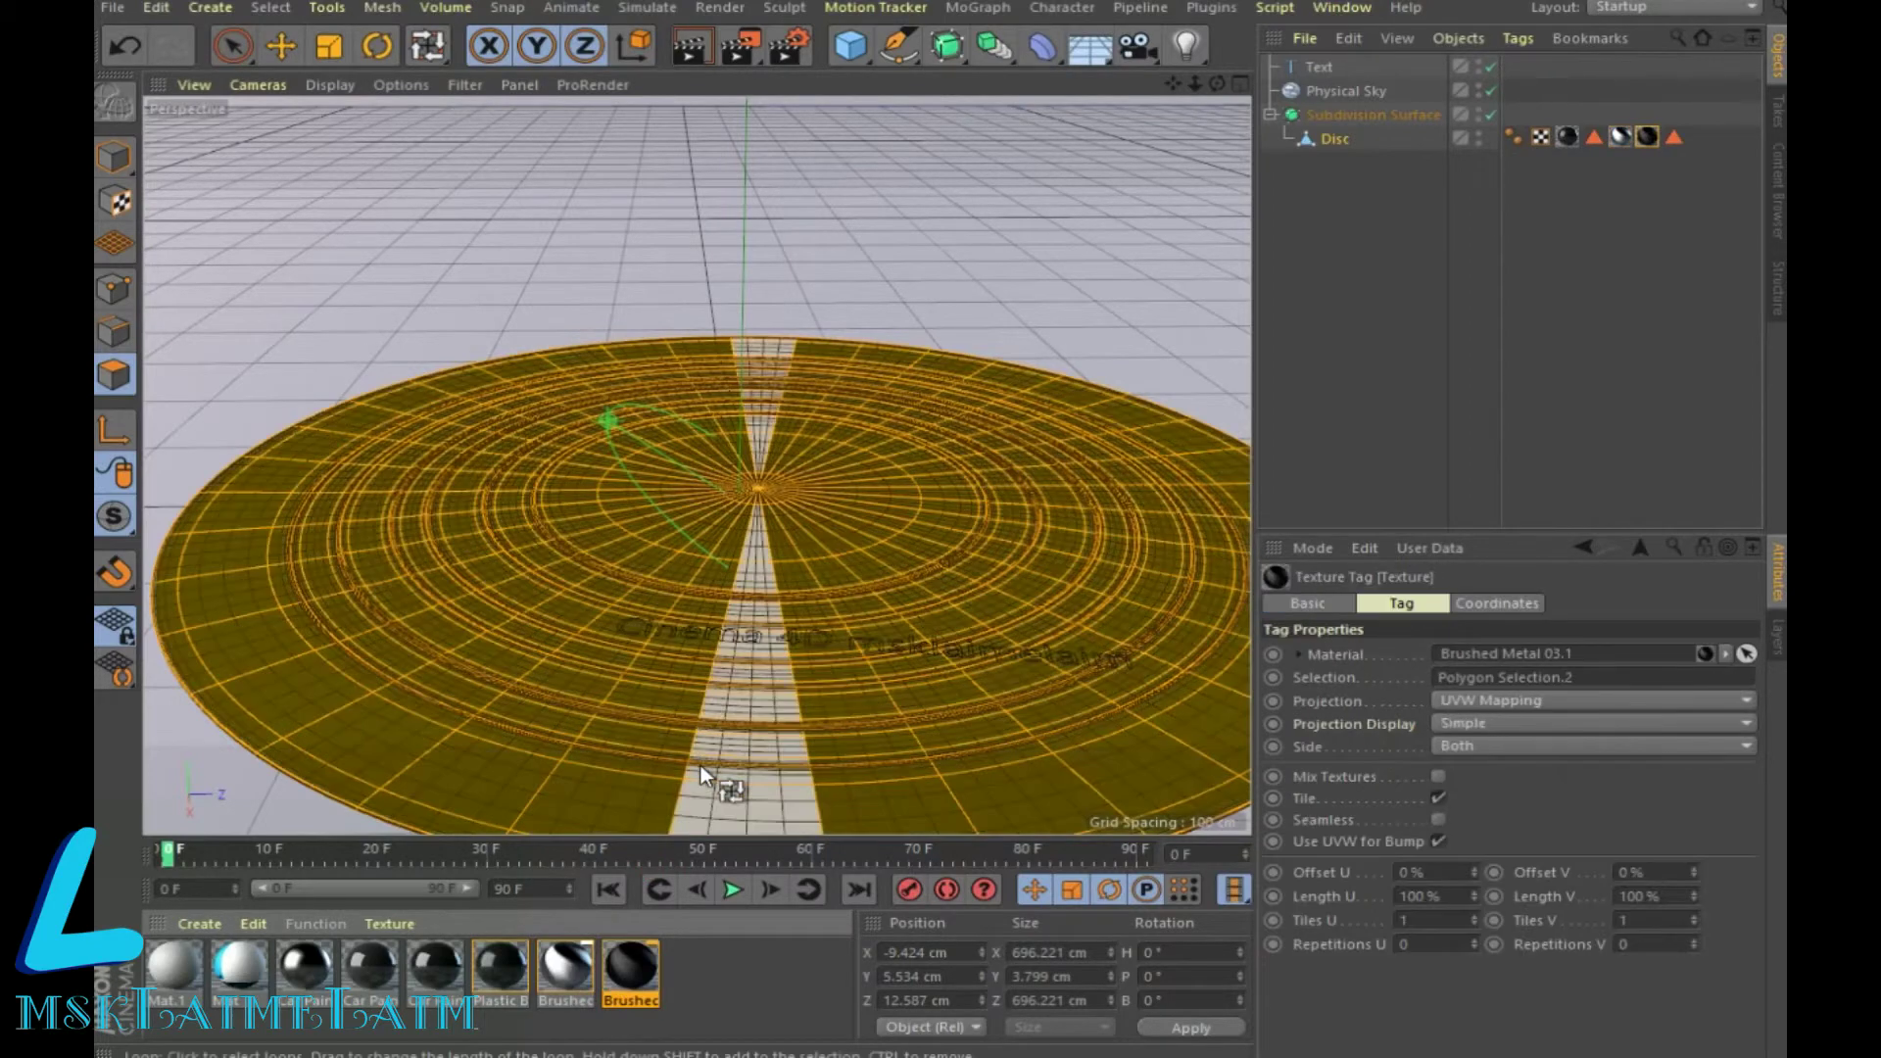
left_click(697, 44)
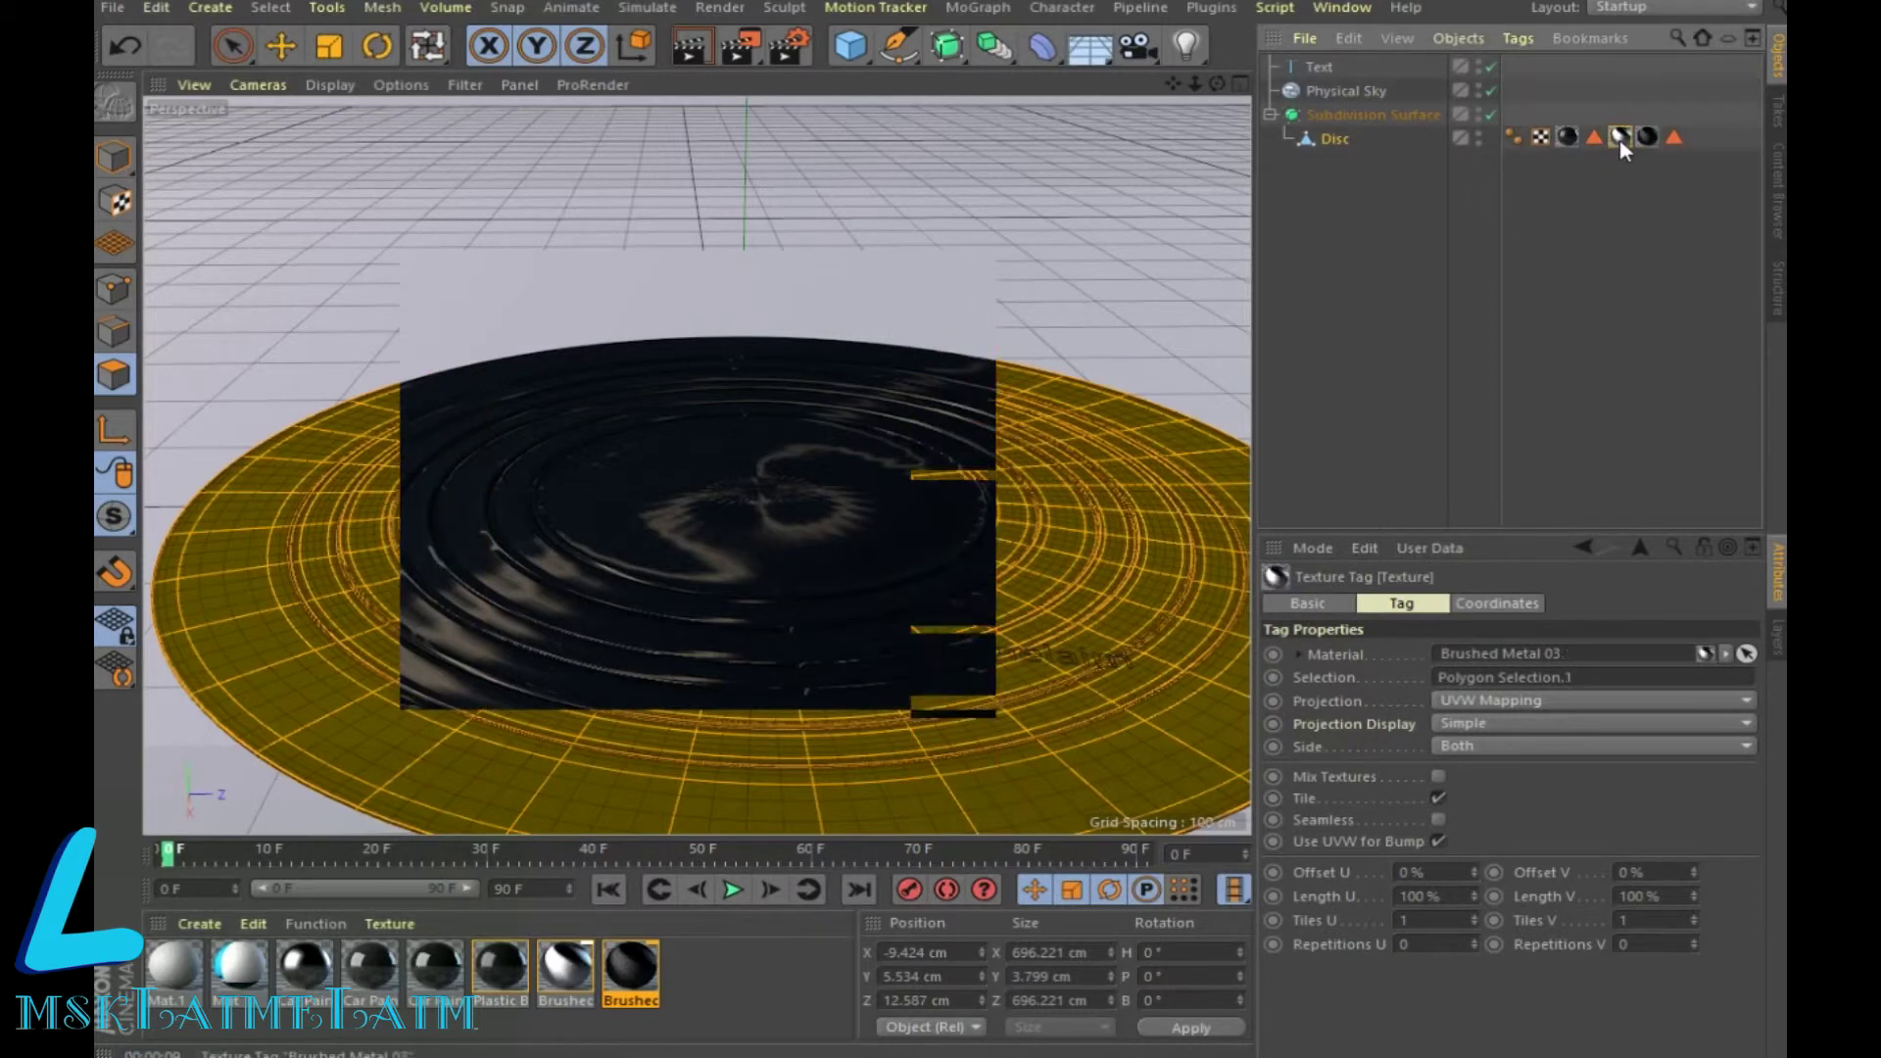
Step: Delete the disc's extra texture tags, including Plastic Black
key("Delete")
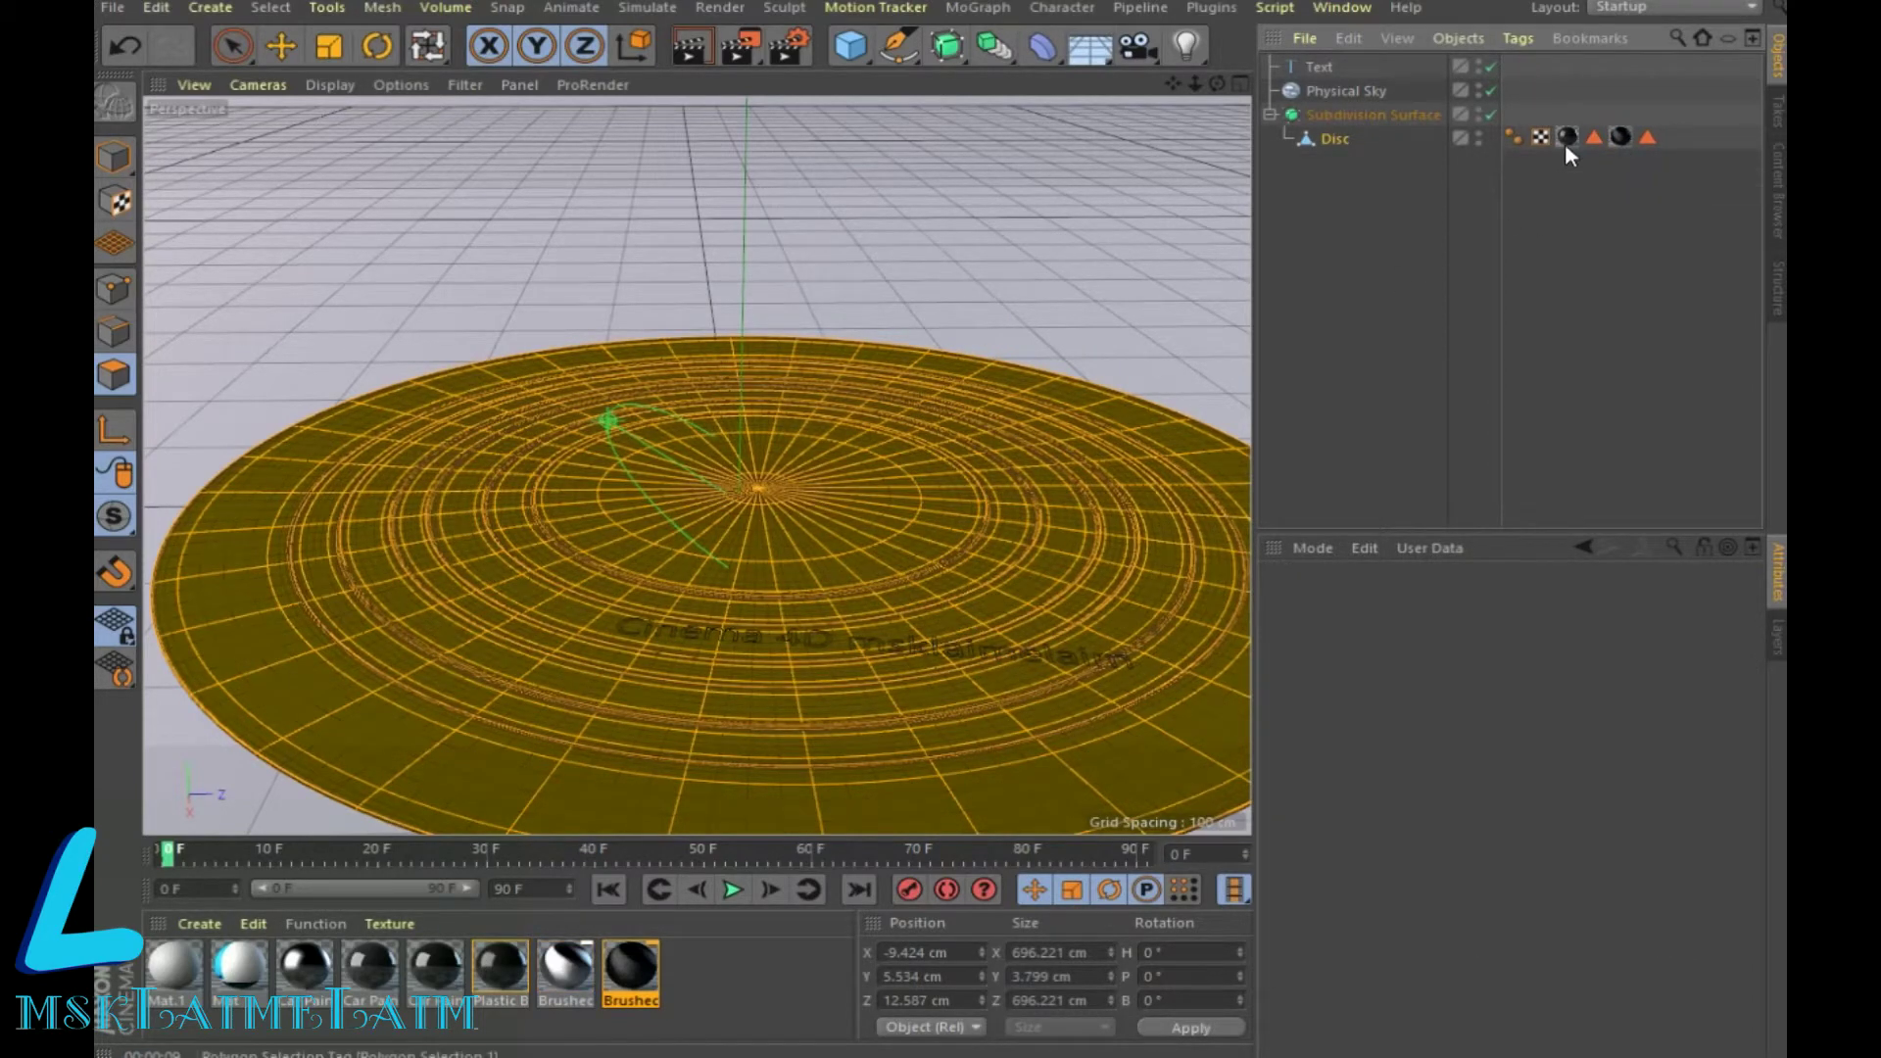
left_click(1565, 138)
key("Delete")
Step: Apply Brushed Metal 03 to the polygon ring around the centre and preview the render
left_click(773, 564)
left_click_drag(562, 975, 758, 573)
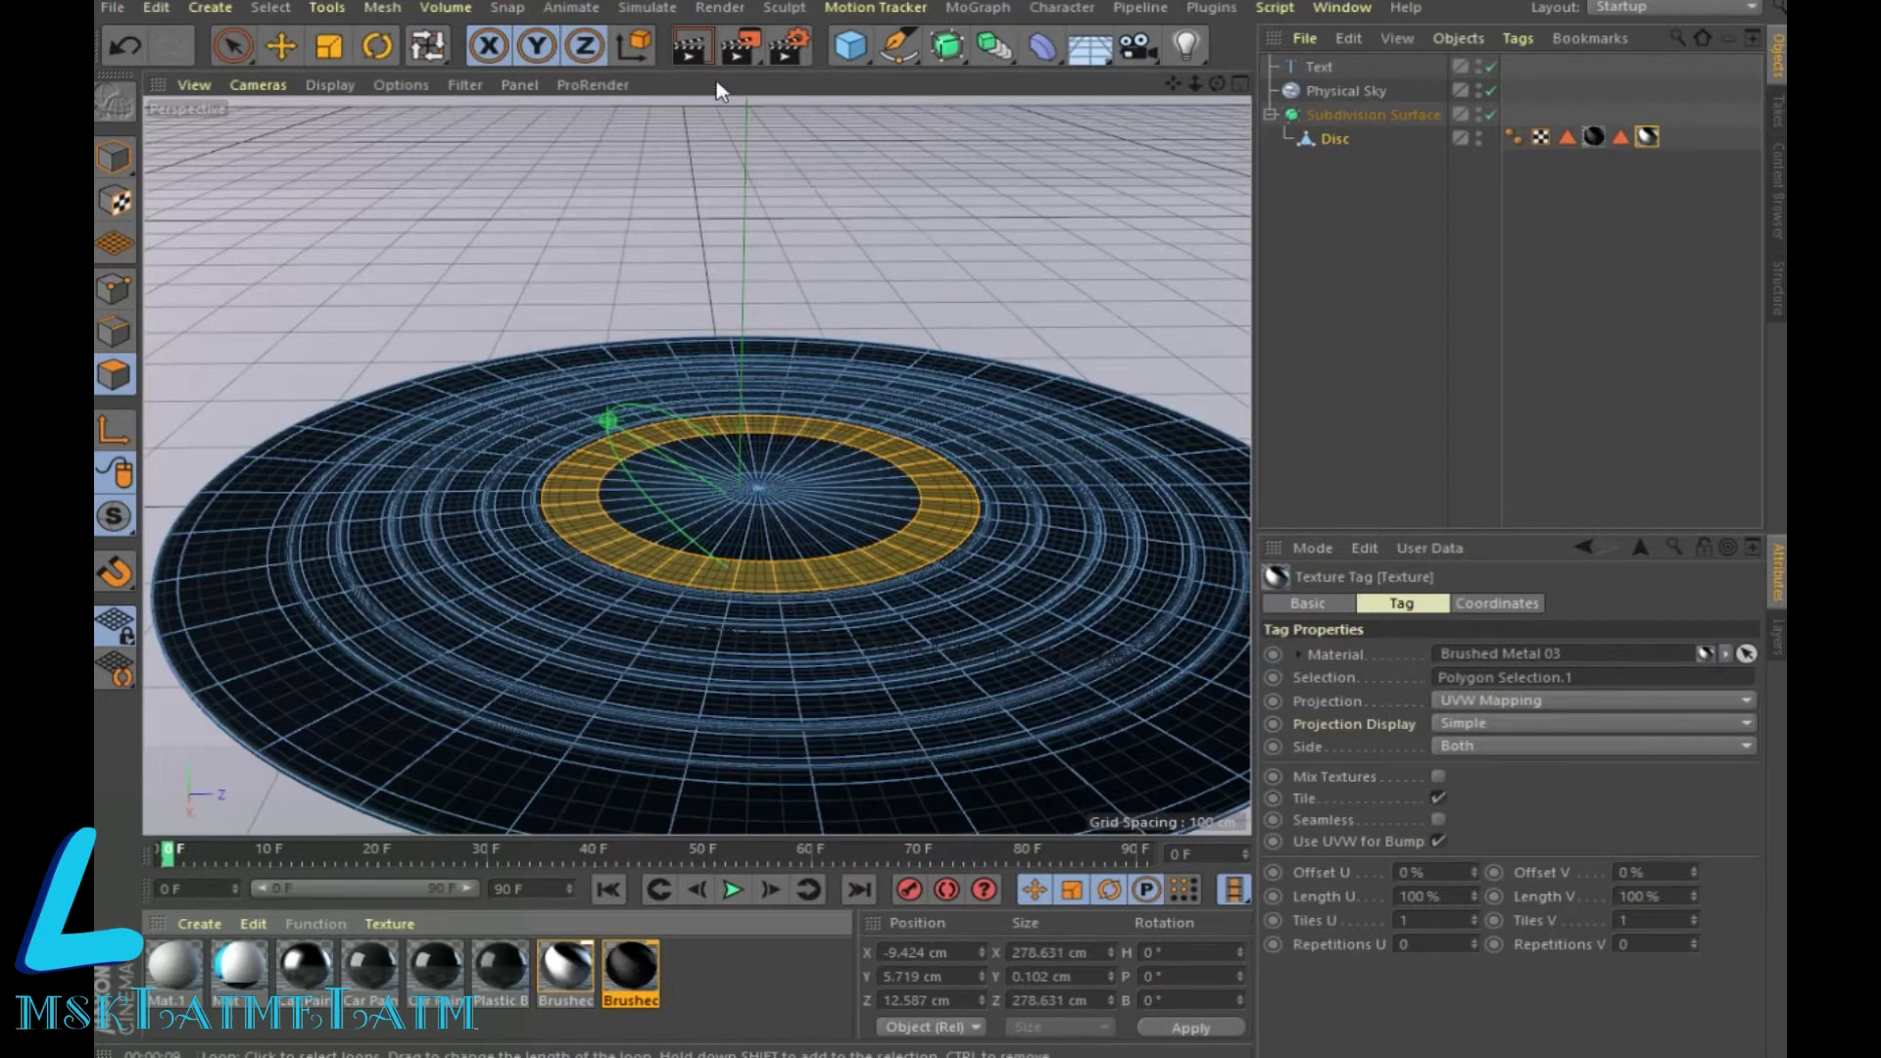
left_click(691, 45)
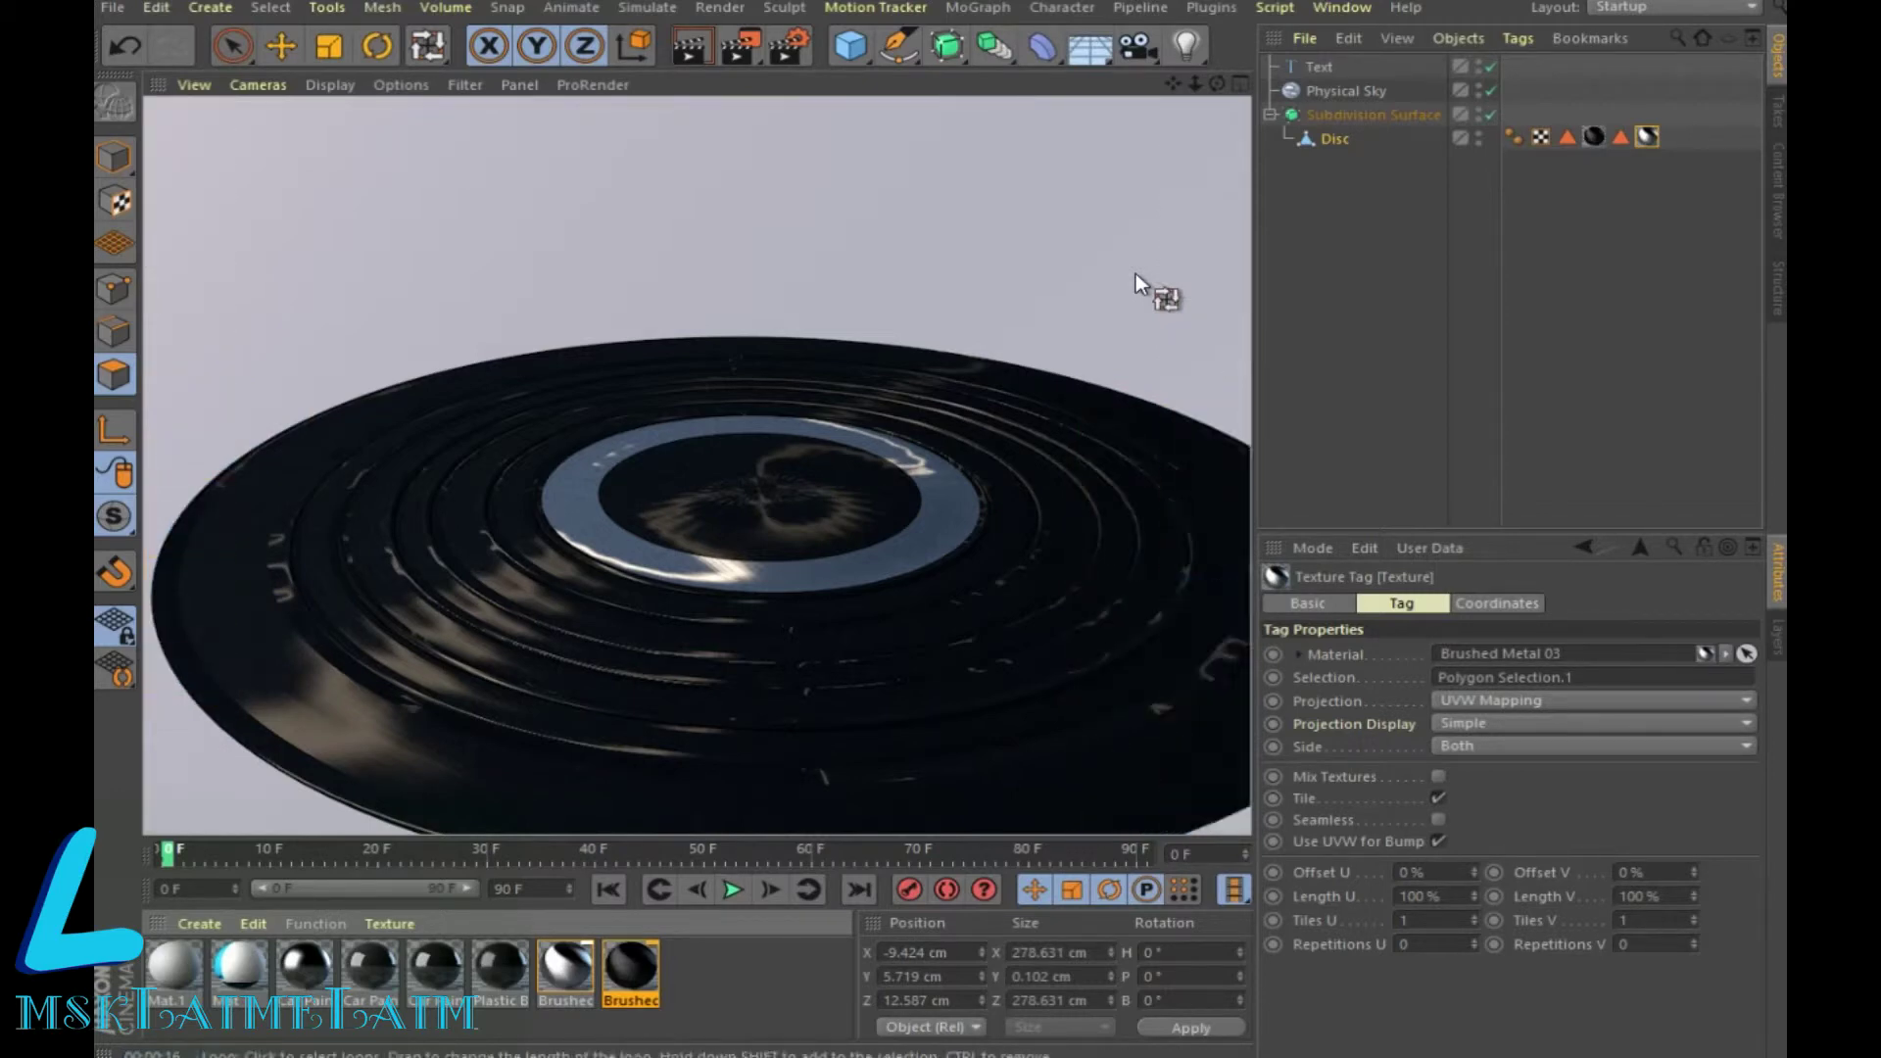
left_click(1332, 138)
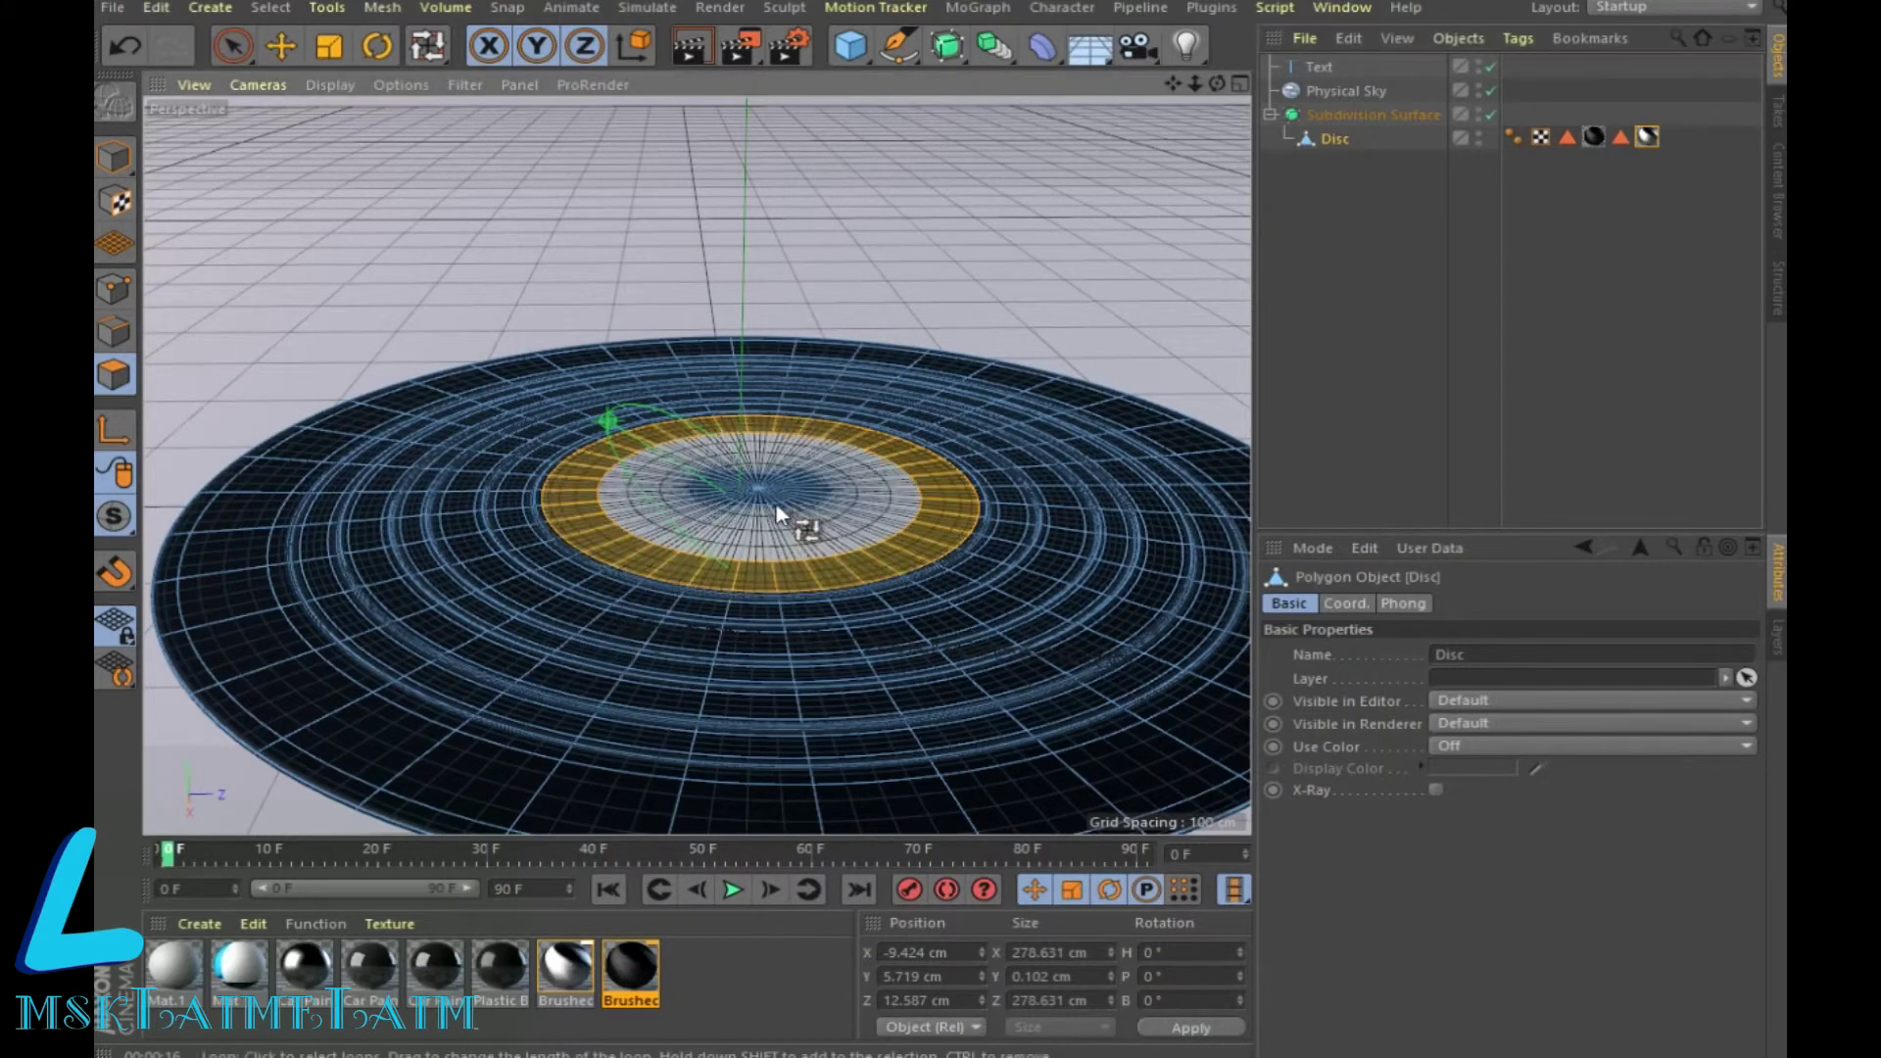
Step: Delete the disc's centre polygon loop to leave a small hole
left_click(801, 580, "ctrl")
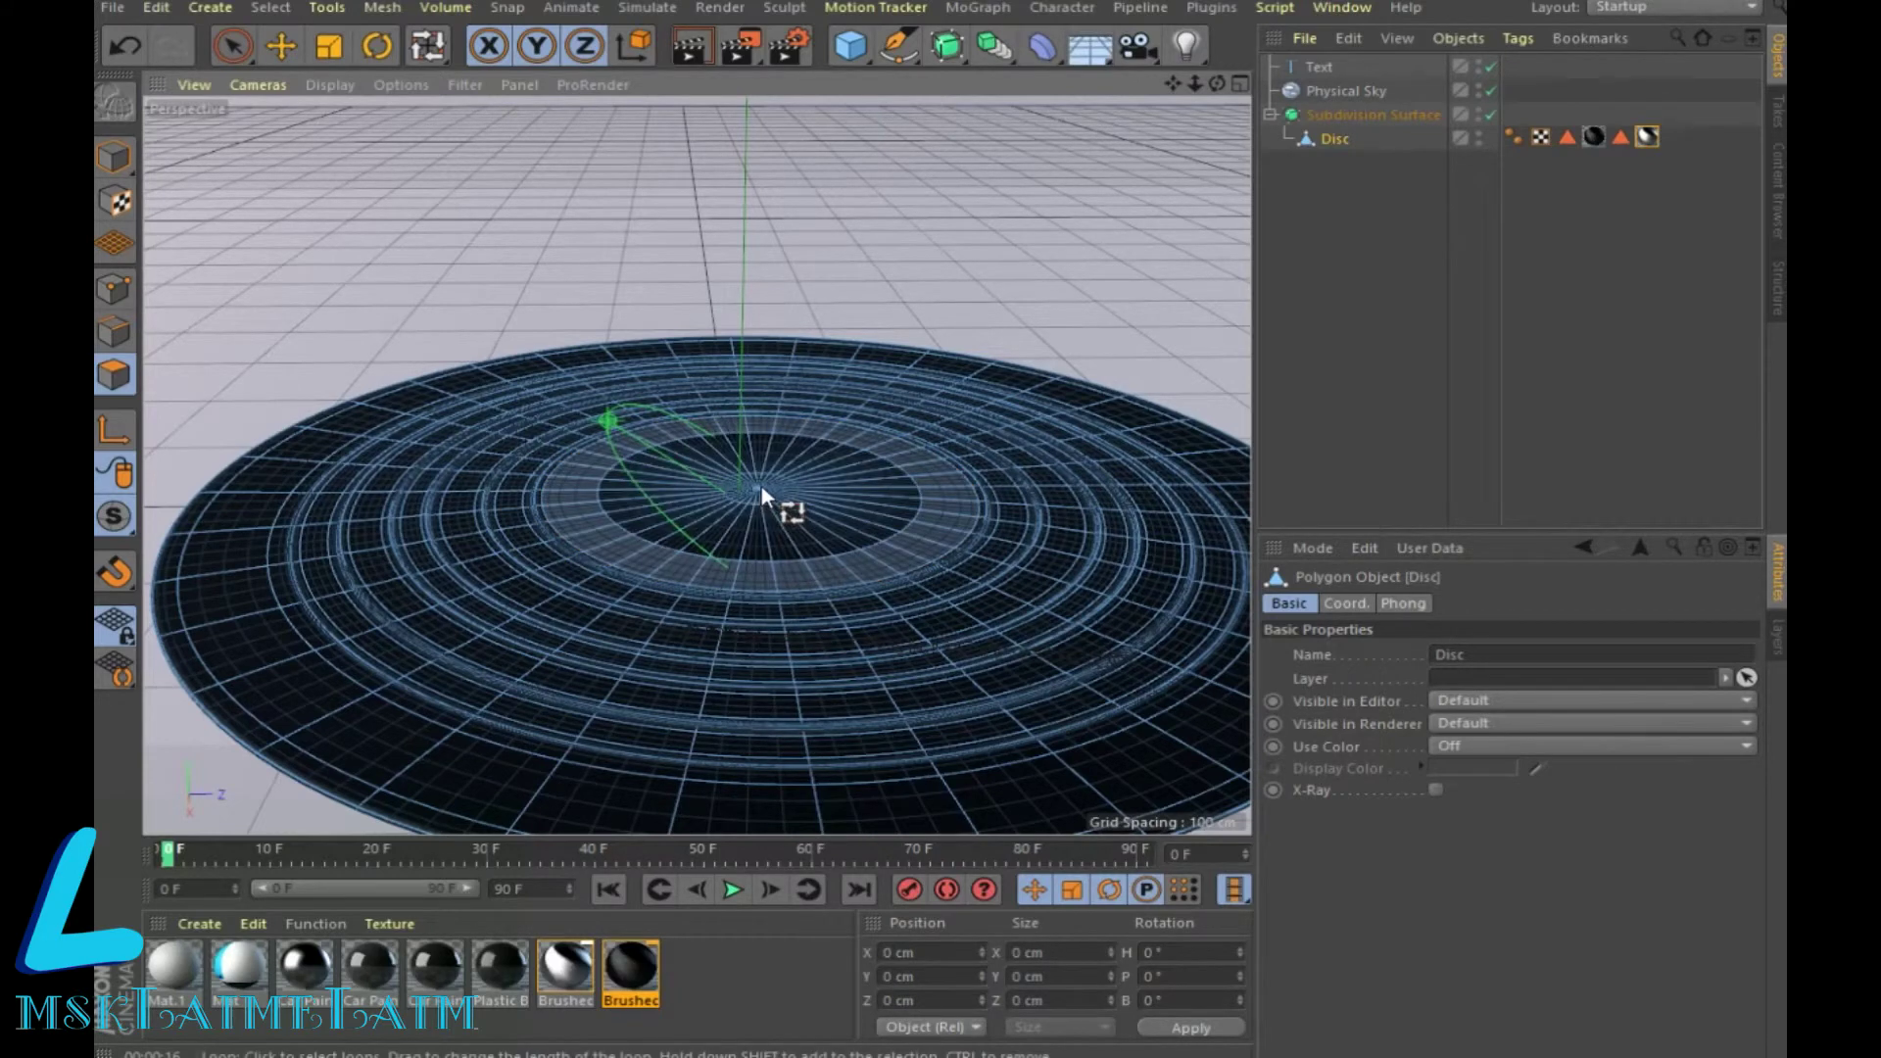
left_click(762, 485)
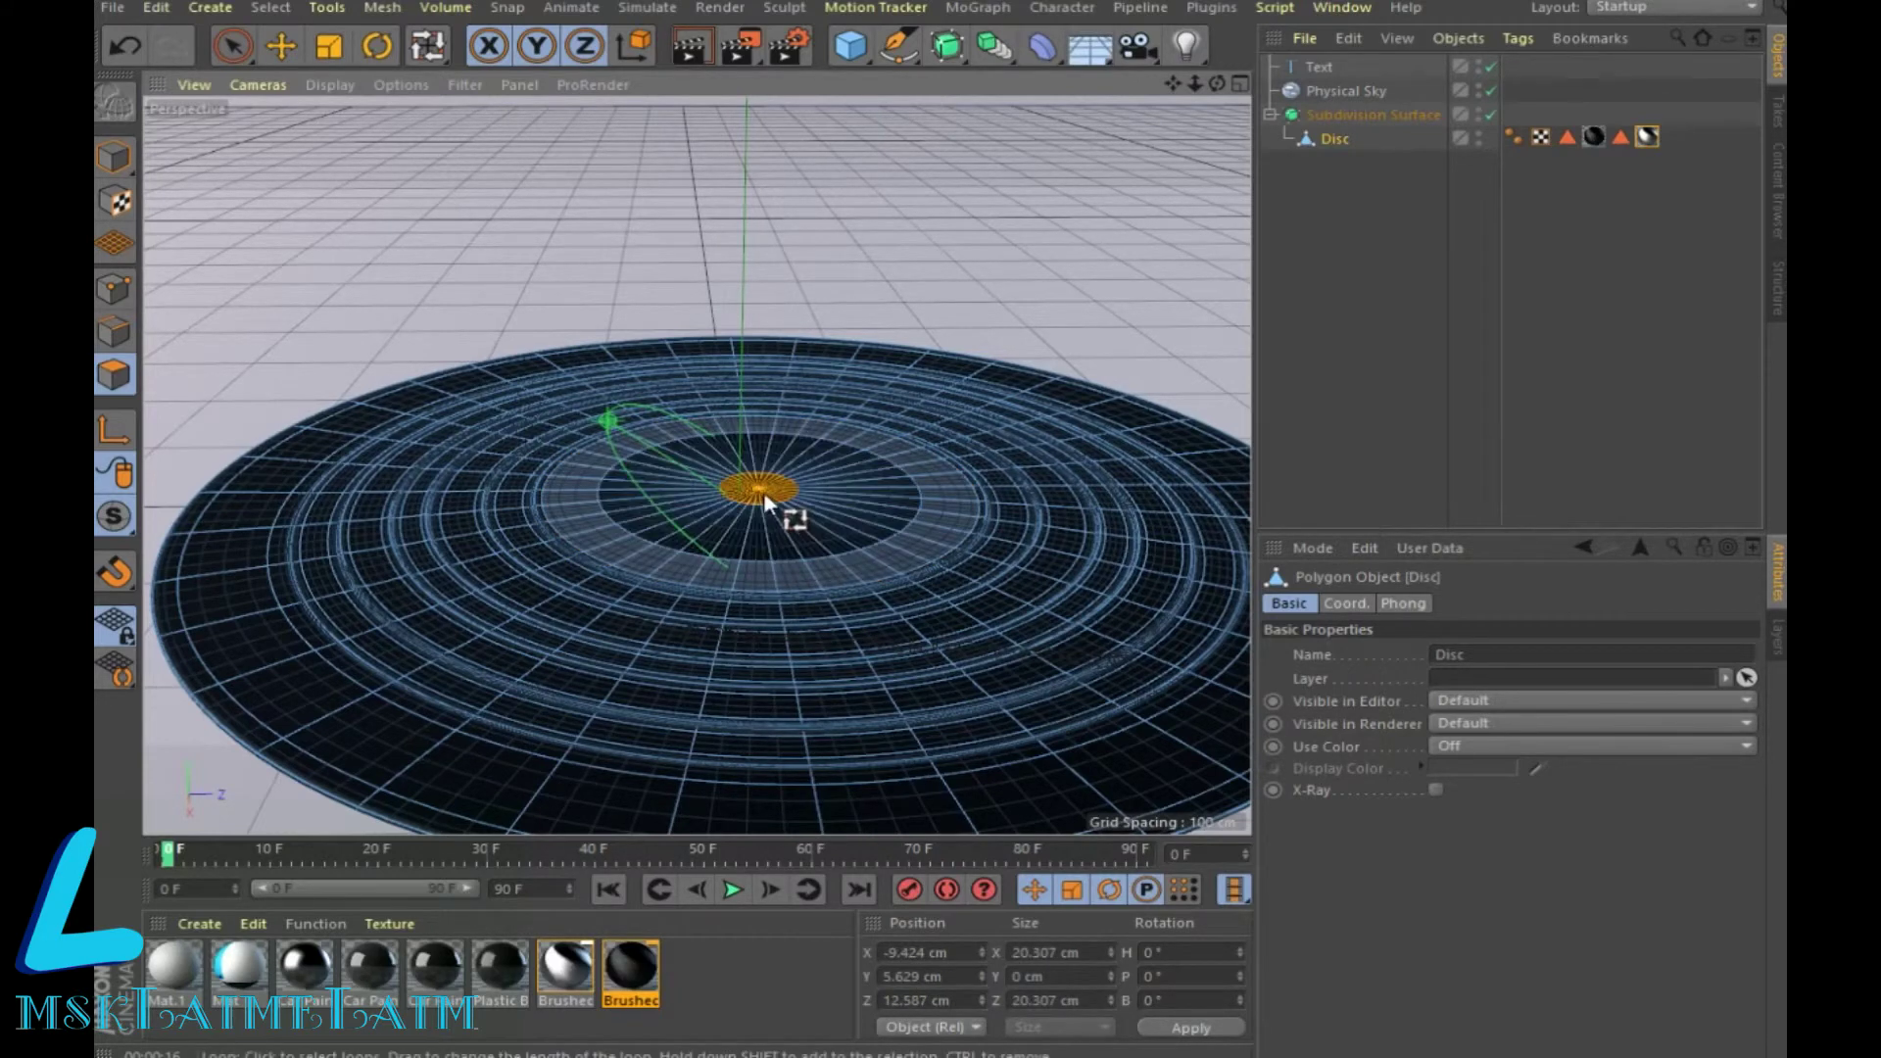
right_click(762, 489)
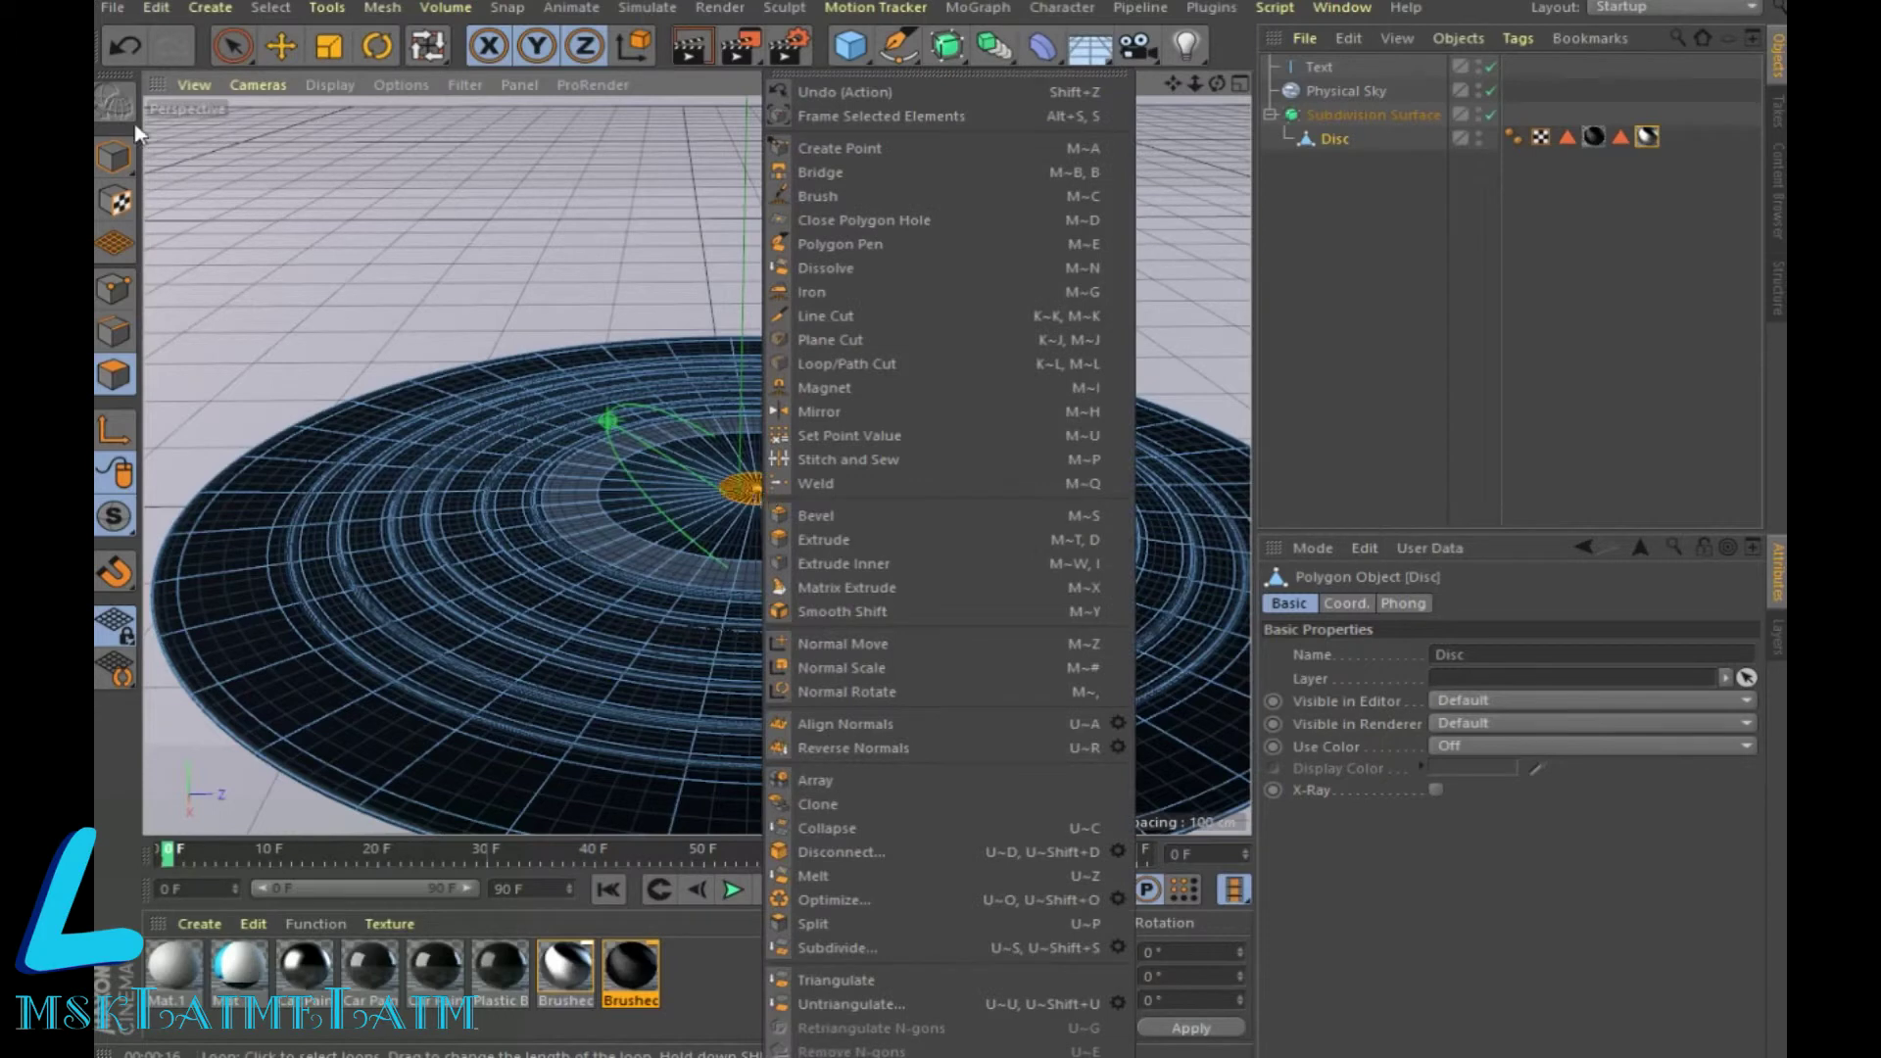
left_click(179, 49)
left_click(156, 8)
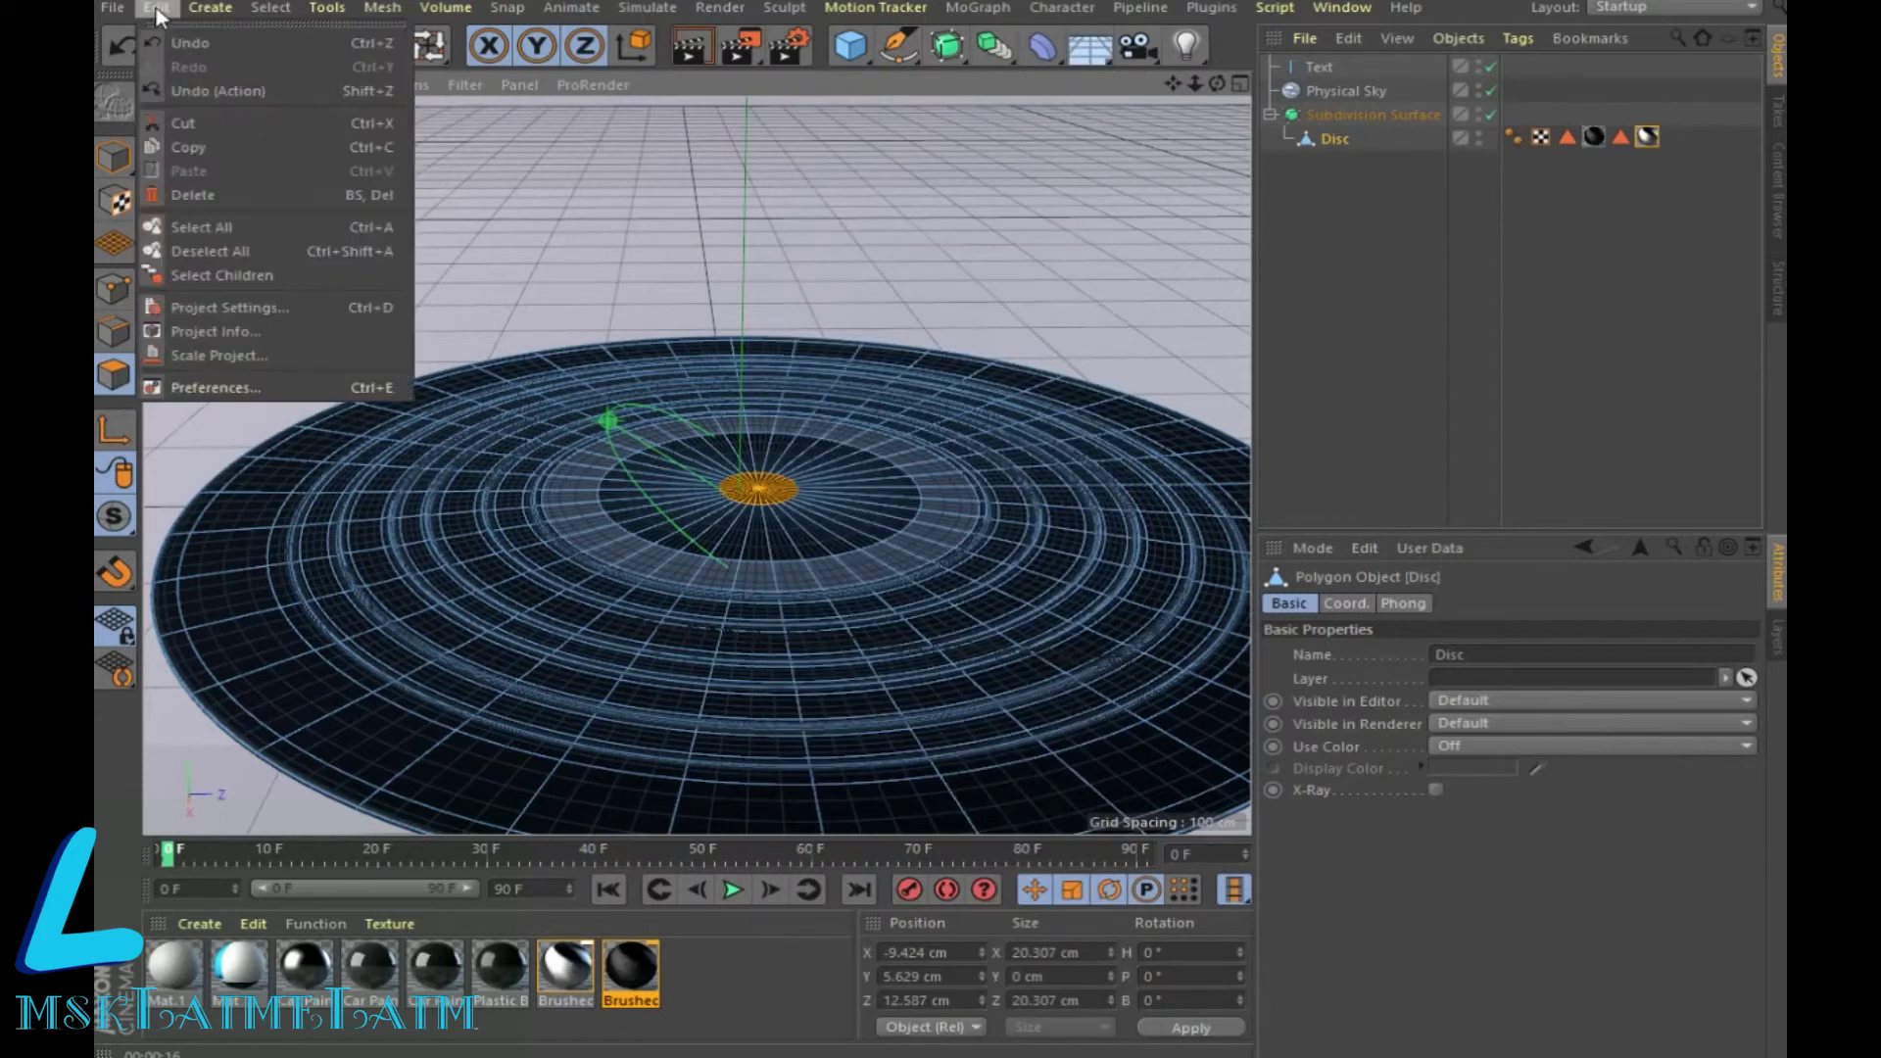
left_click(193, 196)
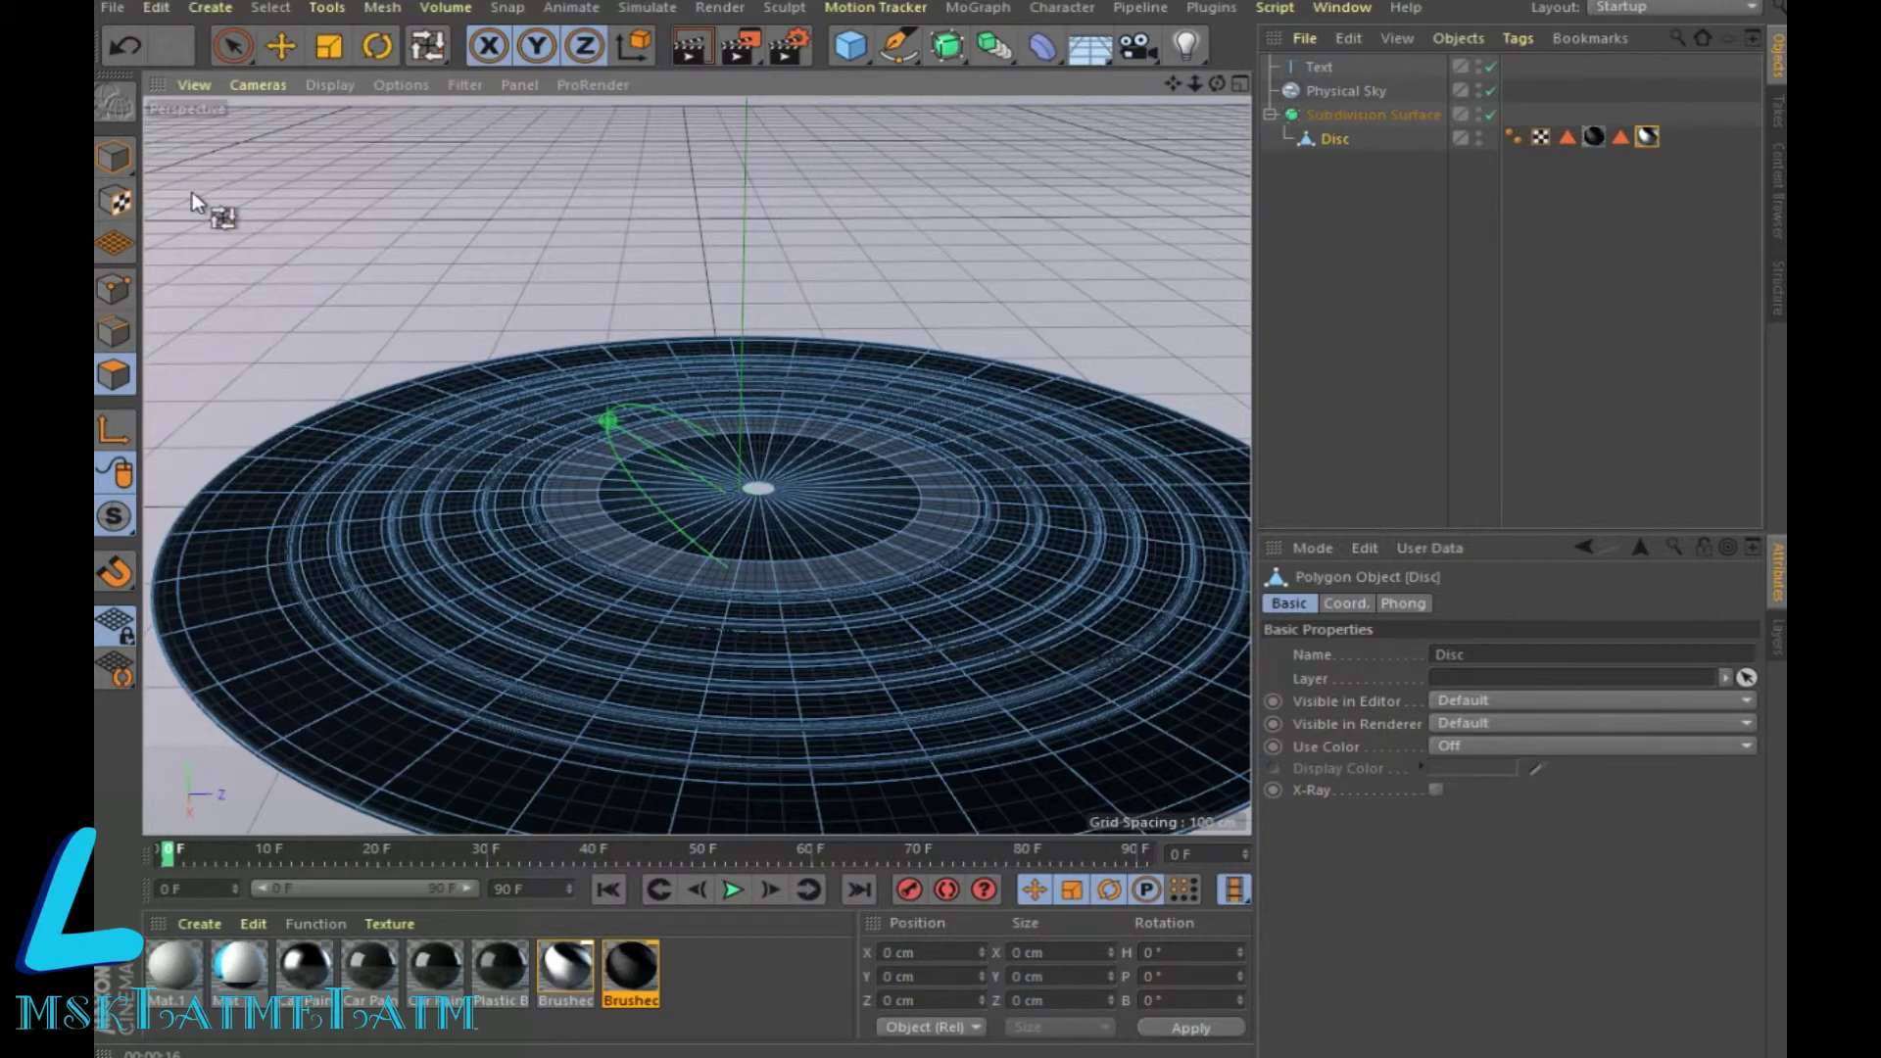
Step: Assign Mat.1 to the inner label area and preview the render
left_click(797, 516)
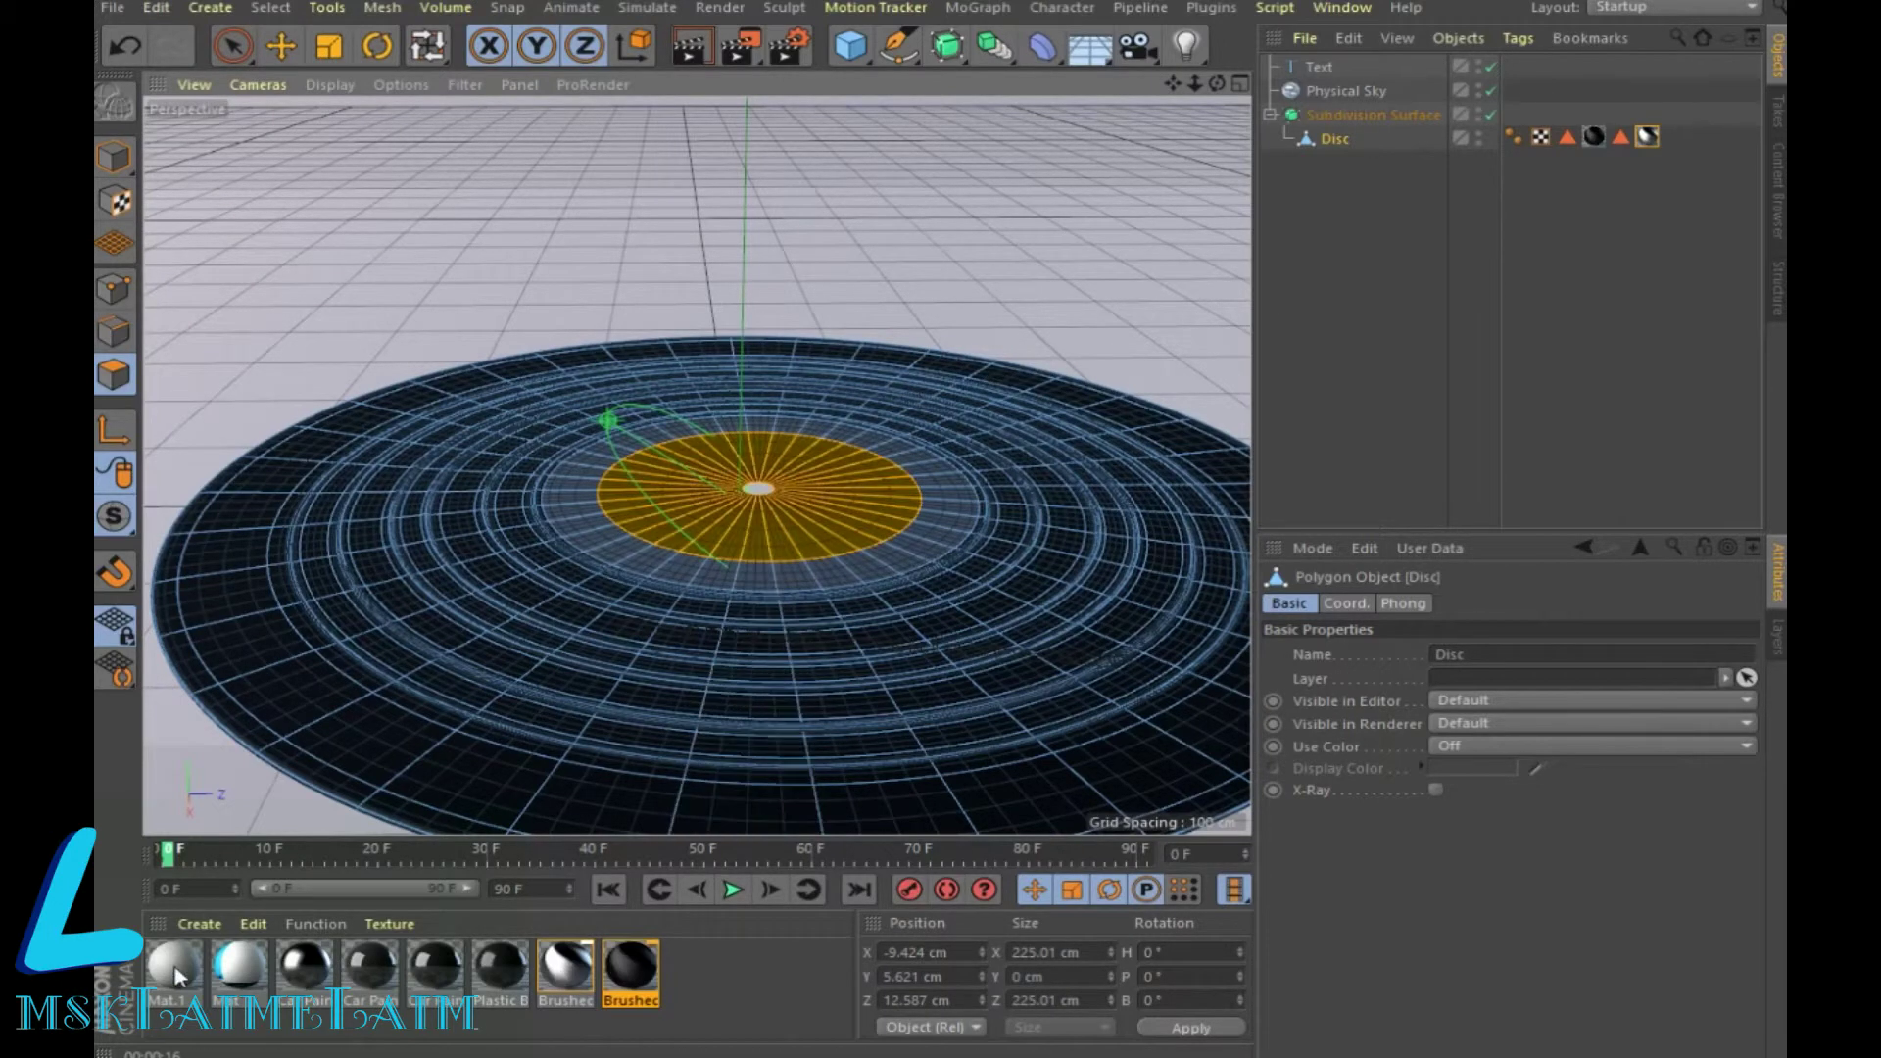
left_click_drag(201, 980, 591, 624)
left_click_drag(749, 525, 750, 526)
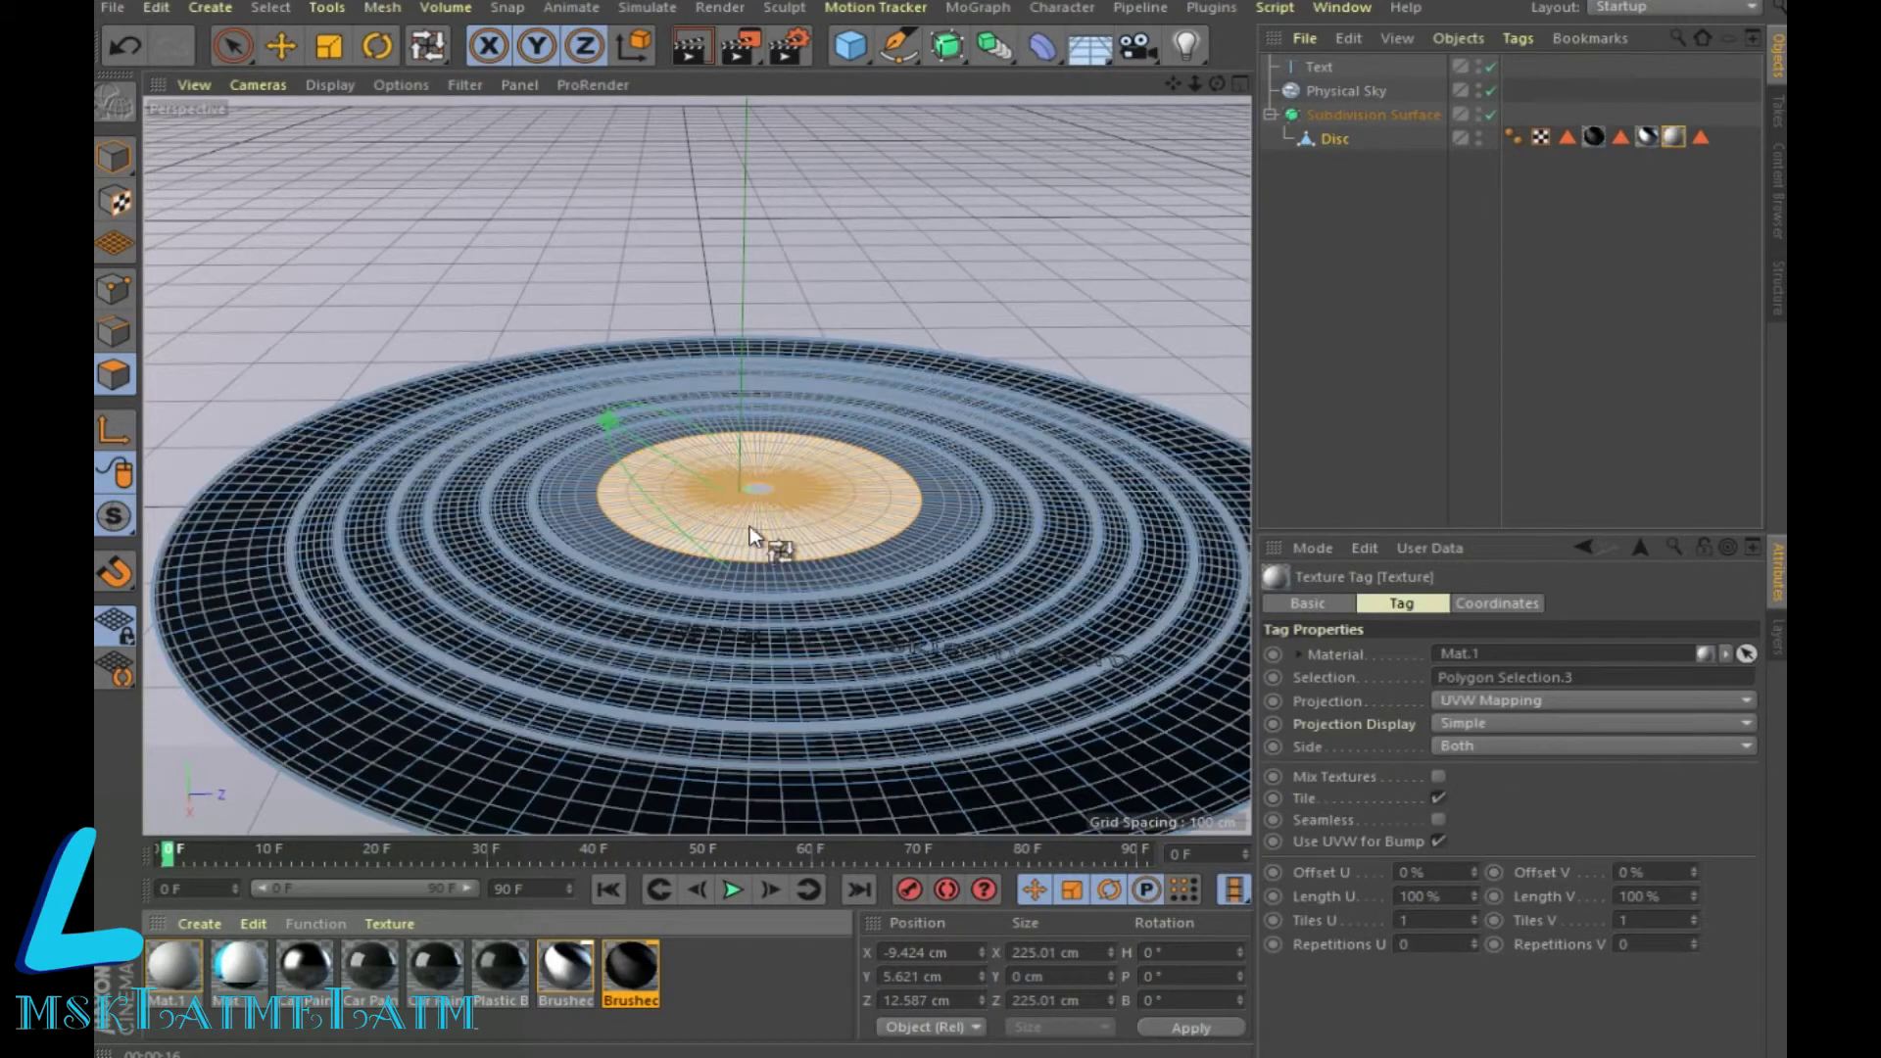
left_click(698, 45)
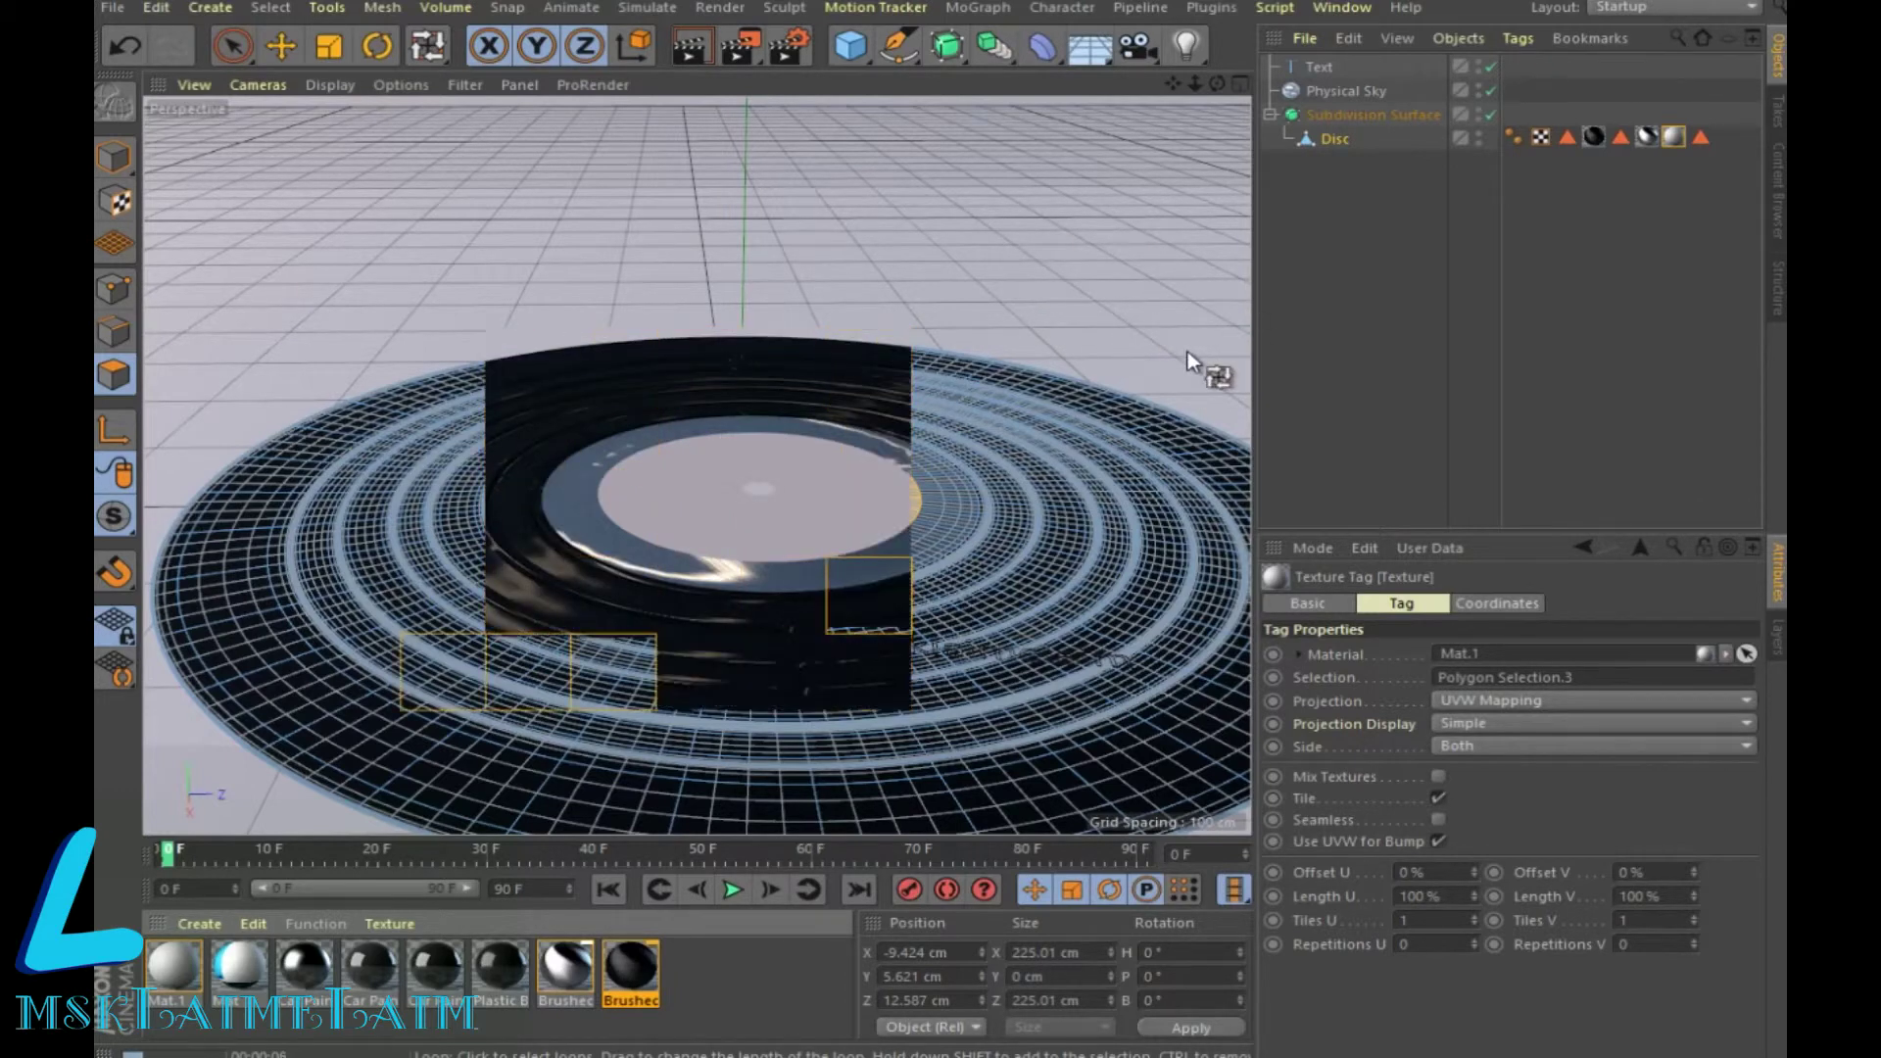
scroll(989, 373, "down", 2)
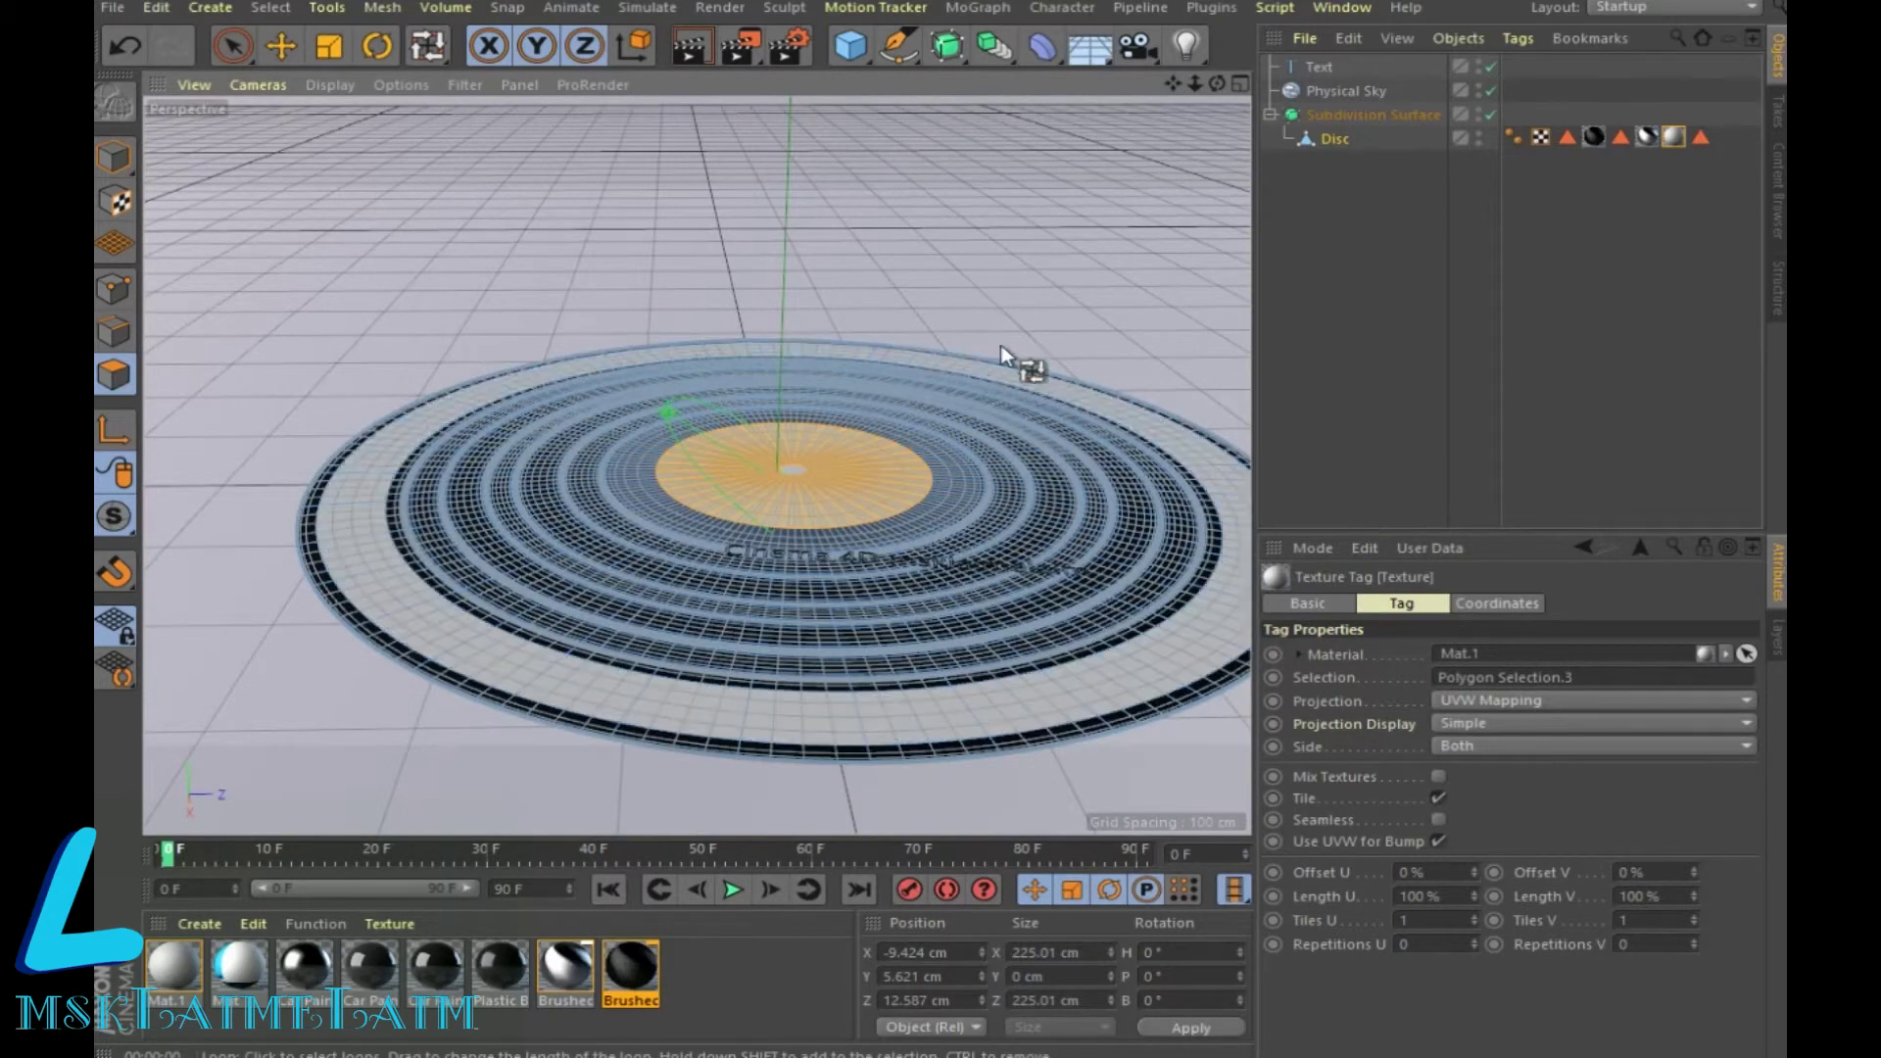
Step: Put Brushed Metal 03 on the Text object and render the record preview
left_click_drag(1171, 84, 1174, 113)
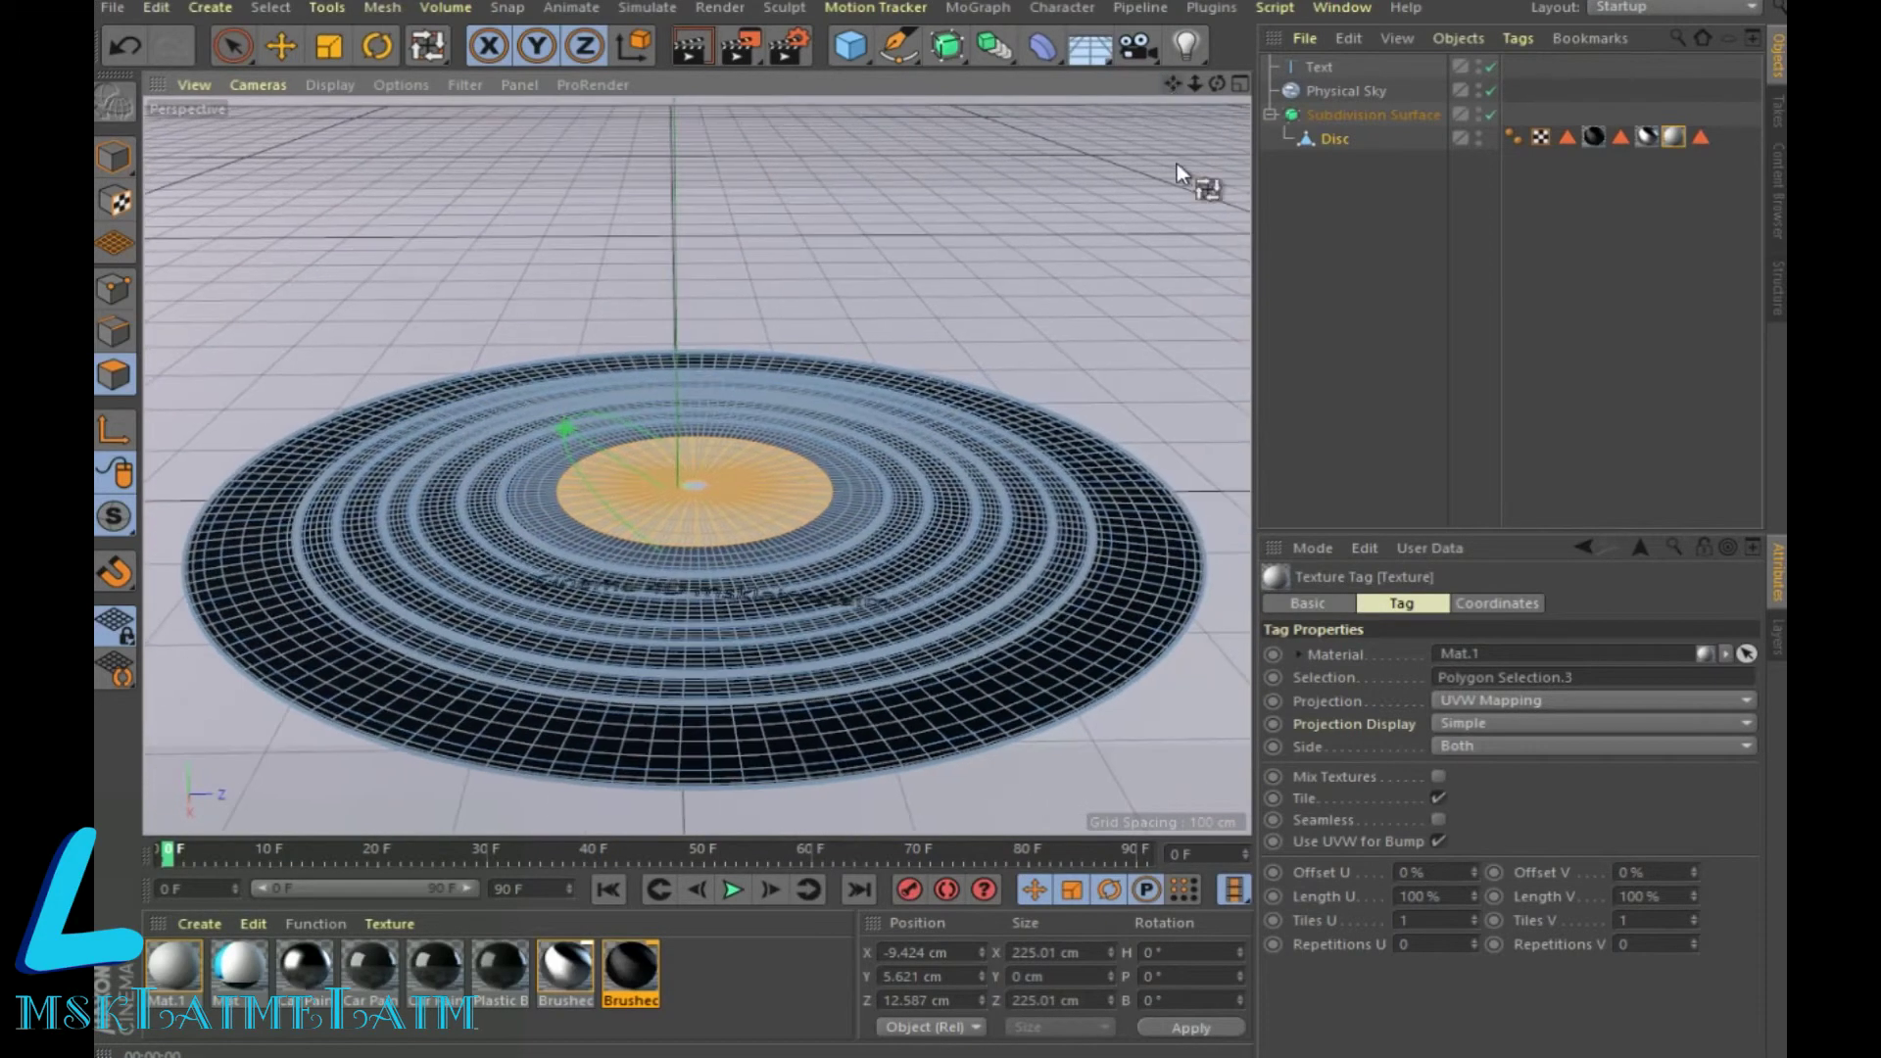
left_click(690, 57)
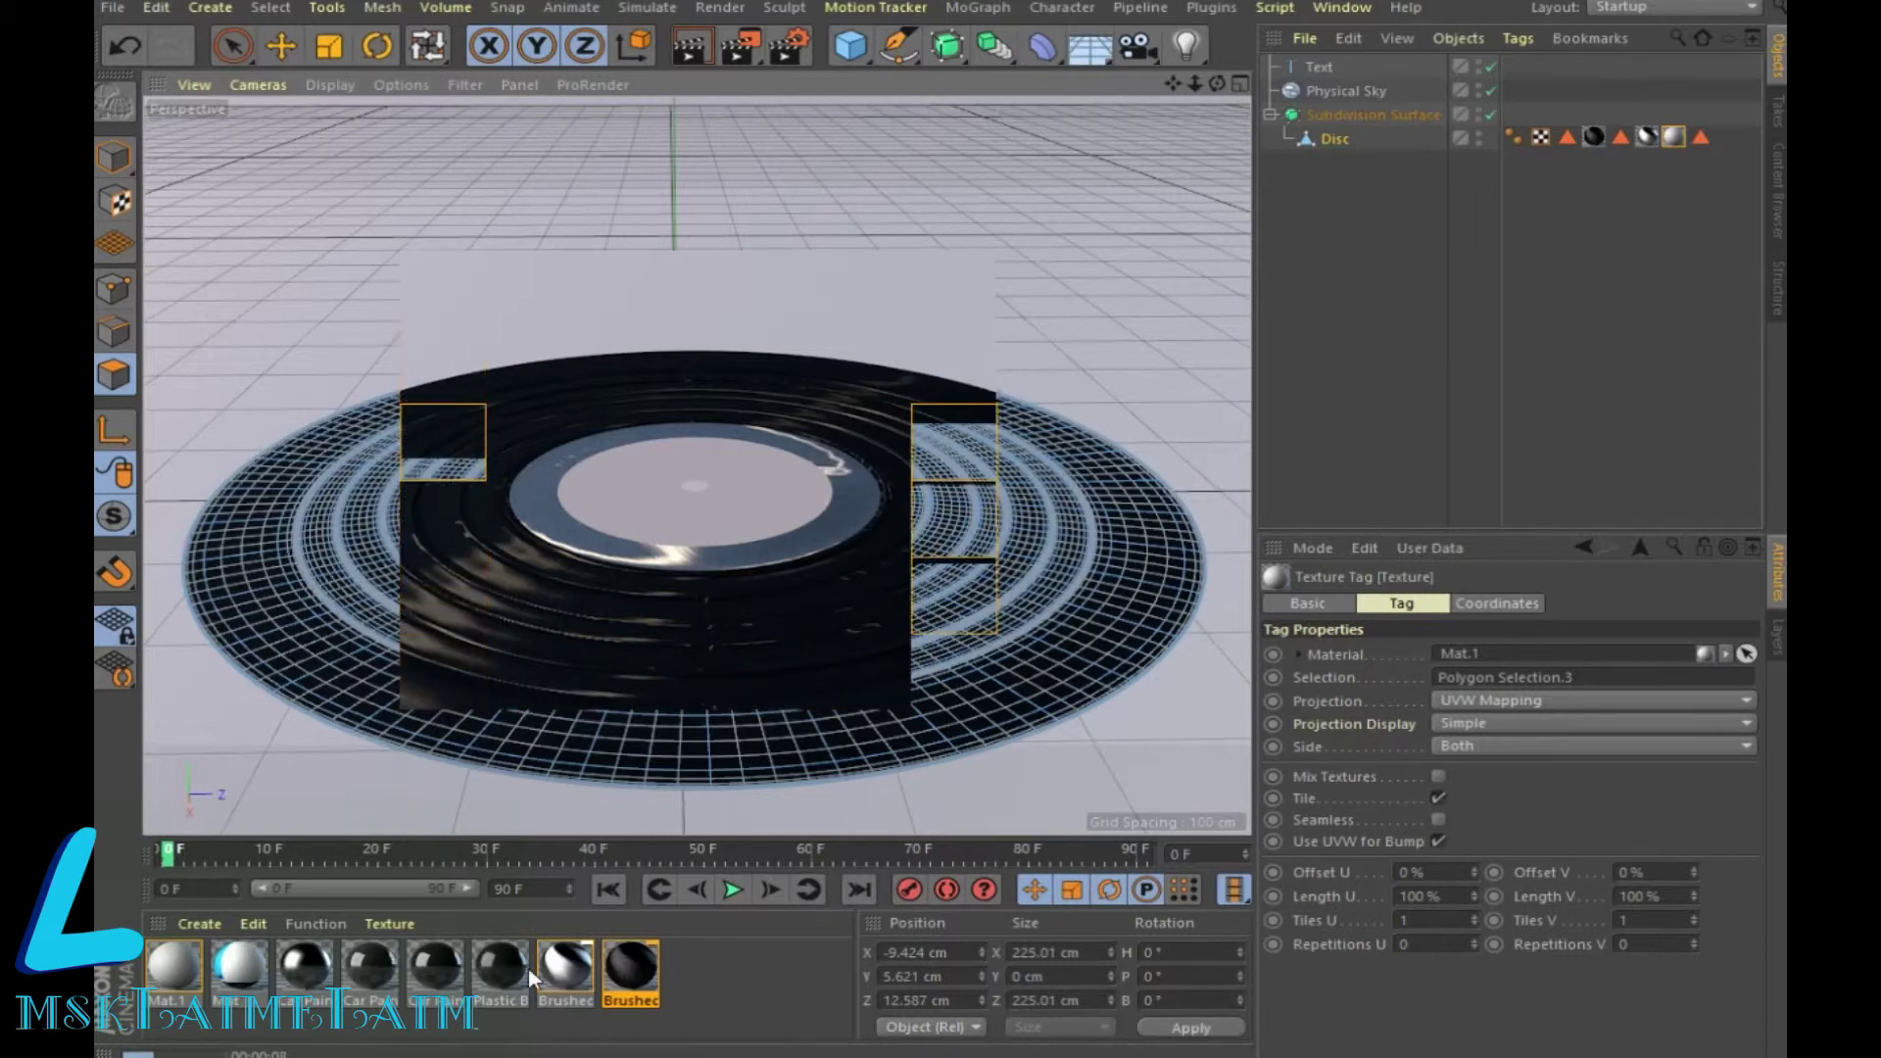
left_click_drag(1330, 65, 1328, 67)
left_click(688, 59)
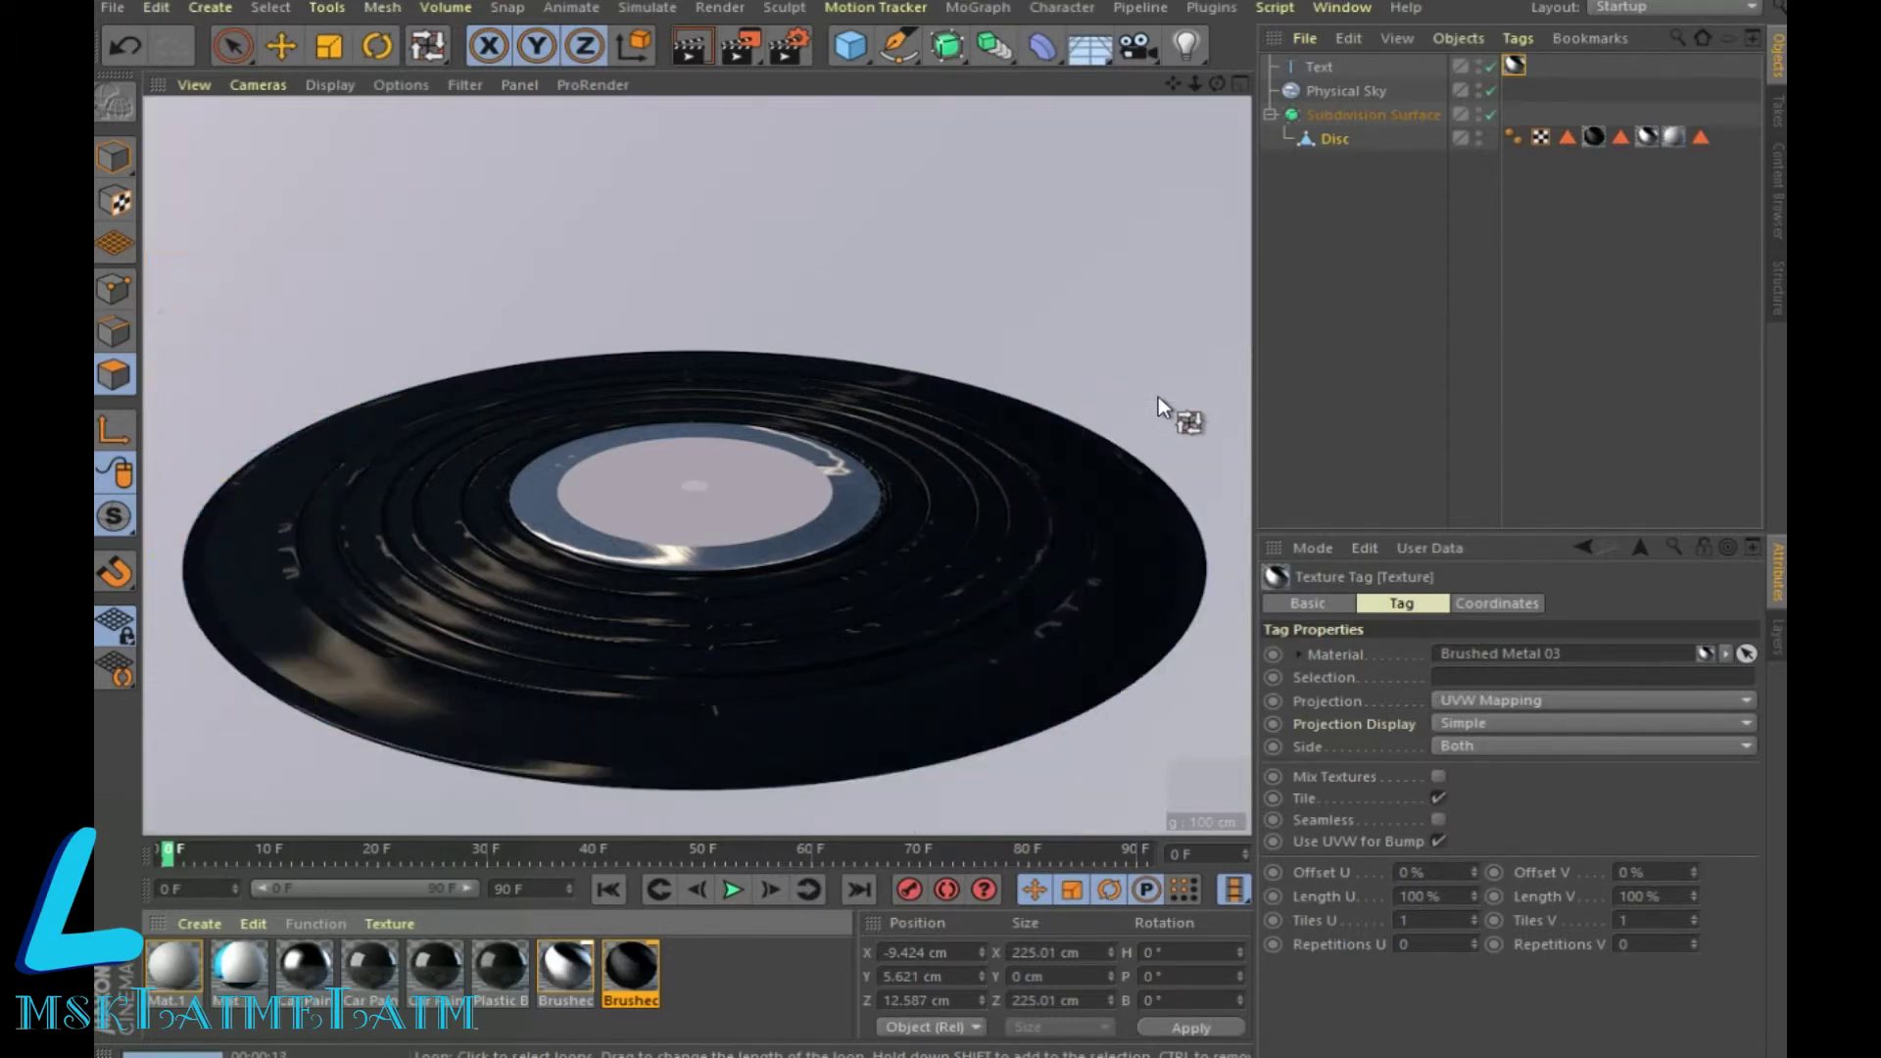
Step: Nudge the Text object upward, inspect the disc from below, then delete Text
left_click(1313, 68)
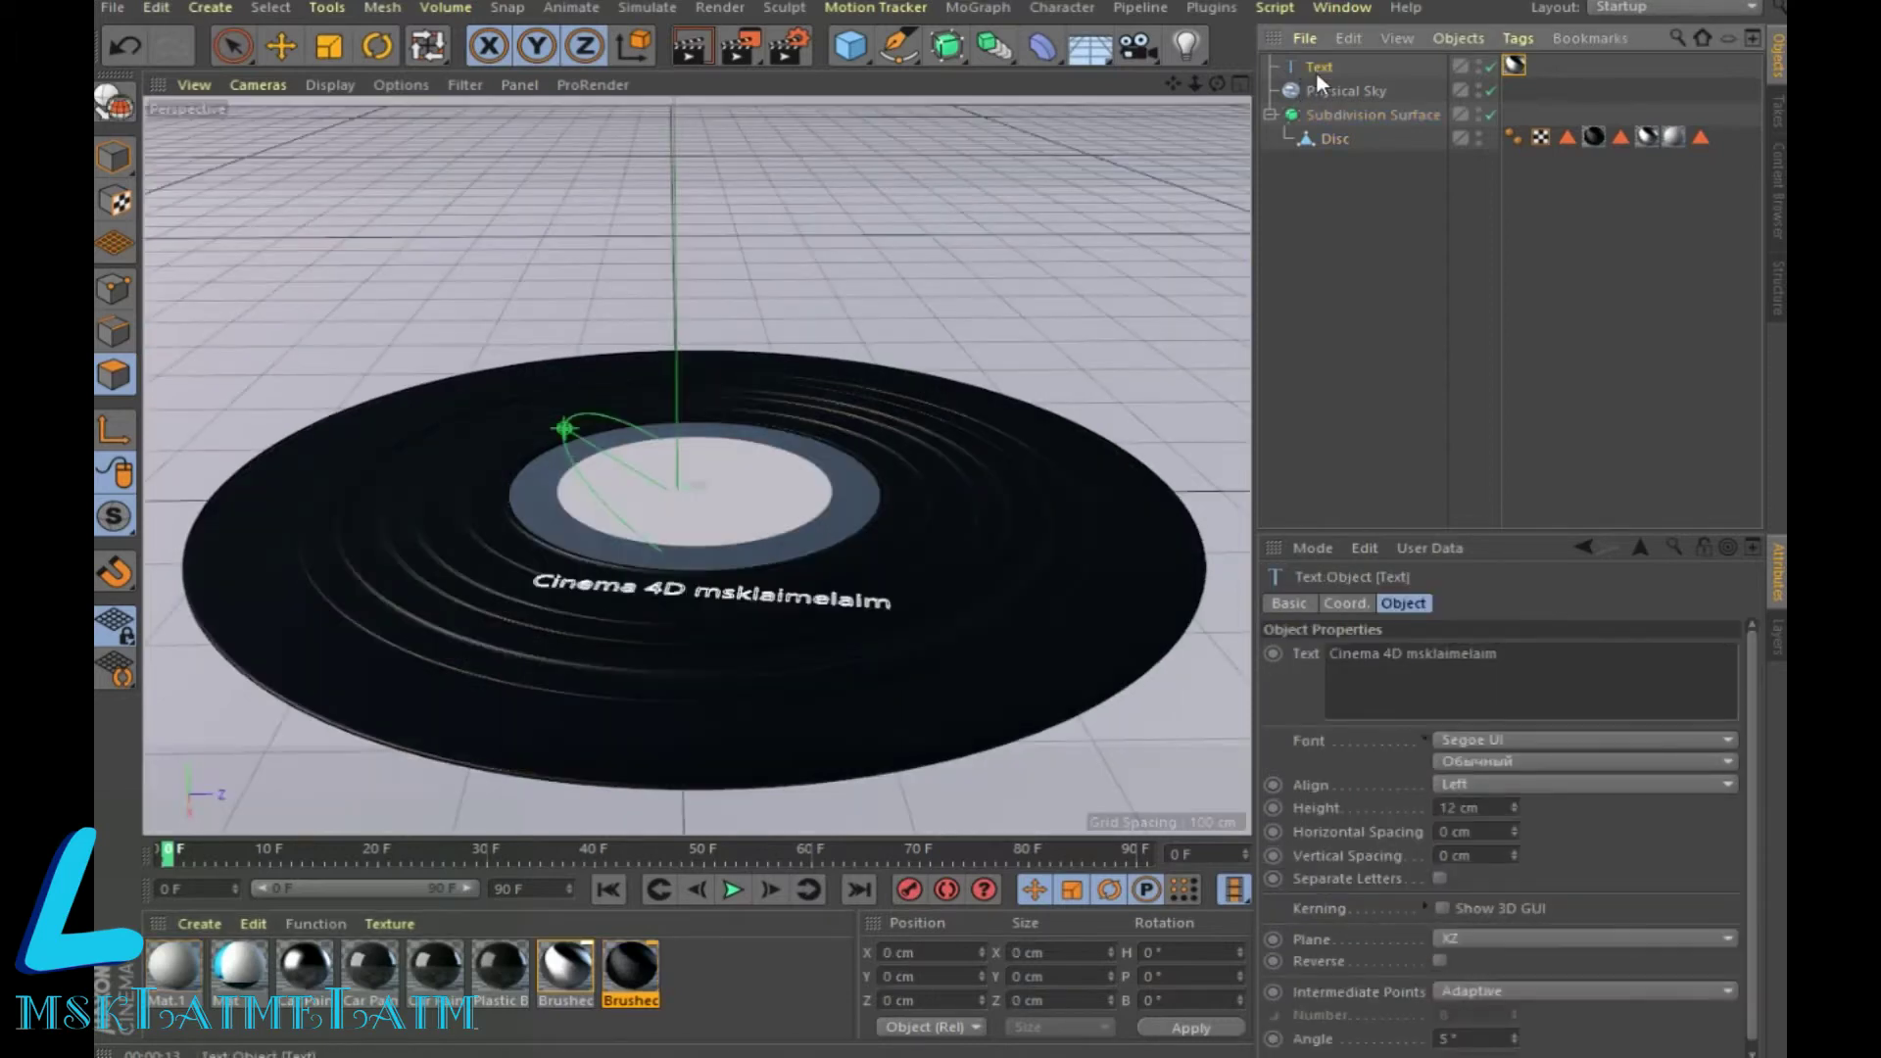
left_click(278, 44)
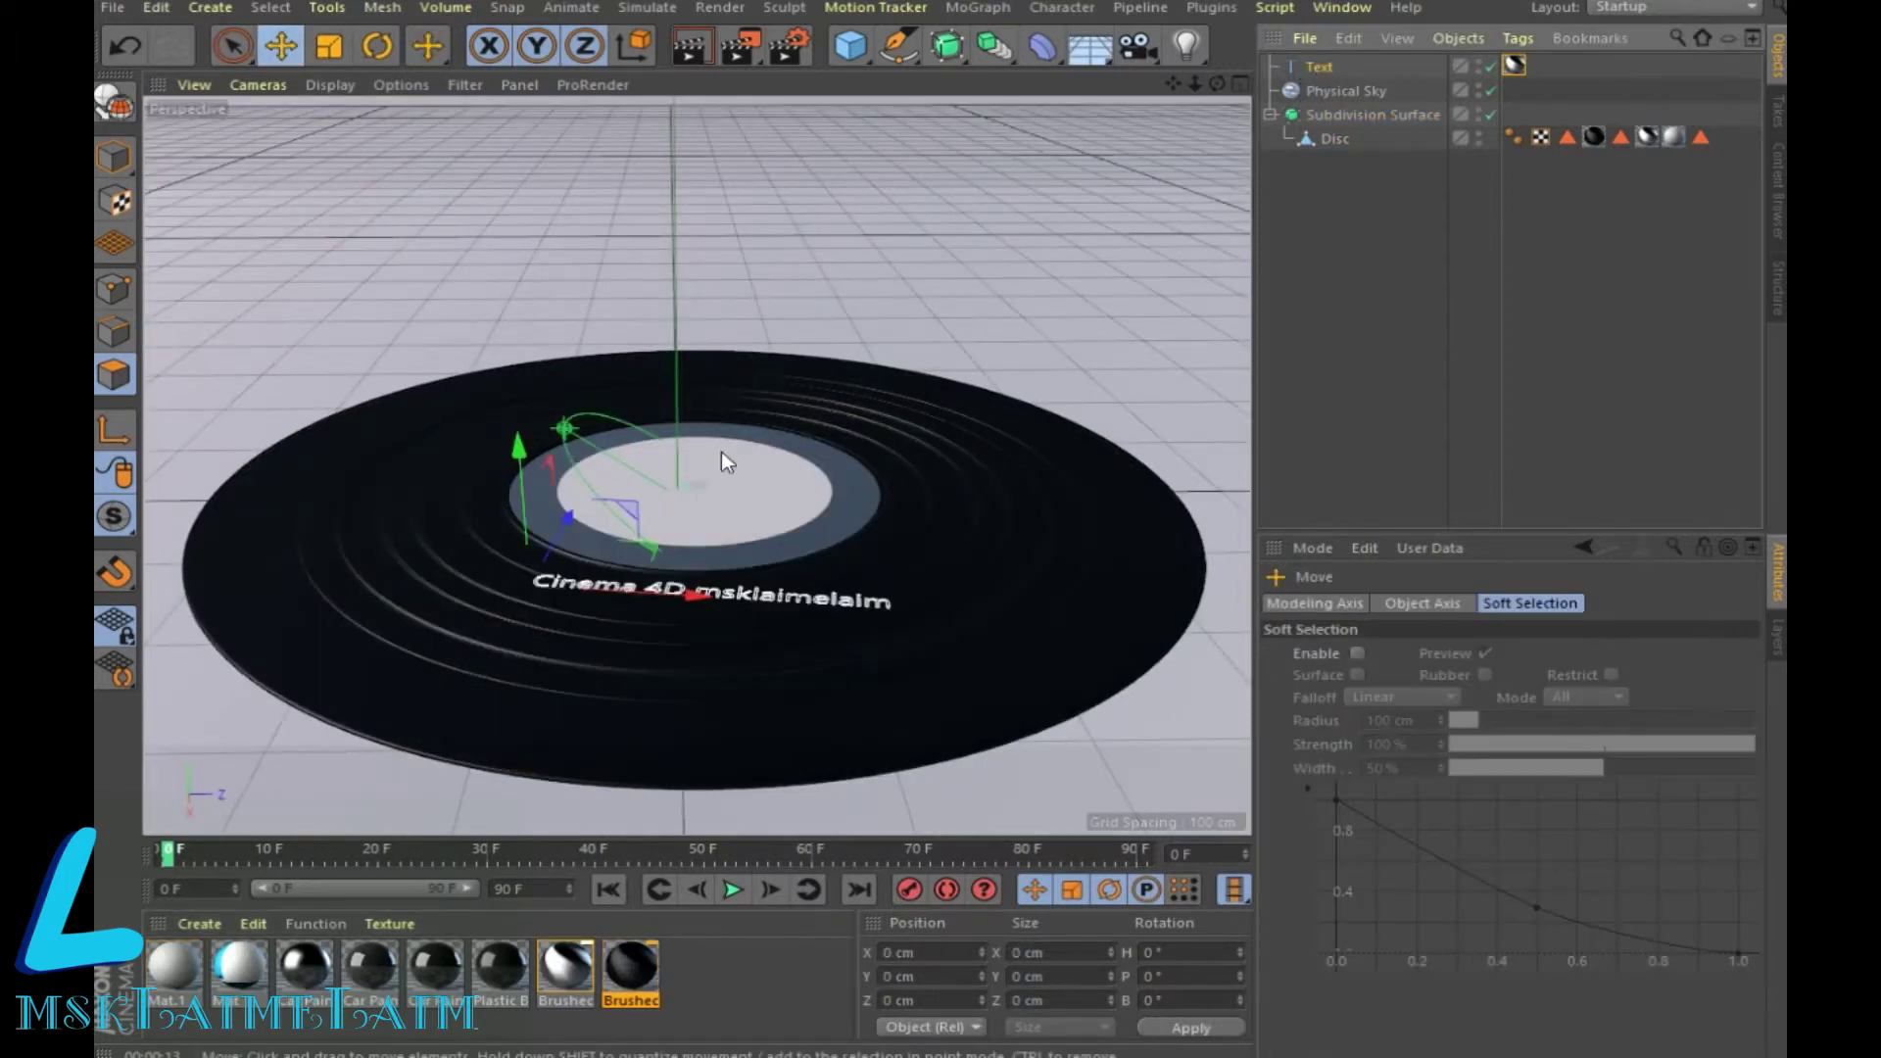
left_click_drag(521, 468, 504, 448)
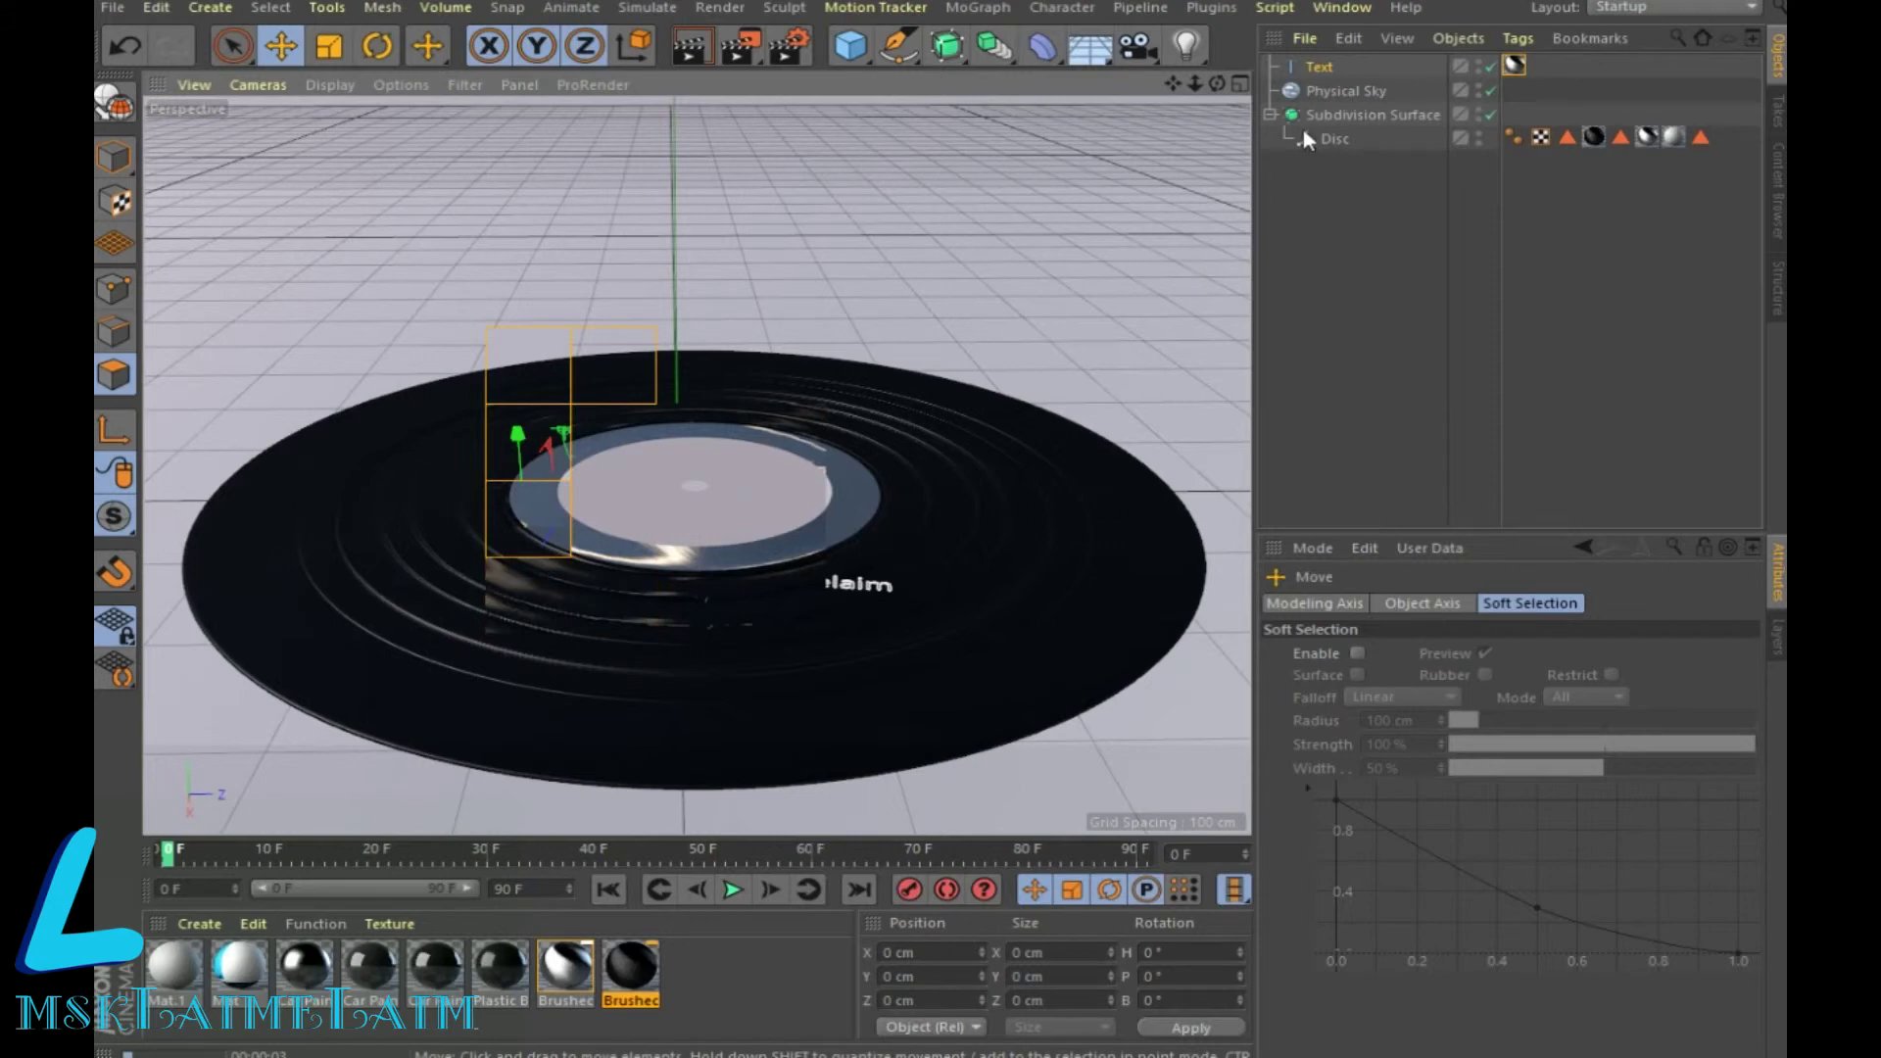
left_click(1320, 69)
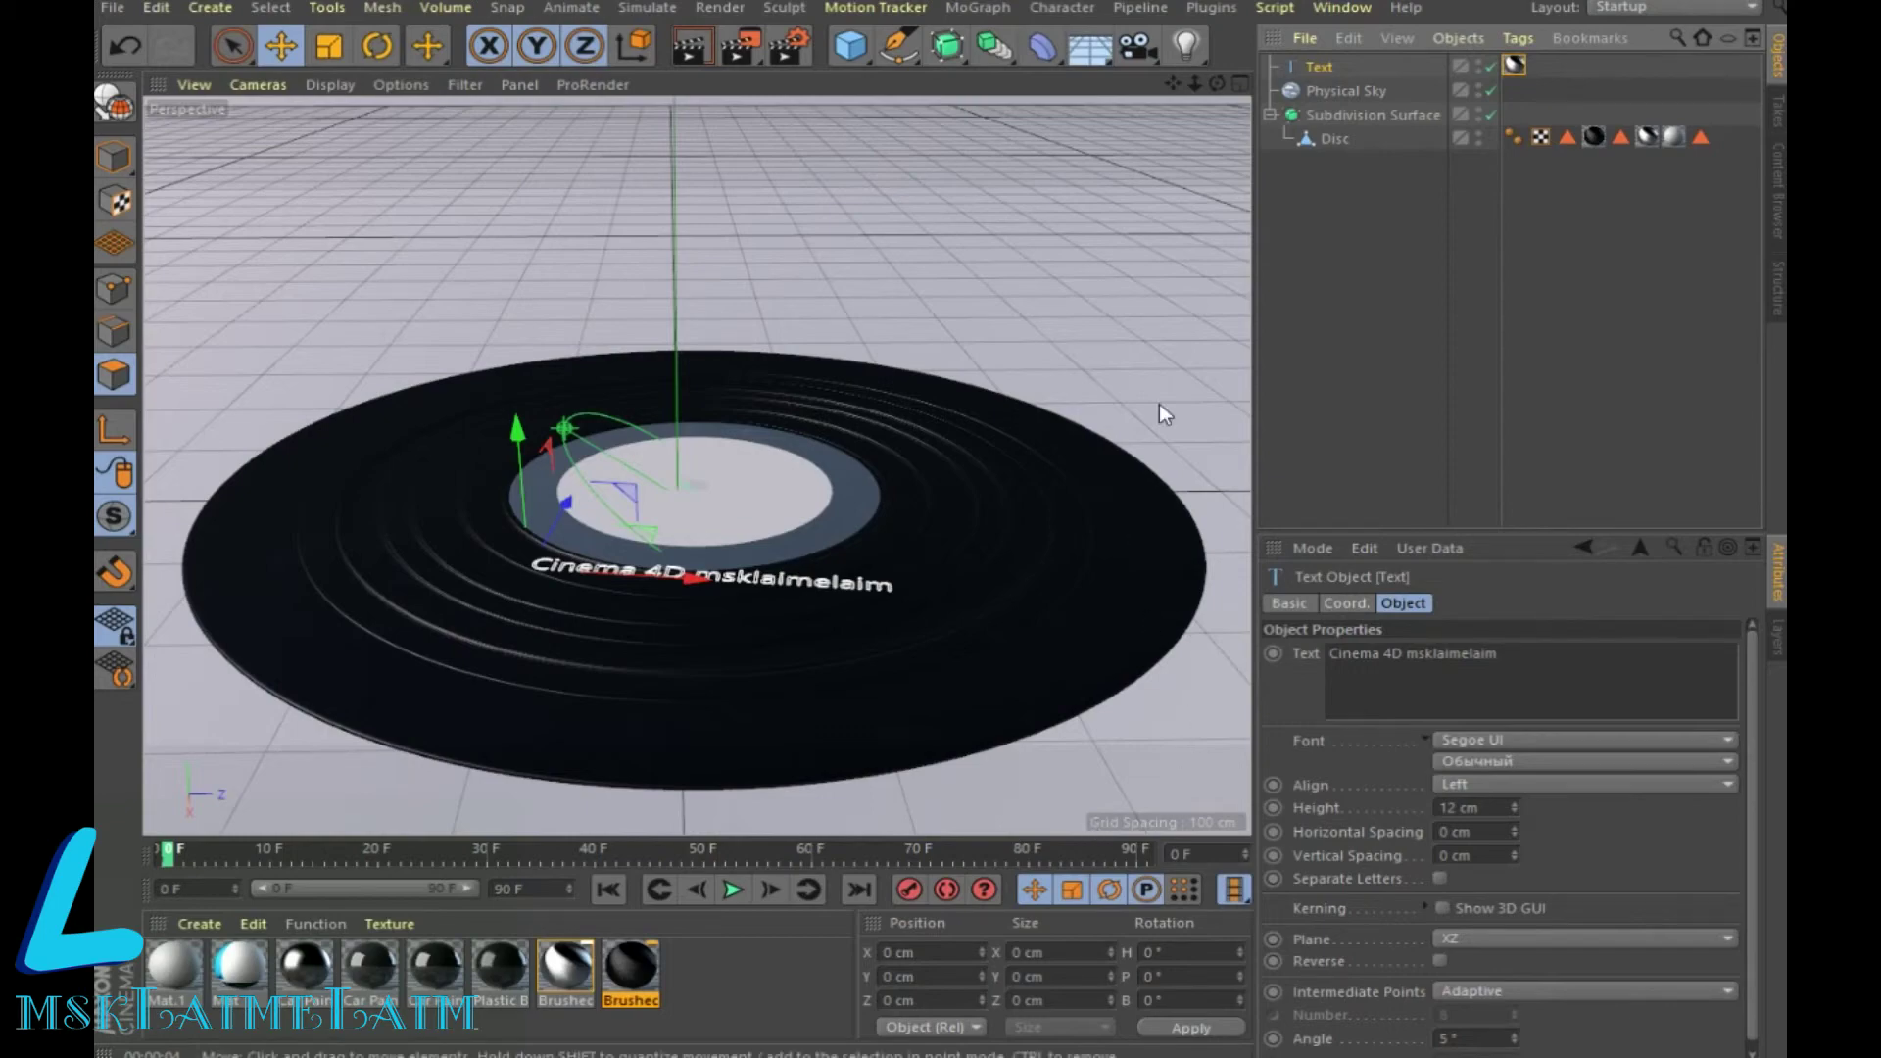
left_click_drag(1217, 84, 696, 464)
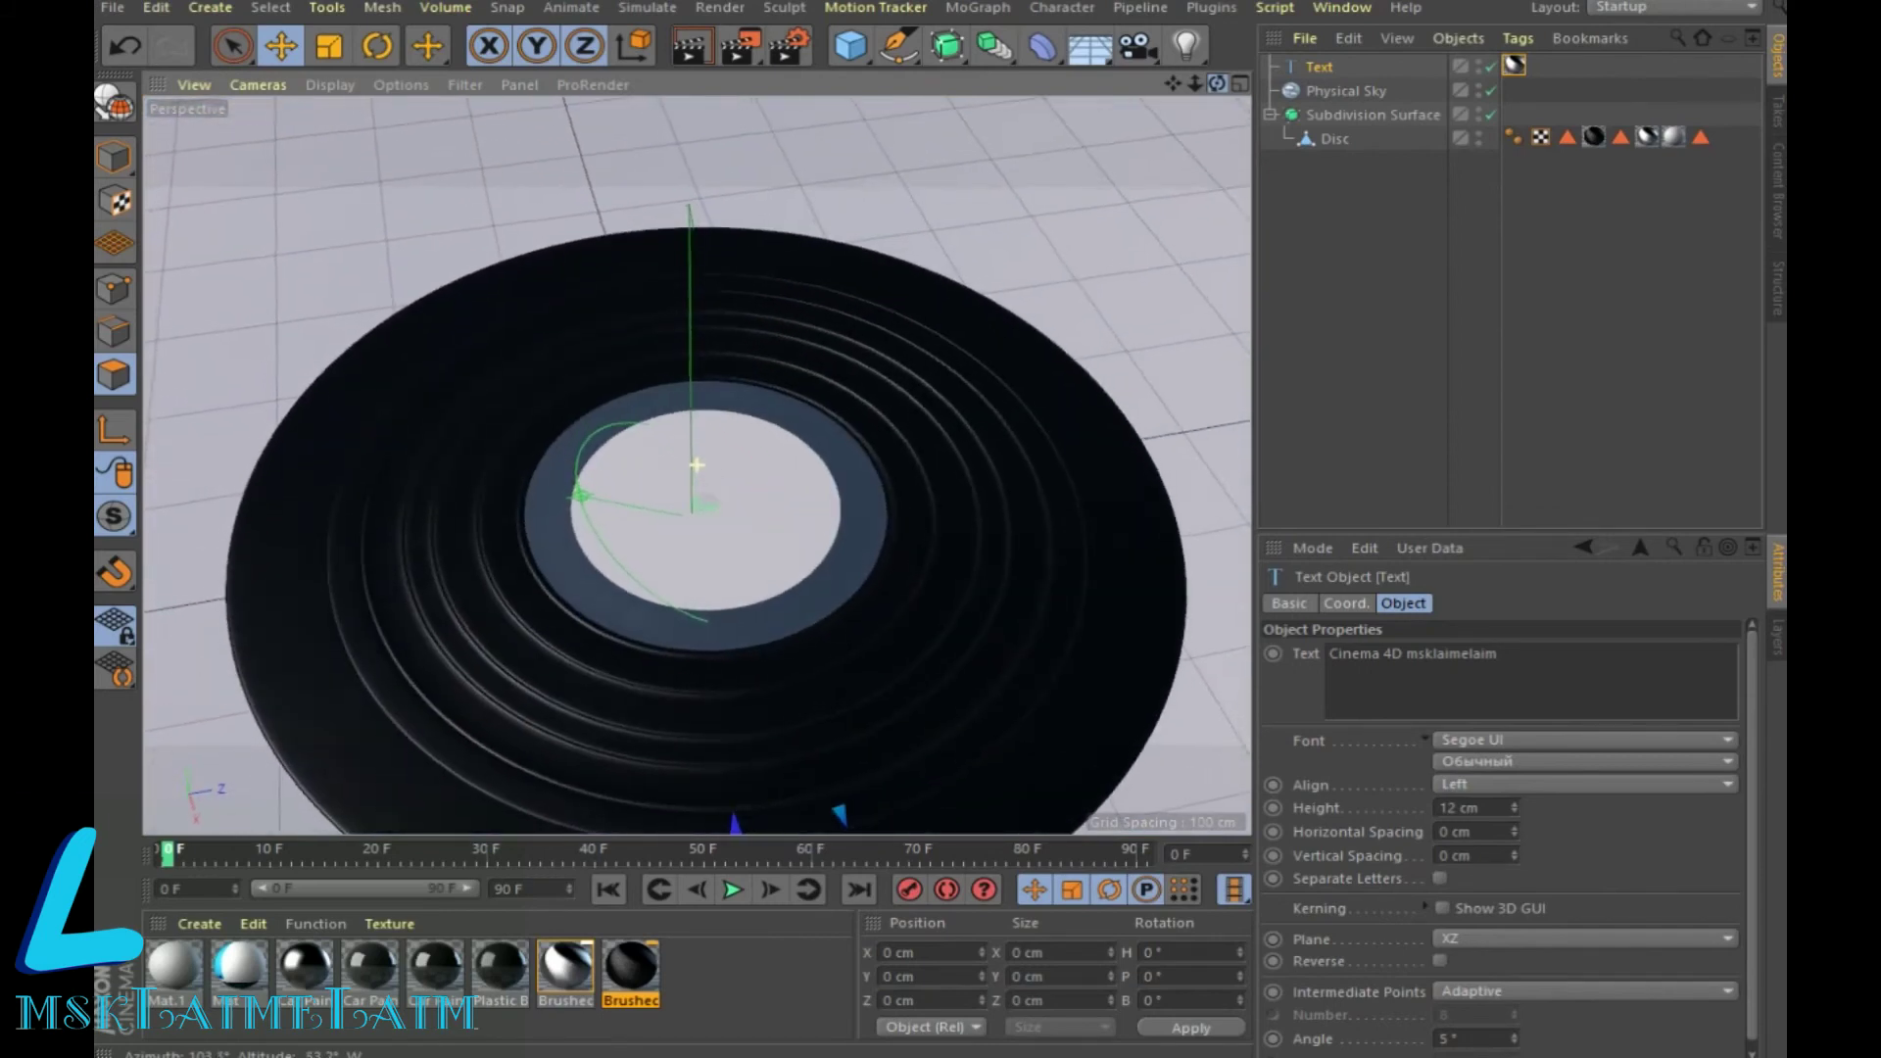
left_click_drag(696, 464, 697, 464)
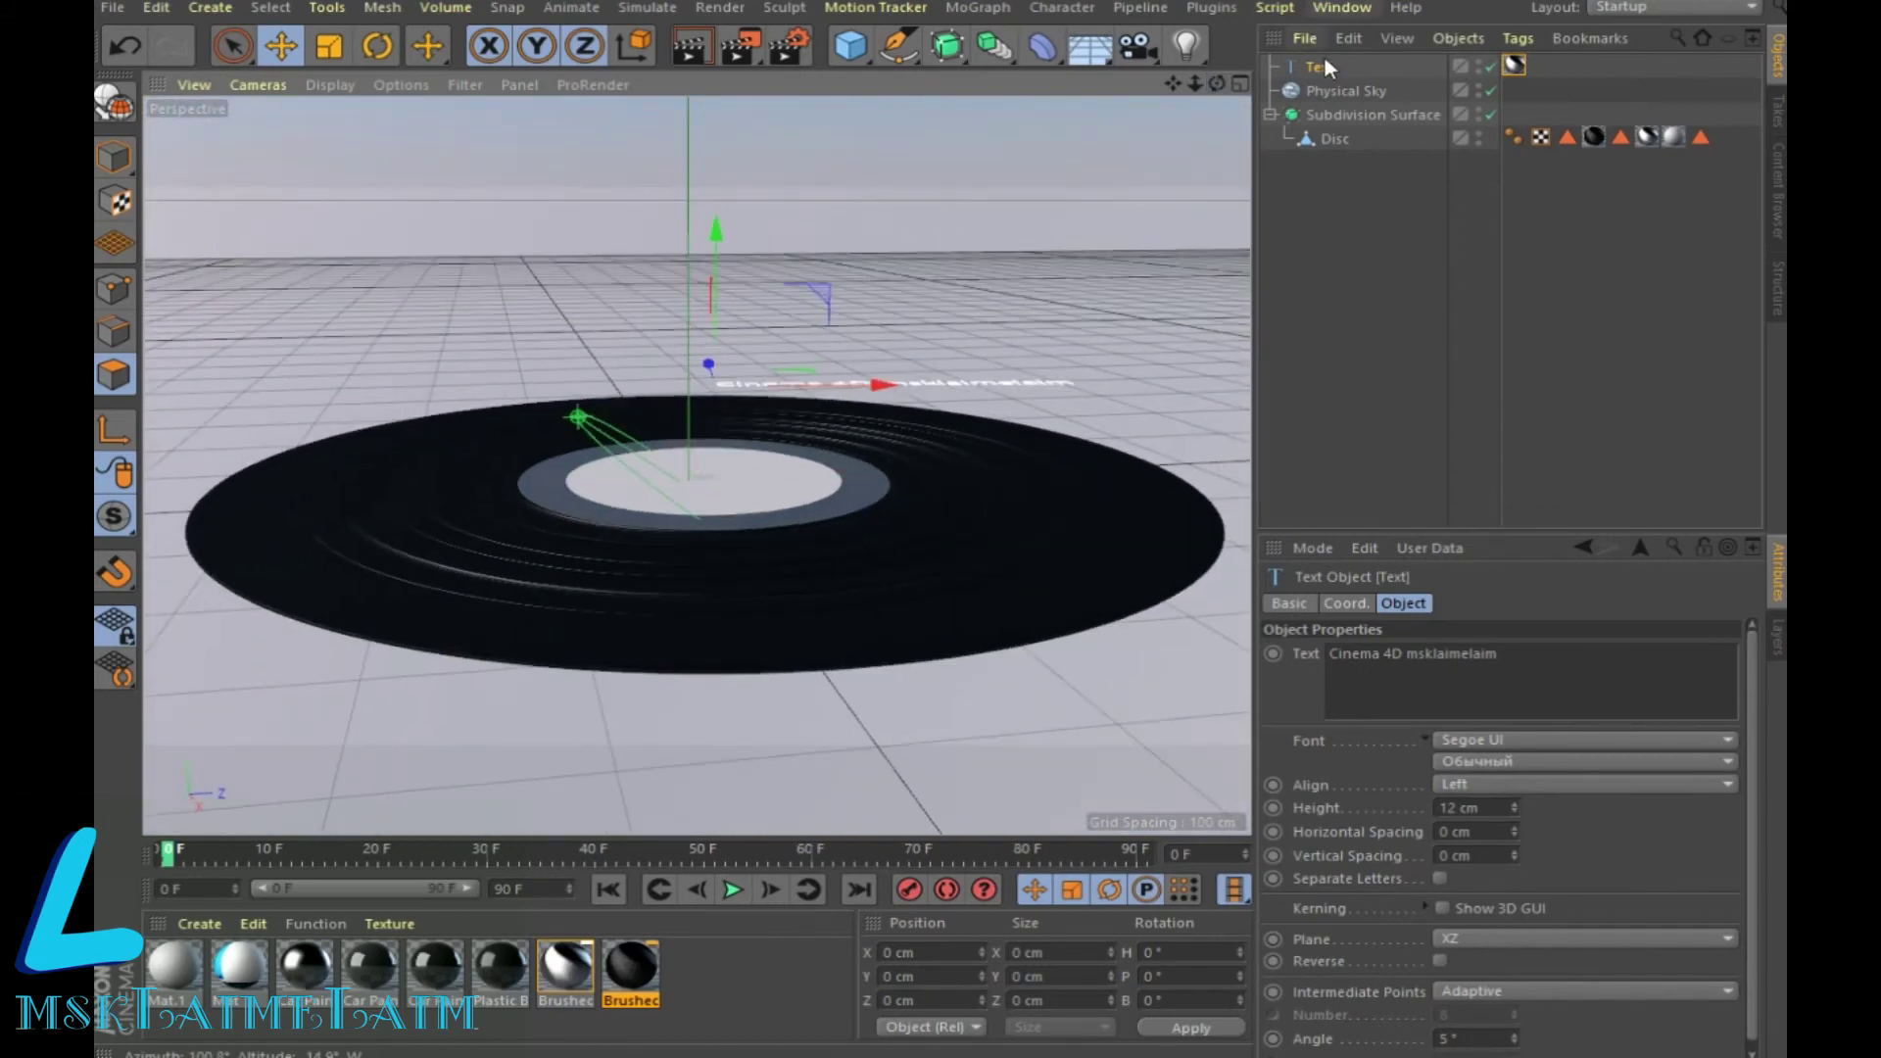
key("Delete")
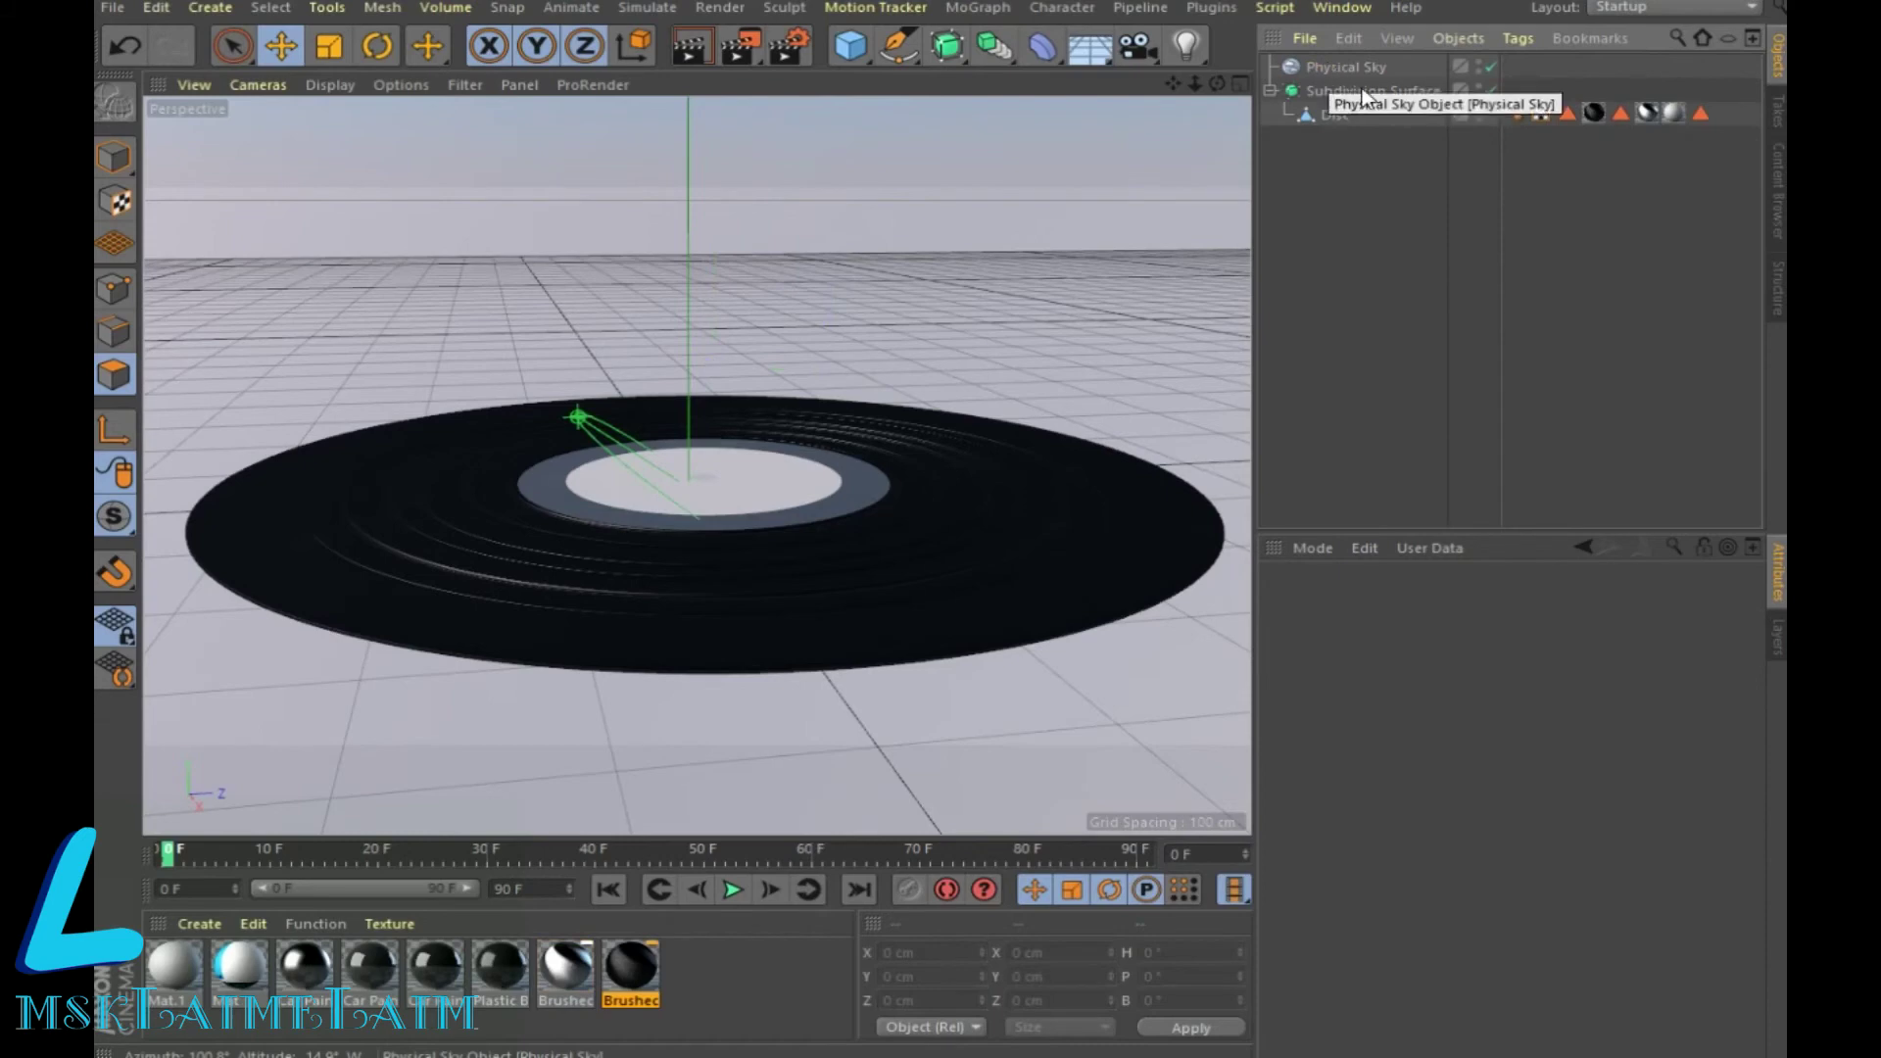
left_click_drag(1216, 84, 1215, 84)
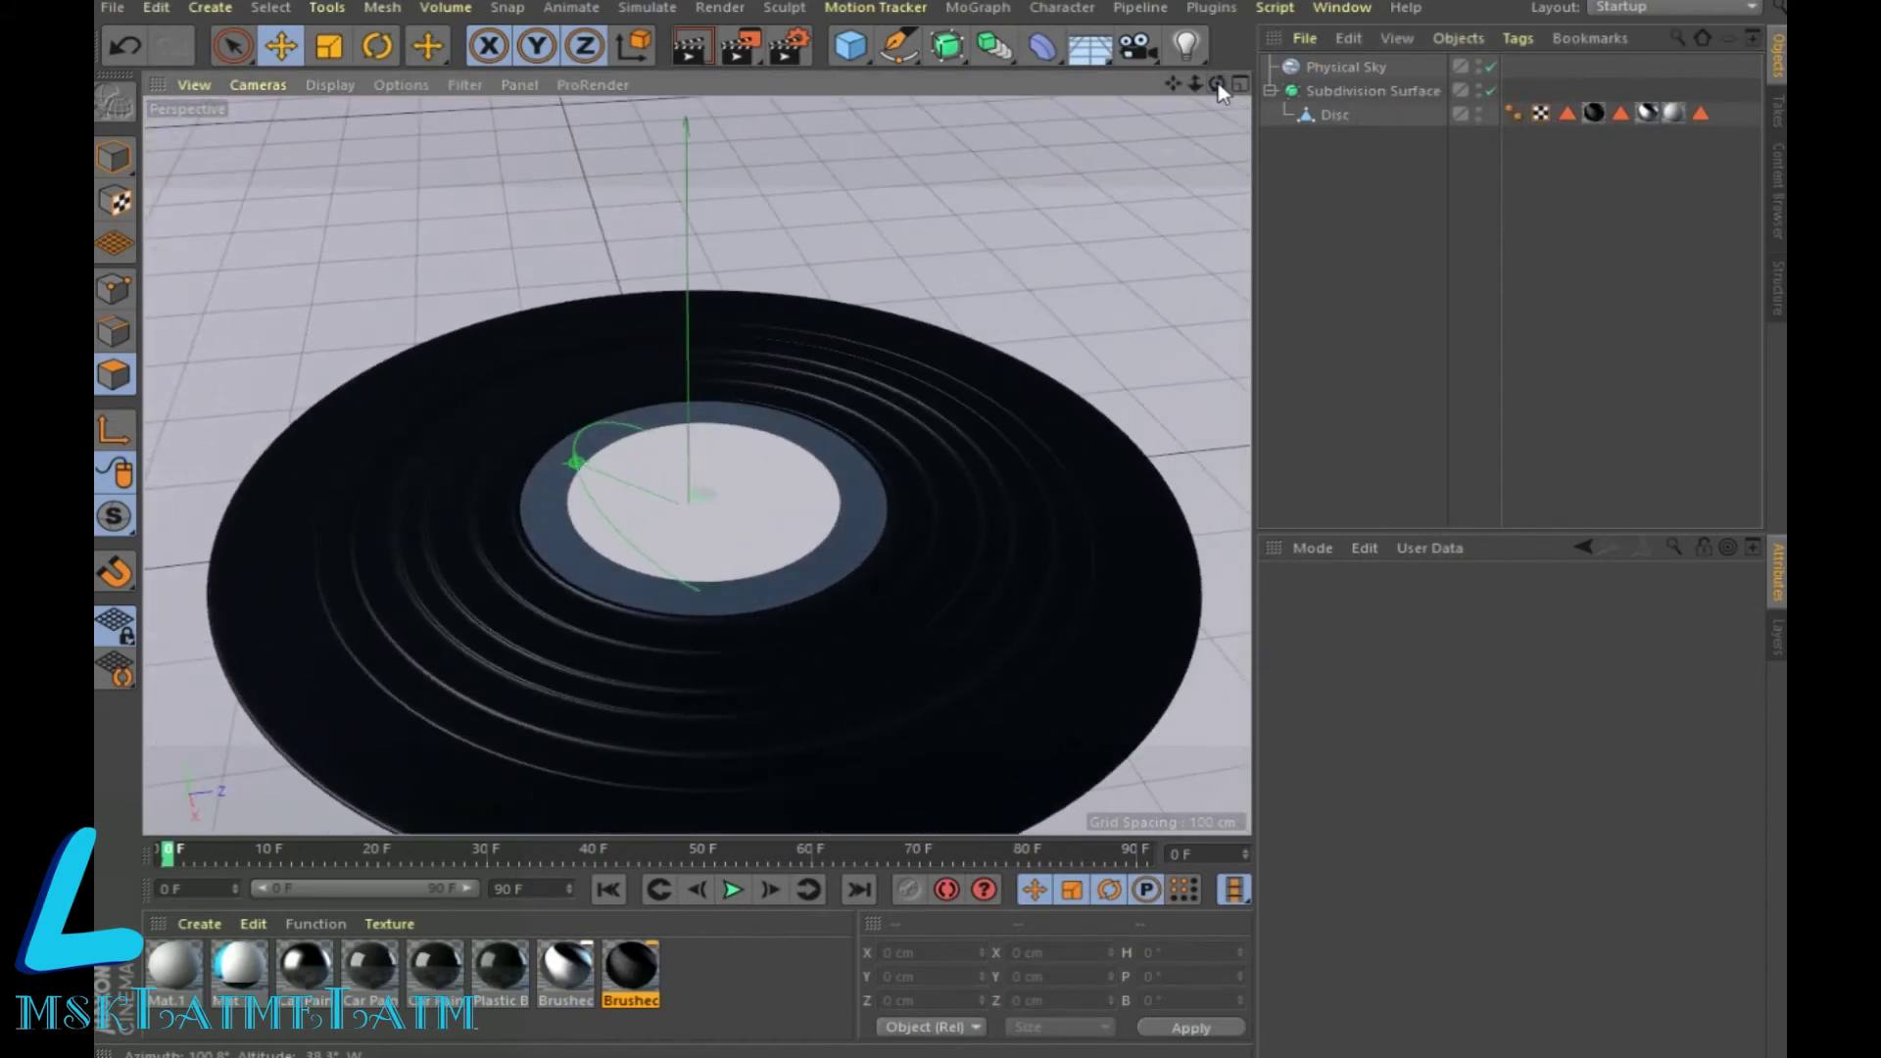
Step: Add a Light raised high above the record's centre and preview the render
left_click(1187, 45)
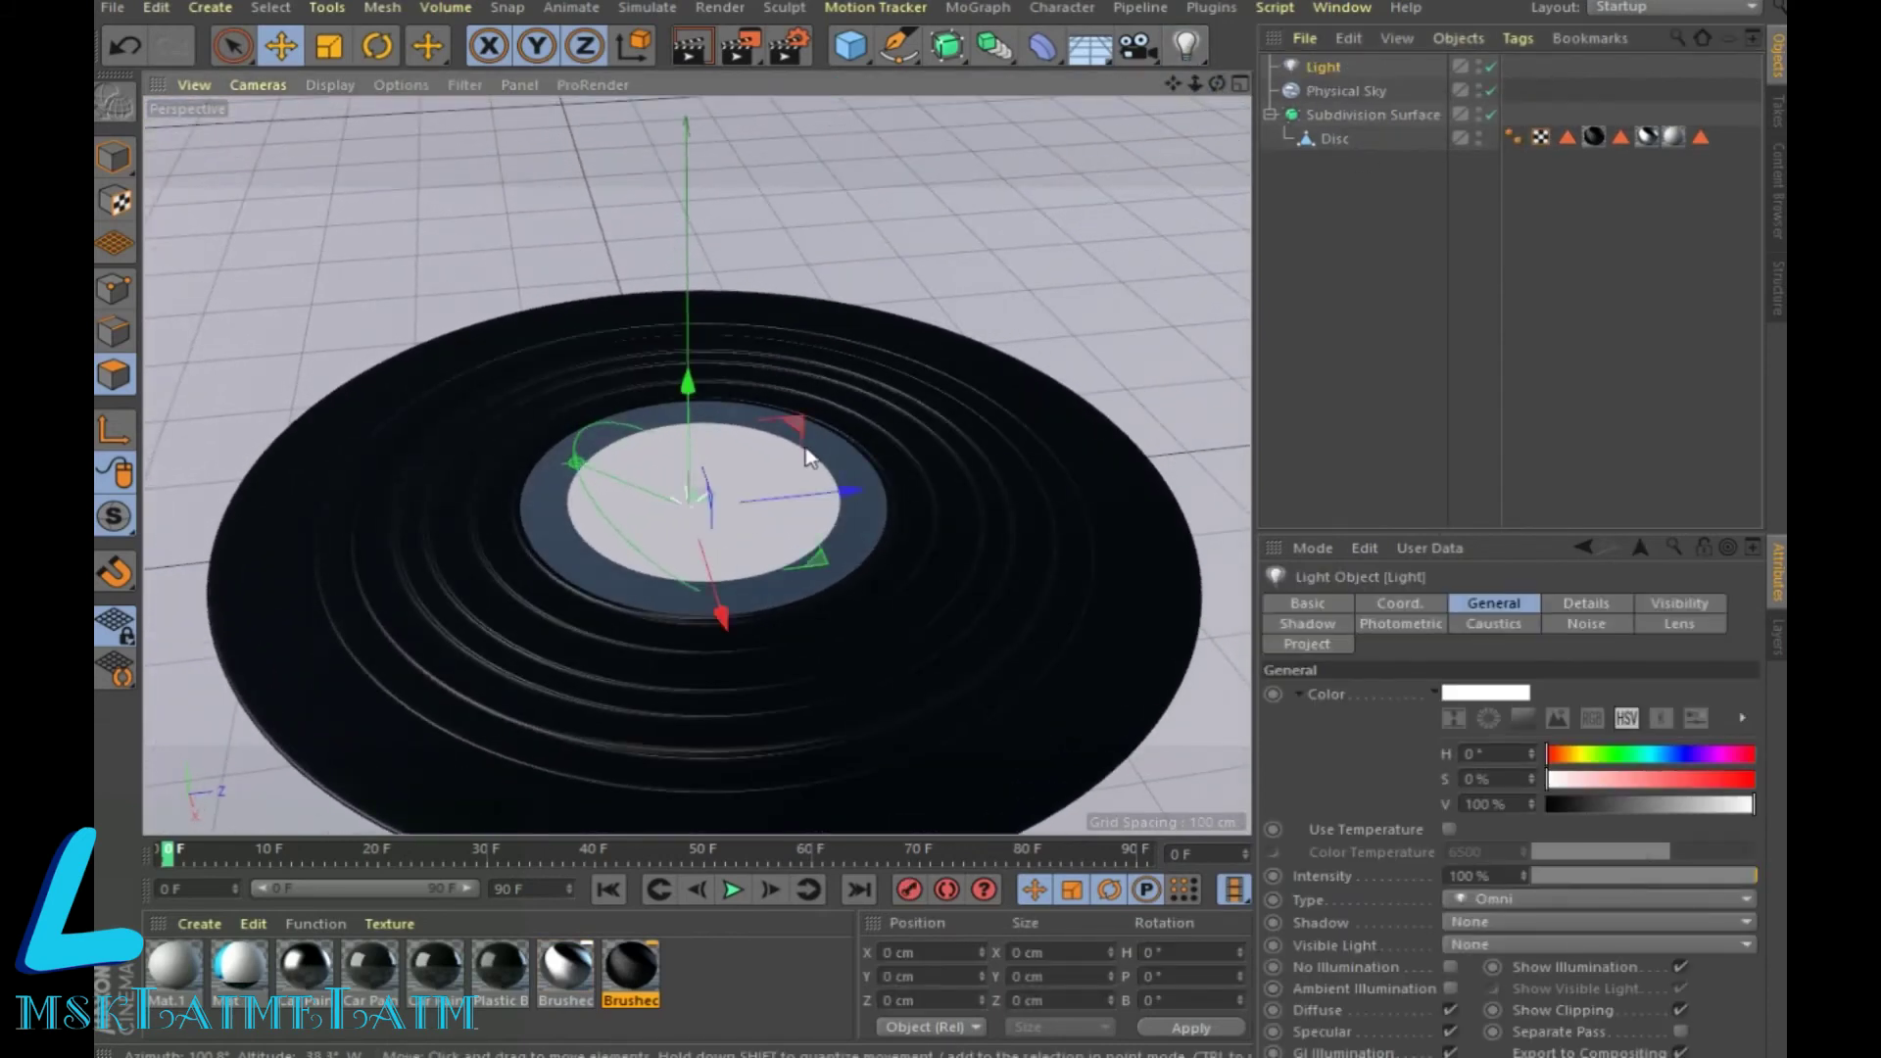
left_click_drag(693, 385, 688, 117)
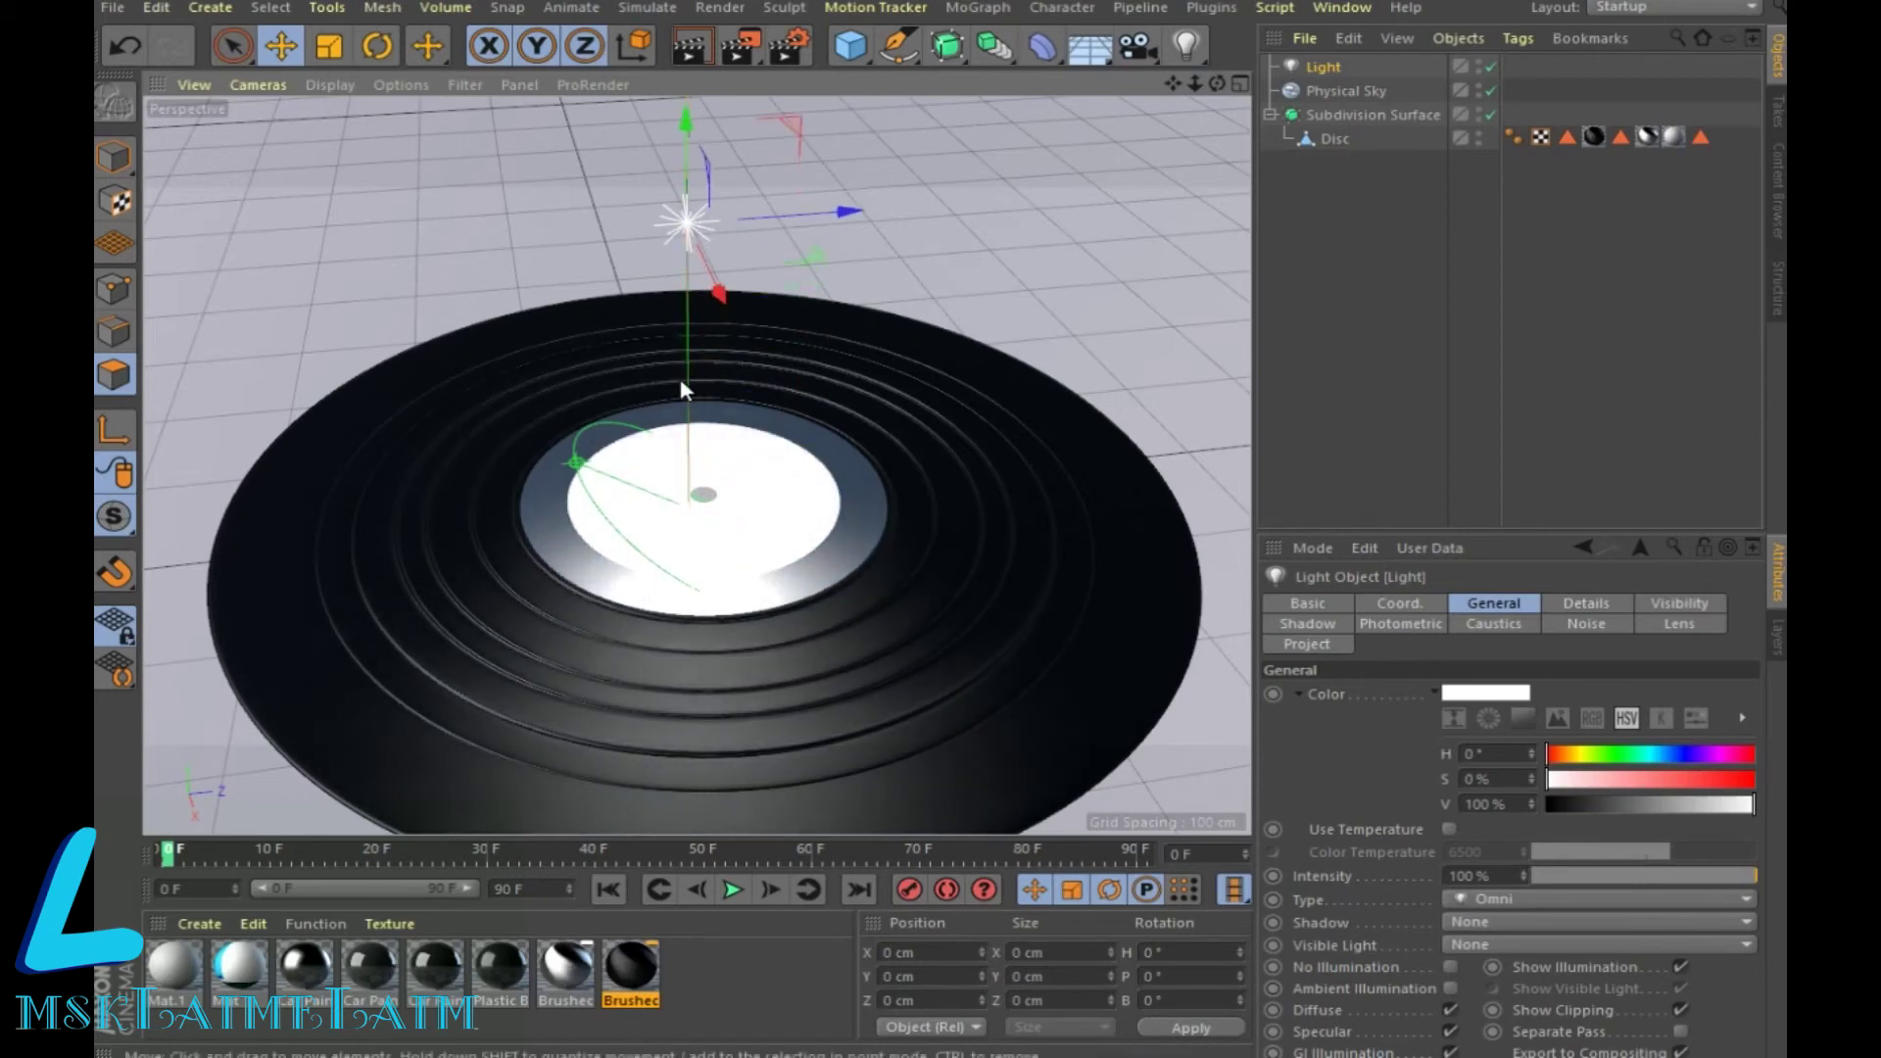
left_click(689, 45)
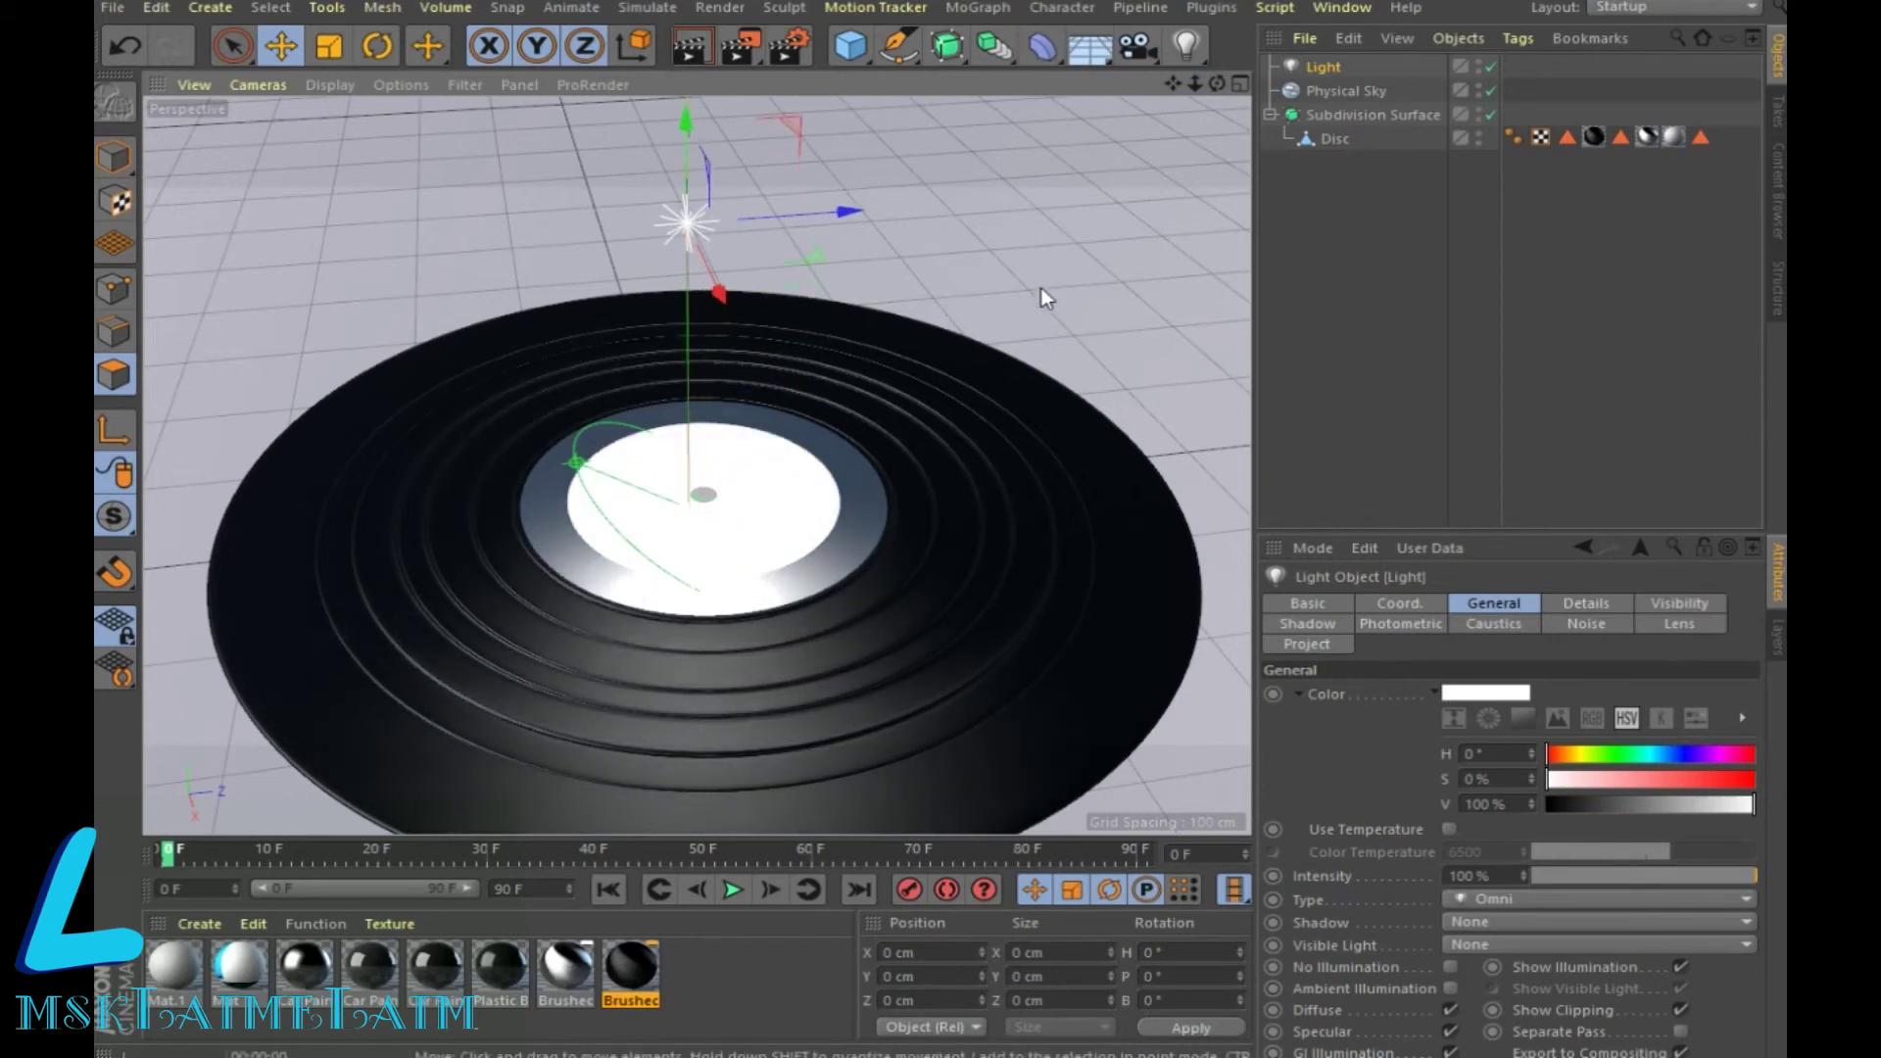